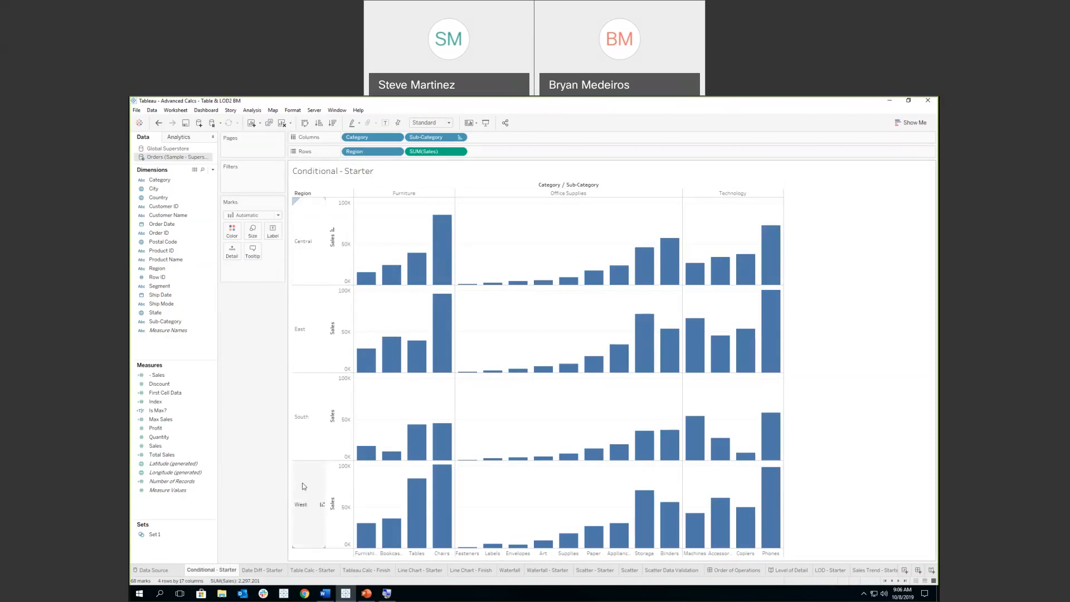
Step: Color the bars in the Conditional - Starter chart by the Sales measure
mouse_move(365, 281)
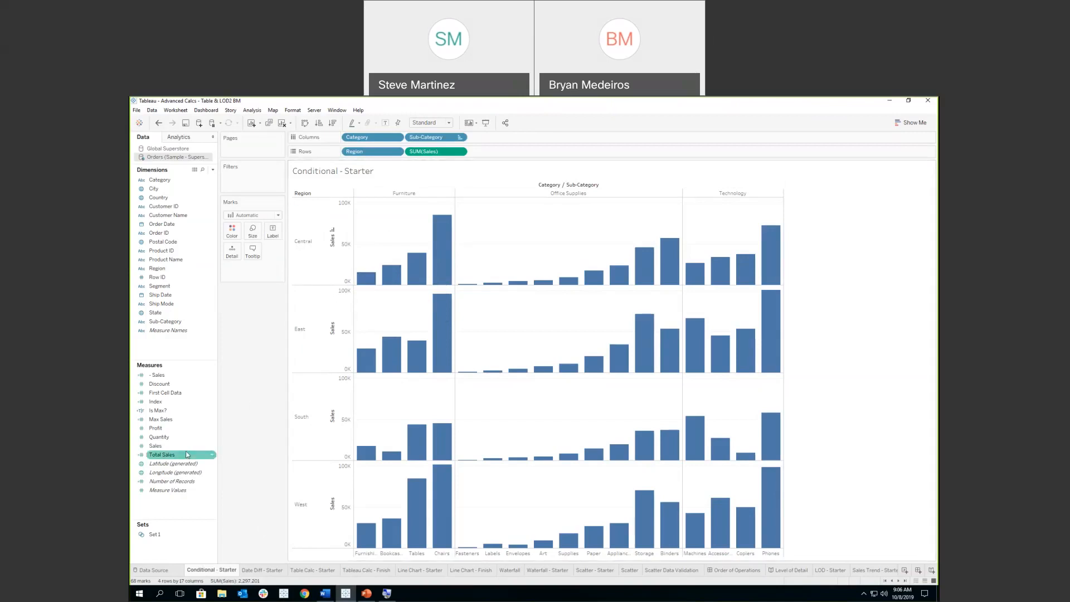
mouse_move(195, 444)
left_mouse_down()
mouse_move(258, 282)
mouse_move(234, 234)
left_mouse_up()
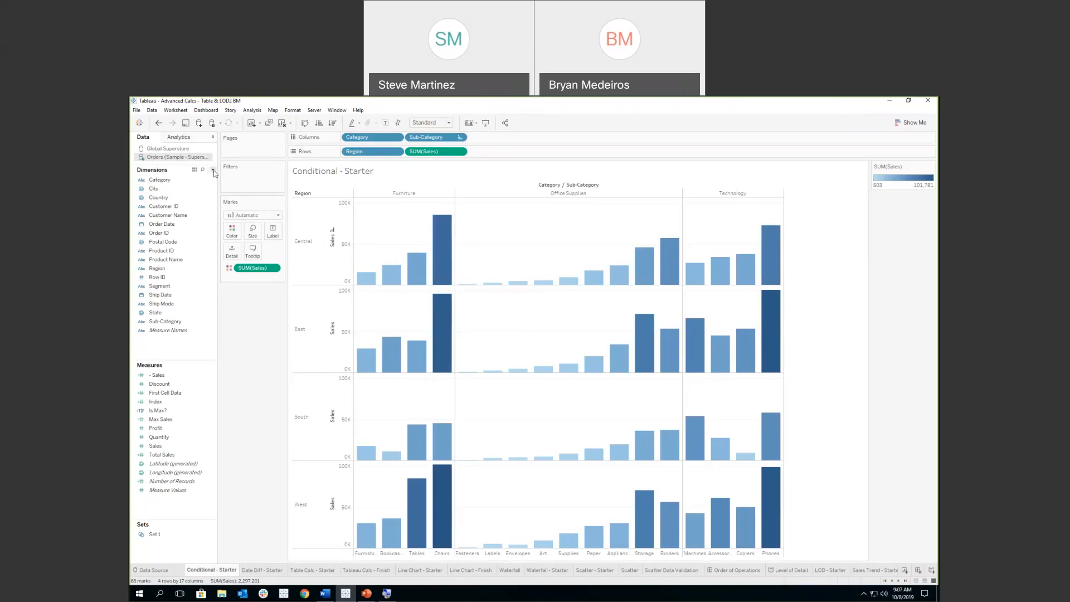
Step: Start a new calculated field in the Orders data source and move its editor over the middle of the chart
key("super+plus")
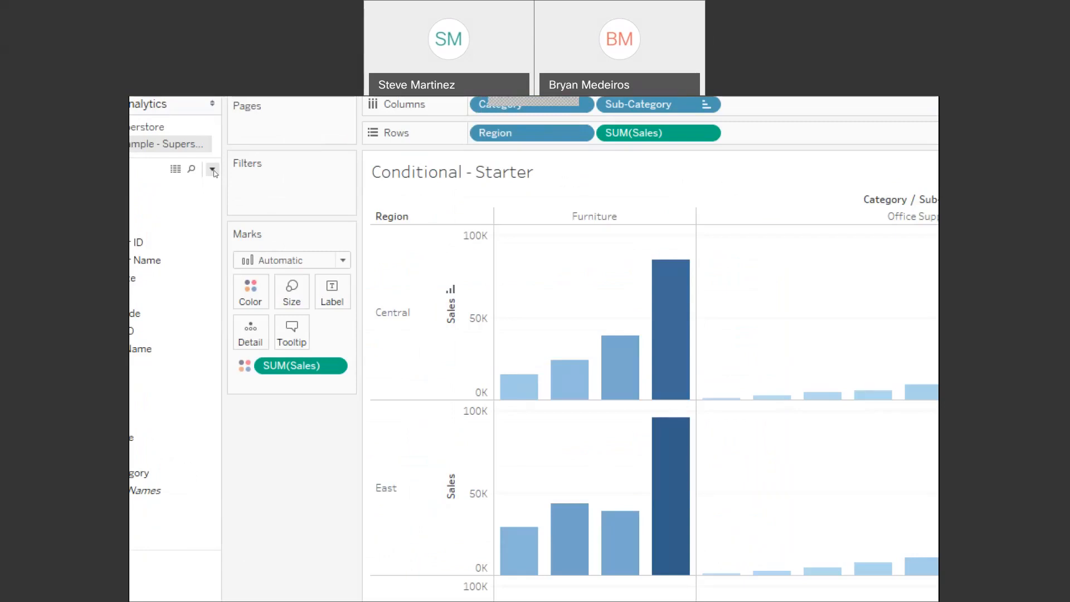
left_click(212, 170)
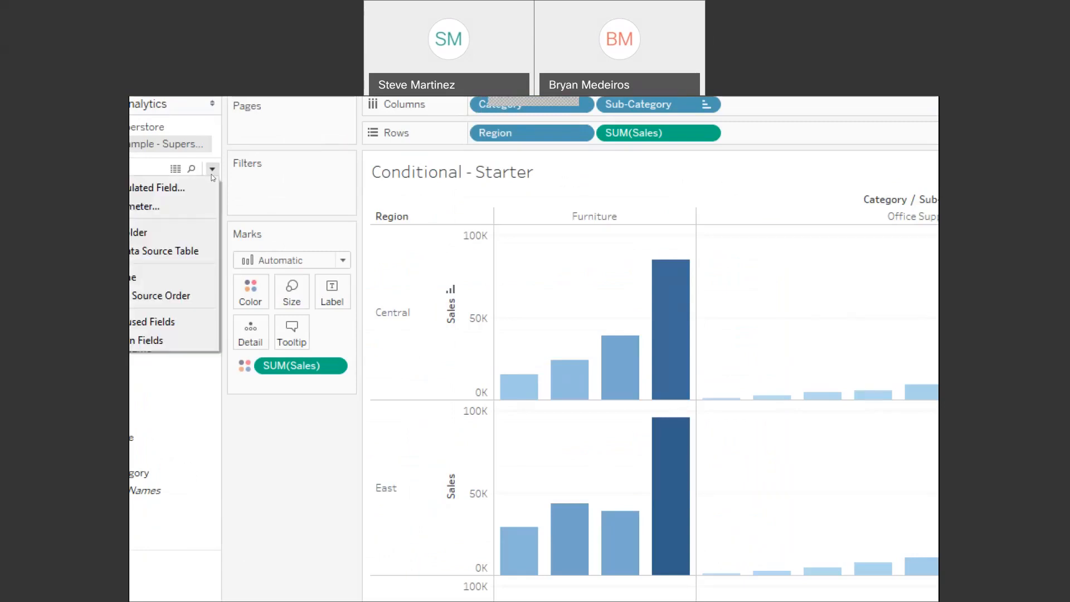
left_click(175, 186)
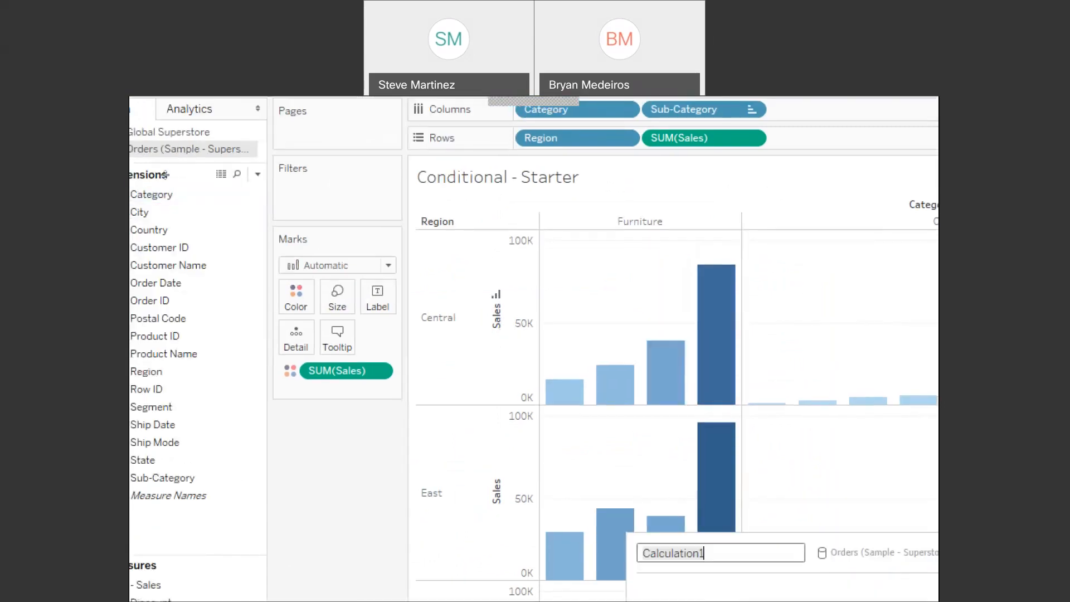
key("super+minus")
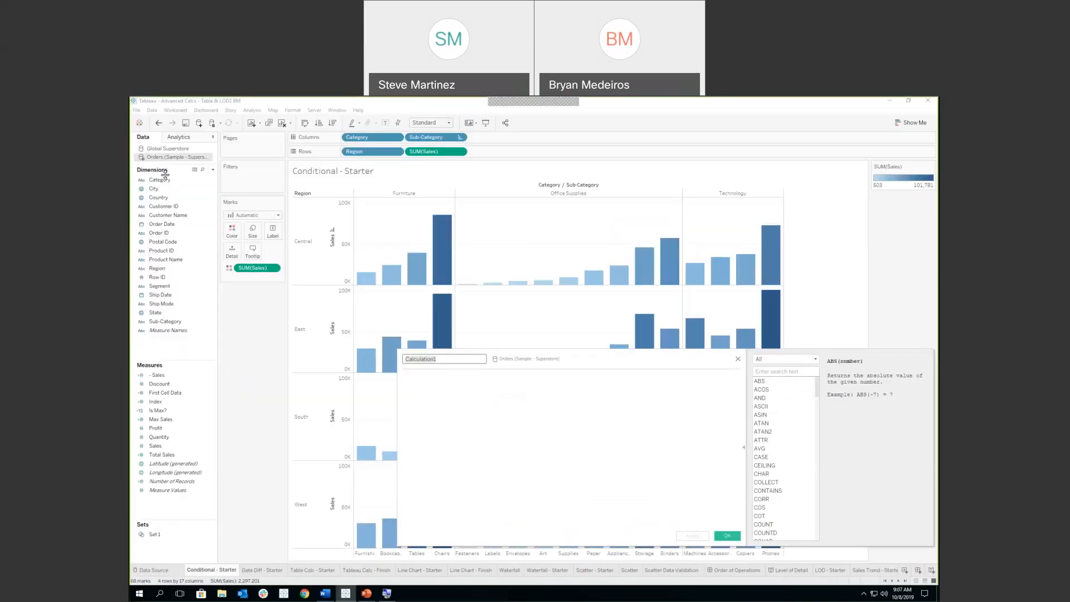
left_click_drag(627, 362, 487, 252)
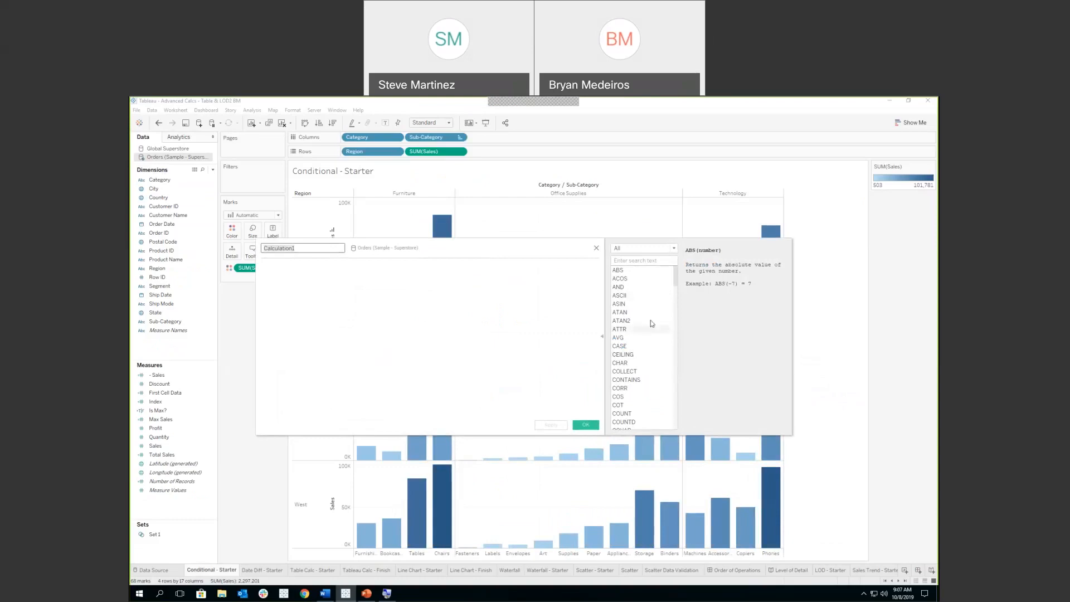
Step: Examine the calculation function reference for the Type Conversion, Aggregate and Logical categories, including the COUNTD description
left_click(603, 340)
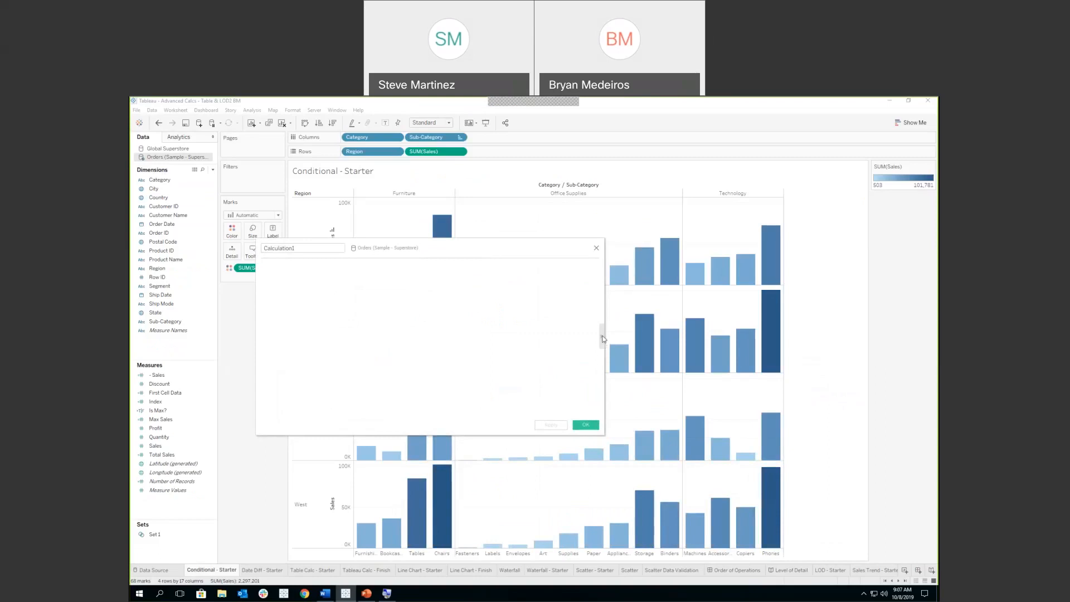
left_click(602, 339)
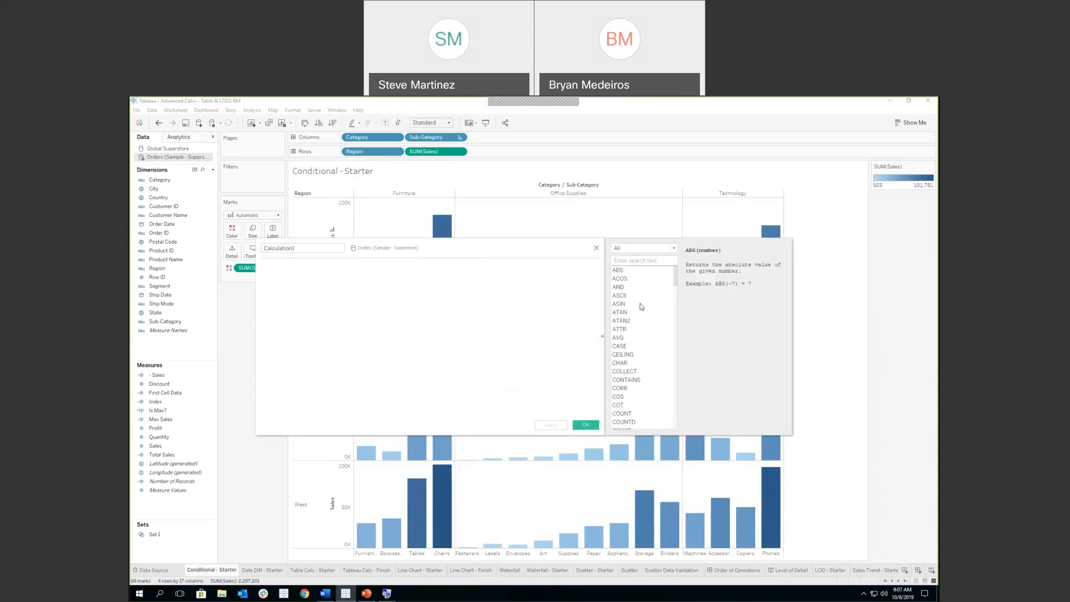
left_click(675, 249)
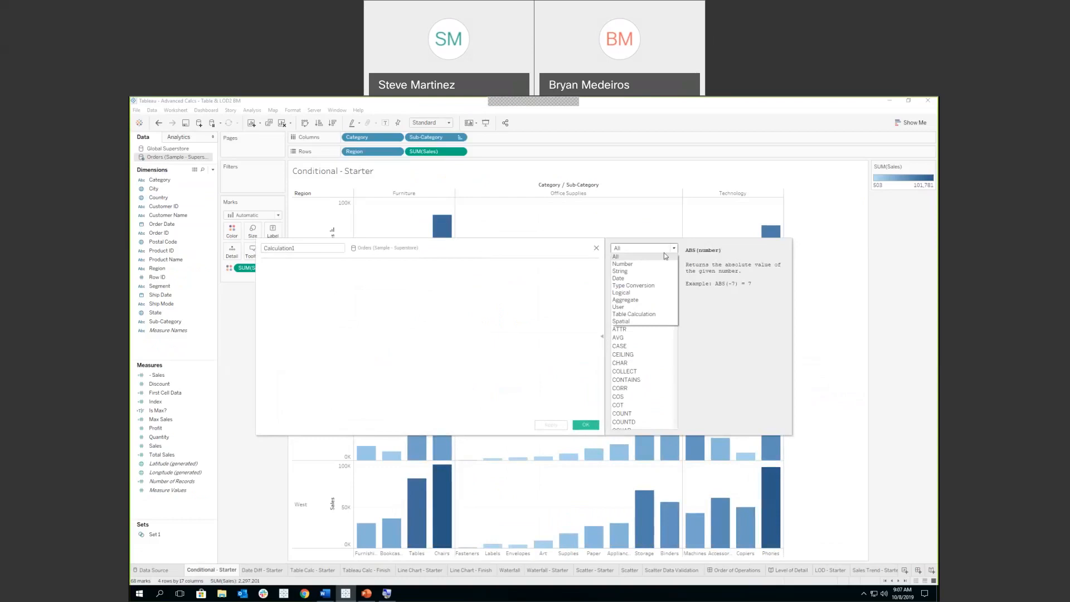
left_click(649, 286)
left_click(651, 248)
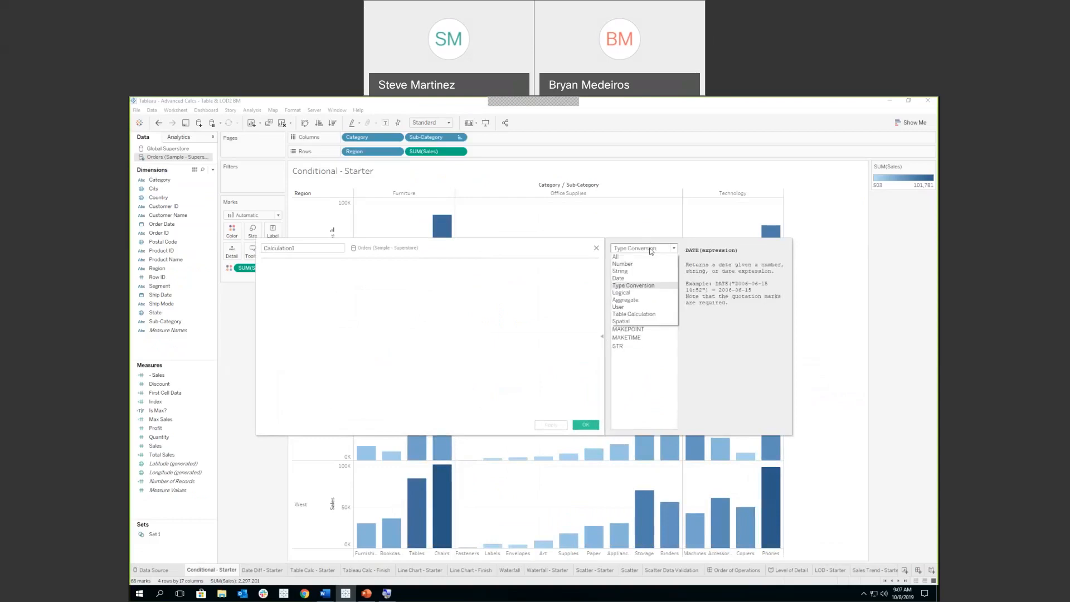
left_click(641, 301)
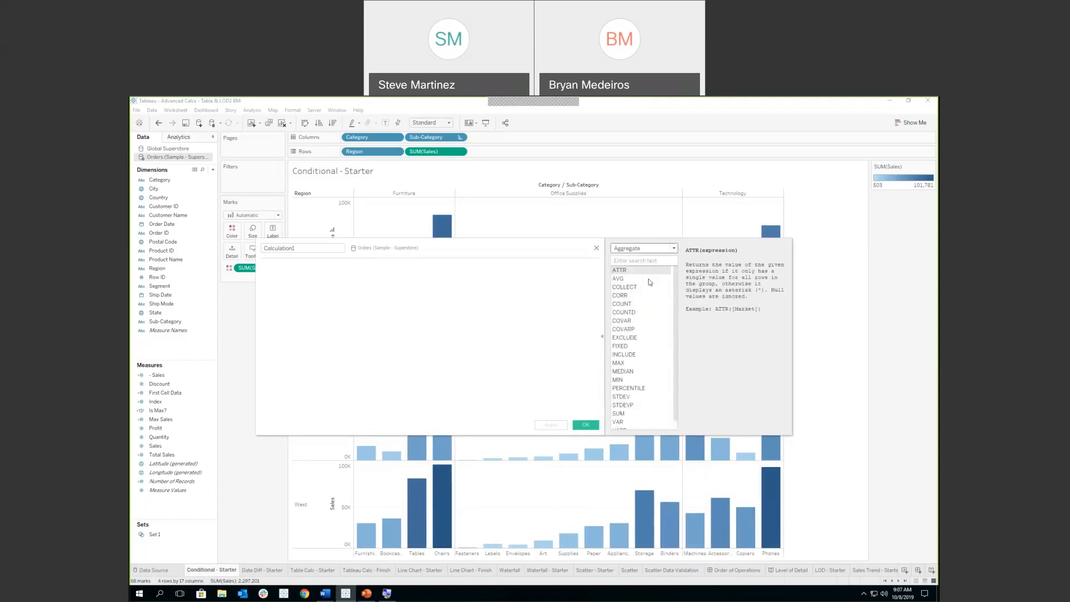
left_click(636, 313)
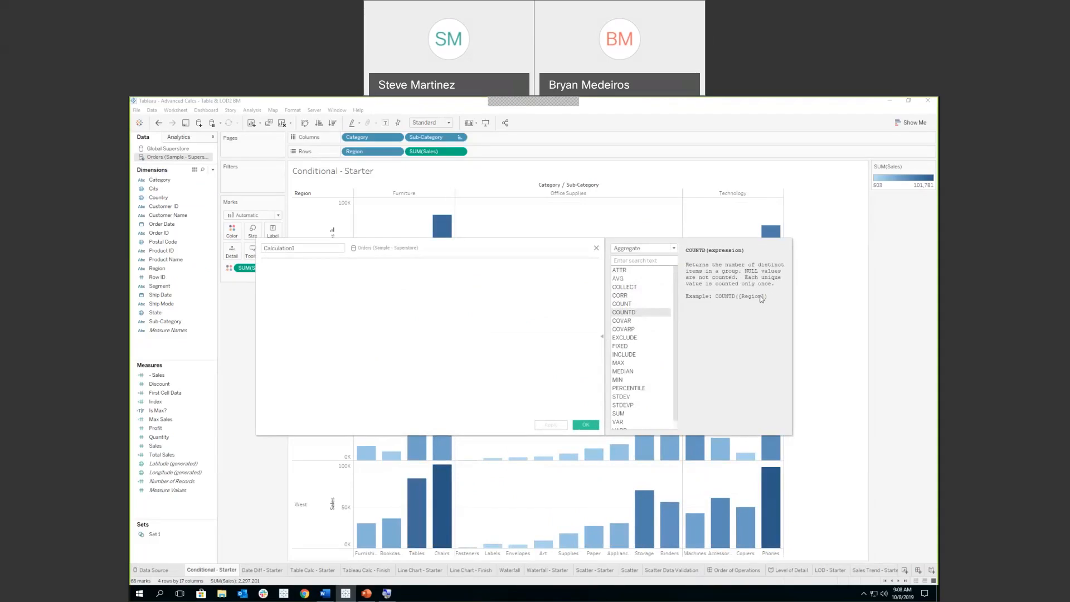
left_click(663, 248)
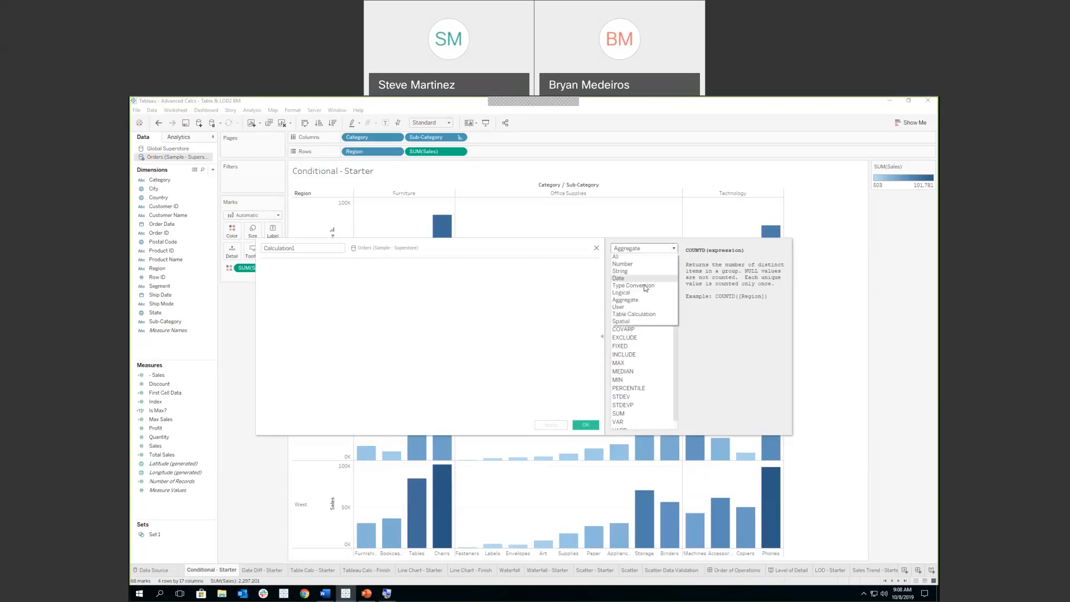
left_click(643, 293)
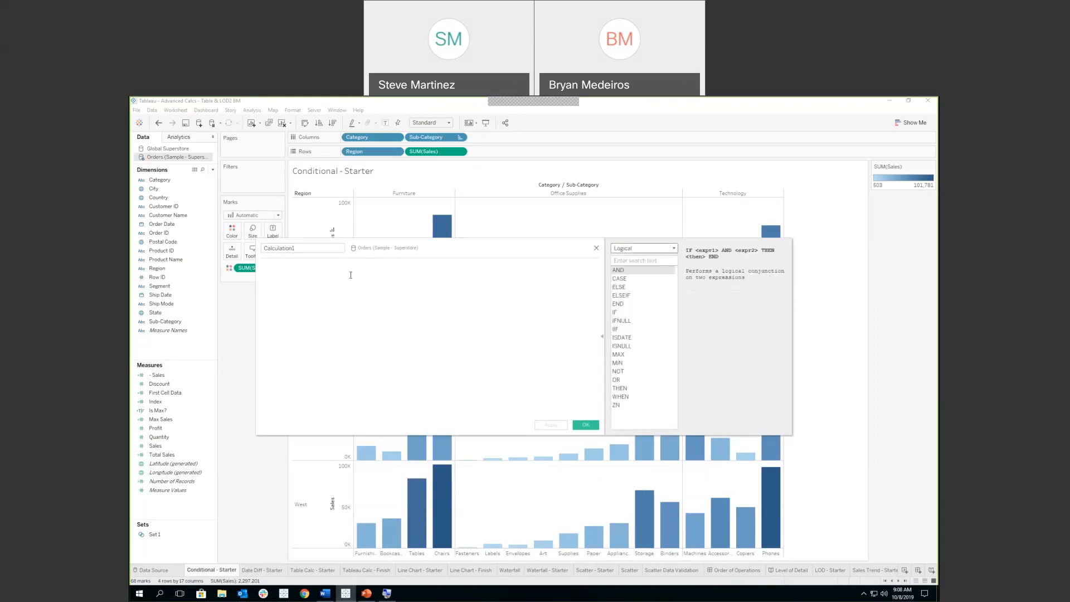
Step: Name the new calculated field Sales KPI
left_click(308, 248)
type("SA")
key("BackSpace")
type("ales")
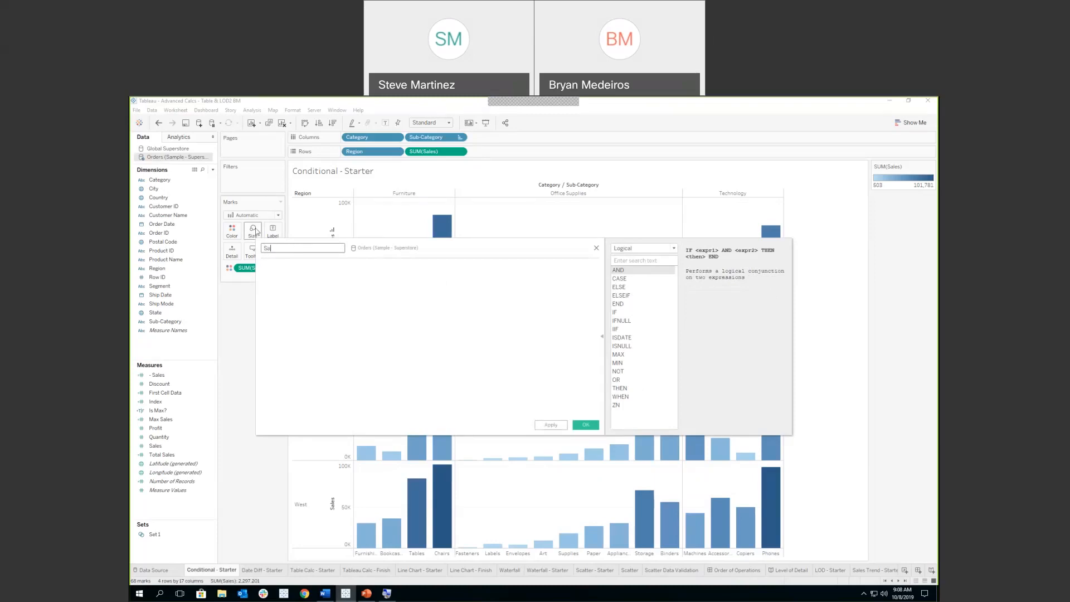
type(" KPI")
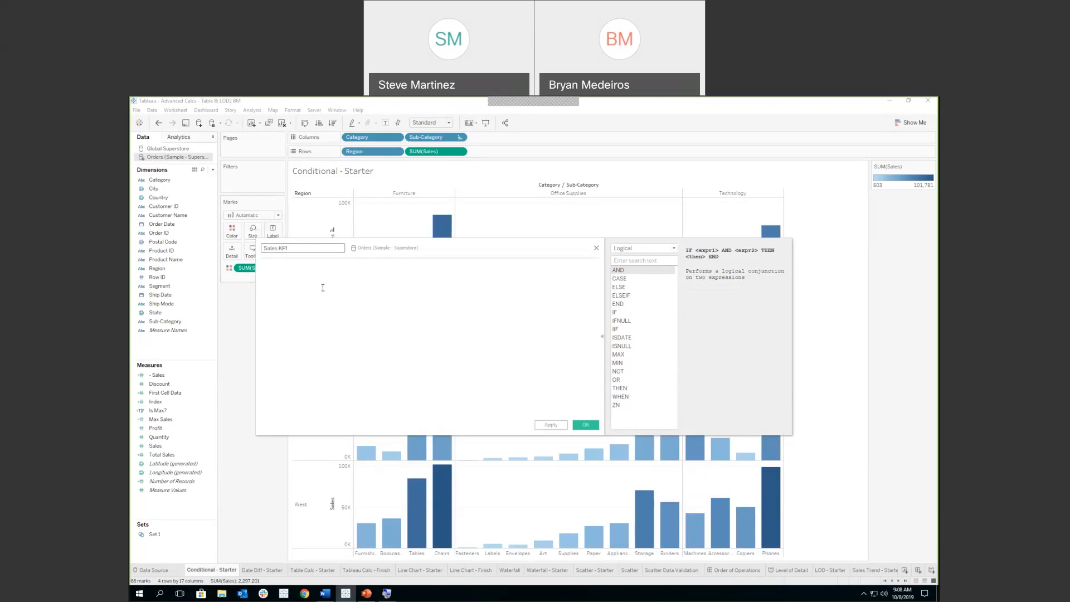
Step: Begin the Sales KPI formula with the condition IF SUM([Sales]) > 80000
left_click(321, 279)
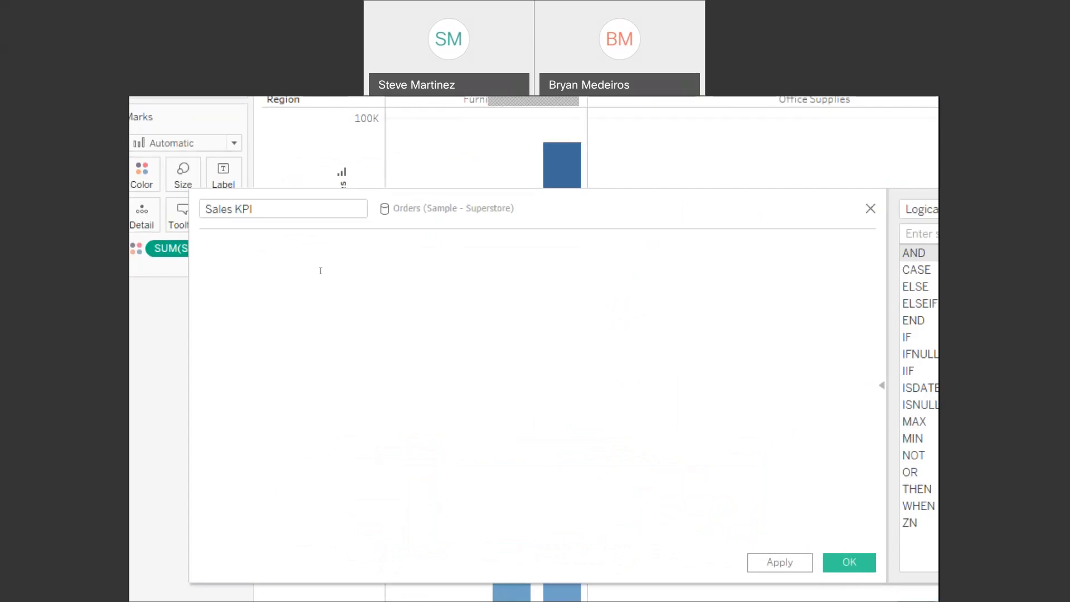
type("IF")
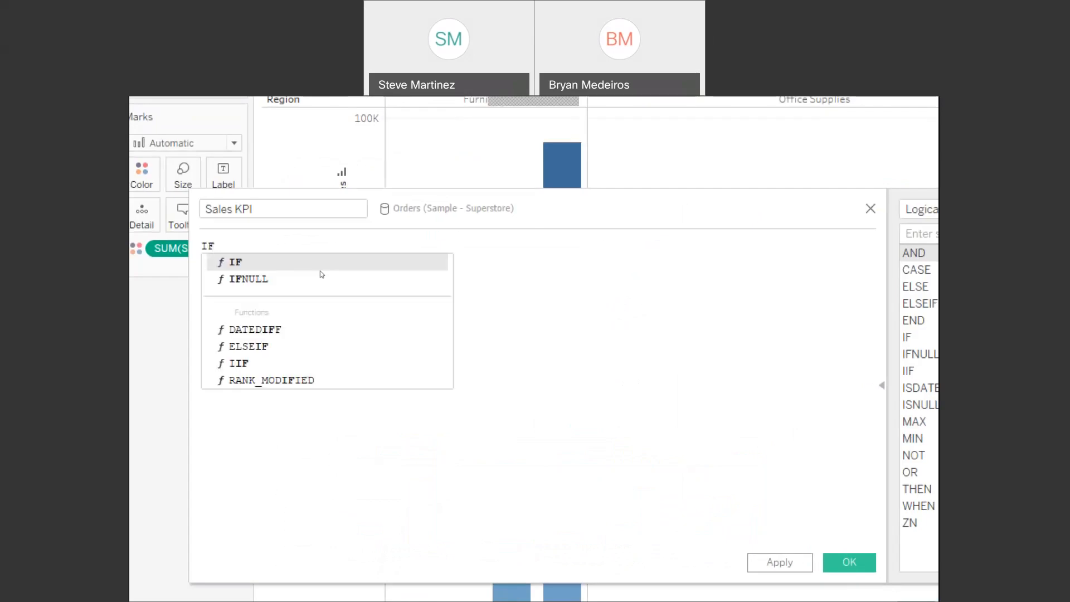
key("Return")
type("sum")
key("Return")
type("sal")
key("Return")
type("> 0")
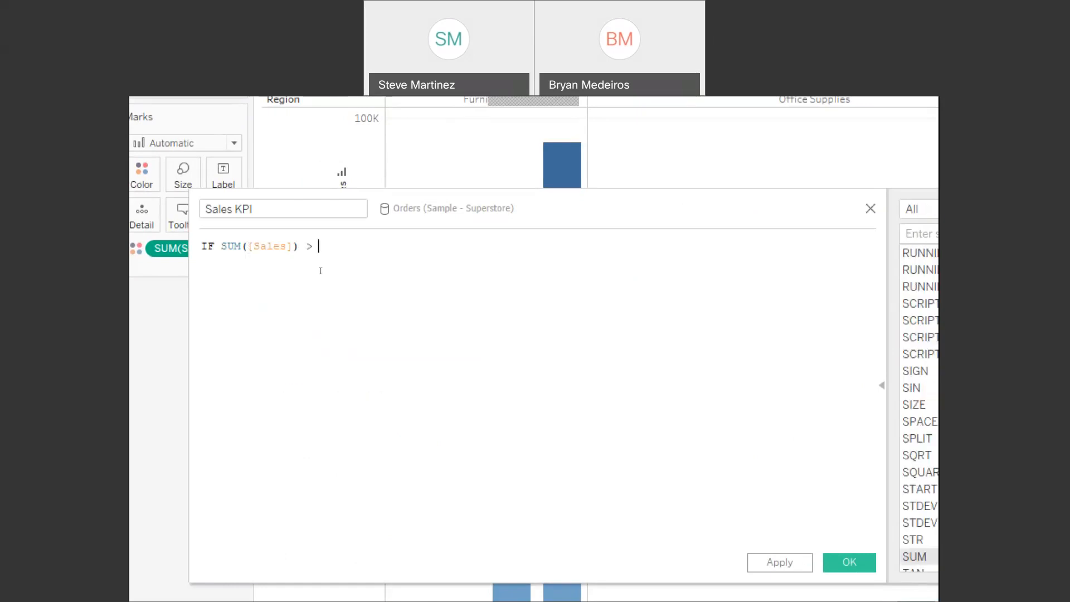
type("0000")
Step: Add THEN 'Great' on a new line as the result of the first condition
type("THE")
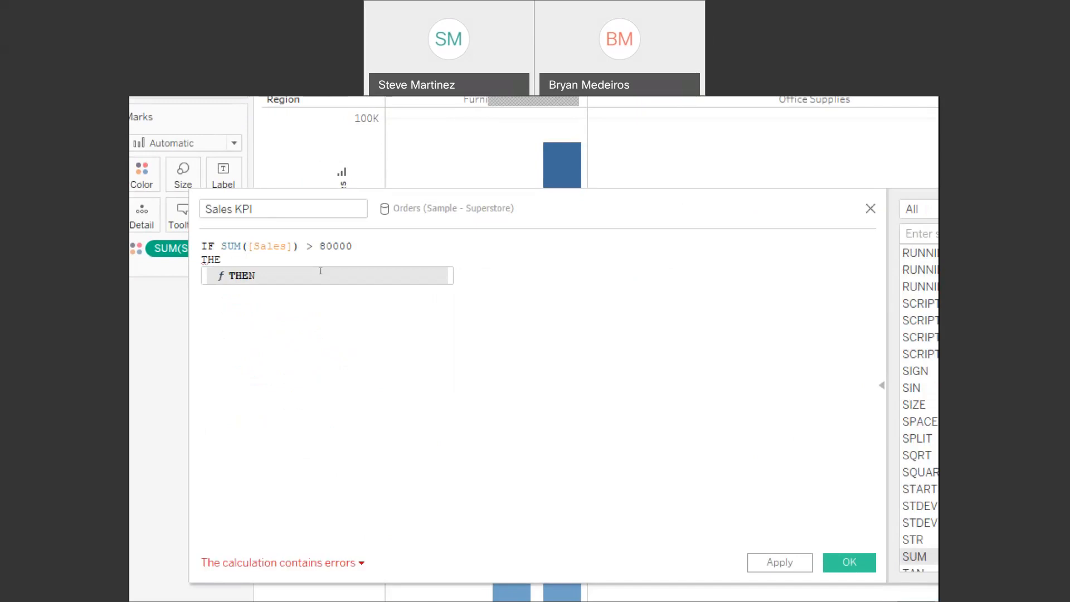
type("N")
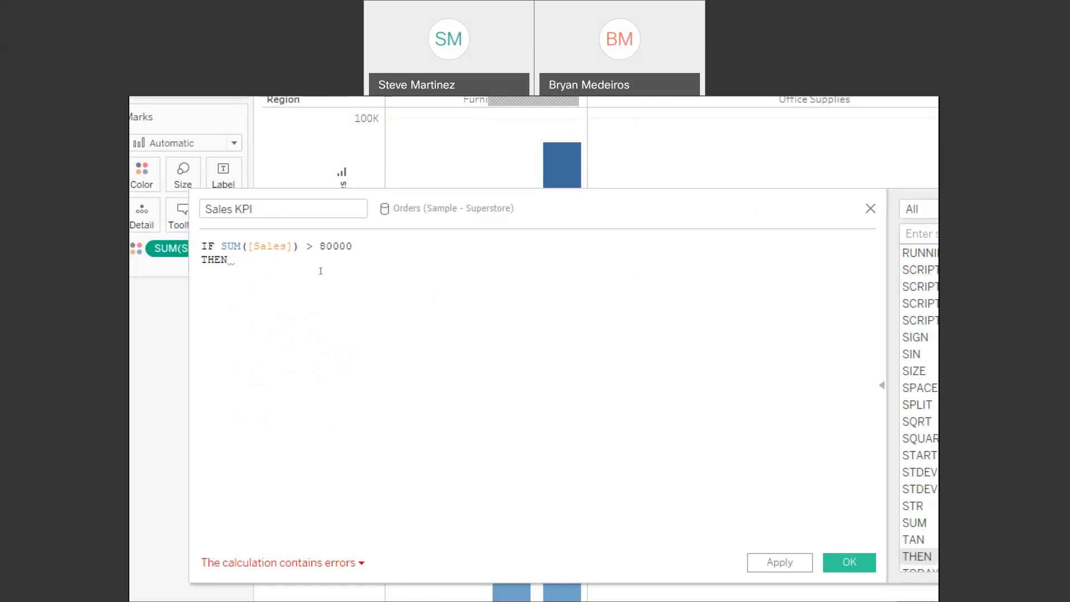
type(" 'G")
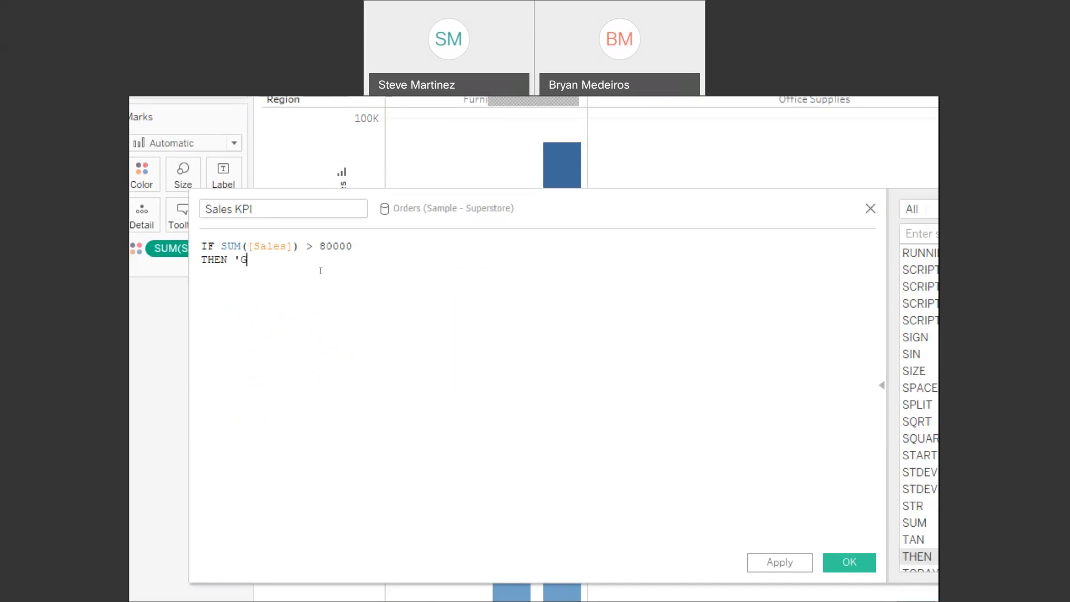
type("reat'")
key("Return")
Step: Add a second condition to the formula: ELSEIF SUM([Sales]) > 30000
type("ELS")
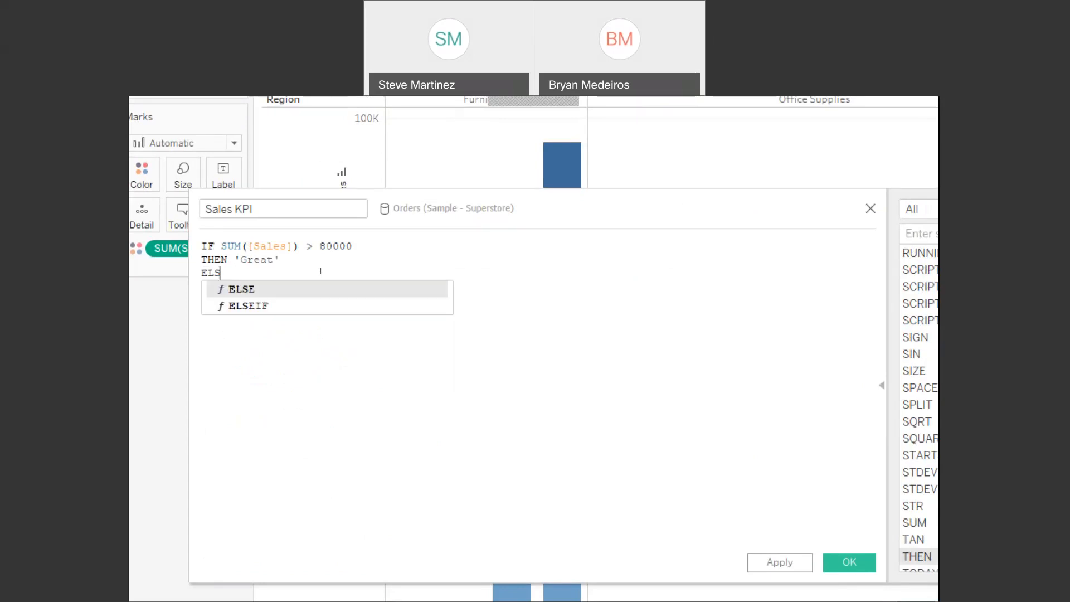
key("Down")
key("Return")
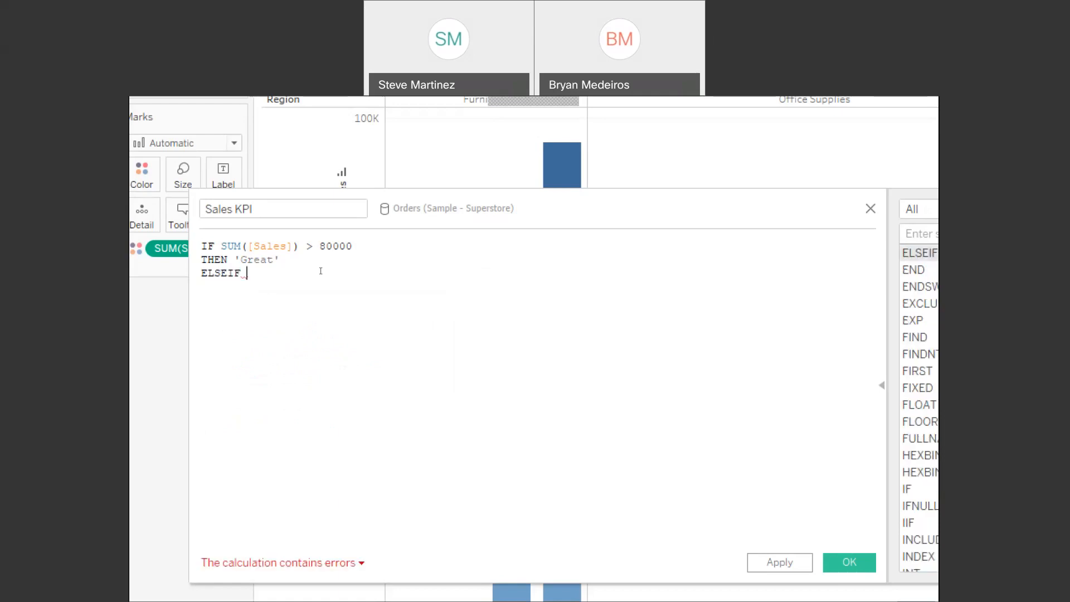
type("SUM")
key("Return")
type("SA")
key("Return")
key("Right")
type("> ")
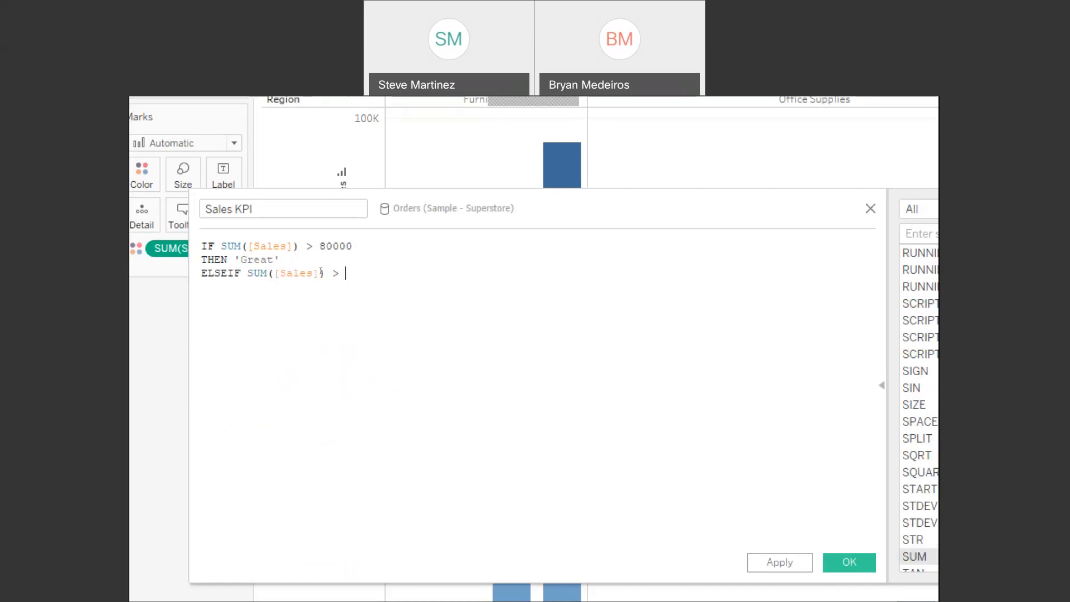
type("30000")
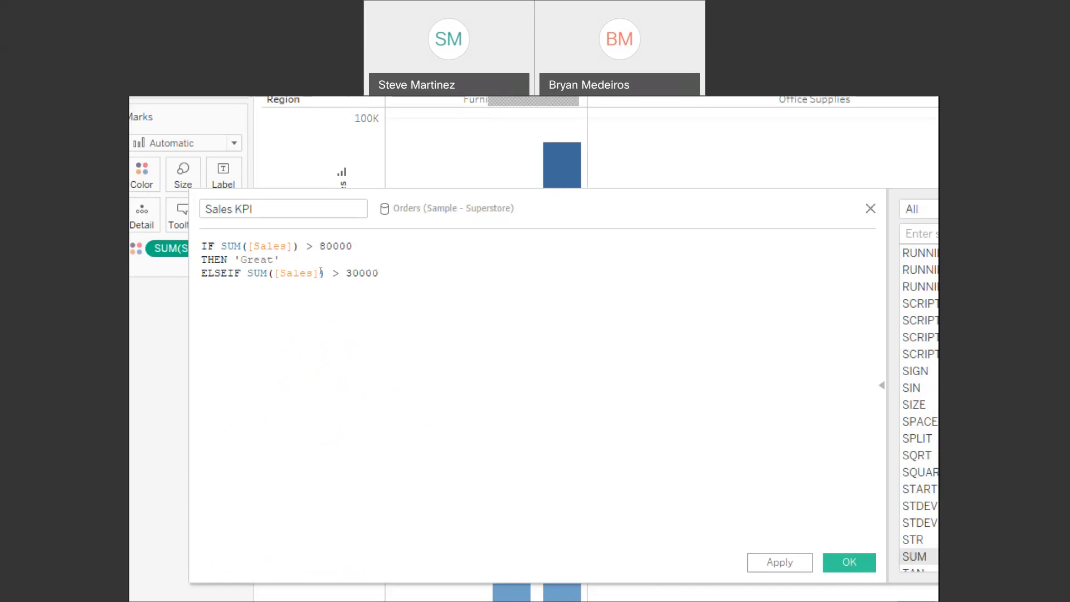
Step: Complete the formula on separate lines with THEN 'Fair', ELSE 'Bad' and END
key("Return")
type("THEN 'Fair'")
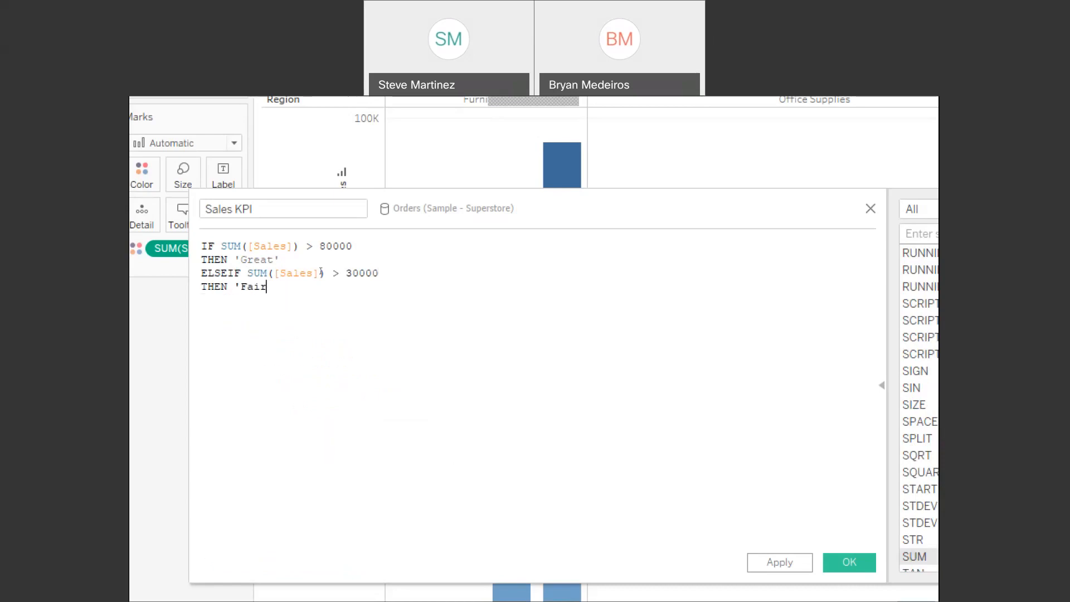
key("Return")
type("ELSE 'Bad' ")
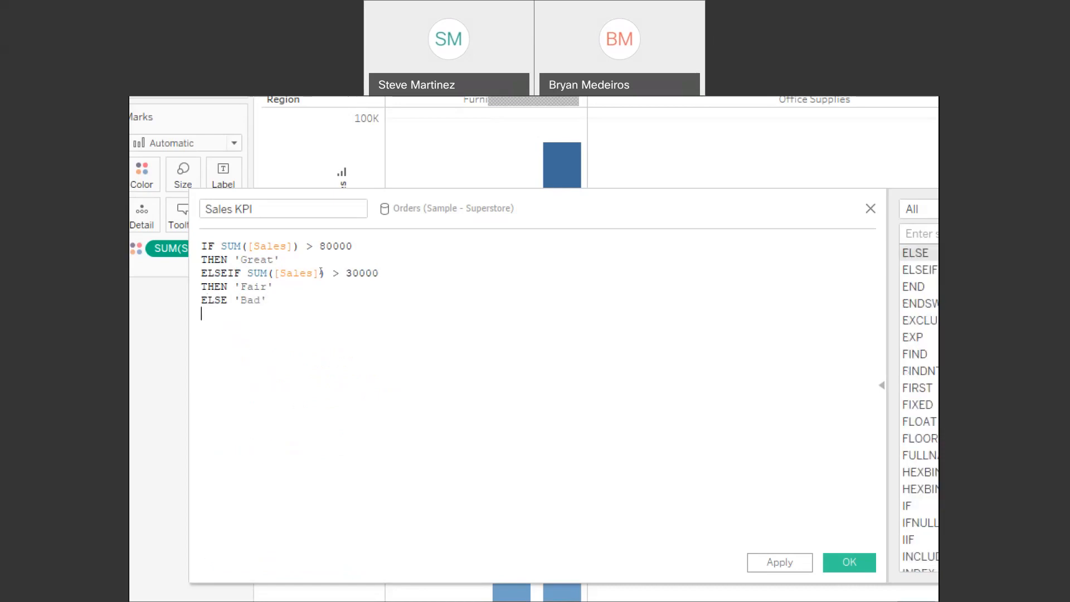
type("END")
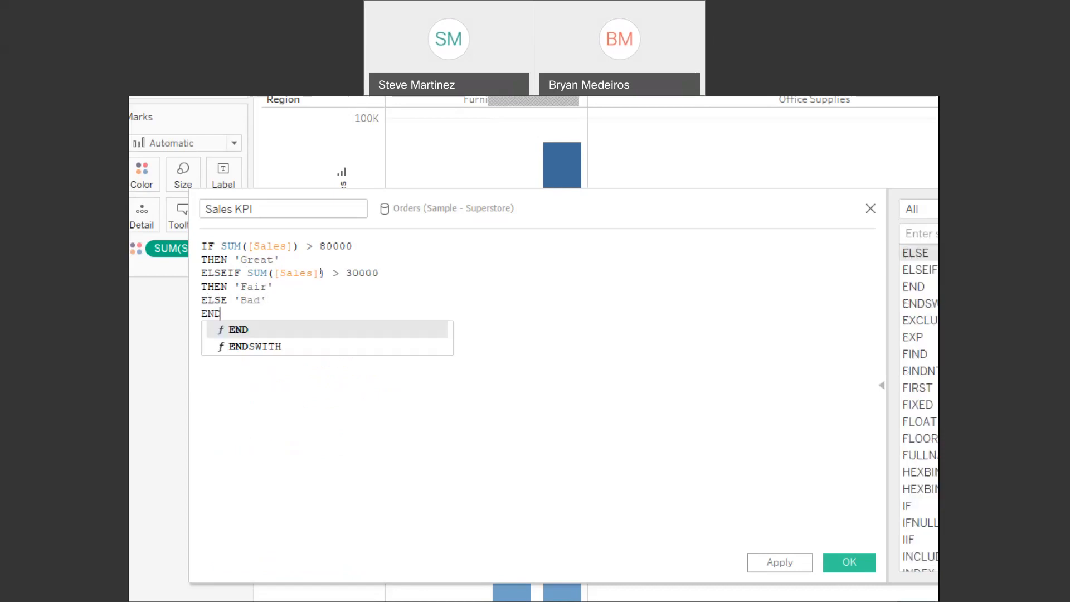
Step: Review the formula's conditions and save the Sales KPI calculated field
left_click(367, 287)
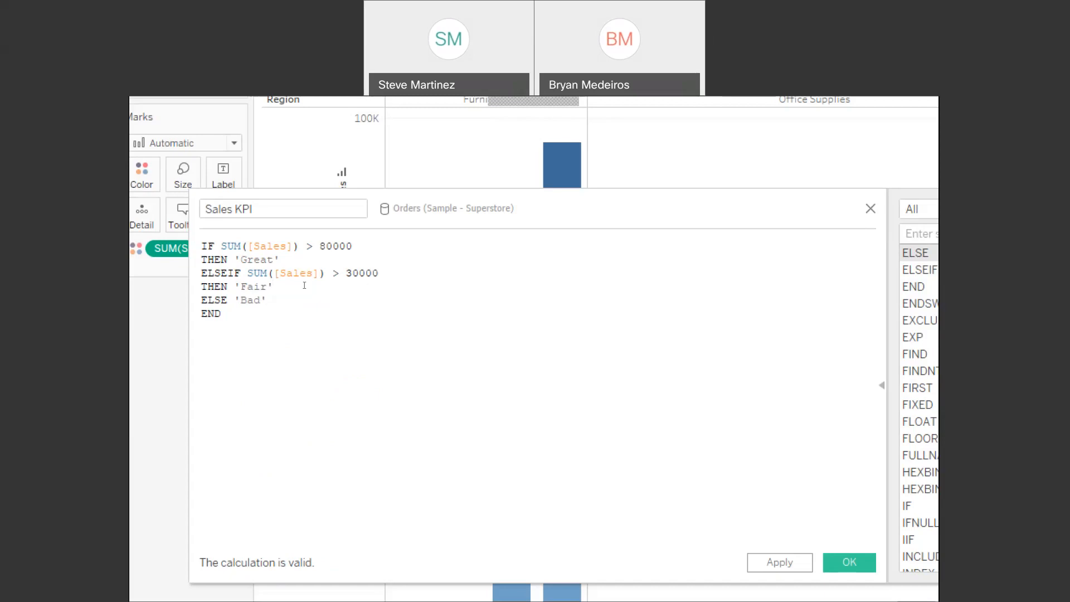
left_click(309, 283)
left_click_drag(320, 267, 345, 268)
key("Down")
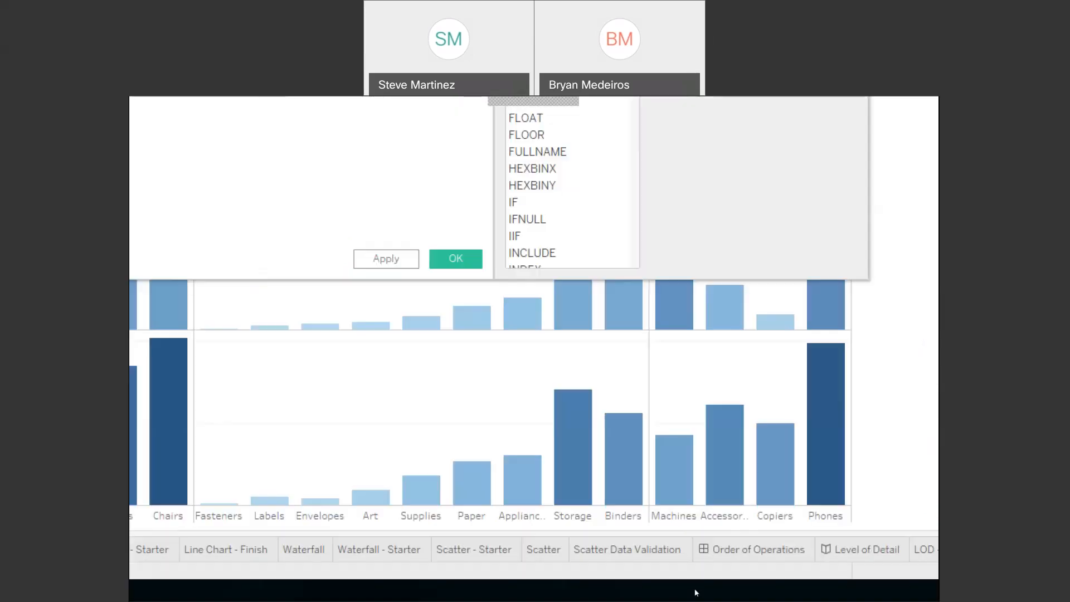
key("super+minus")
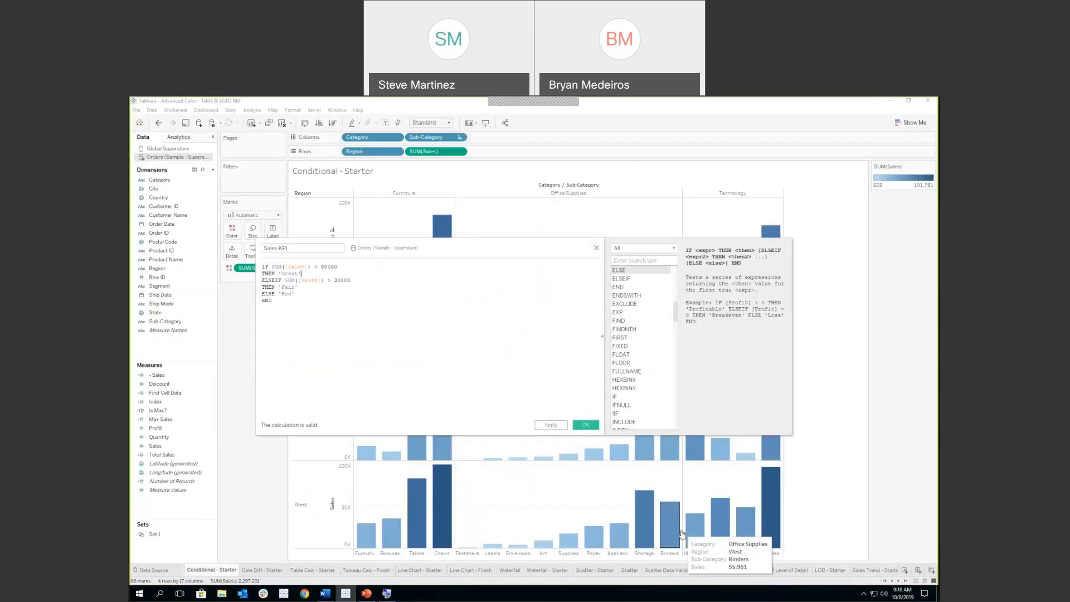
left_click(585, 425)
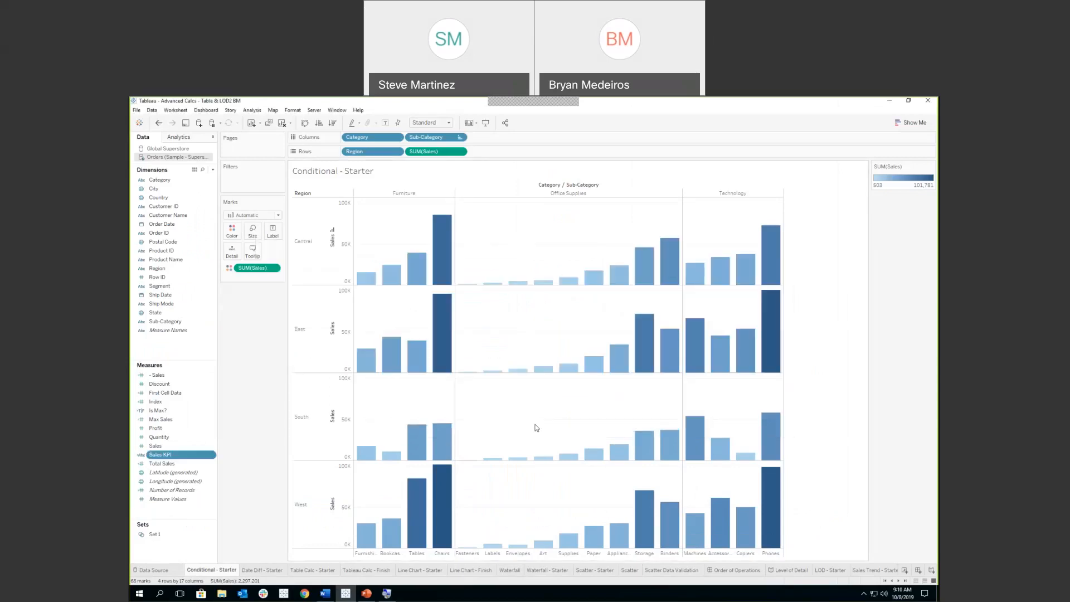
Step: Color the chart's bars by the Sales KPI field instead of Sales
left_click_drag(179, 460, 235, 233)
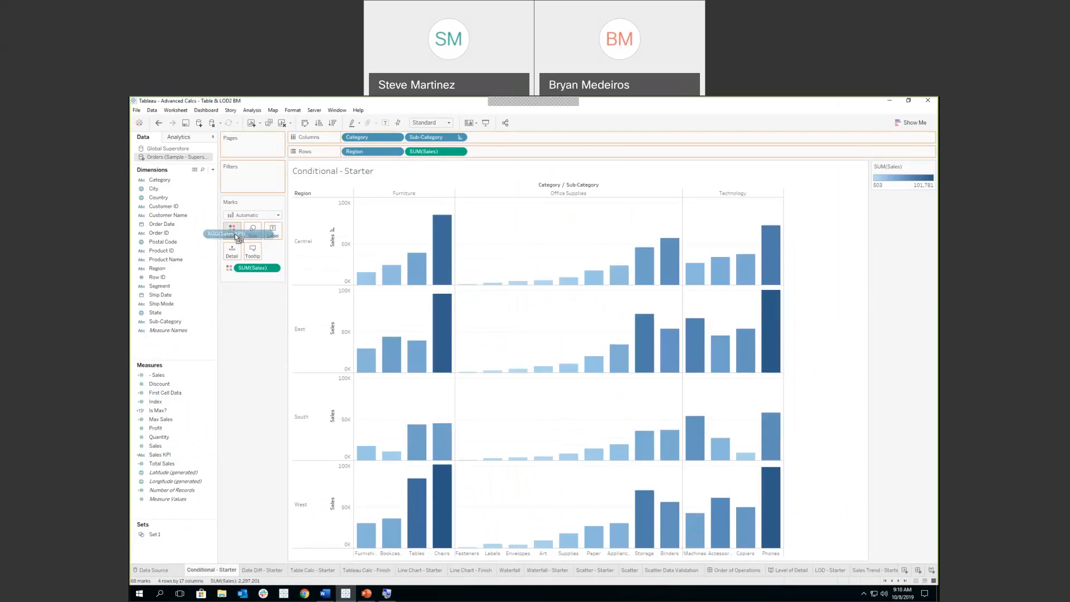
Step: Color the bars by Sales KPI, assigning blue to Great, gray to Fair and orange to Bad
left_click_drag(236, 237, 233, 233)
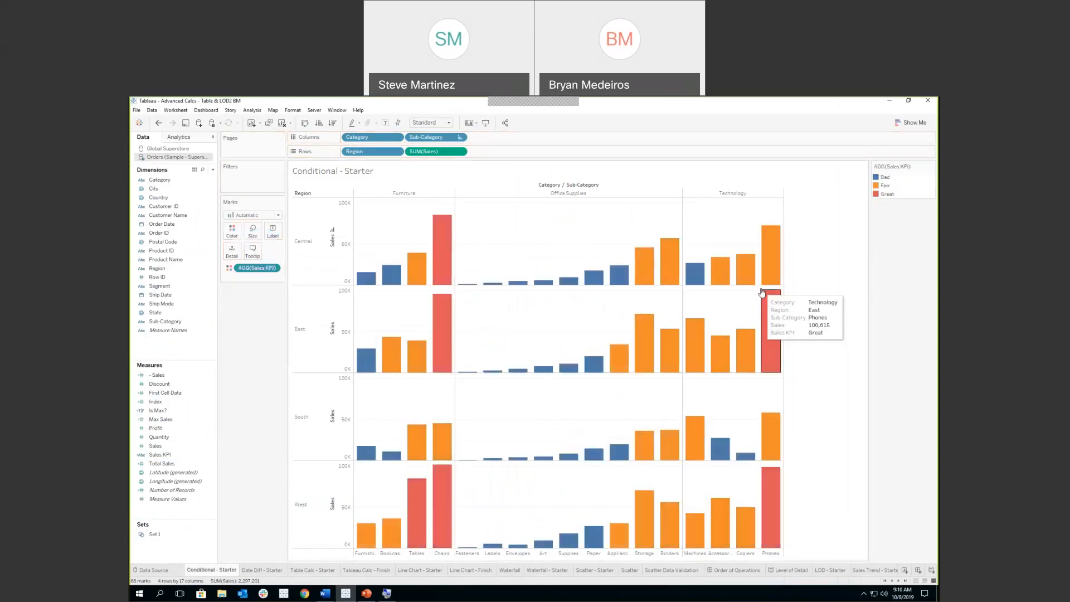
double_click(885, 179)
left_click(437, 288)
left_click(549, 290)
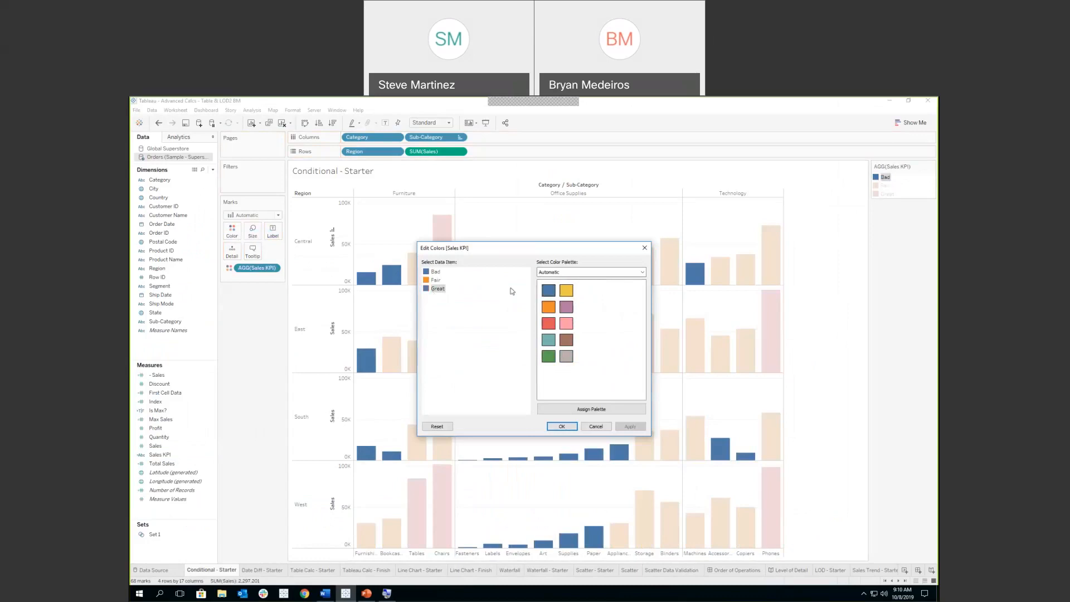
left_click(435, 281)
left_click(452, 273)
left_click(549, 306)
left_click(562, 426)
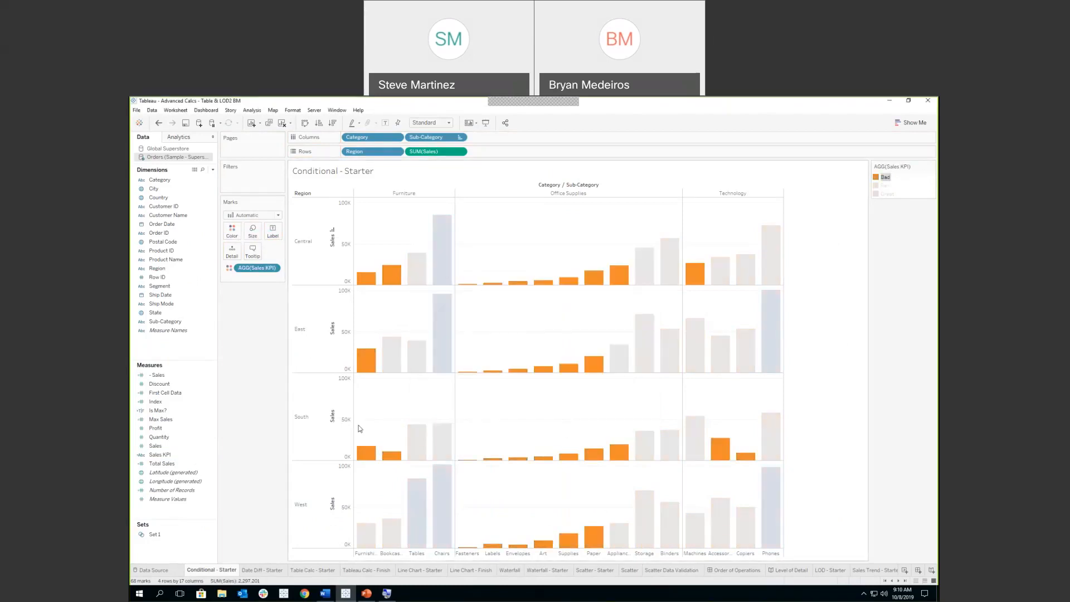
left_click(321, 446)
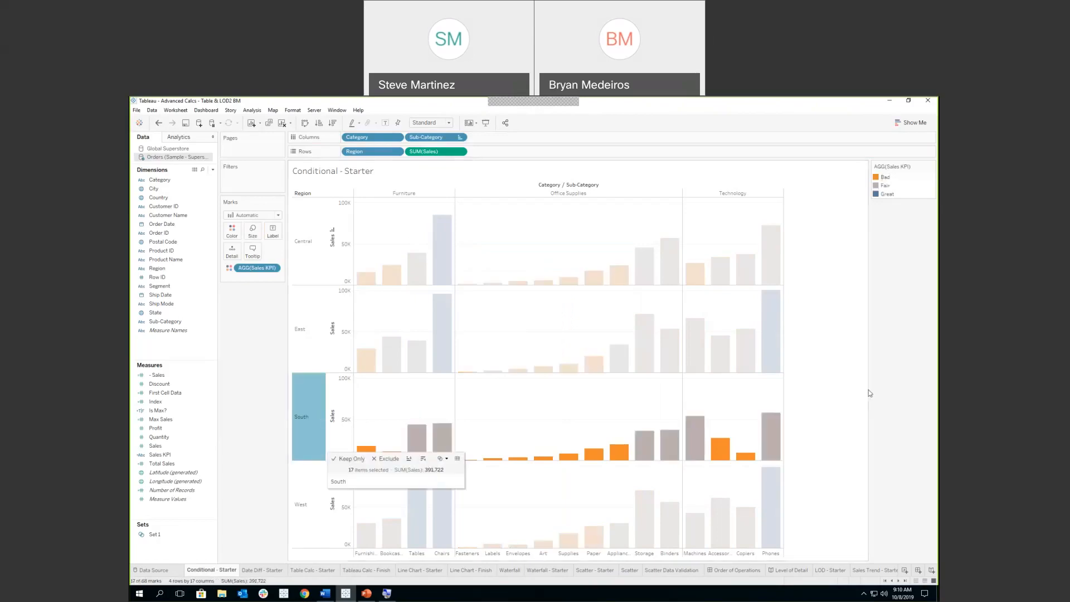
left_click(859, 401)
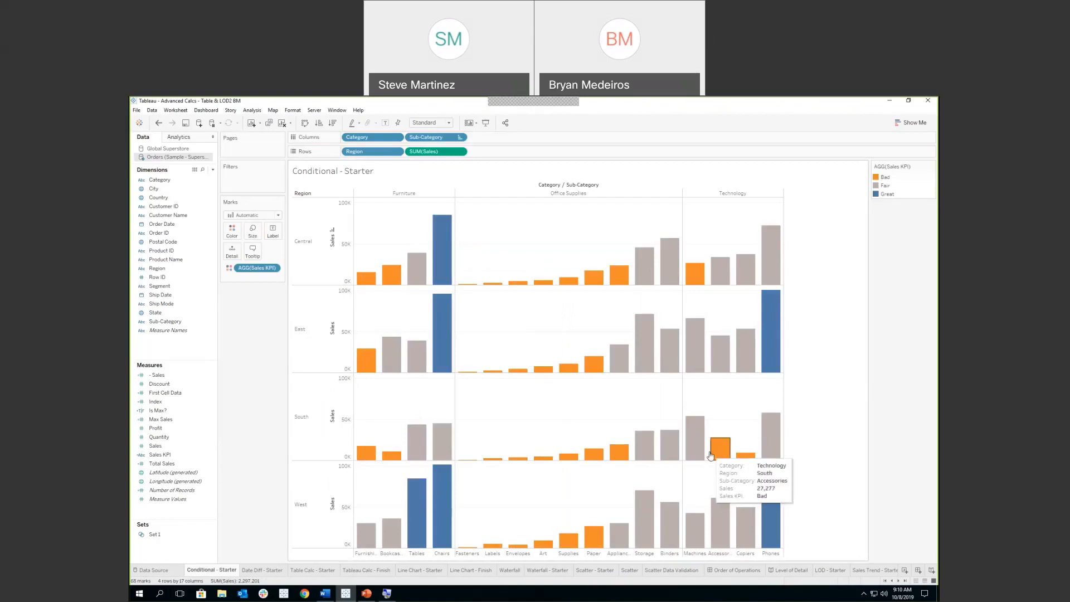
Step: On the Date Diff - Starter sheet, start a new calculated field named Ship Time
left_click(272, 571)
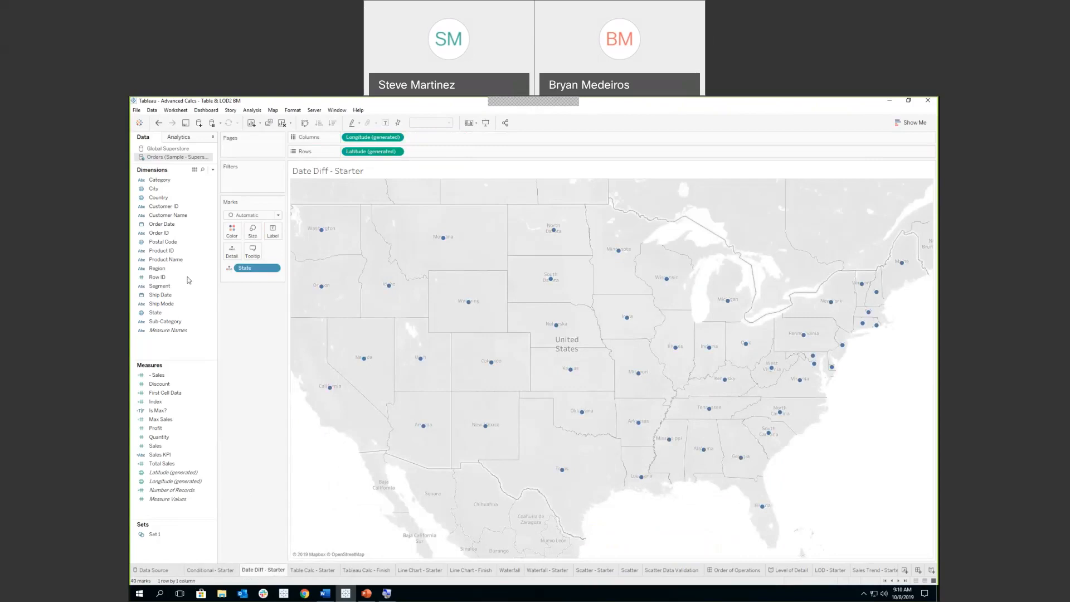
left_click(212, 169)
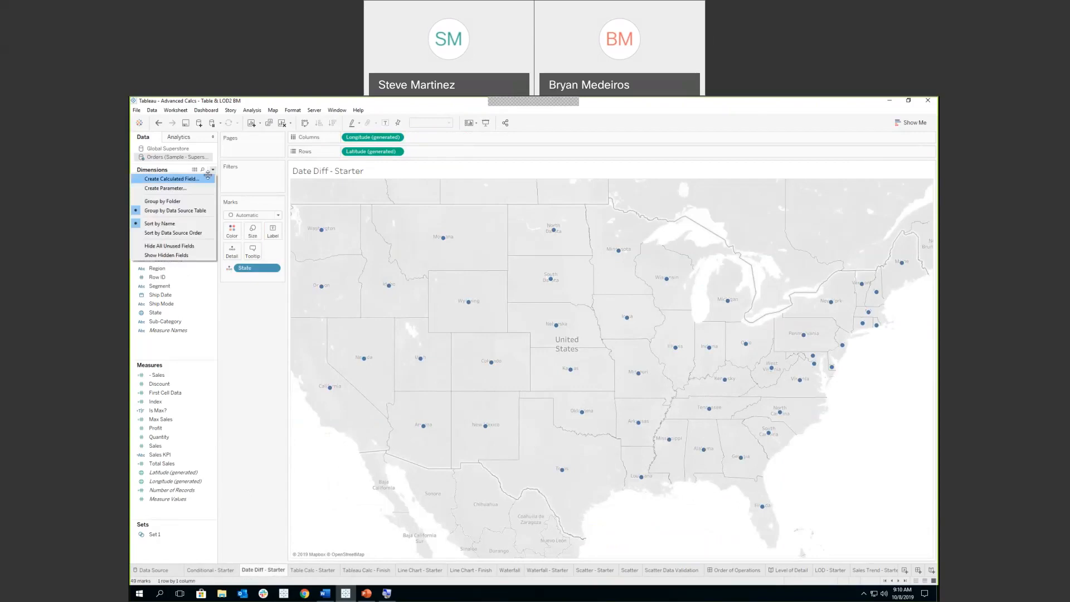
left_click(208, 176)
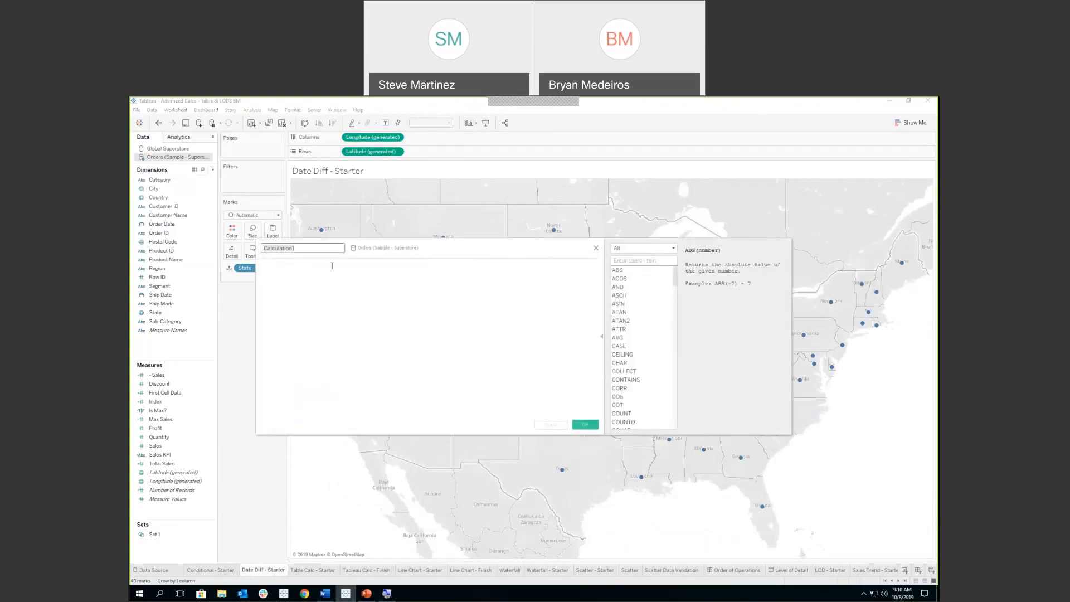
type("Ship Time")
left_click(331, 266)
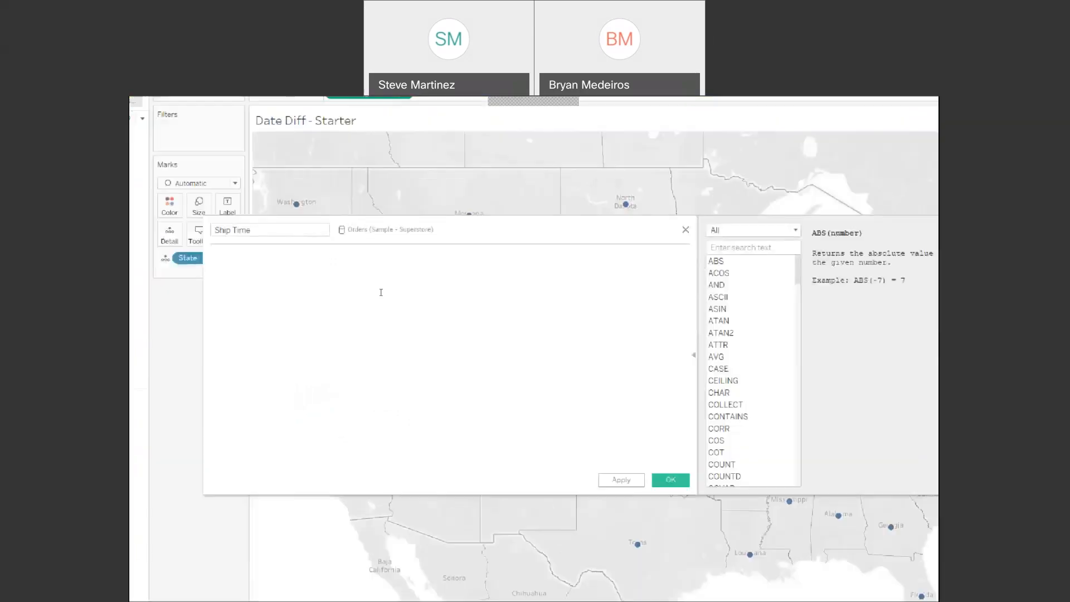
Step: Insert the DATEDIFF function into the Ship Time formula
type("DI")
key("BackSpace")
type("A")
key("Down")
key("Down")
key("Return")
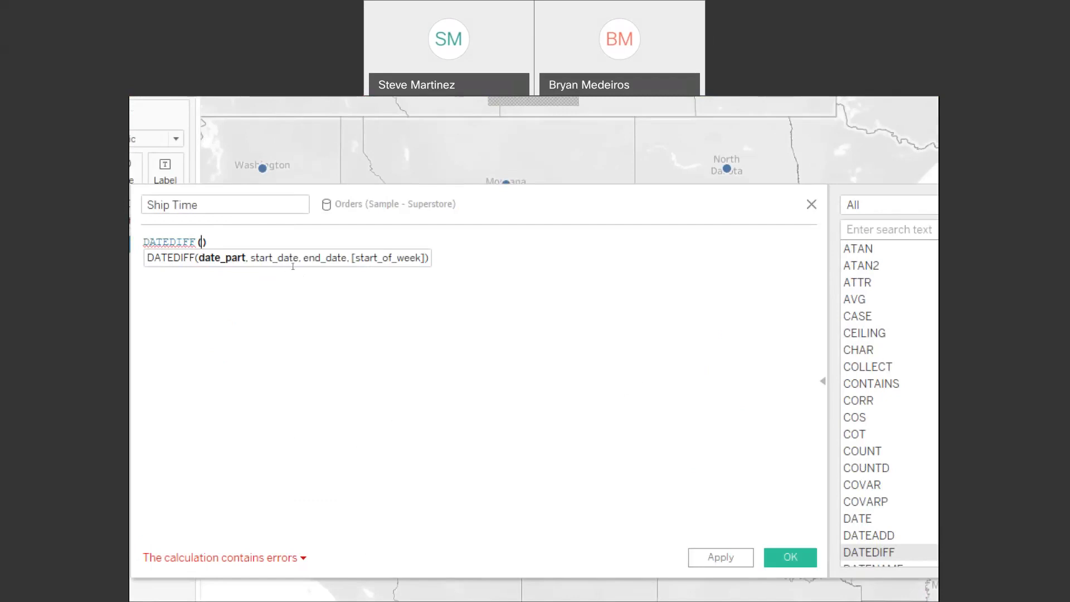
Step: Fill in the DATEDIFF arguments as 'day', [Order Date] and [Ship Date], and save the calculated field
type("'day'")
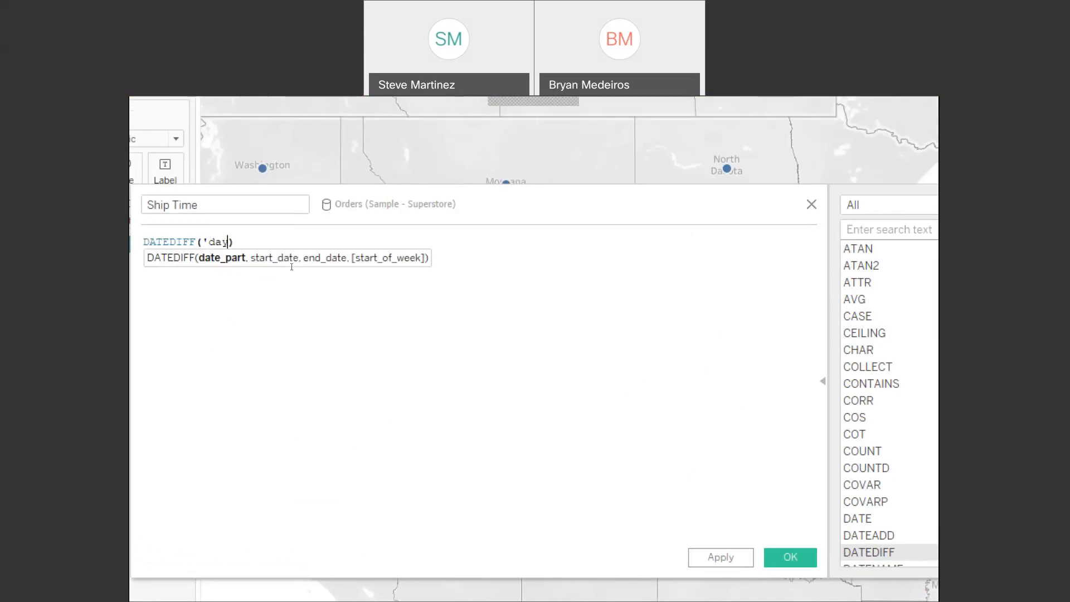
type(",")
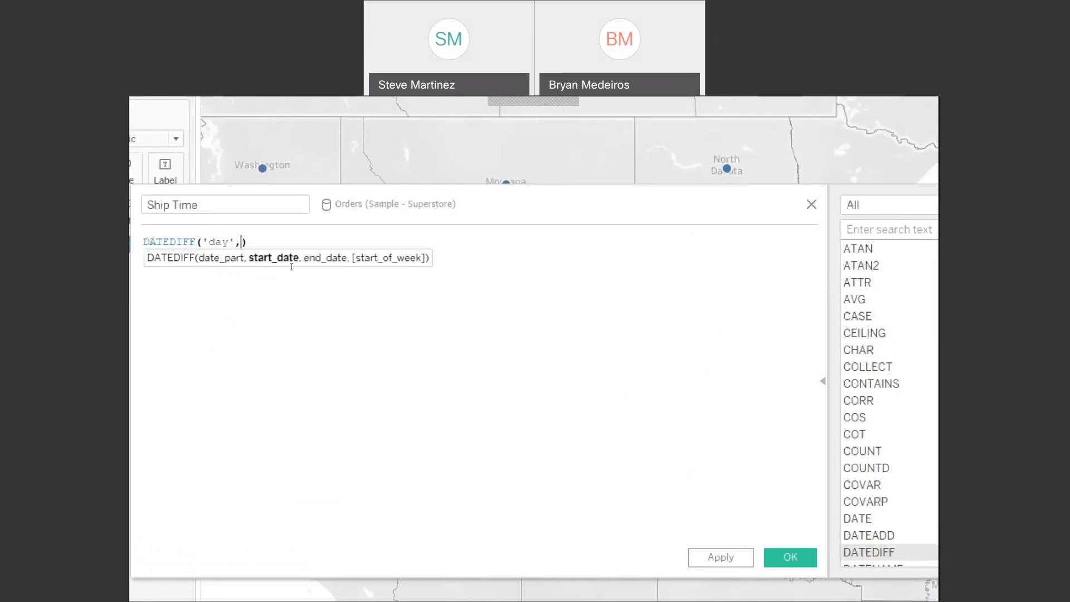
type("ord")
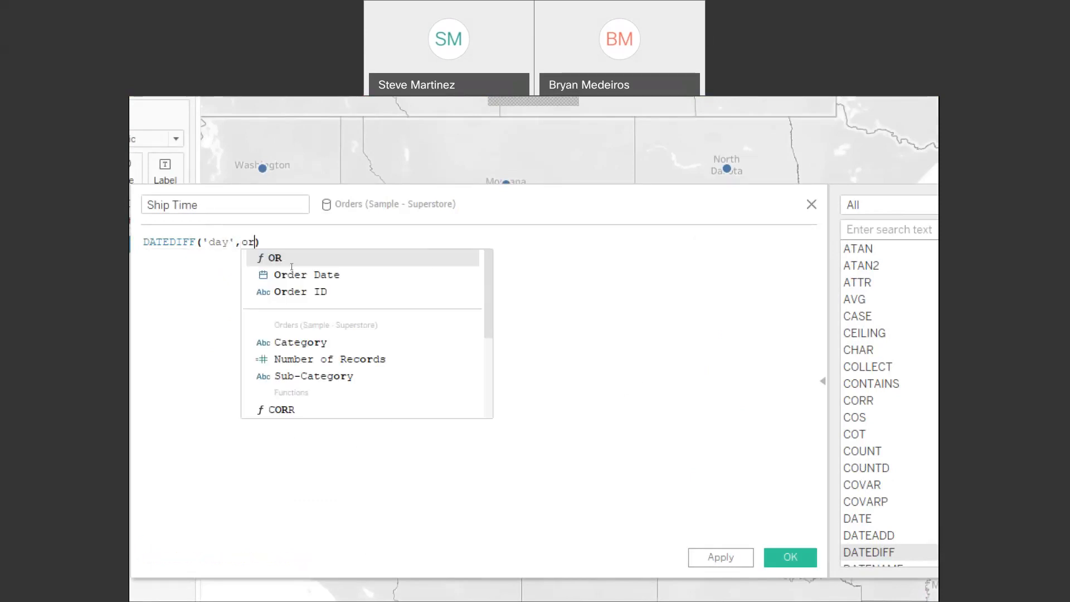
key("Return")
type(",ship")
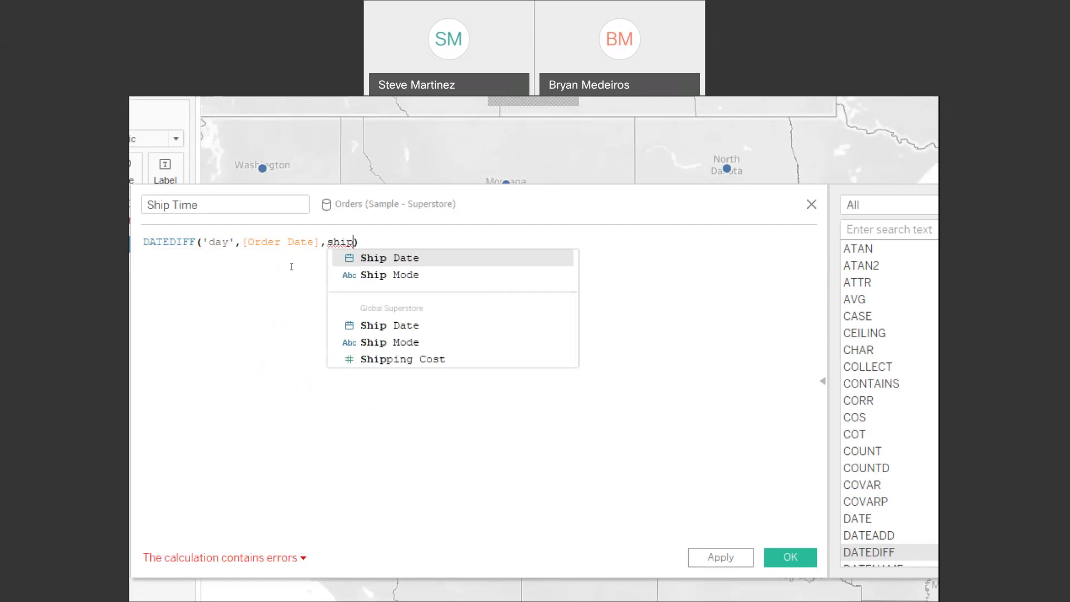
key("Return")
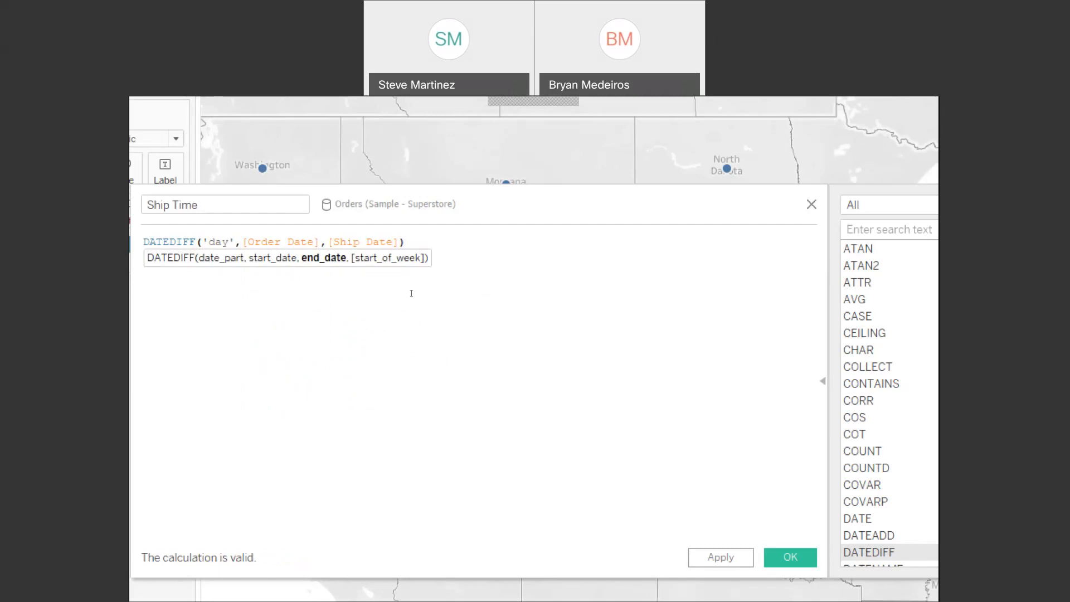
key("Right")
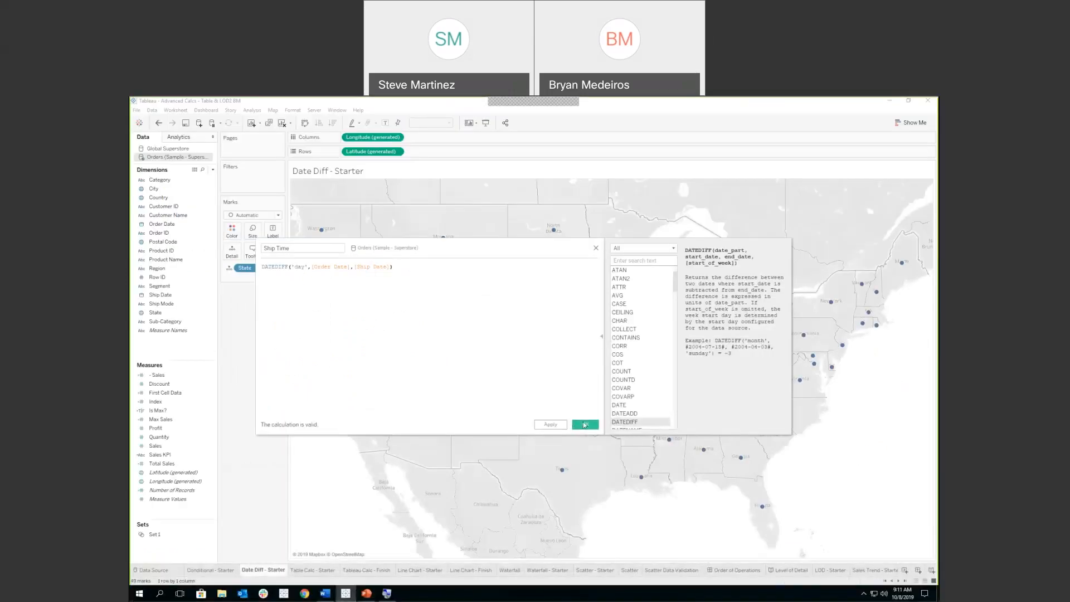
left_click(584, 425)
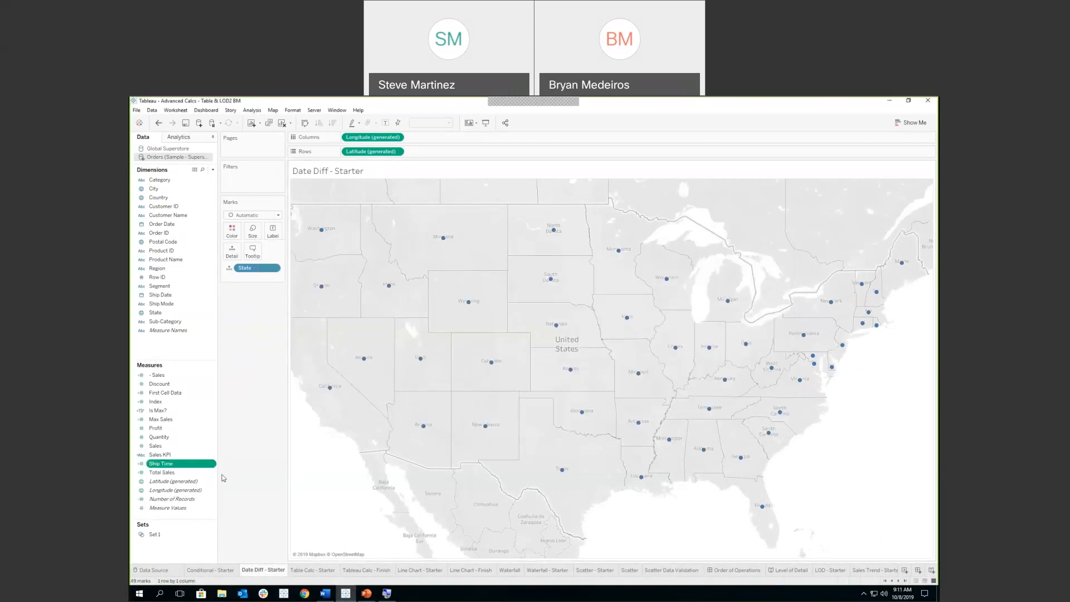
Step: Color the map's states by Ship Time, aggregated as an average
mouse_move(199, 464)
left_mouse_down()
mouse_move(245, 329)
mouse_move(239, 235)
left_mouse_up()
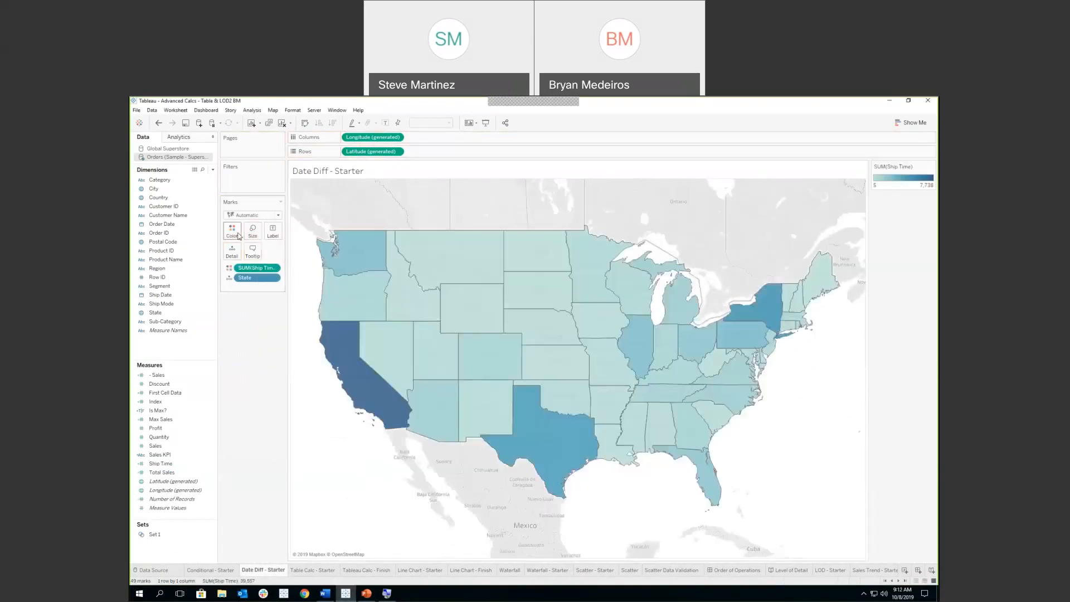
left_click(274, 268)
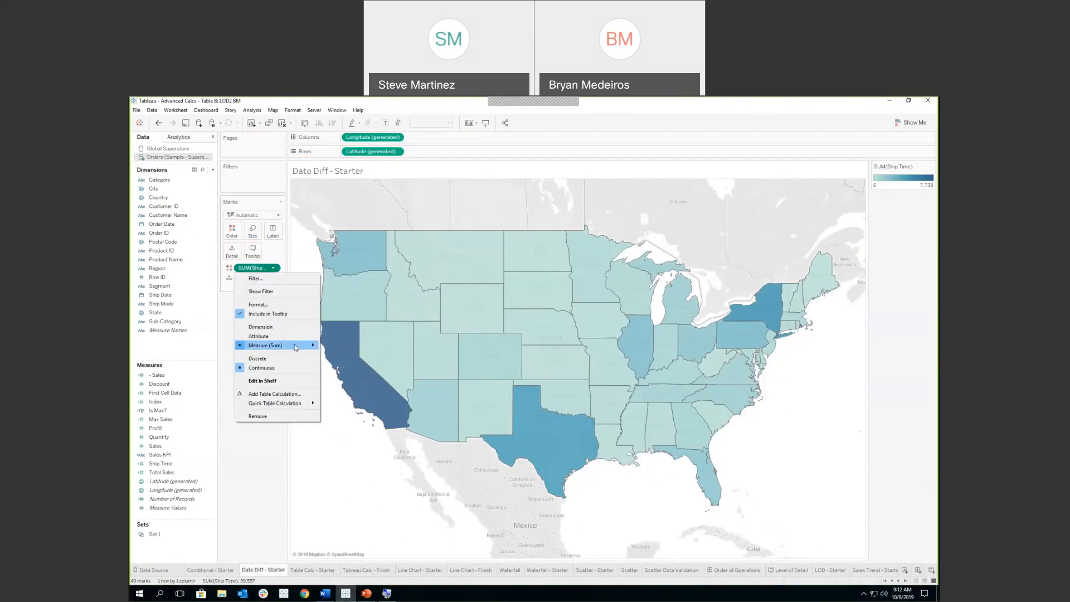
mouse_move(296, 347)
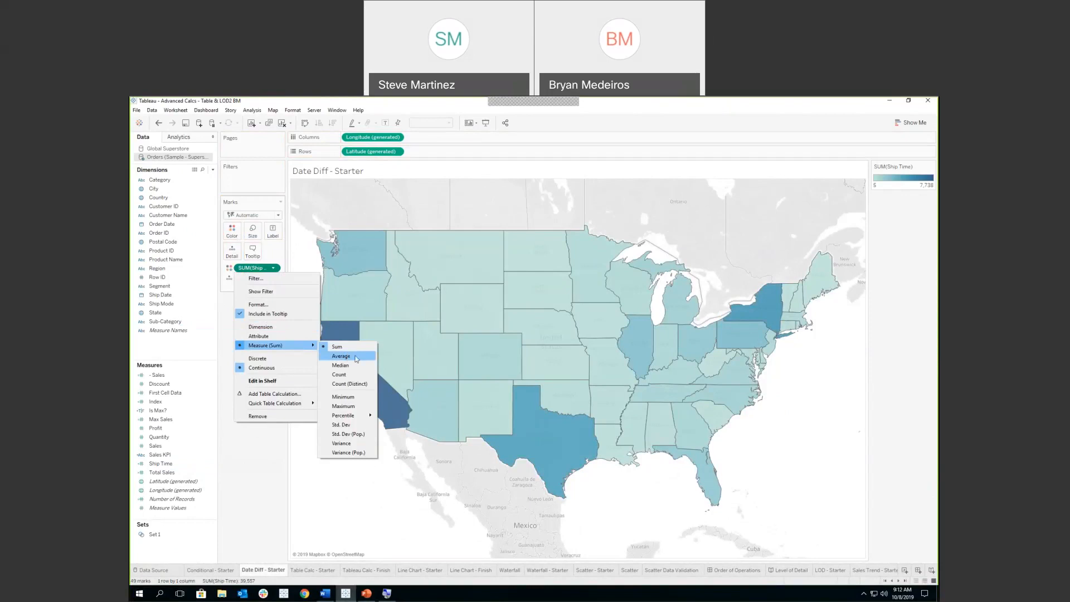
key("Escape")
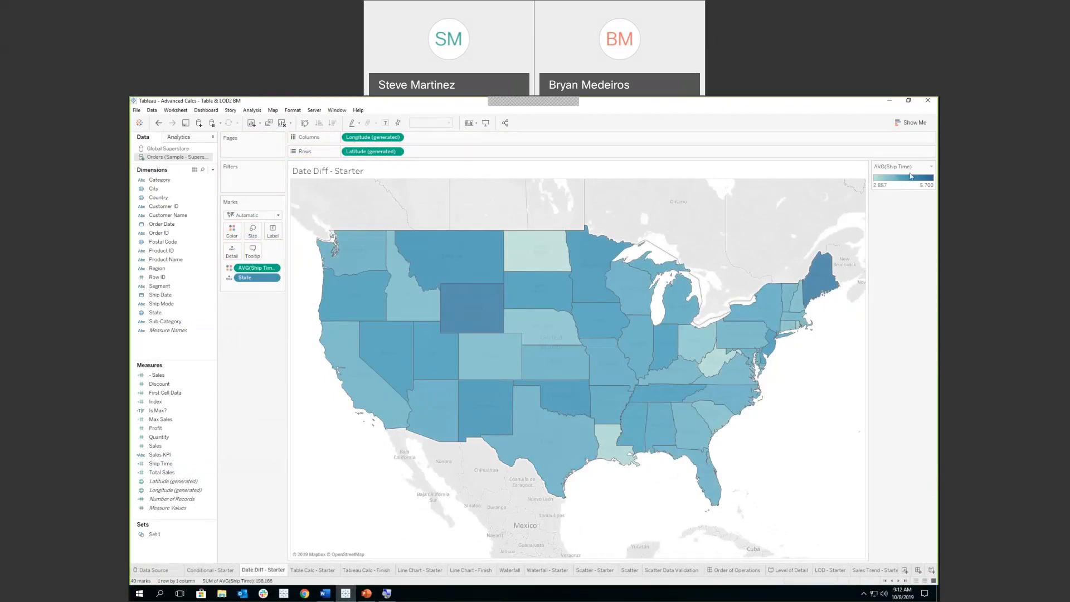
Step: Apply the Red-Black-White Diverging palette to the map's average Ship Time colors
double_click(912, 182)
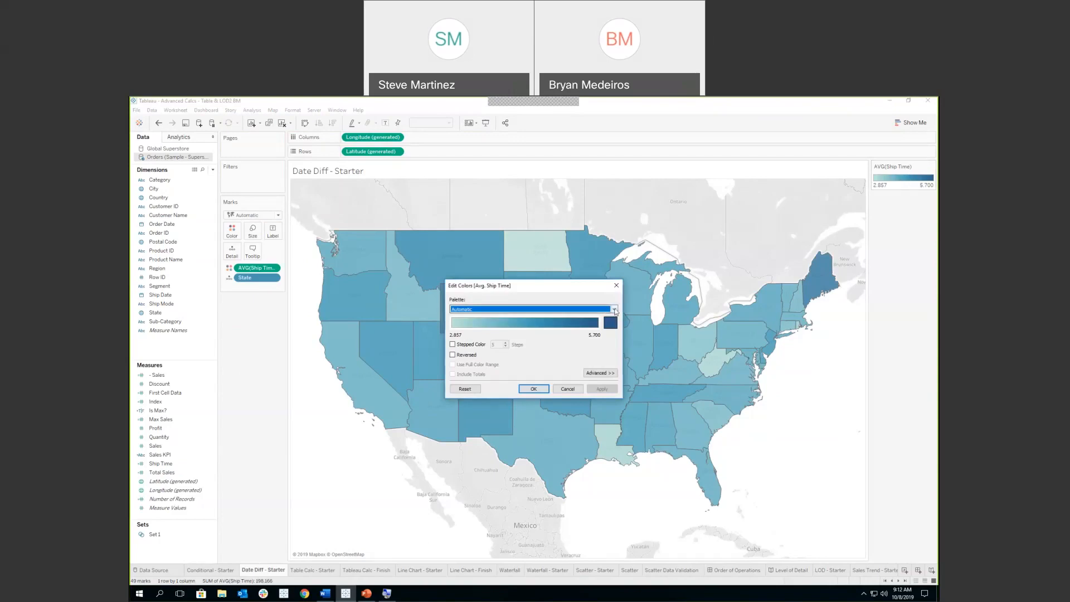
left_click(614, 310)
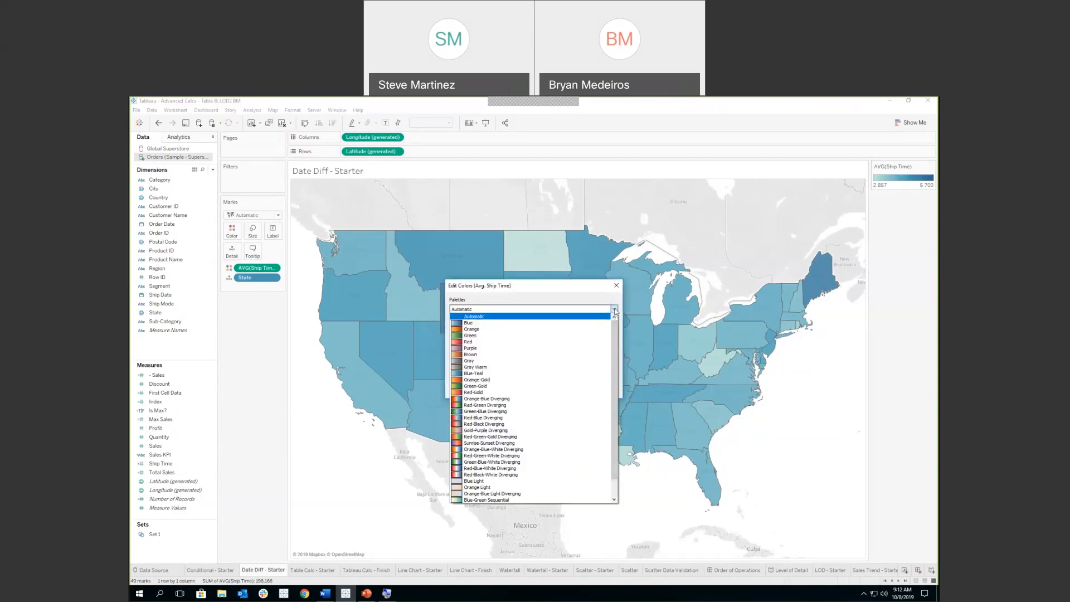
left_click(508, 475)
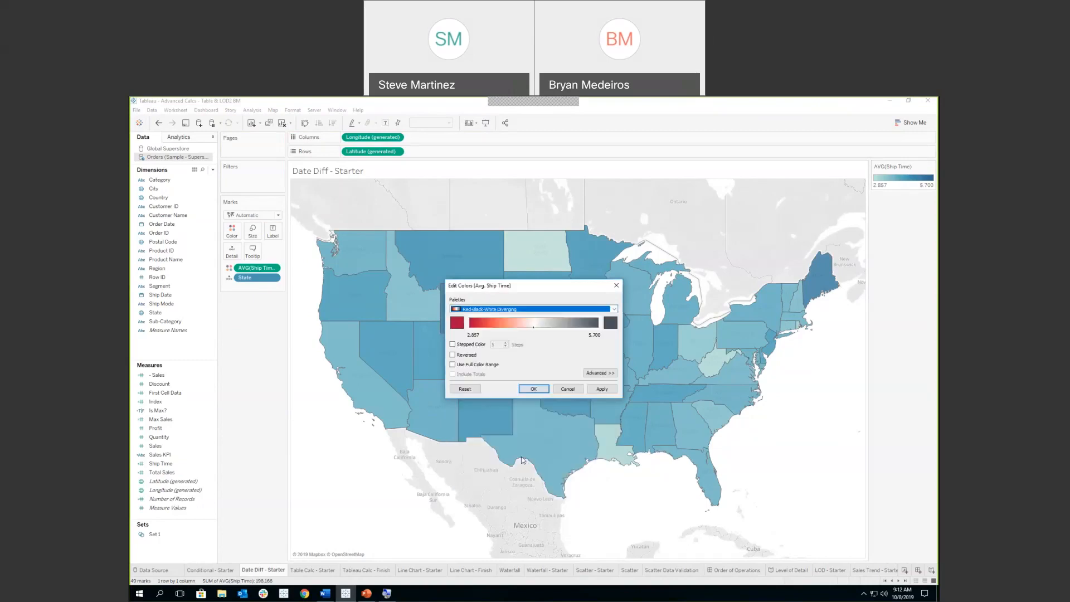
left_click(534, 388)
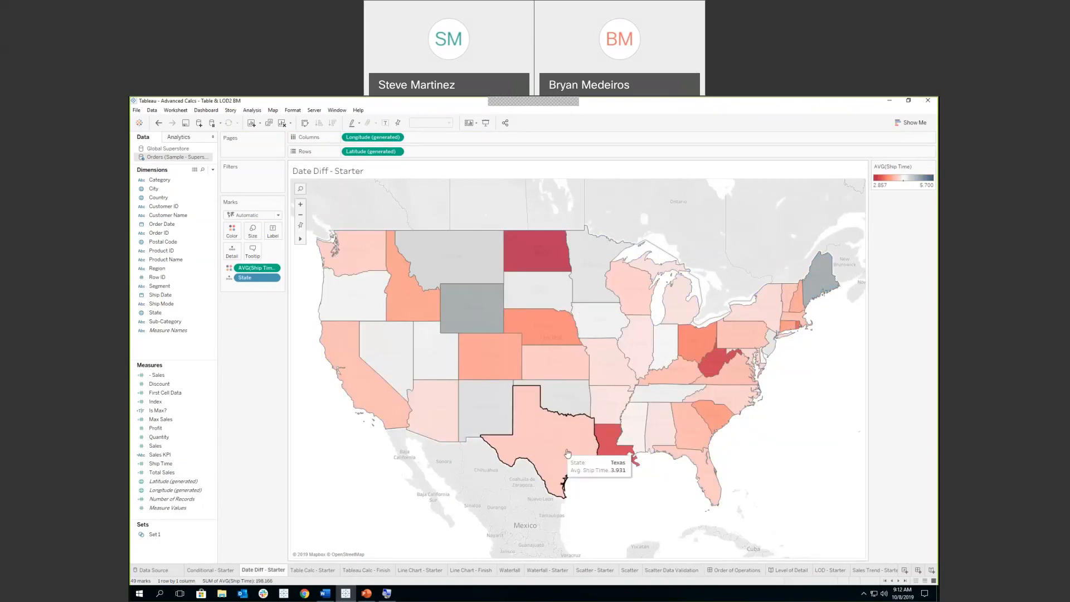
Step: Label each state on the map with its average Ship Time
left_click_drag(190, 464, 273, 233)
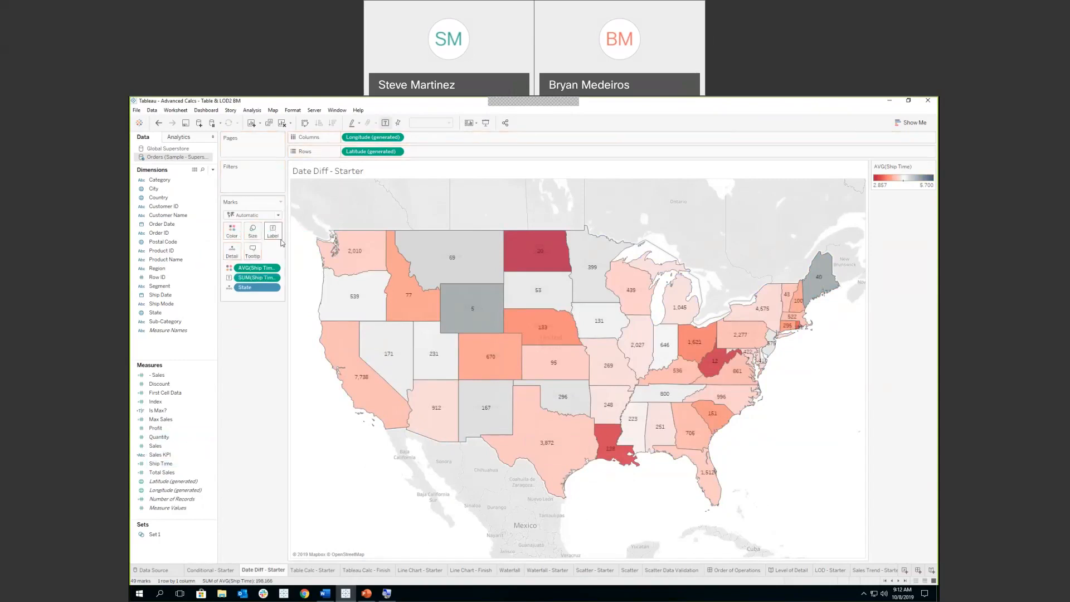
left_click(275, 278)
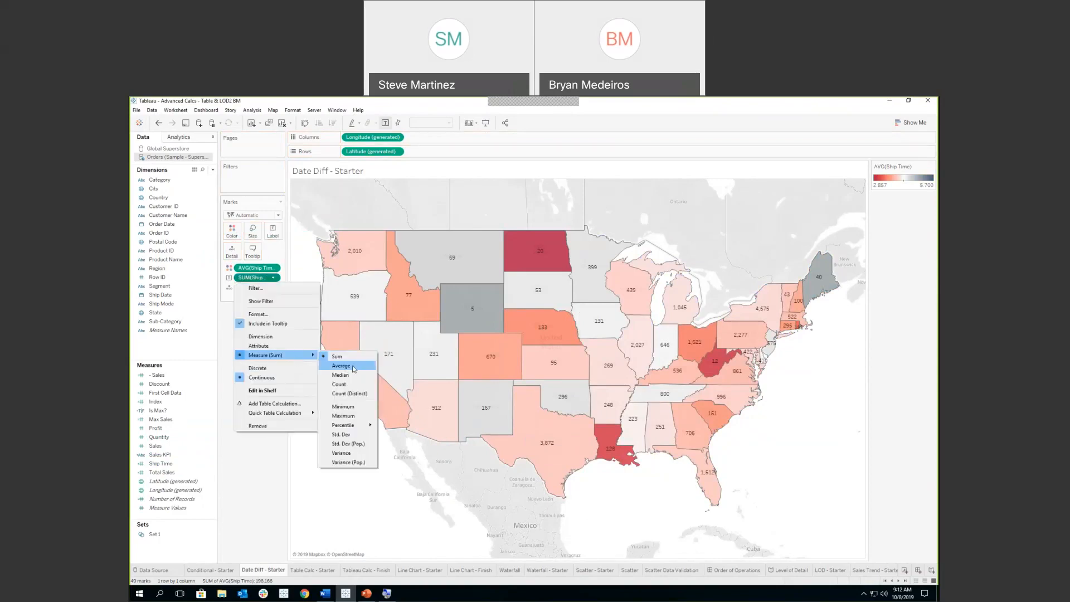
left_click(341, 367)
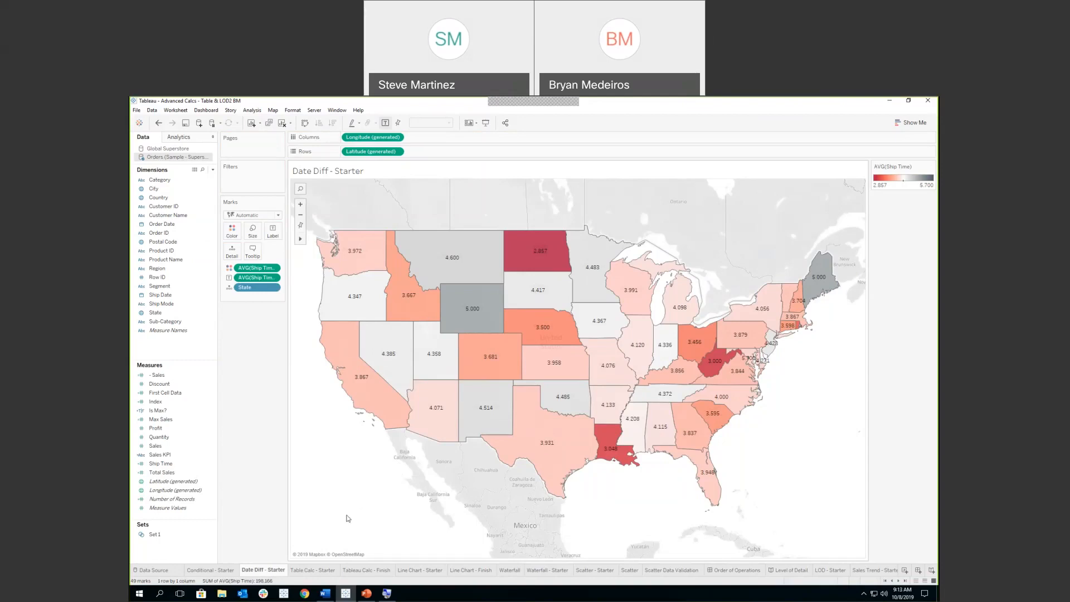
Step: On the Table Calc - Starter sheet, start a new calculated field named Index
mouse_move(319, 573)
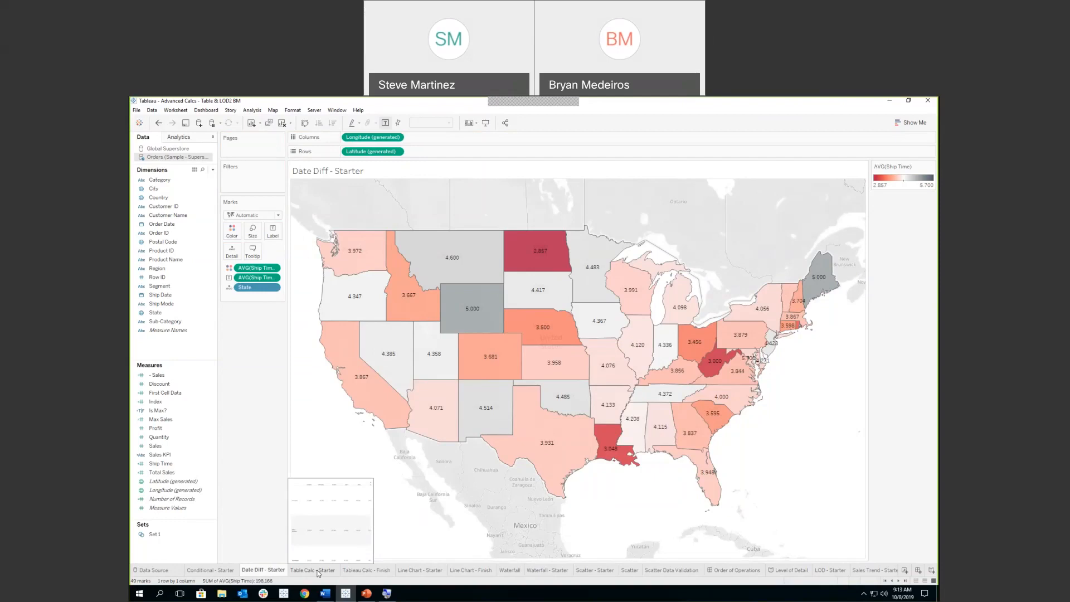
left_click(319, 571)
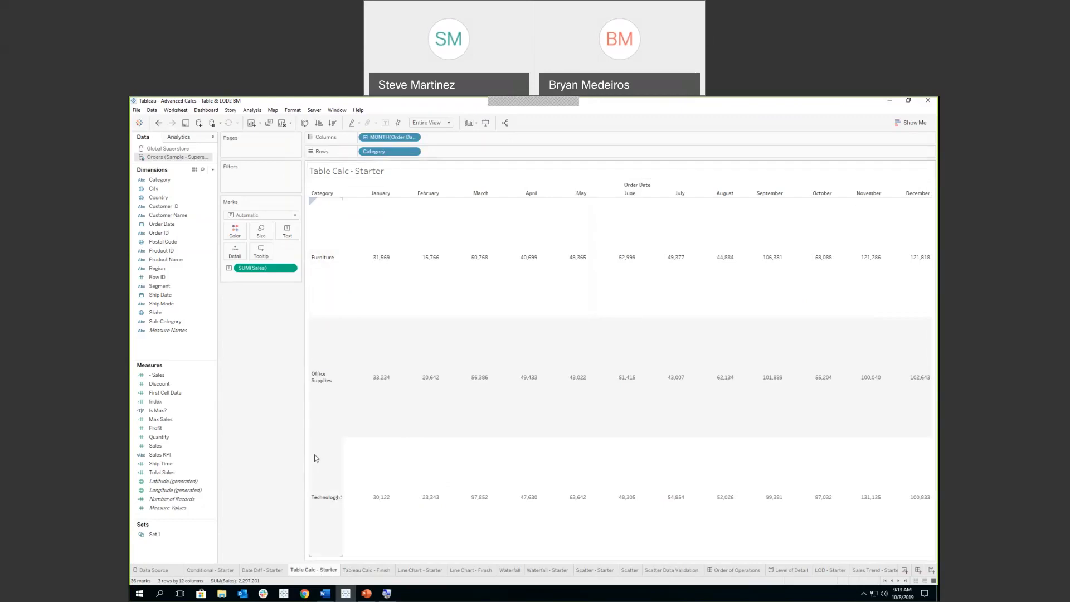
mouse_move(425, 383)
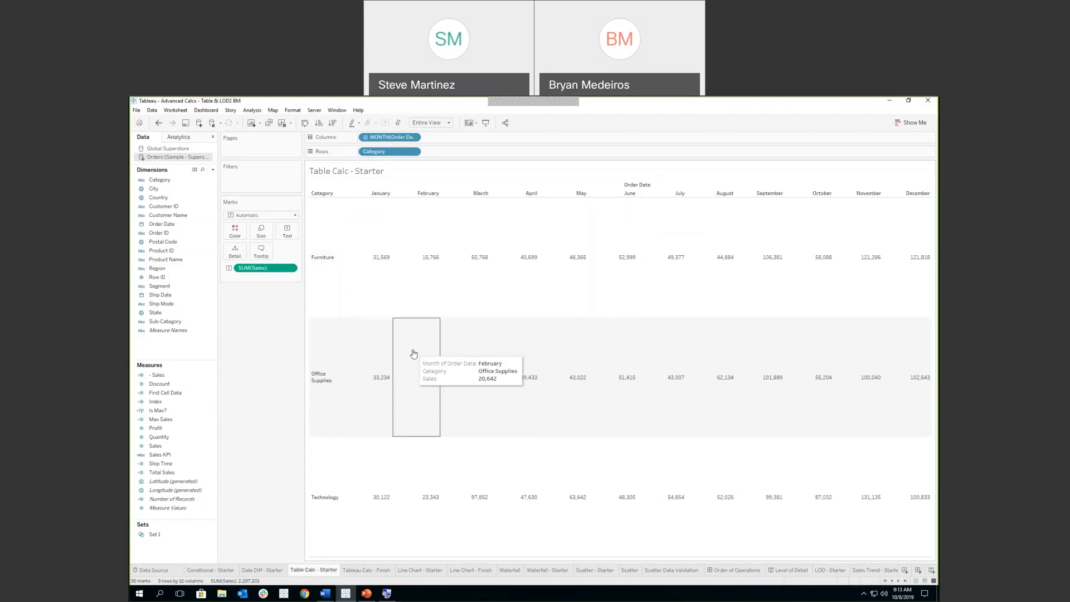
mouse_move(389, 297)
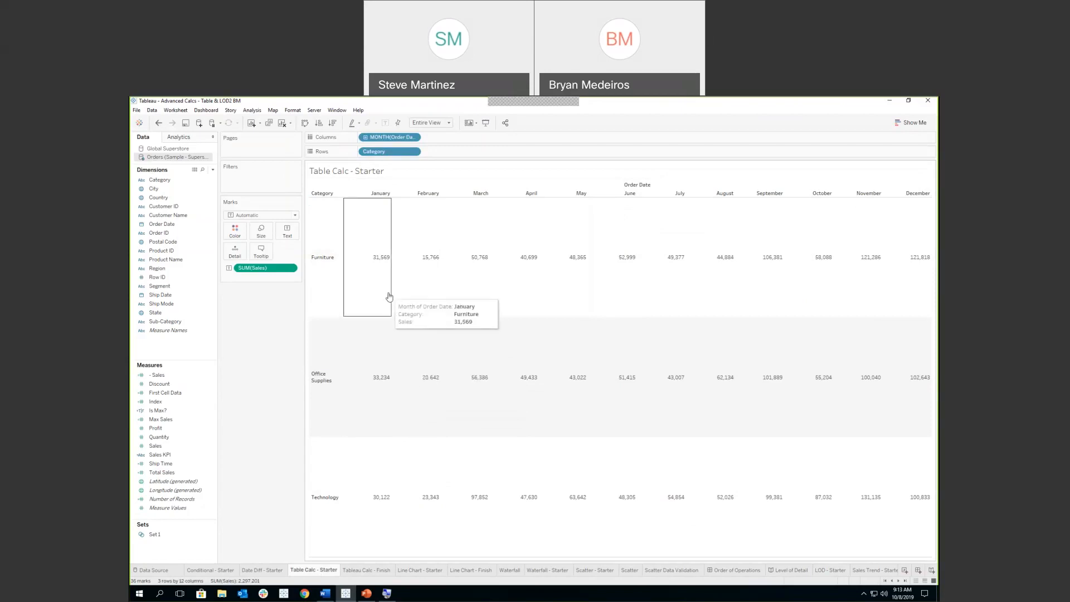
mouse_move(428, 292)
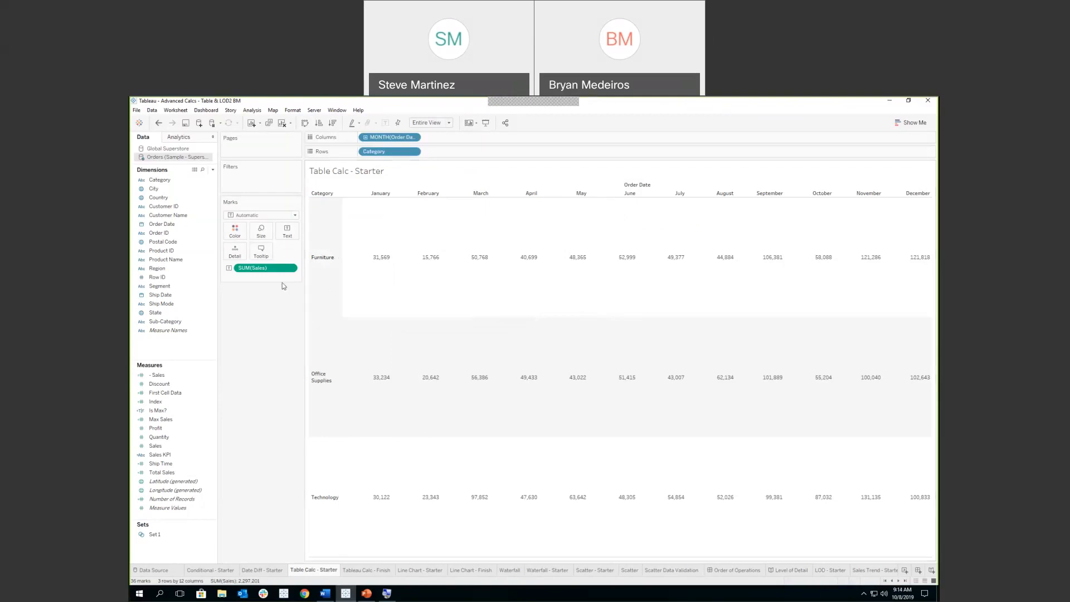
left_click(213, 170)
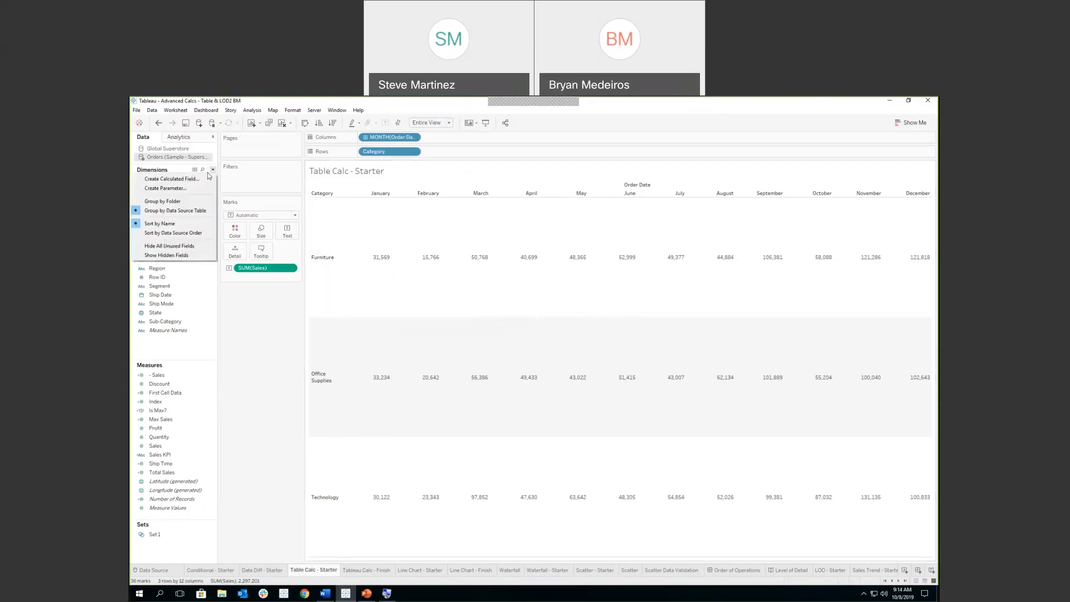
left_click(167, 179)
left_click_drag(312, 248, 258, 249)
type("Index")
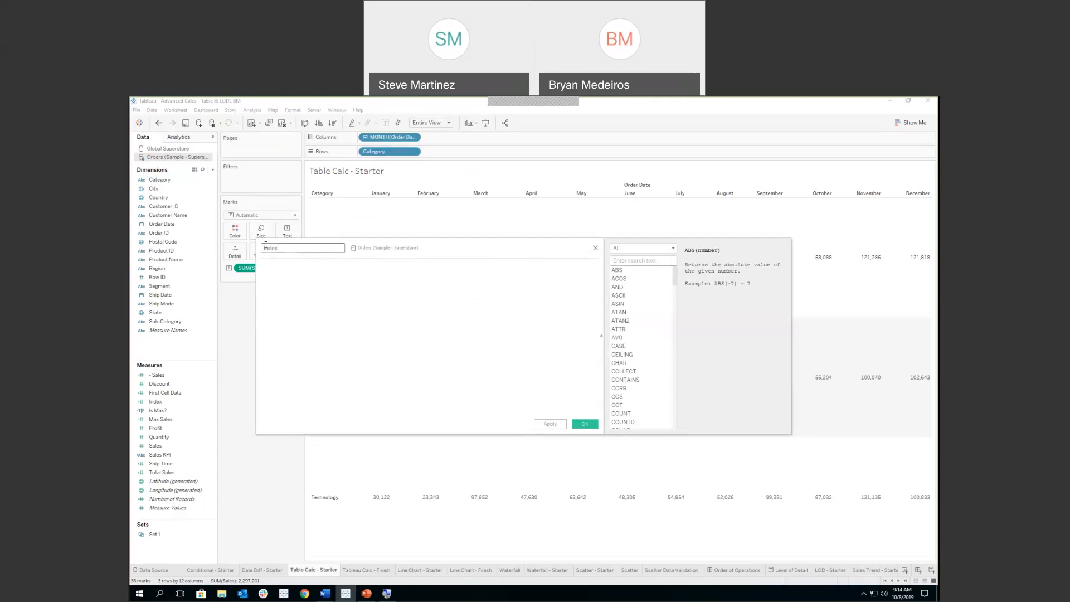
type("IN")
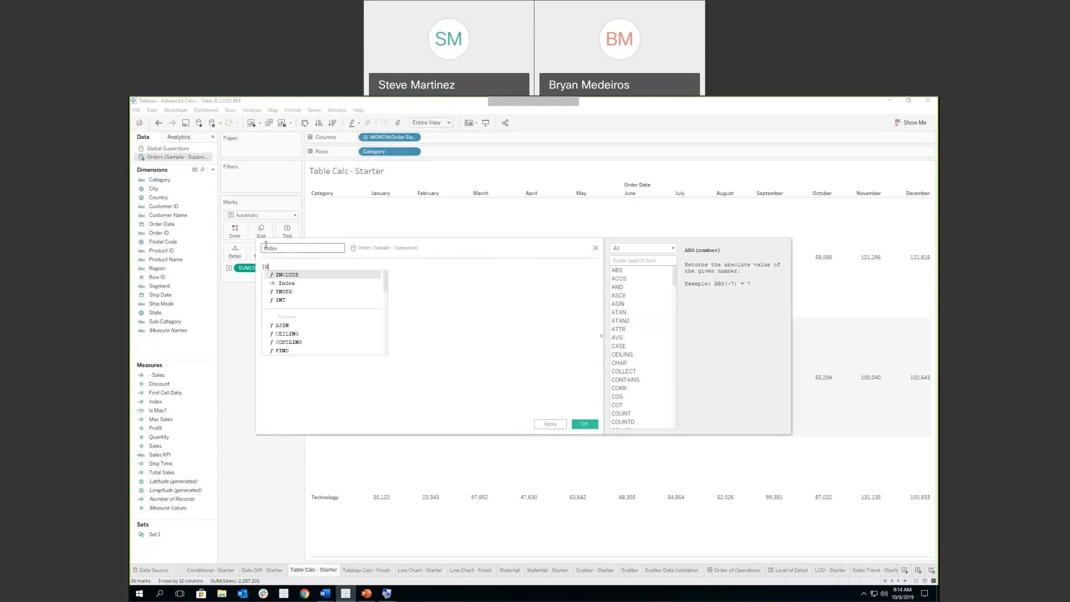
key("Down")
key("Down")
key("Return")
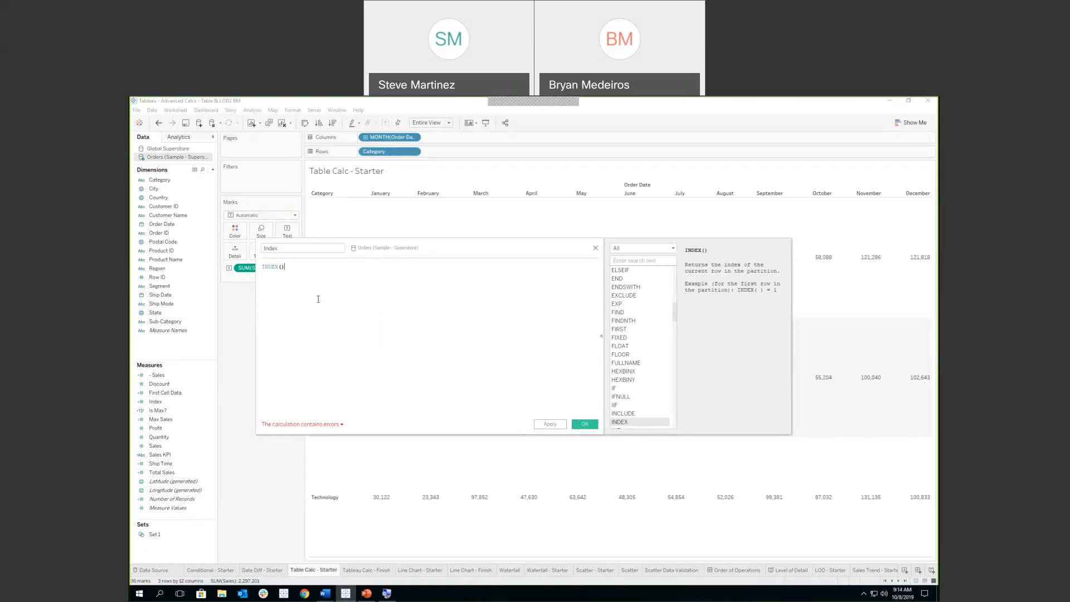
key("BackSpace")
key("BackSpace")
key("BackSpace")
key("BackSpace")
key("BackSpace")
key("BackSpace")
key("BackSpace")
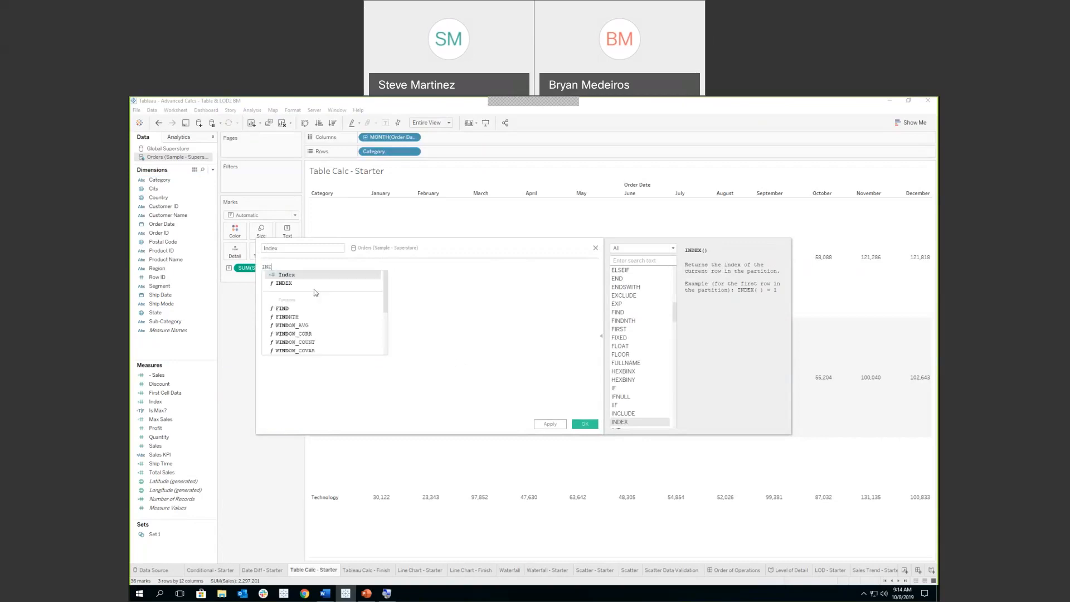
Step: Define the calculated field Index 2 with the formula INDEX() and add it to the table alongside Sales
type("ind")
left_click(301, 285)
left_click(574, 423)
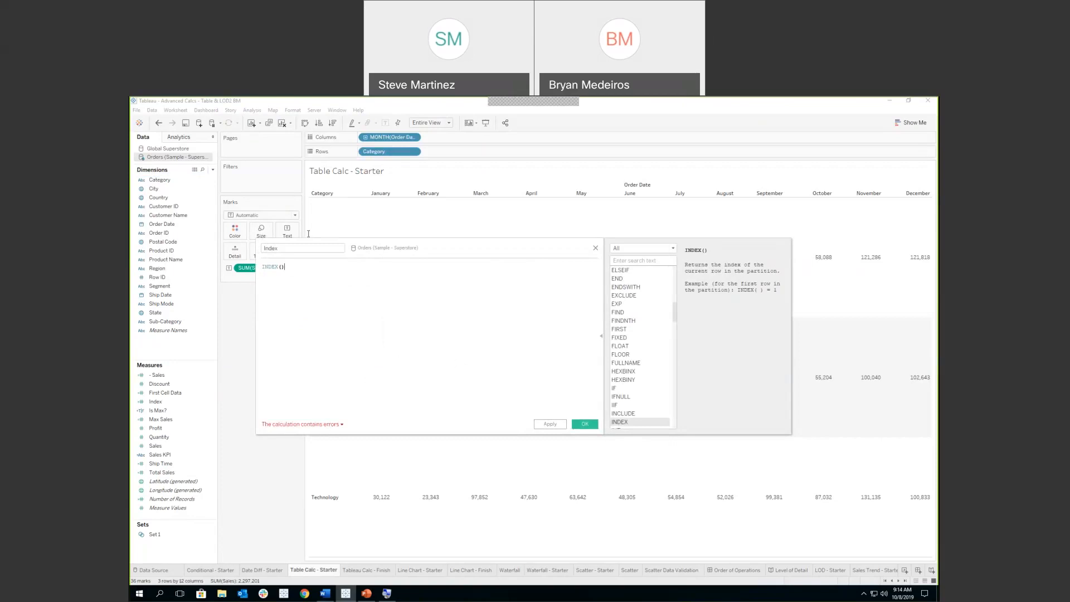
type("2")
left_click(584, 423)
left_click_drag(157, 410, 413, 287)
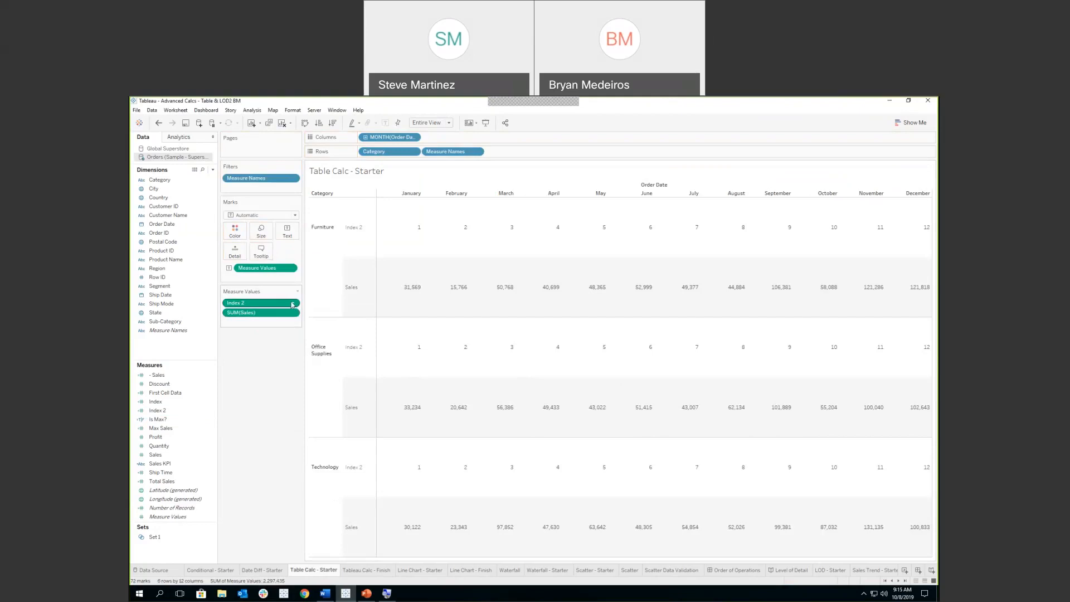
Step: Compute Index 2 using Table (down) and inspect January's Furniture sales cell
left_click(293, 304)
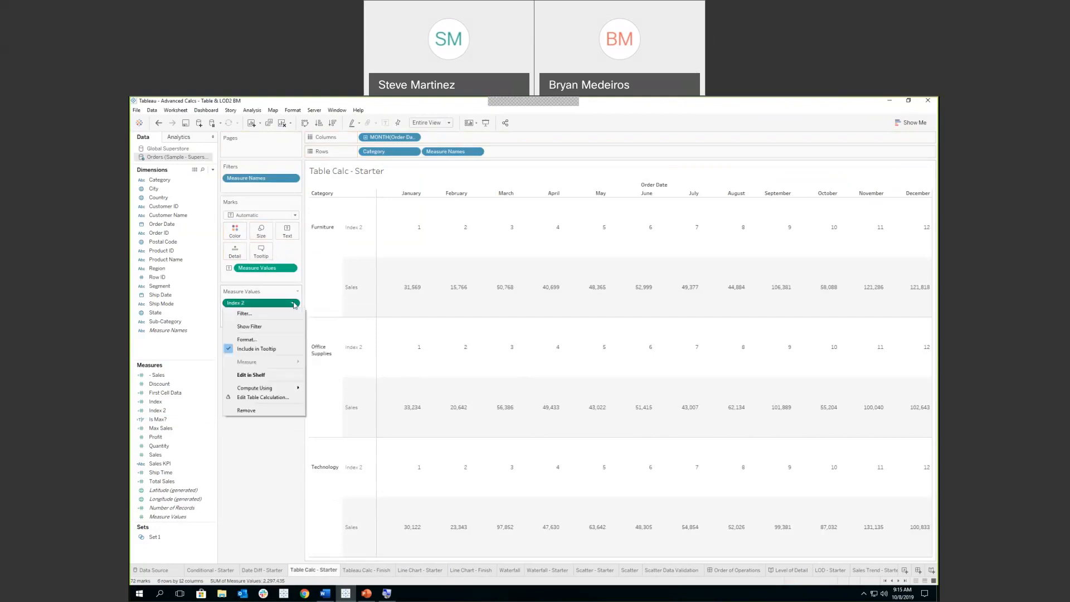
mouse_move(291, 388)
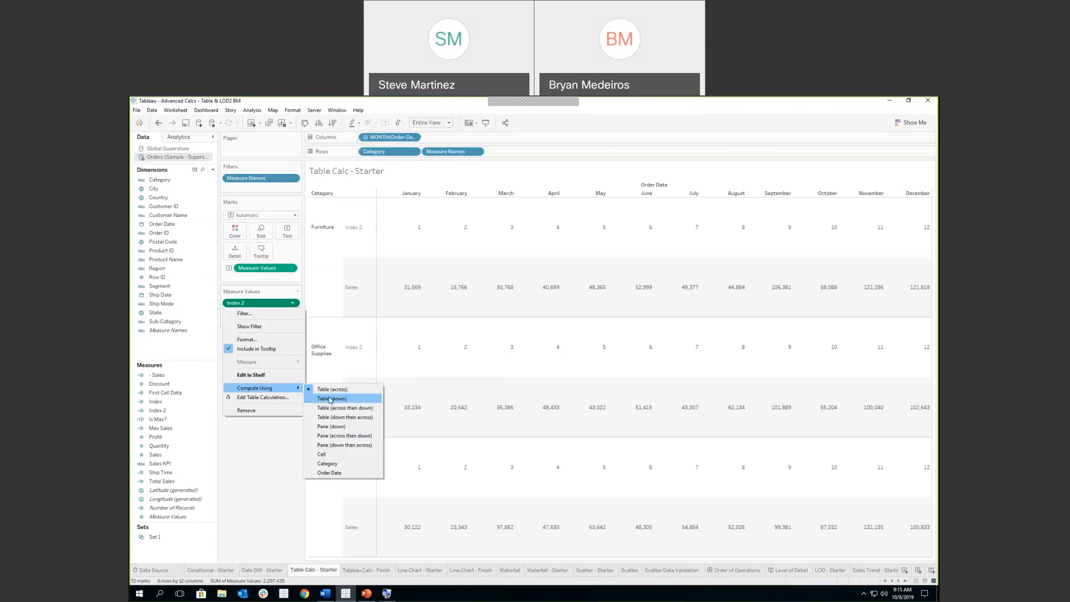
left_click(331, 400)
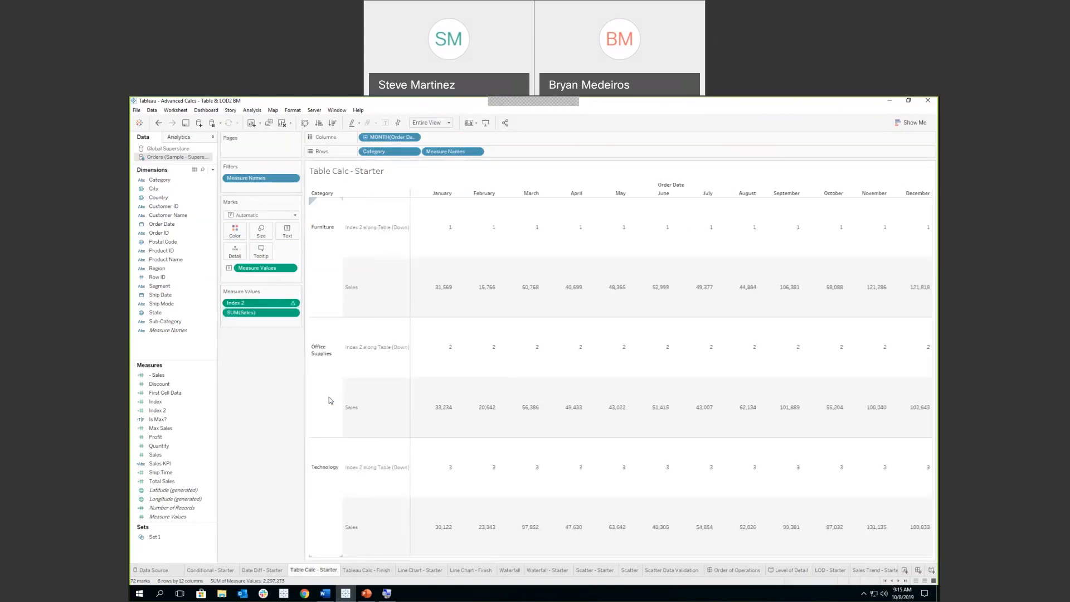
left_click_drag(613, 279, 646, 284)
left_click(449, 290)
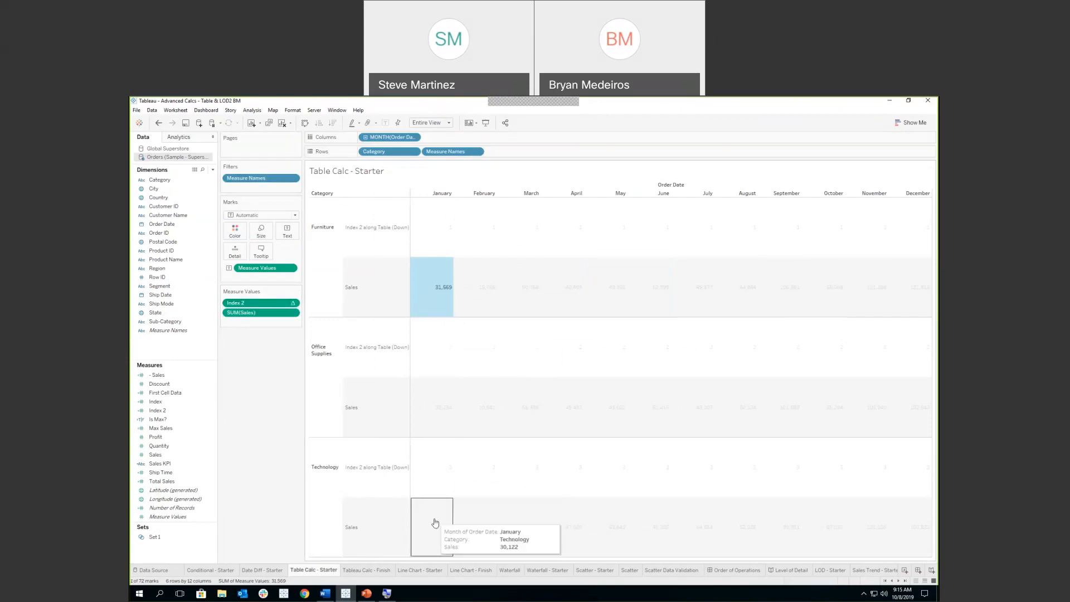
Step: Compare Table (across), Table (down) and Table (across then down) for Index 2 in its table calculation settings
left_click(293, 303)
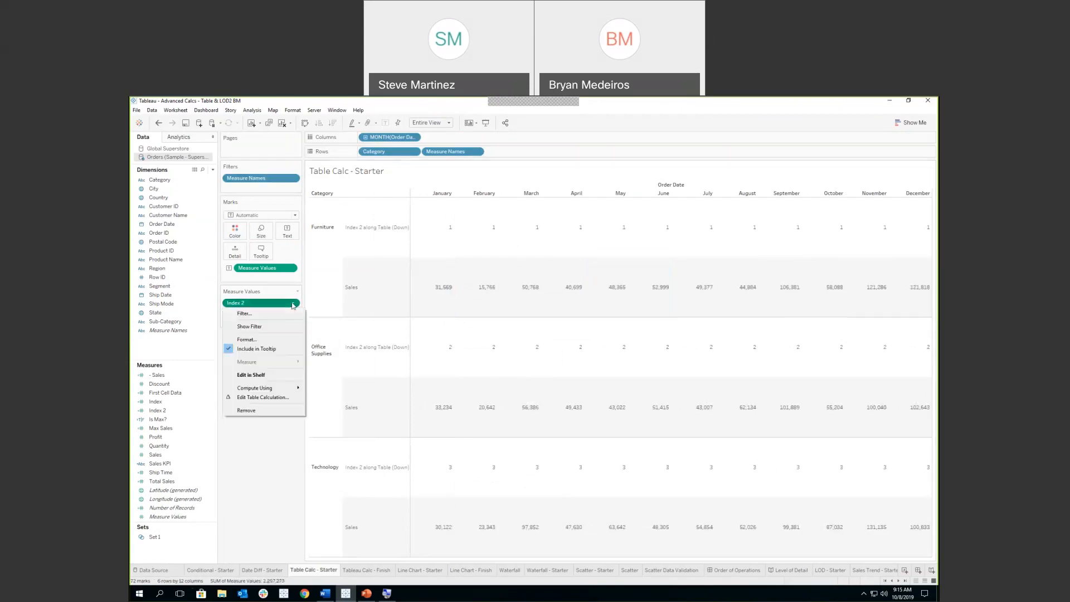
left_click(286, 397)
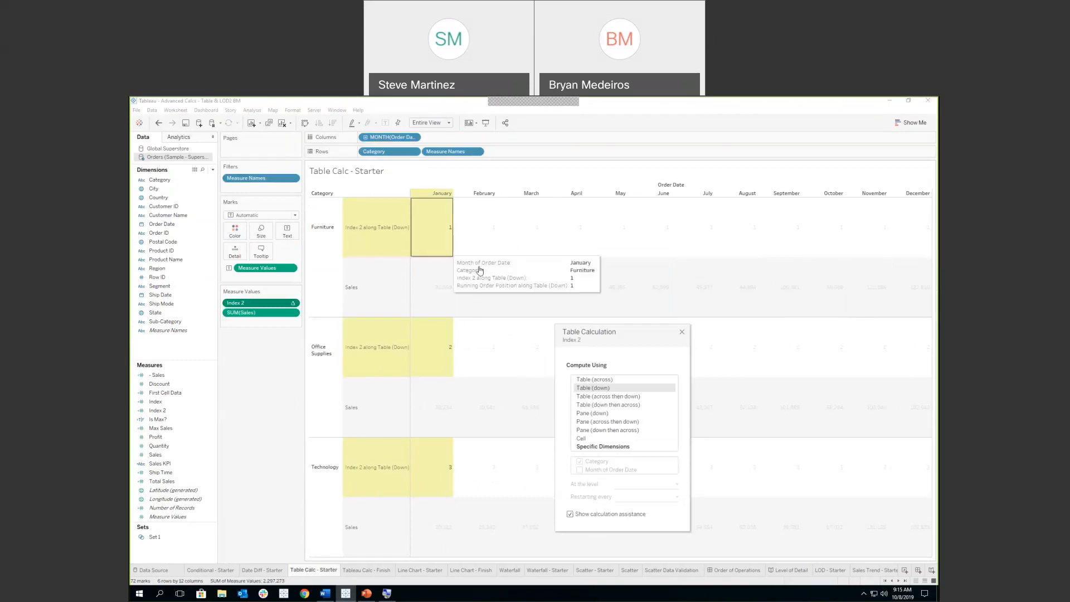
left_click(615, 380)
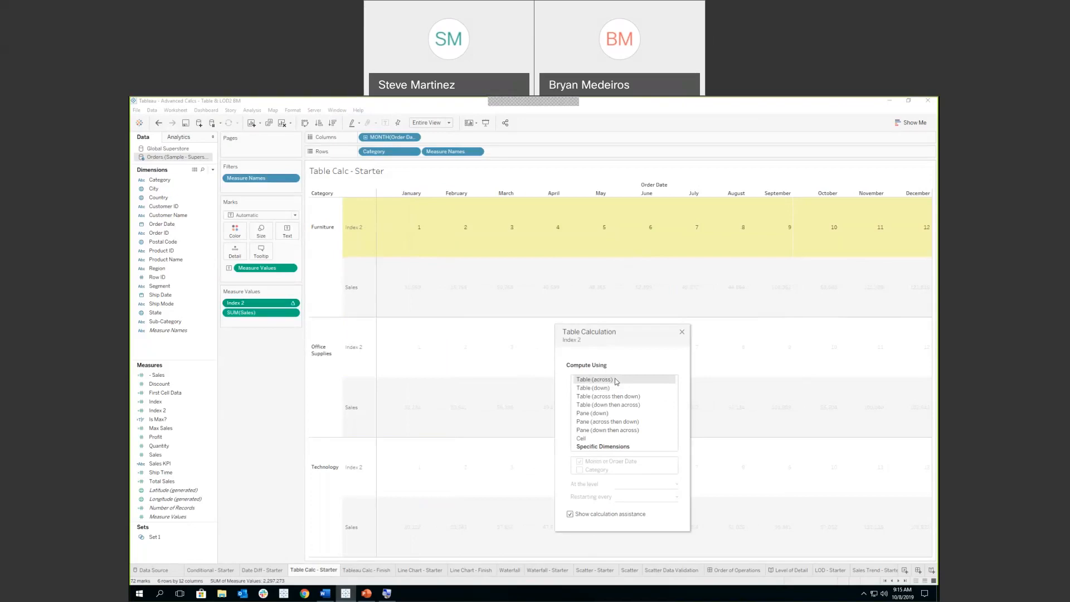
mouse_move(533, 232)
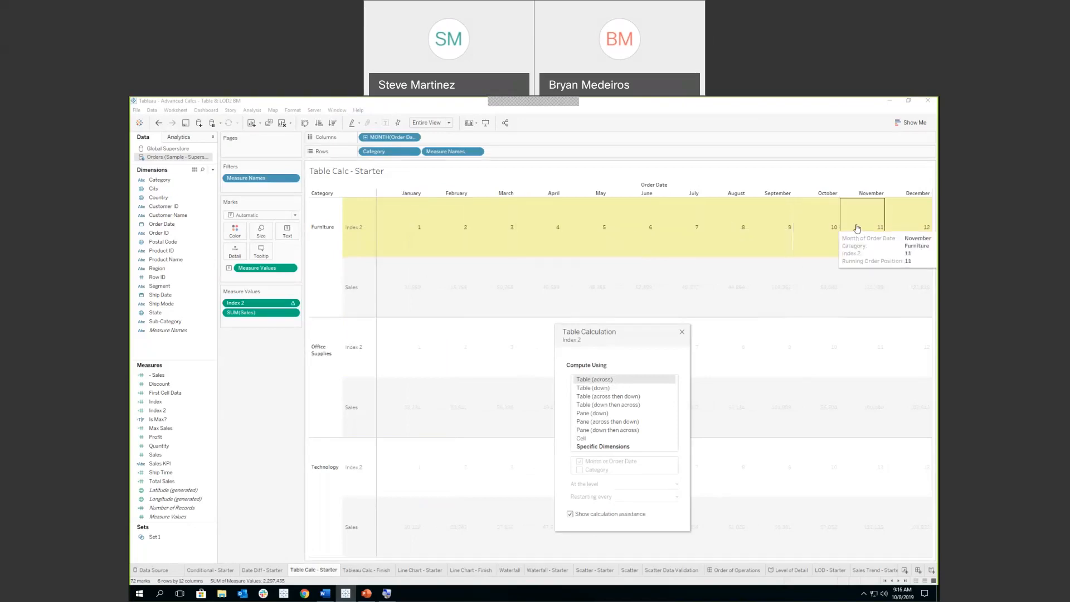
left_click(604, 390)
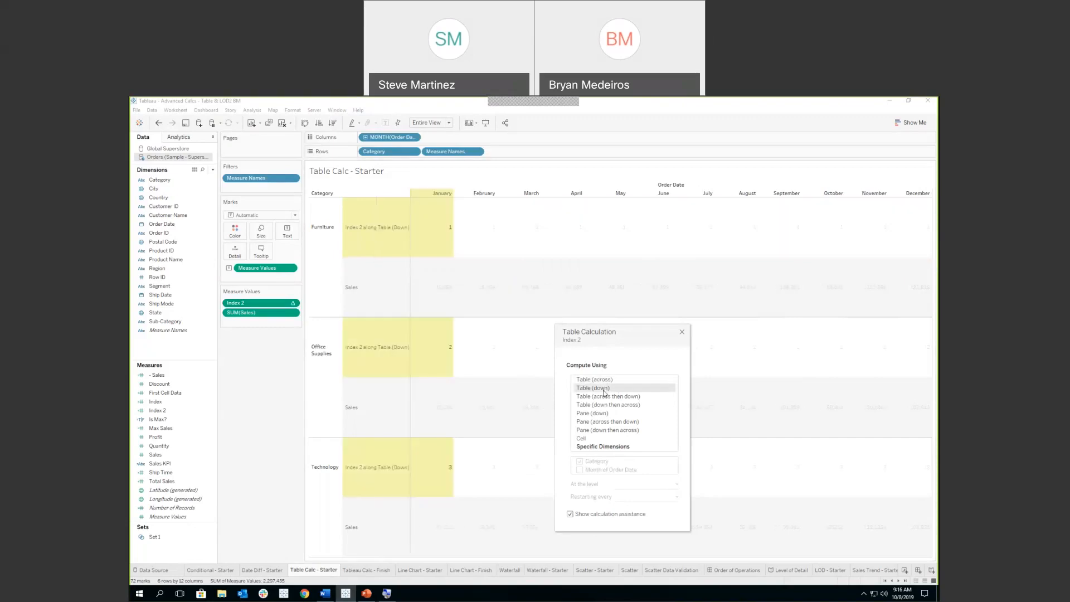
mouse_move(429, 223)
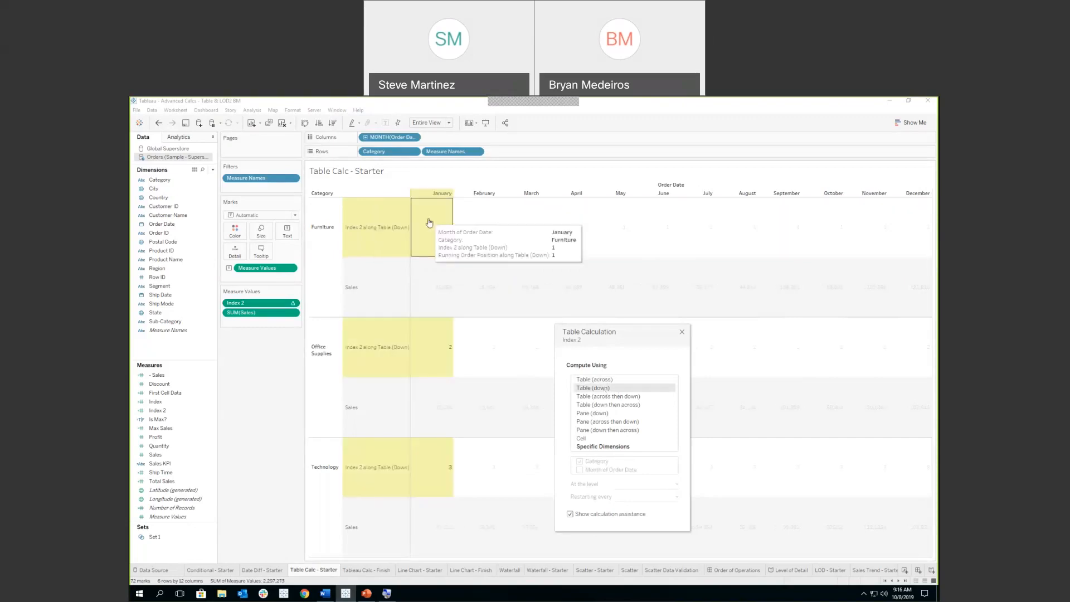
left_click(611, 396)
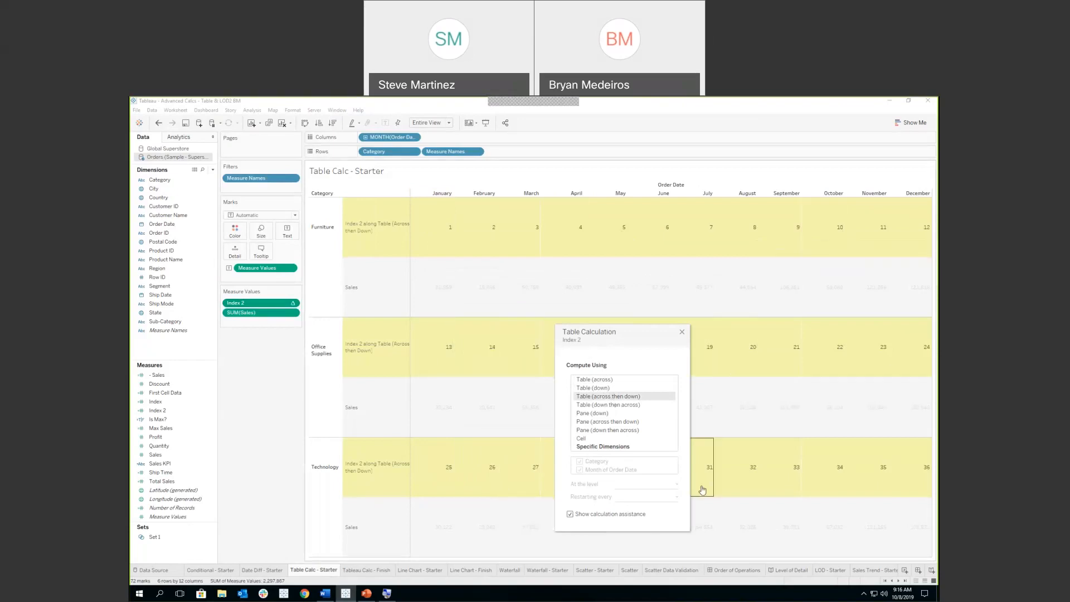
left_click_drag(608, 334, 276, 356)
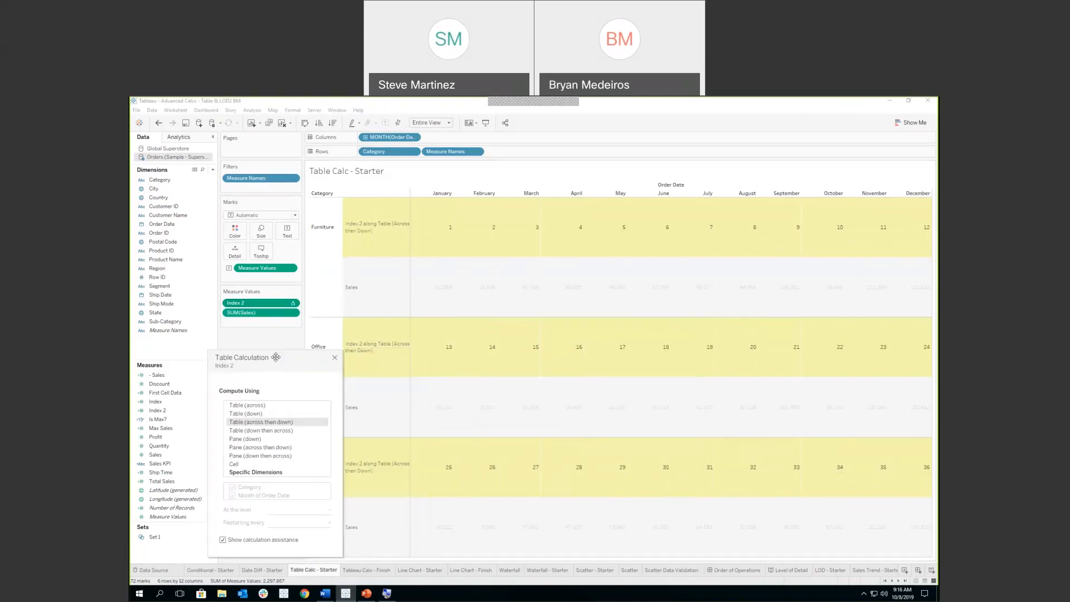
left_click(335, 359)
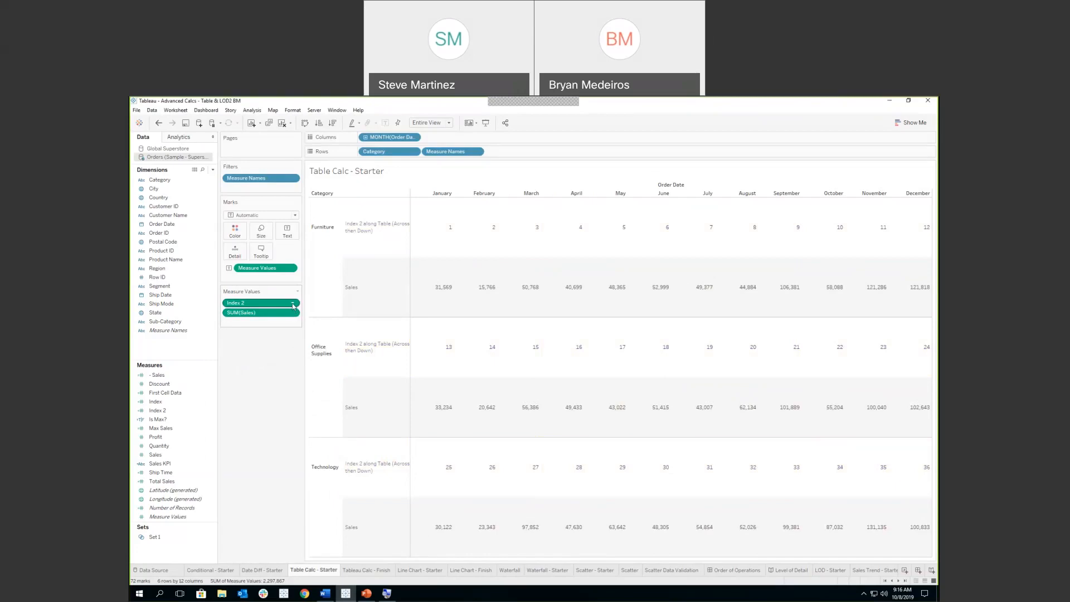
Step: Set Index 2 to compute using Table (across)
left_click(292, 305)
mouse_move(279, 389)
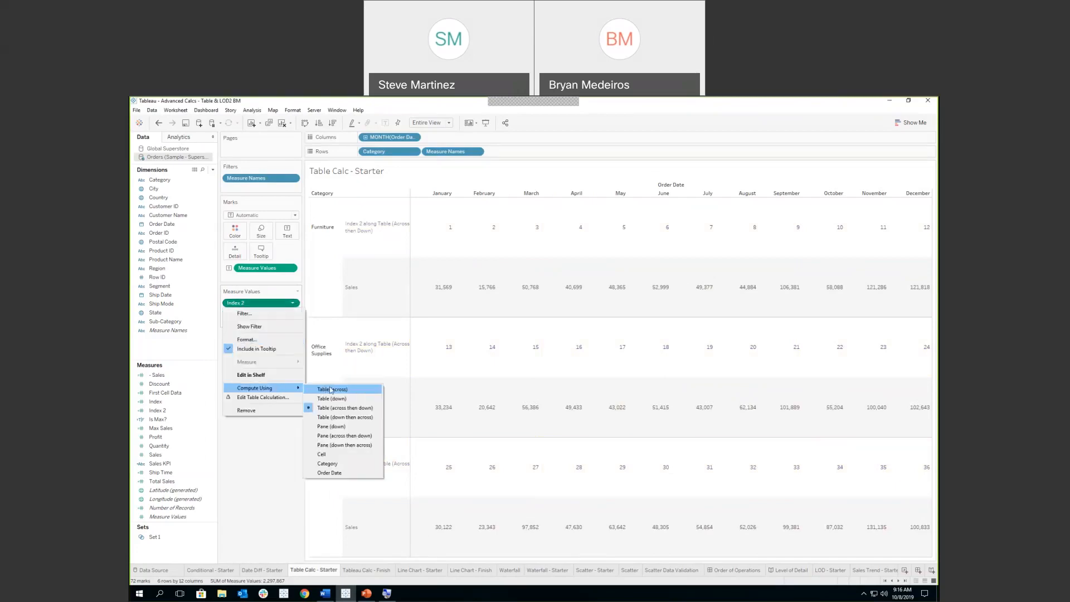
left_click(329, 390)
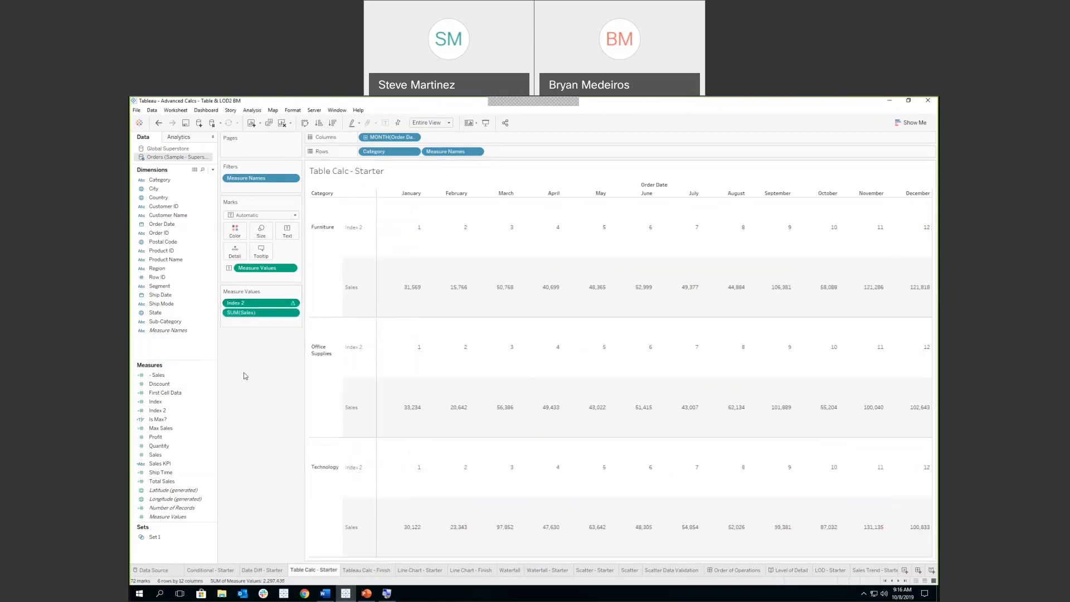
Step: Create a calculated field named First with the formula FIRST()
left_click(213, 170)
left_click(206, 179)
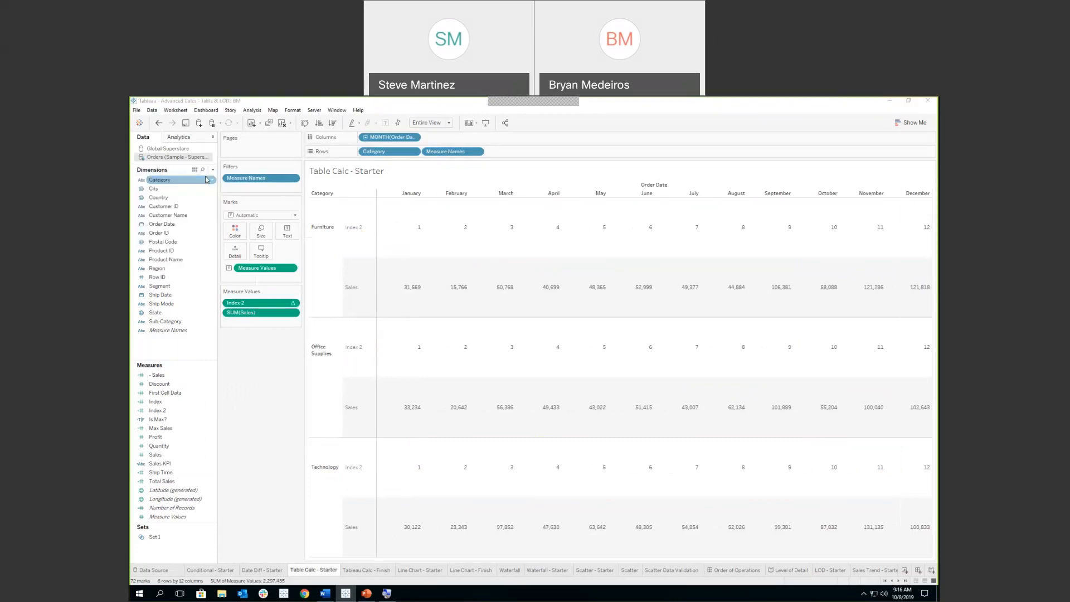
type("First")
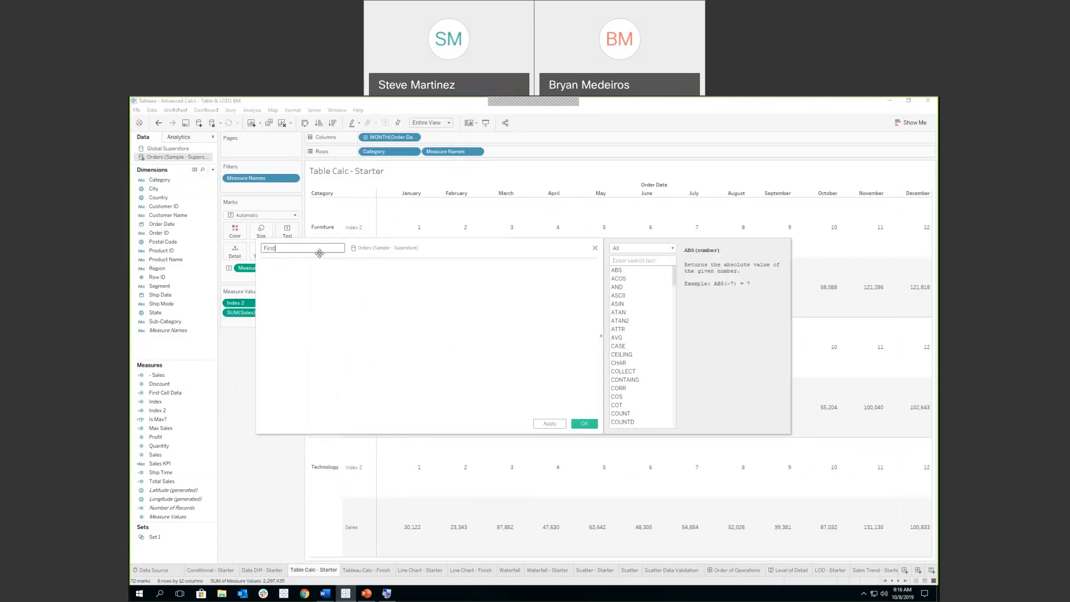
key("Tab")
type("FIR")
key("BackSpace")
key("Down")
key("Down")
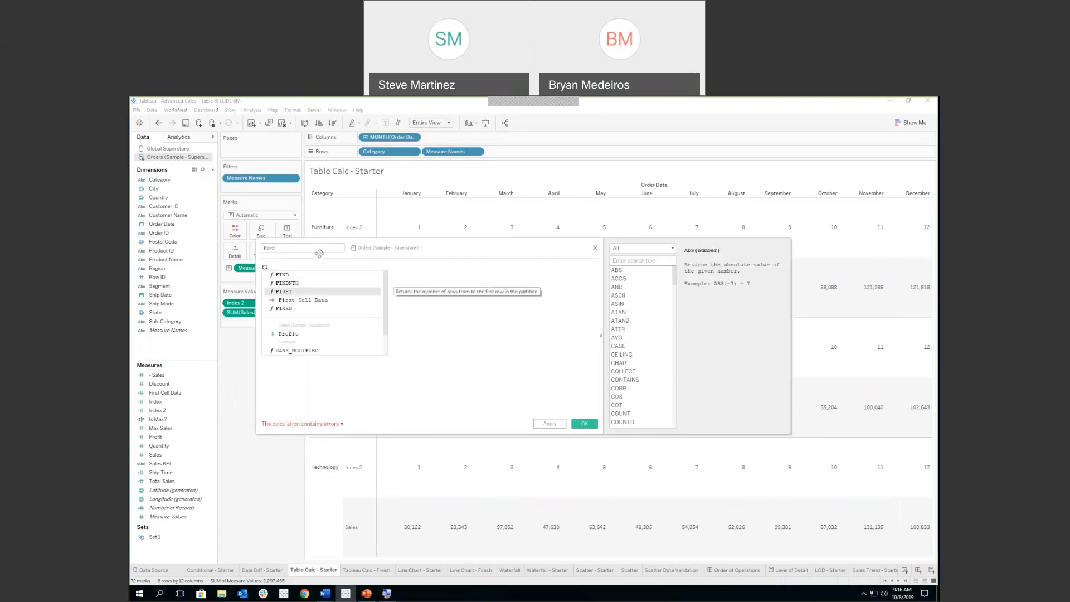
key("Return")
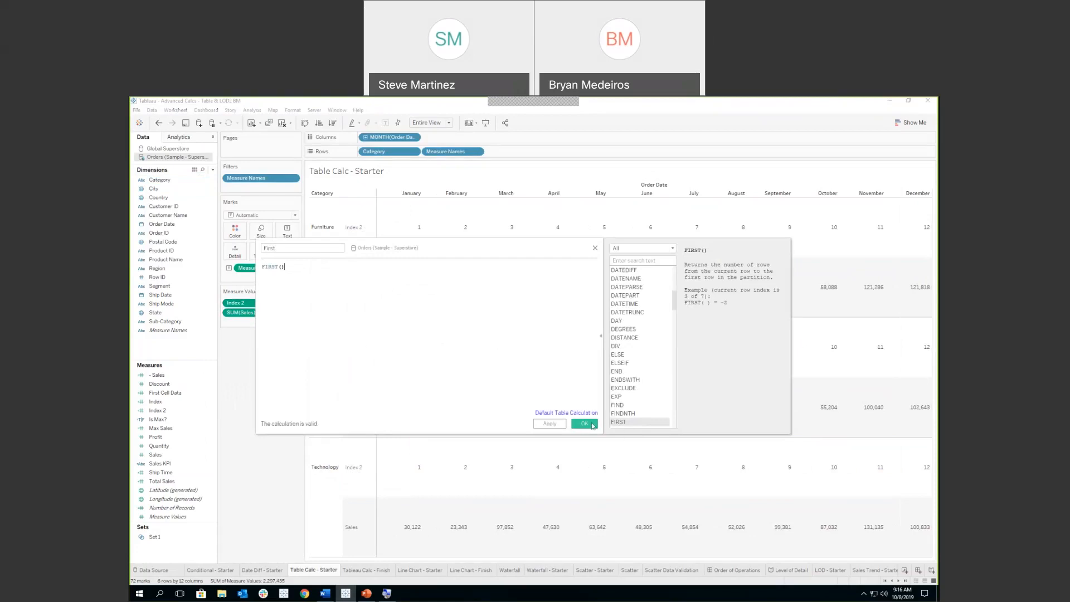
left_click(592, 425)
Step: Add First to the table's measure values between Index 2 and Sales, and inspect its monthly Furniture values
left_click_drag(165, 395, 249, 316)
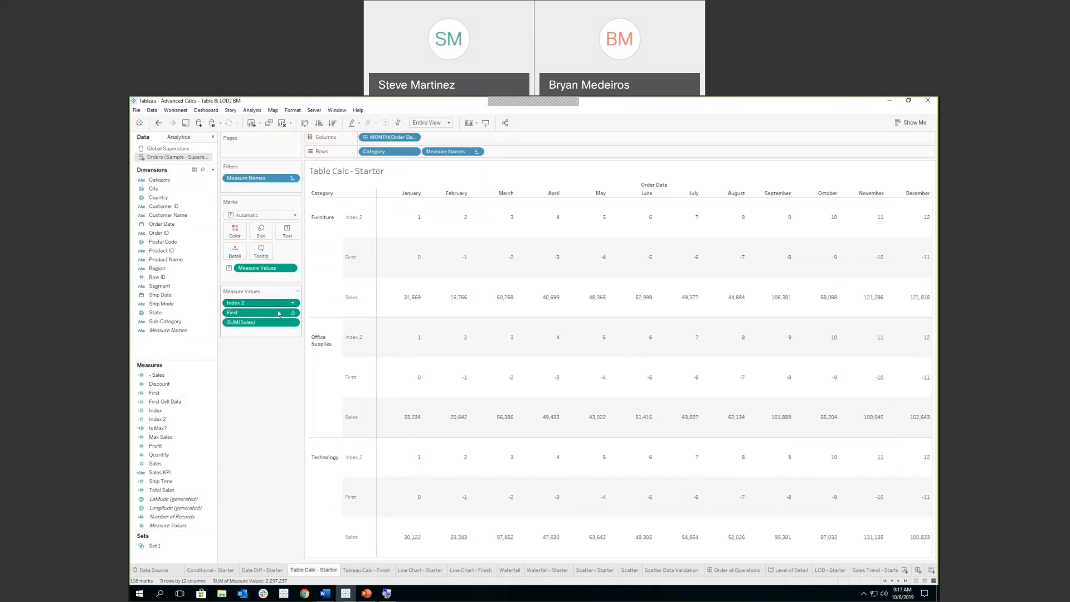
mouse_move(422, 268)
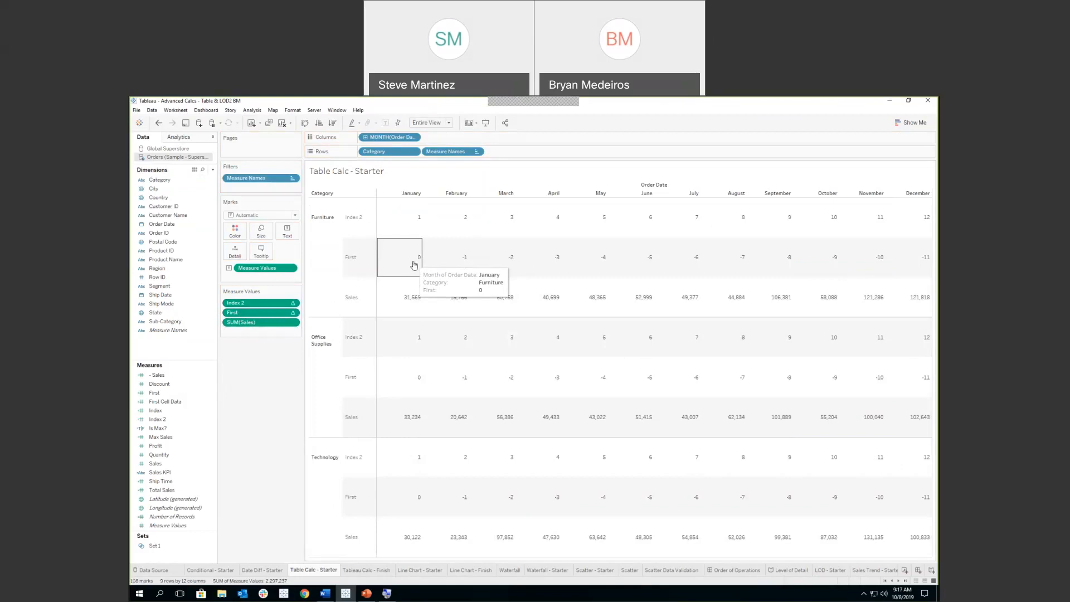
mouse_move(451, 302)
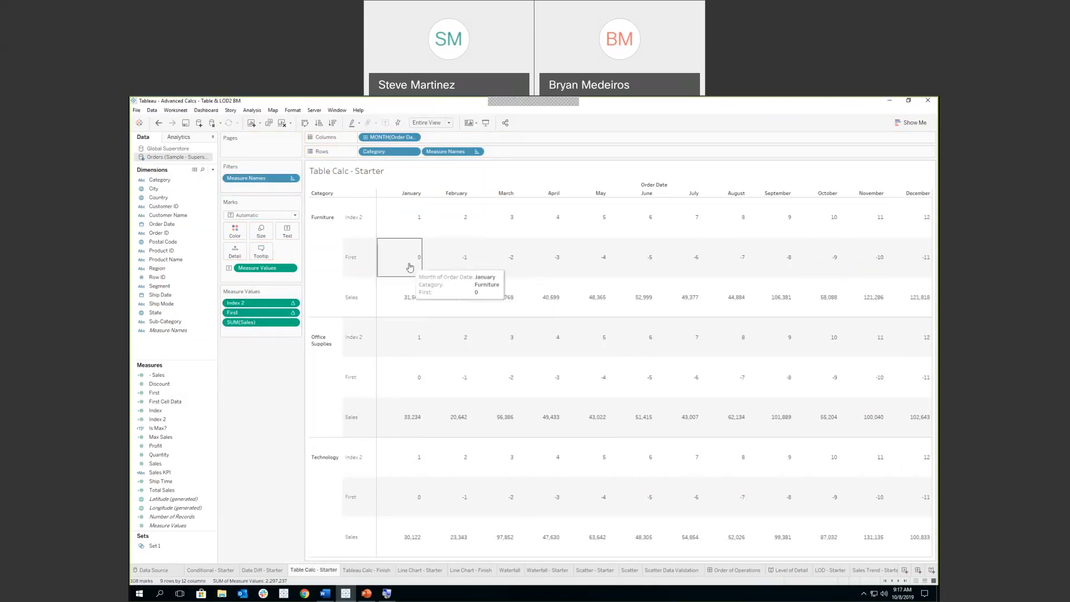
mouse_move(409, 302)
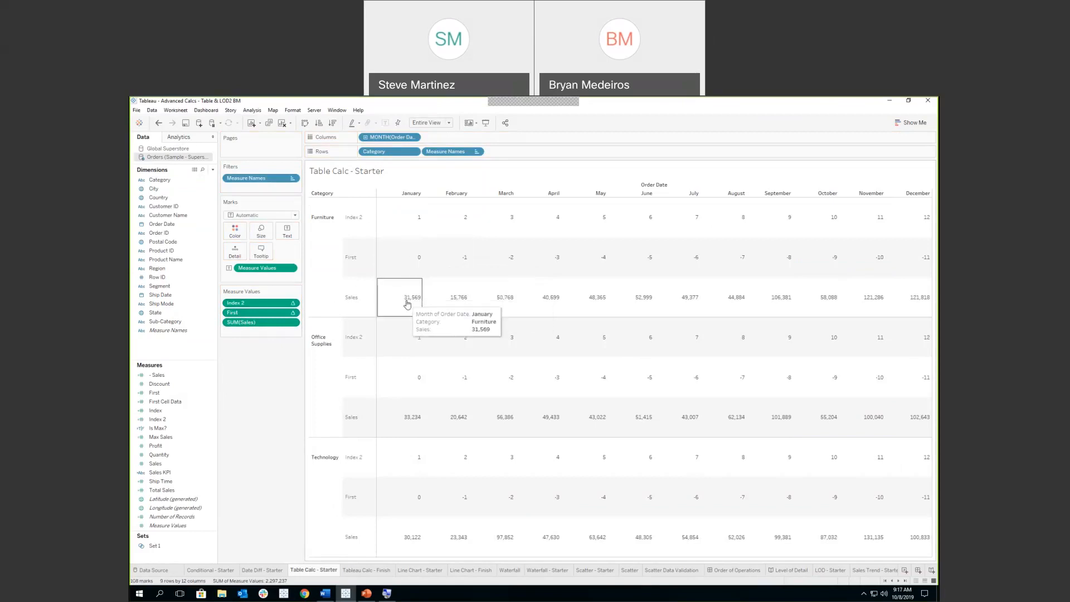
mouse_move(466, 262)
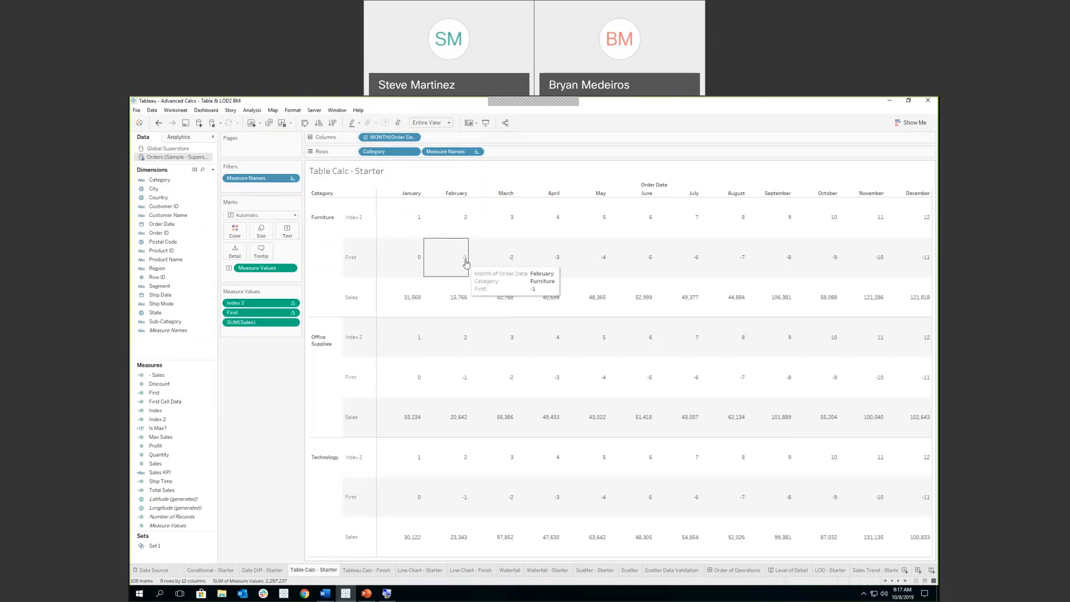
mouse_move(496, 268)
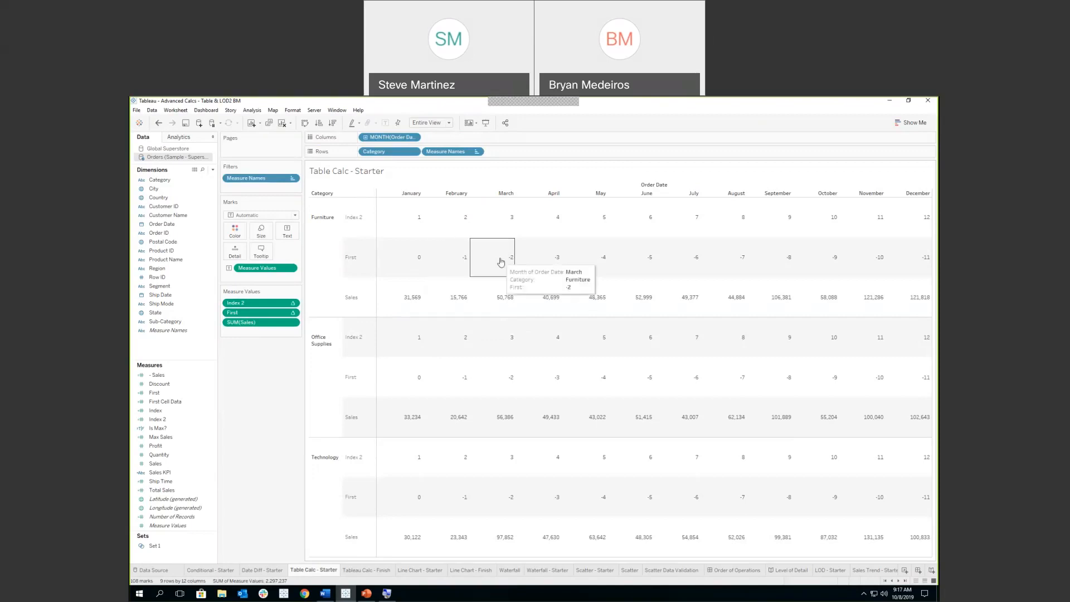
Step: Set First to compute using Table (down) and inspect its January values
mouse_move(297, 315)
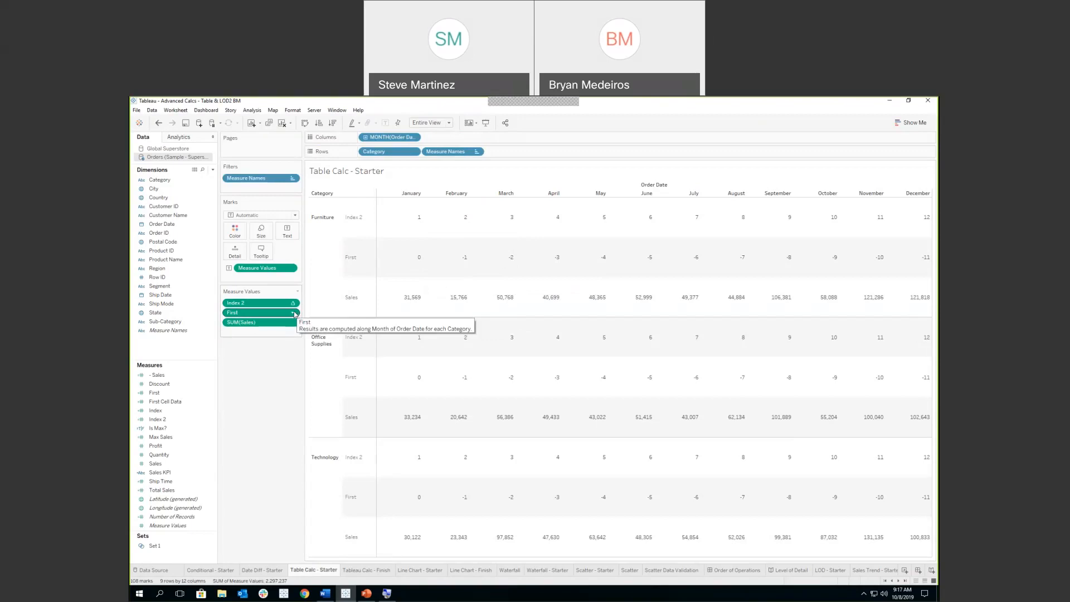
left_click(293, 314)
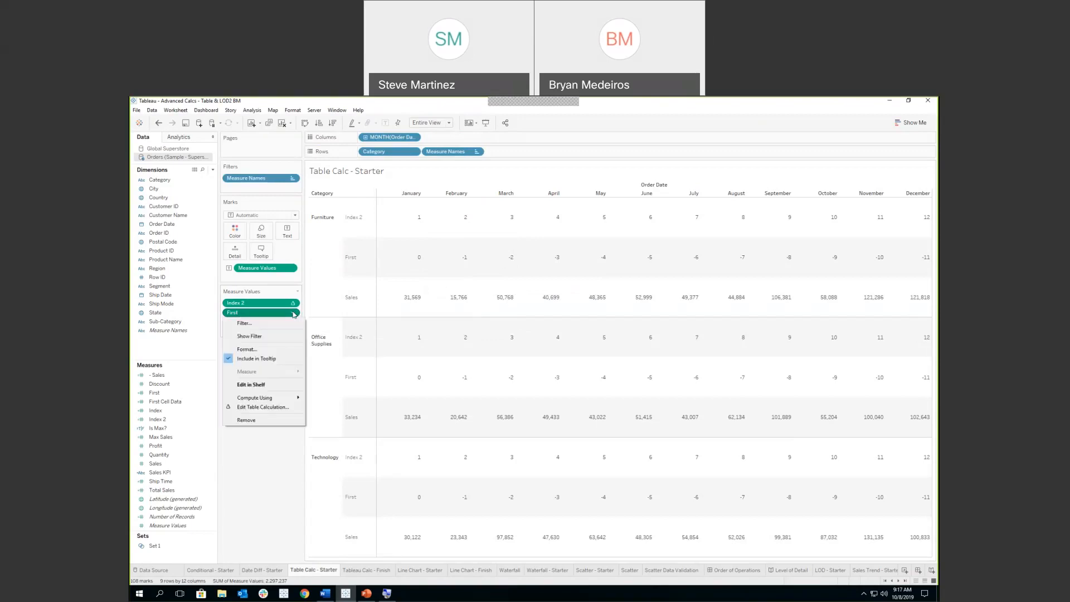
mouse_move(289, 399)
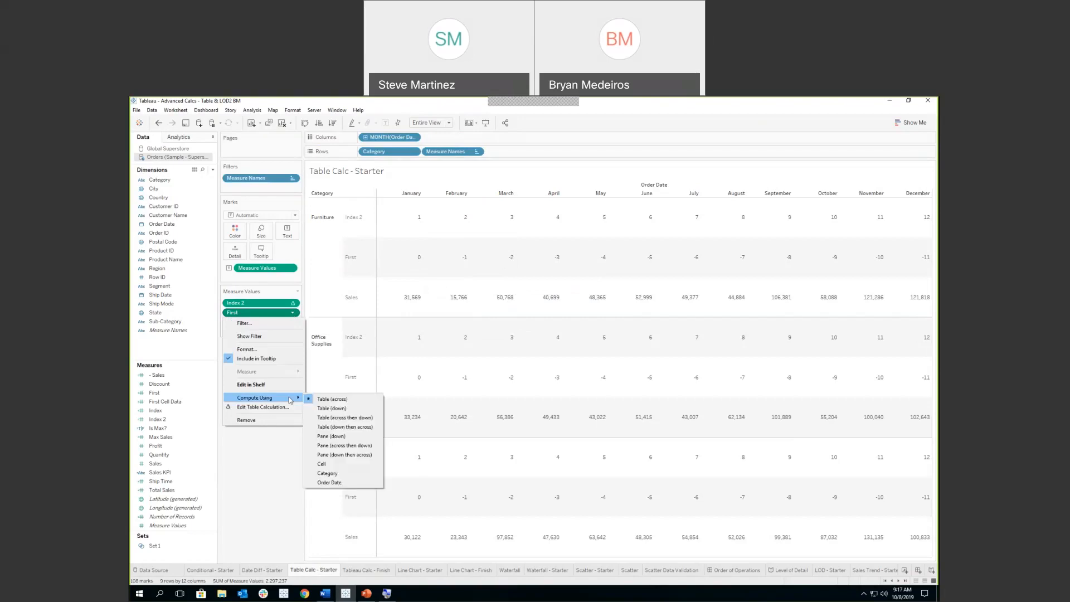
left_click(335, 408)
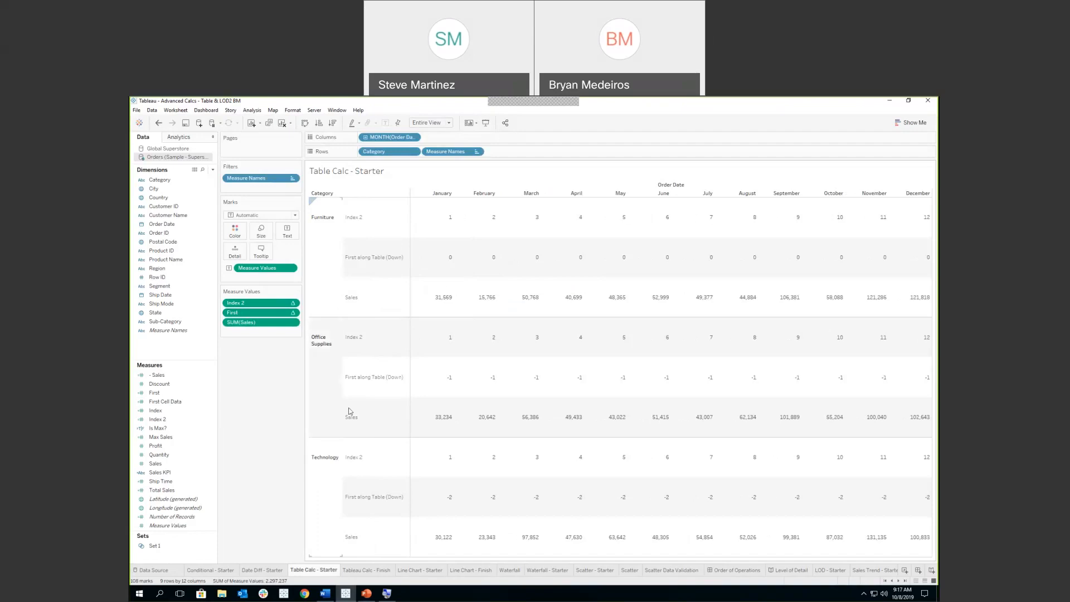
mouse_move(453, 401)
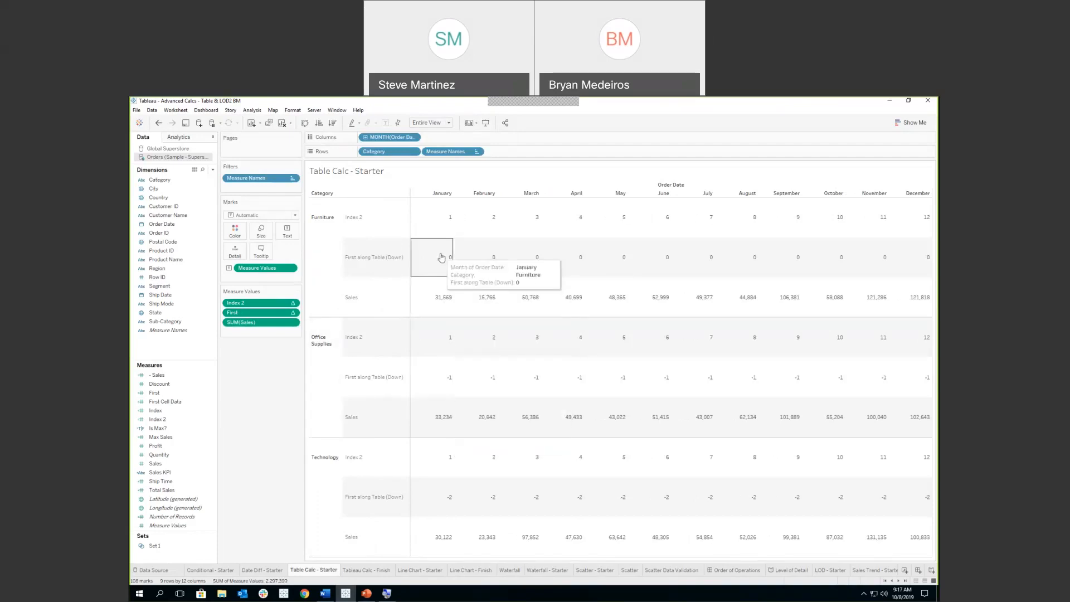
Step: Set First to compute using Table (across)
mouse_move(438, 383)
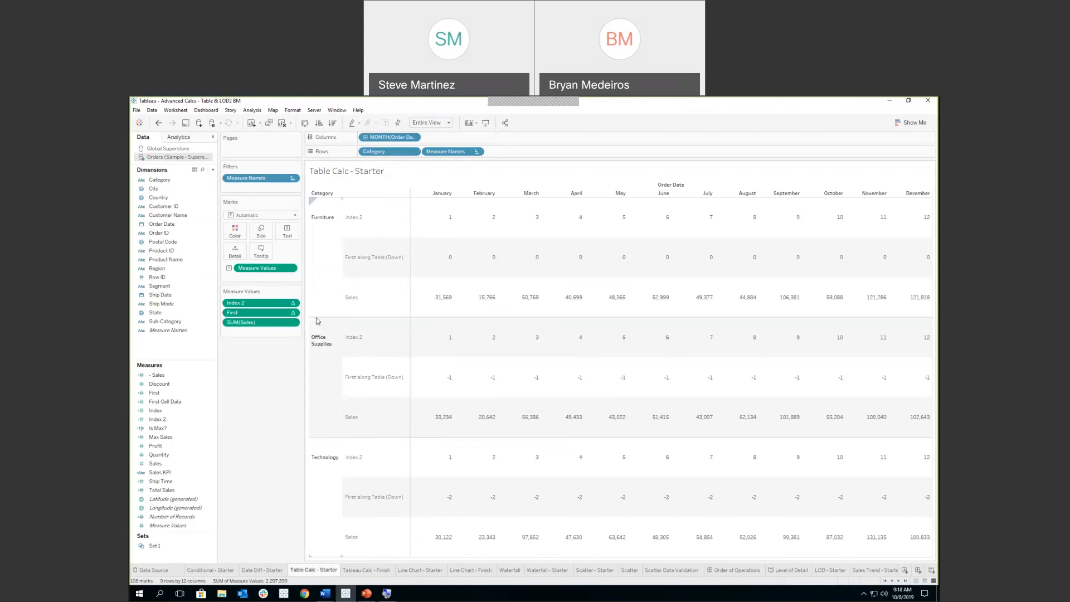
left_click(292, 314)
mouse_move(286, 398)
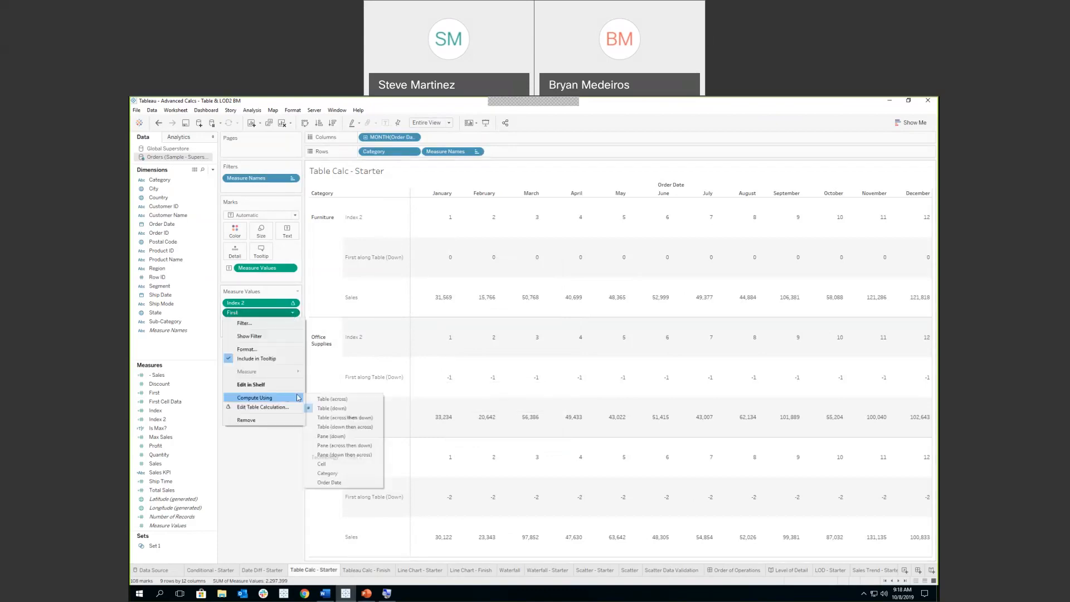
left_click(333, 399)
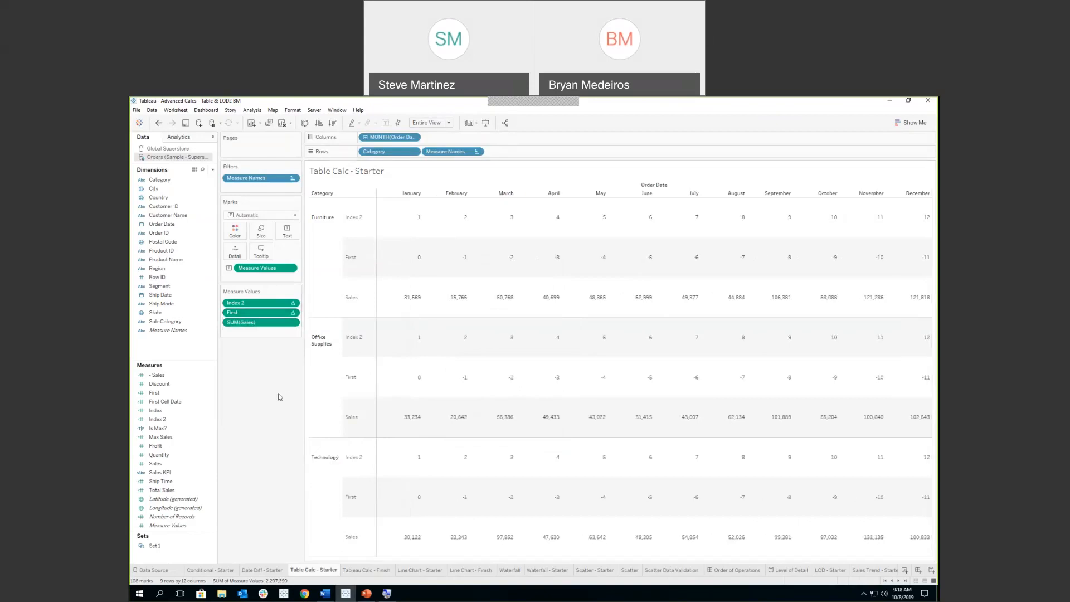
Step: Create a calculated field named Last with the formula LAST() and add it to the measure values between First and Sales
left_click(212, 170)
left_click(173, 178)
type("Last")
left_click(306, 264)
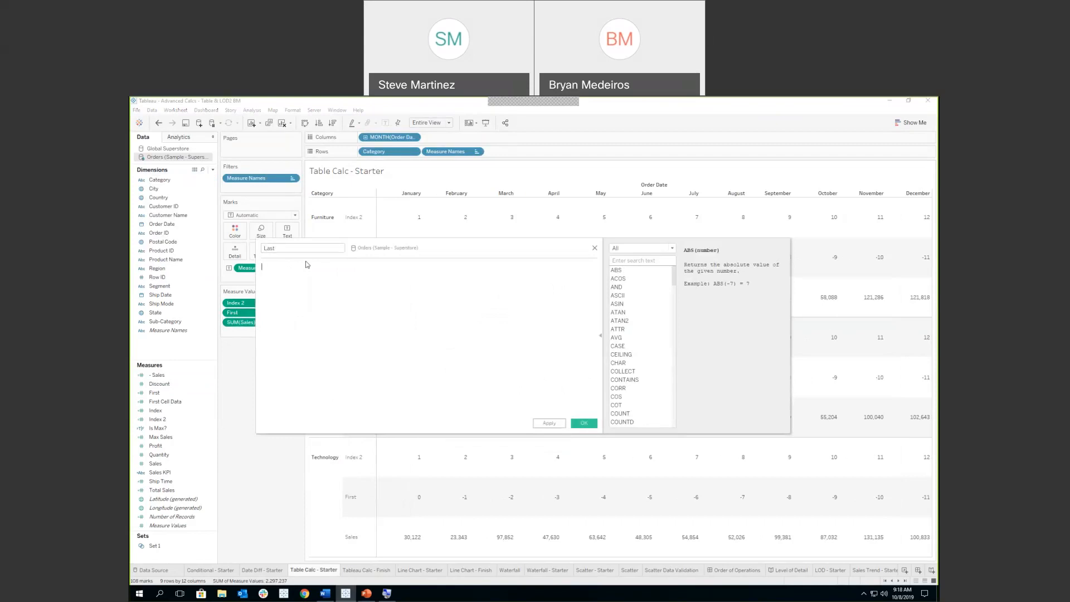
type("las")
key("Return")
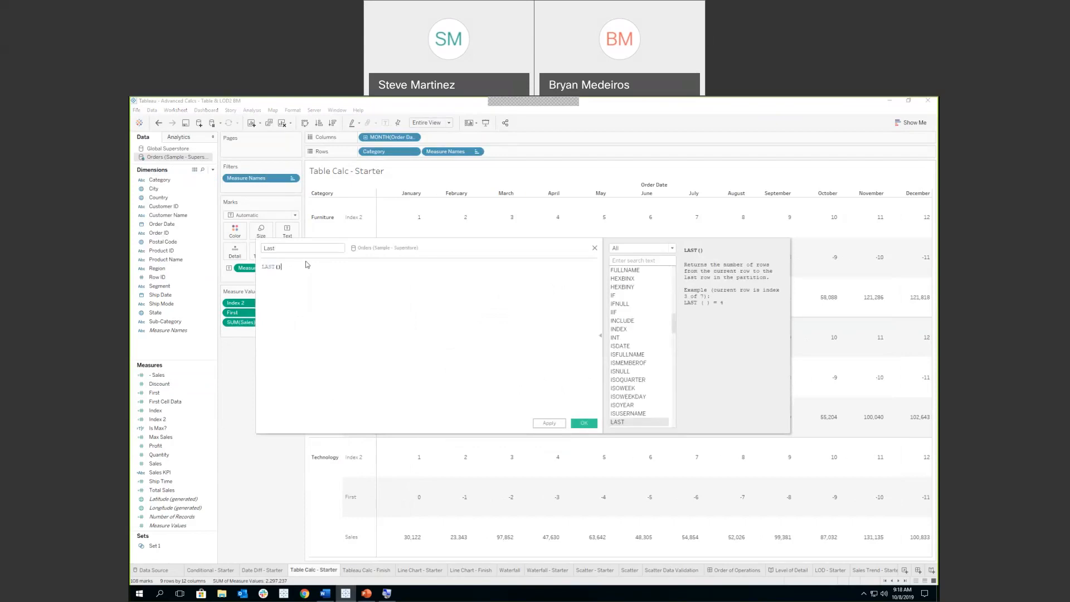
left_click(586, 425)
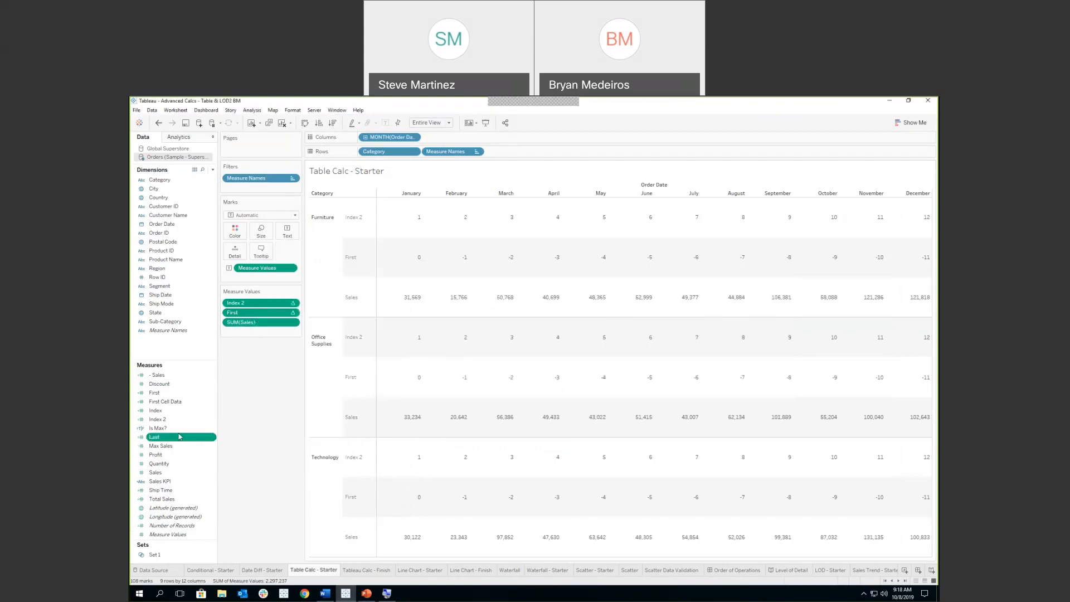
left_click_drag(179, 437, 259, 316)
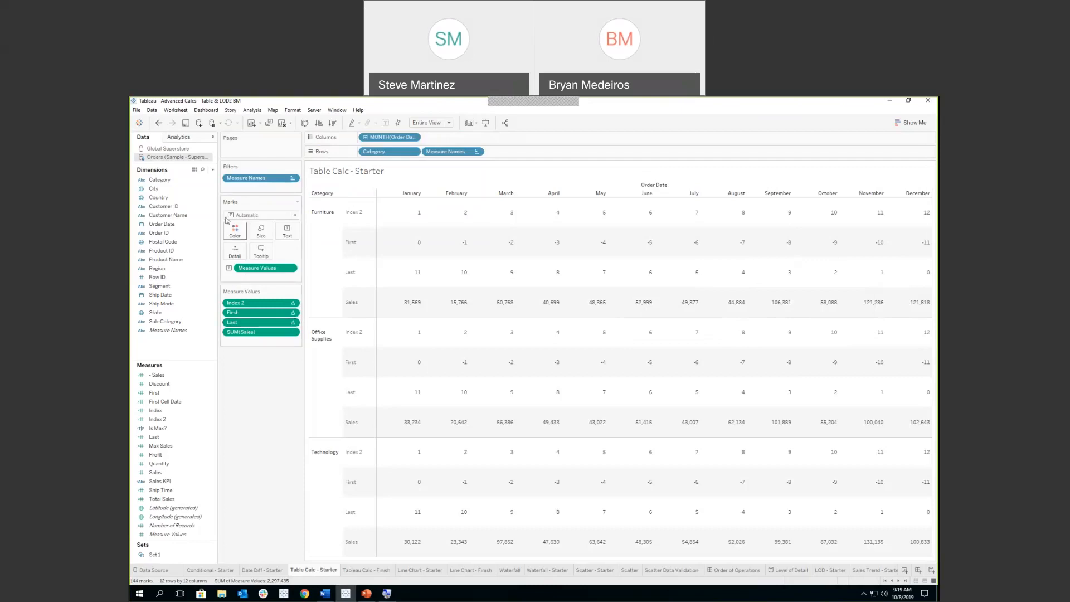
Step: Start a new calculated field and name it Max Sales
left_click(213, 170)
left_click(192, 179)
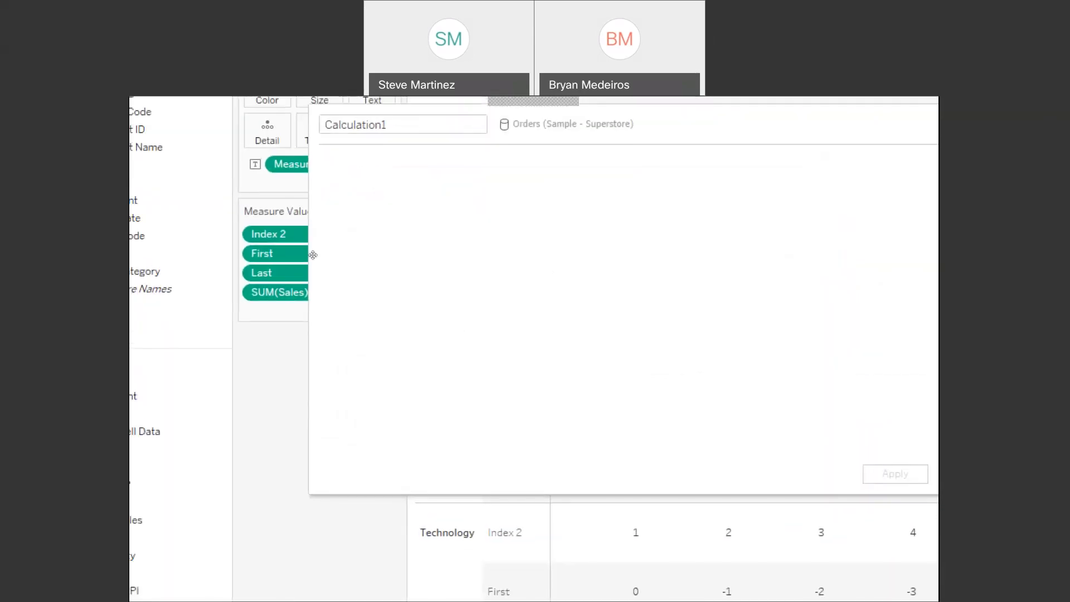
key("BackSpace")
key("BackSpace")
key("BackSpace")
key("BackSpace")
key("BackSpace")
key("BackSpace")
key("BackSpace")
key("BackSpace")
key("BackSpace")
key("BackSpace")
key("BackSpace")
key("BackSpace")
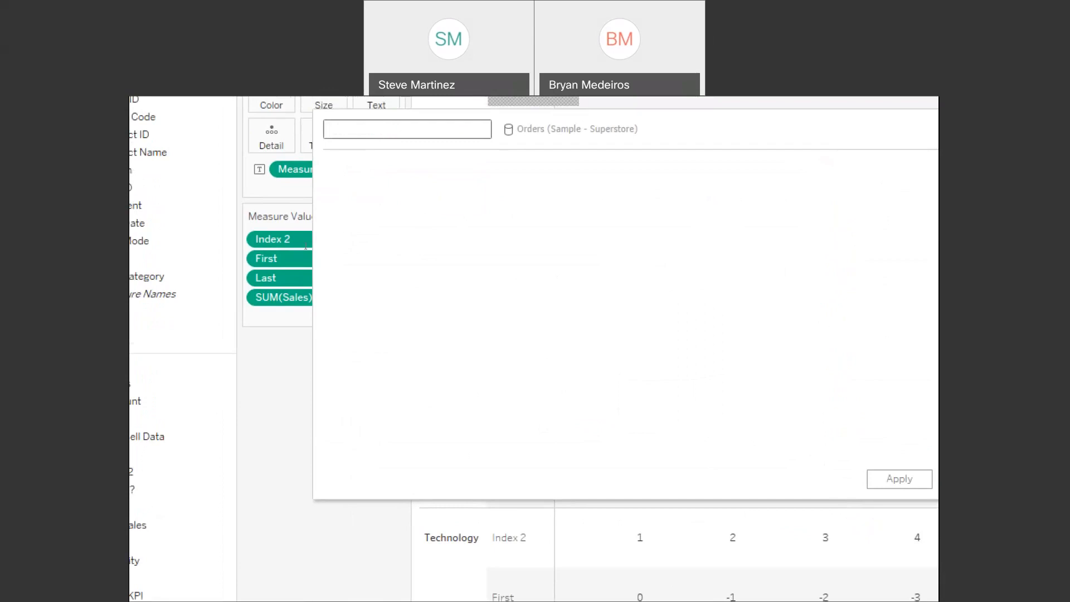
type("Max Sales")
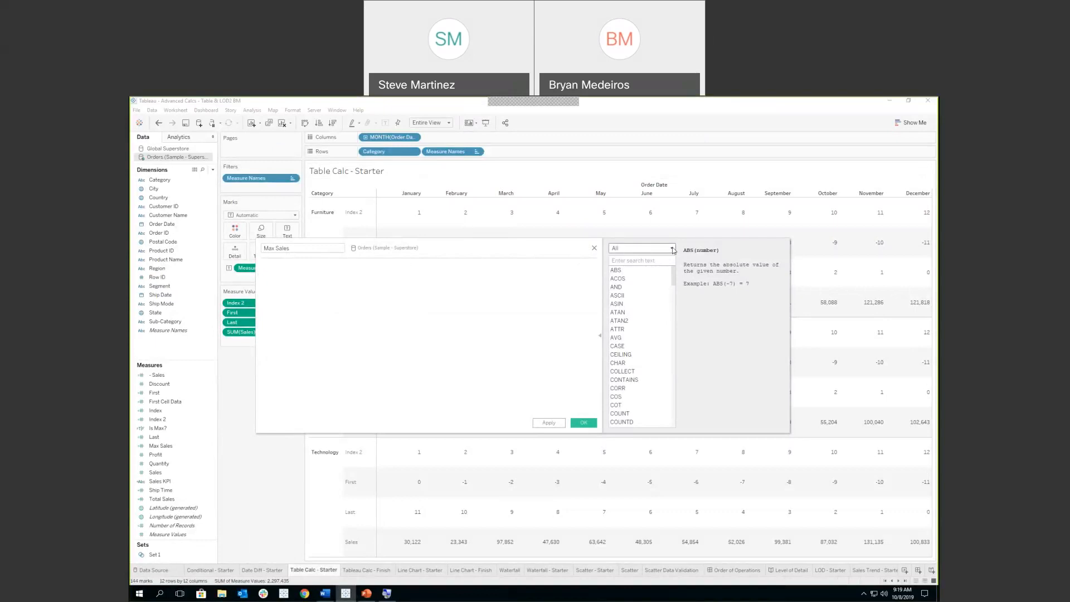
Step: Search the function reference for LOOKUP and read its syntax description
left_click(672, 249)
left_click(660, 257)
left_click(645, 261)
type("lookup")
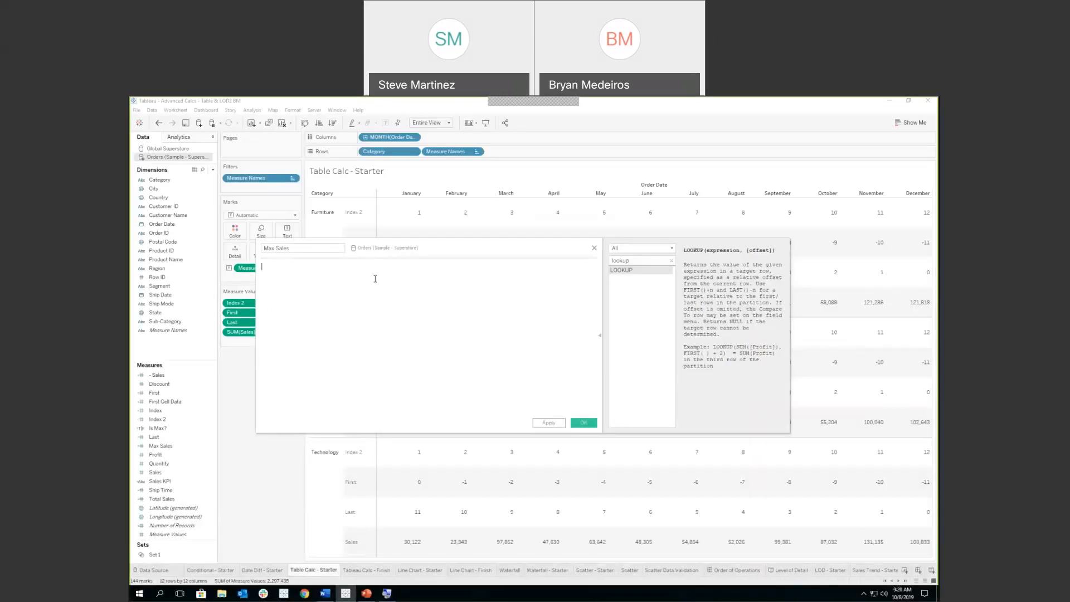
Step: Enter the formula LOOKUP(SUM([Sales]),FIRST()), using the FIRST function rather than the First field
type("look")
key("Return")
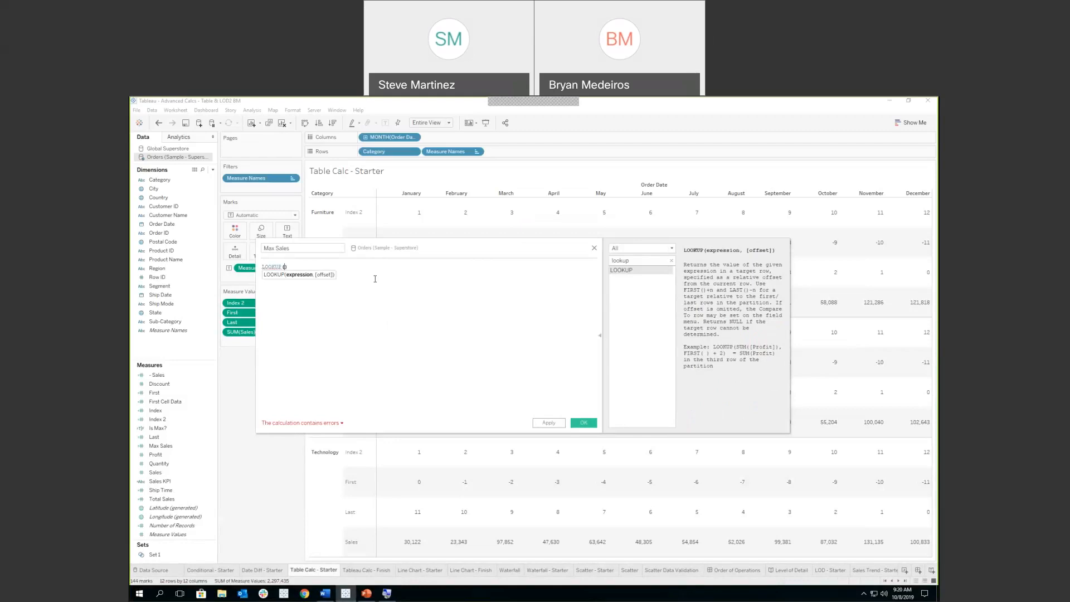
type("sum")
key("Return")
type("sal")
key("Return")
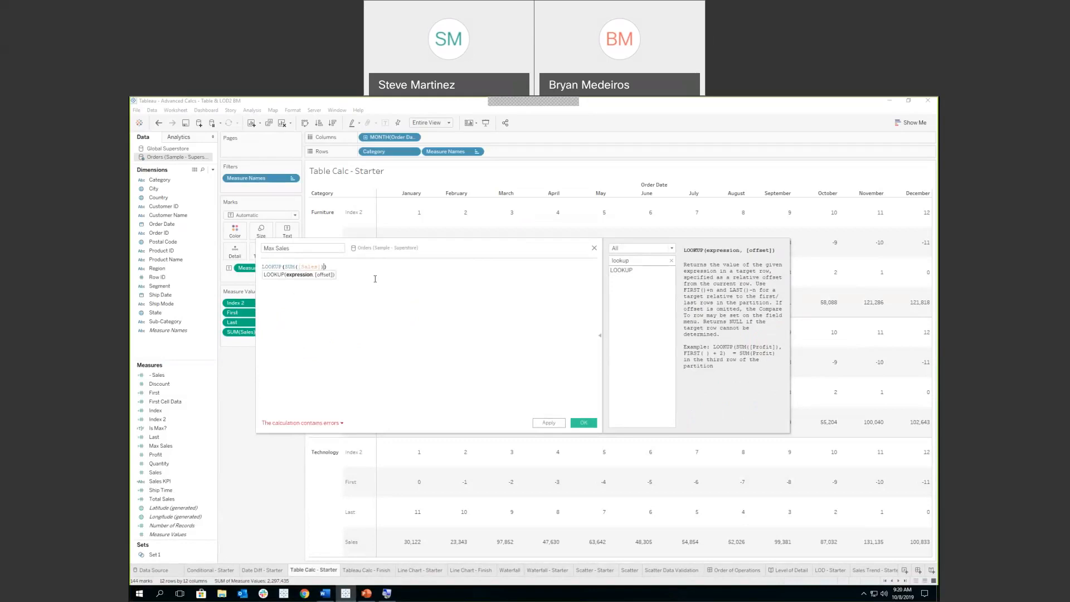
type(",")
type("first")
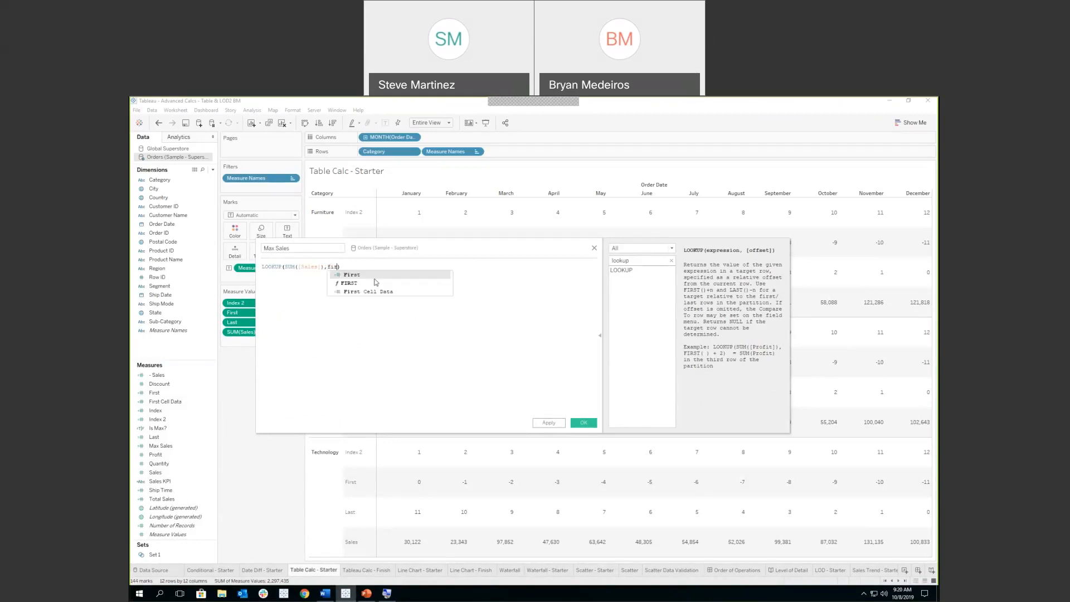
key("Left")
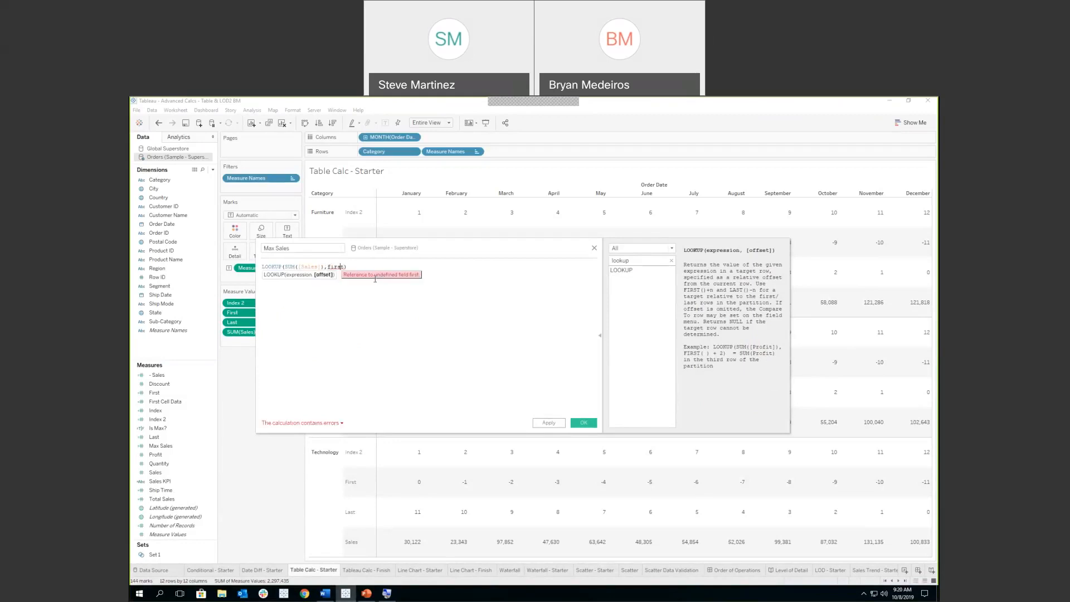
key("Right")
key("BackSpace")
key("Down")
key("Return")
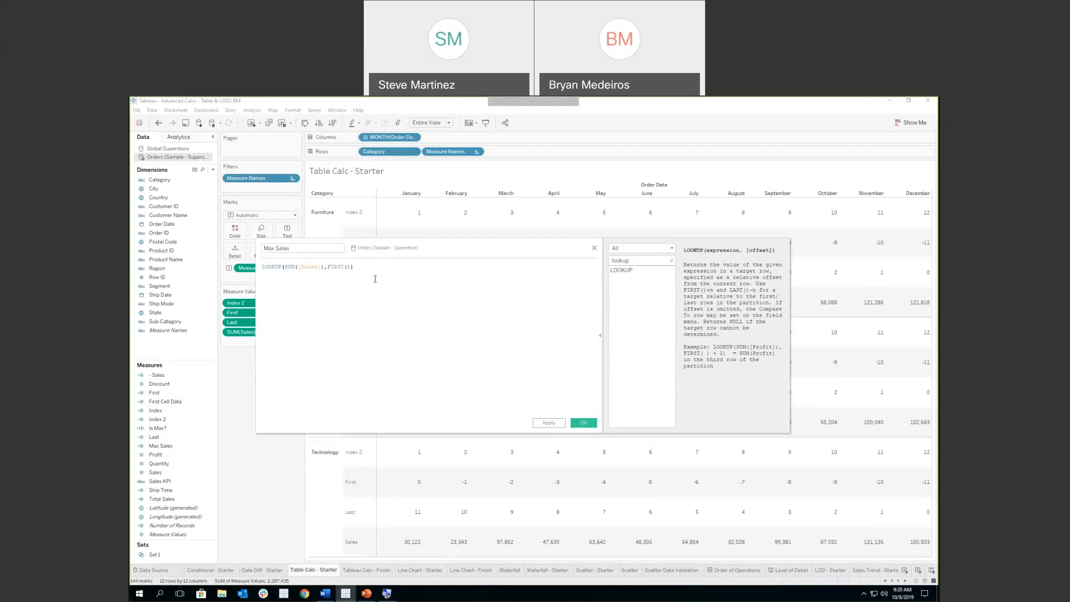
Step: Try adding a third argument of 0 to the LOOKUP formula and check the calculation's errors
type(",0")
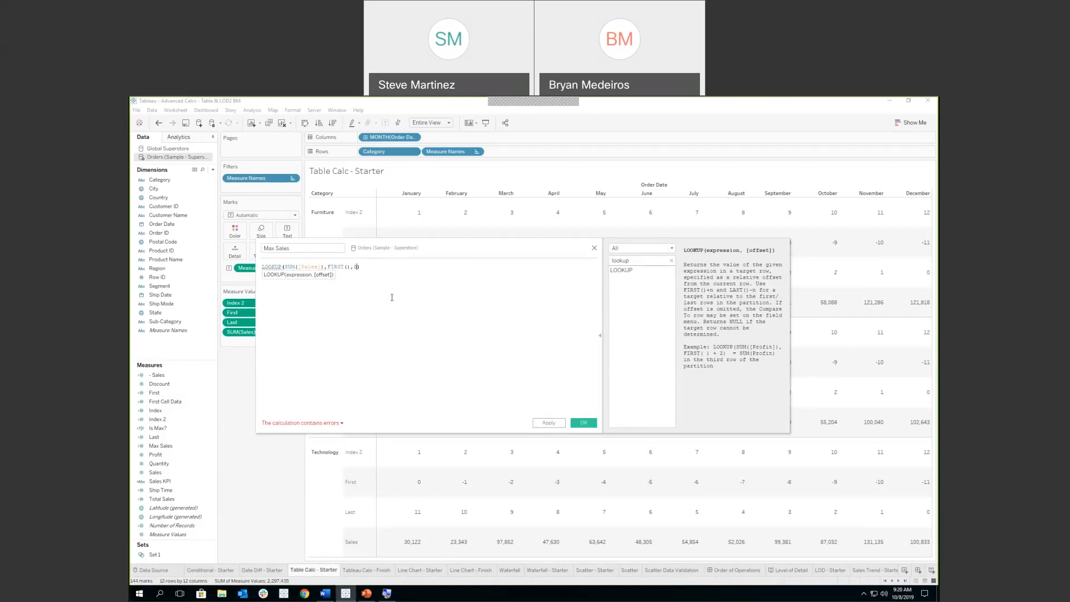
key("Right")
type(")")
left_click(326, 423)
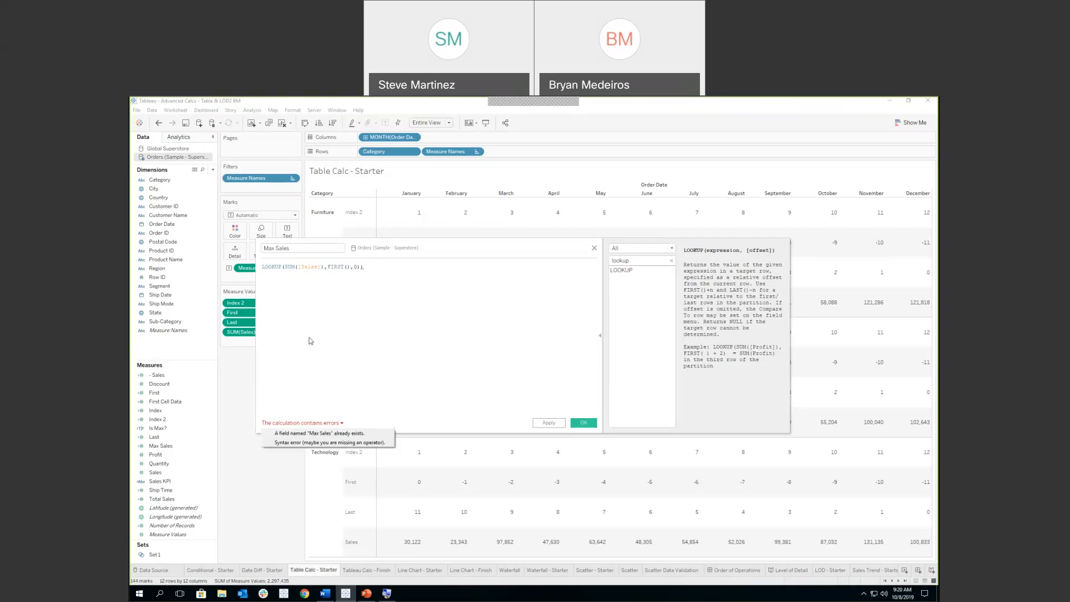
Step: Rename the calculated field Max Sales 2 and remove the extra closing parenthesis from its formula
left_click(298, 248)
type("2")
left_click(413, 302)
key("BackSpace")
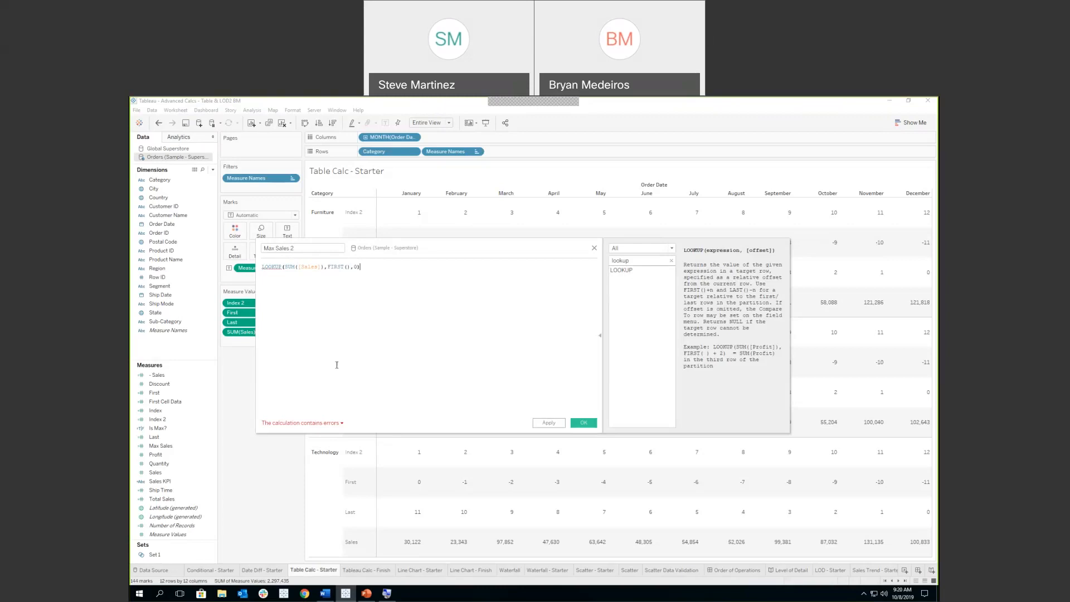
Step: Check the remaining formula error, reduce the formula to LOOKUP(SUM([Sales]),FIRST()), and save the field
left_click(326, 428)
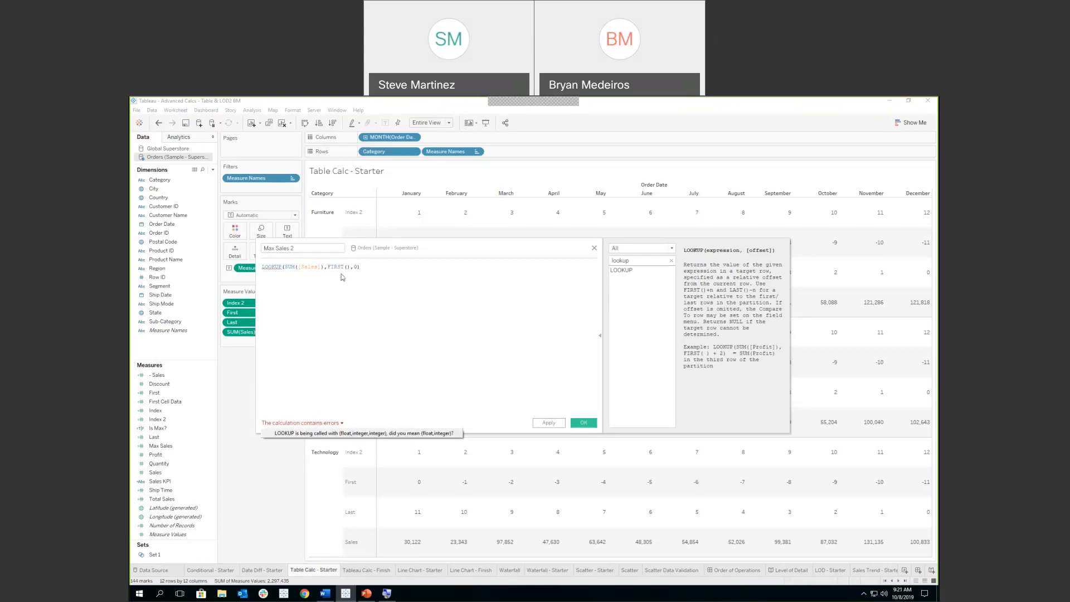
left_click(356, 267)
type(")")
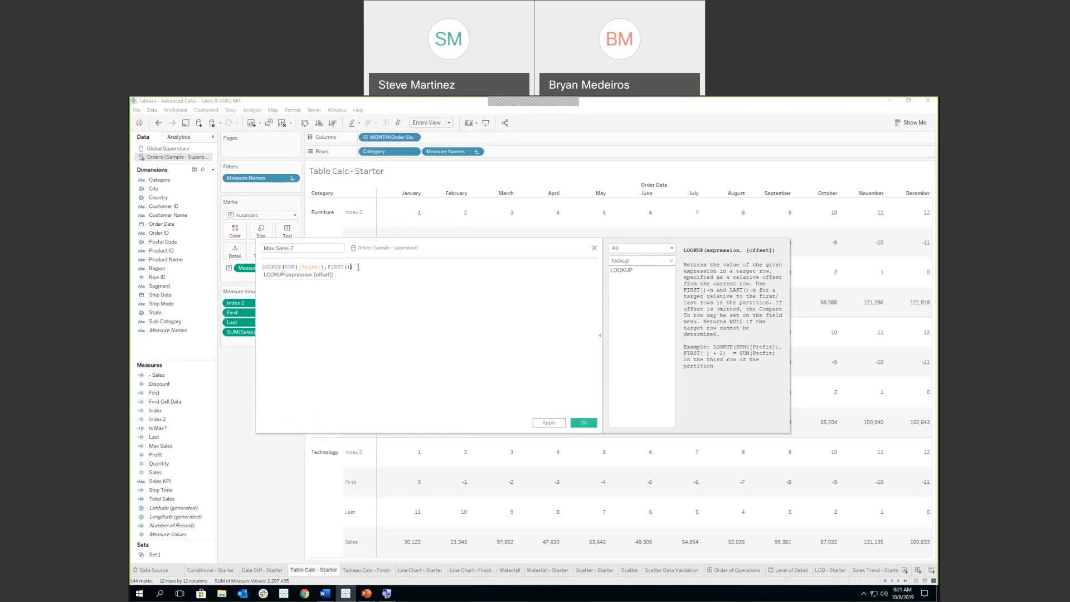
left_click(584, 423)
Step: Add Max Sales 2 to the table's measure values between Last and Sales, and inspect its monthly values
left_click_drag(164, 449, 234, 329)
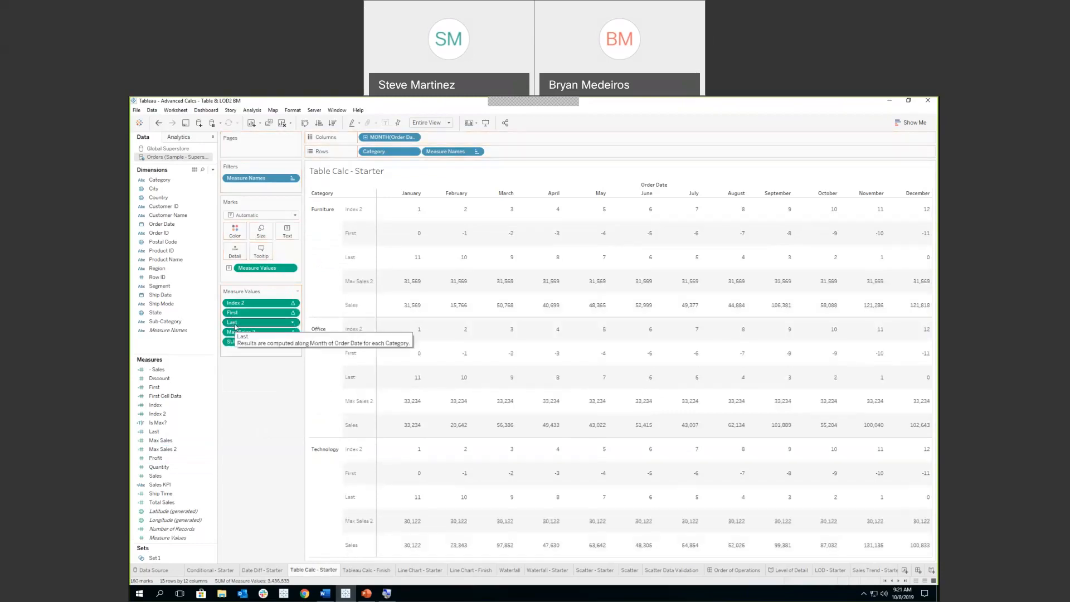
mouse_move(468, 285)
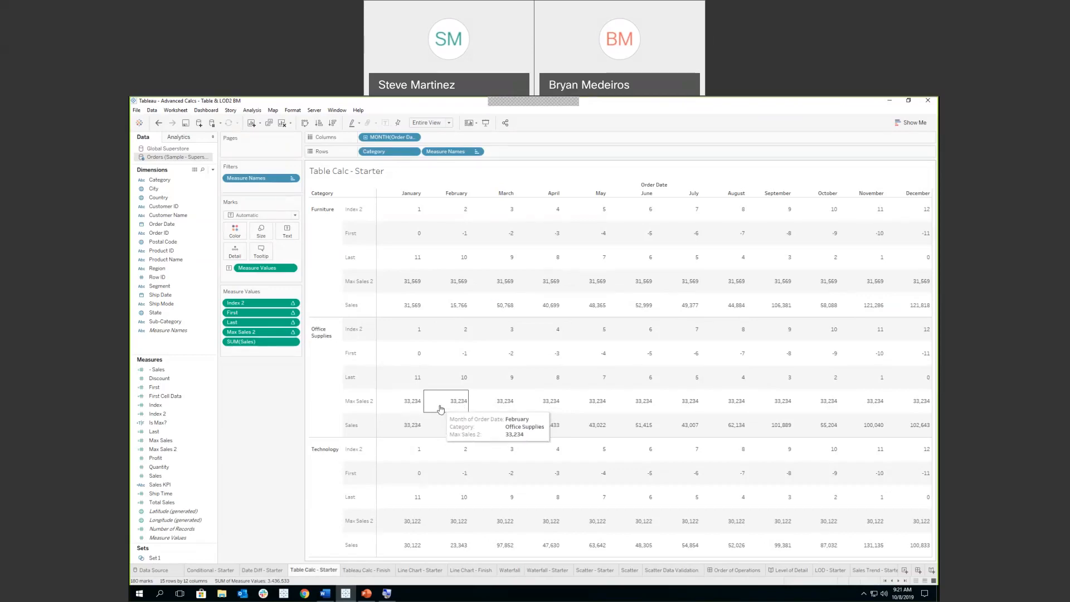
Step: Start another calculated field and insert the WINDOW_MAX function from the function reference
left_click(213, 169)
left_click(202, 182)
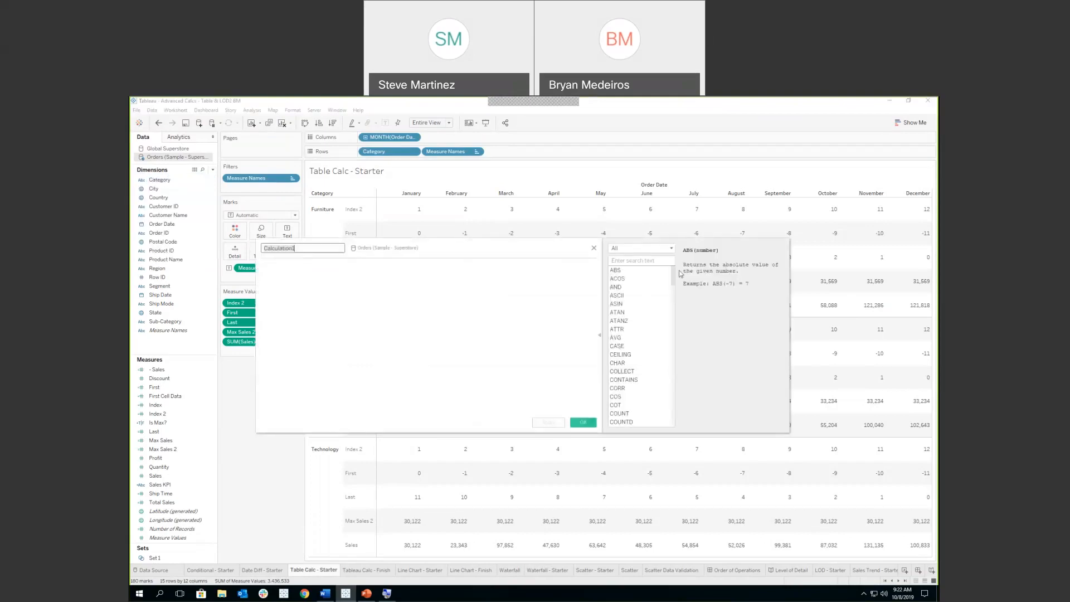
left_click_drag(673, 276, 679, 395)
scroll(671, 384, "down", 6)
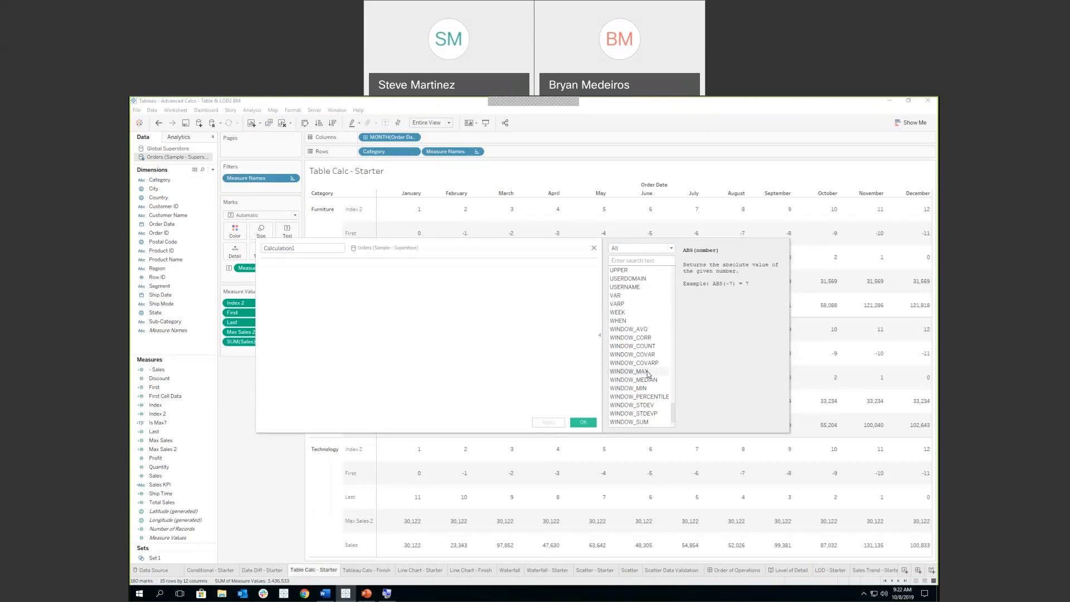
double_click(647, 371)
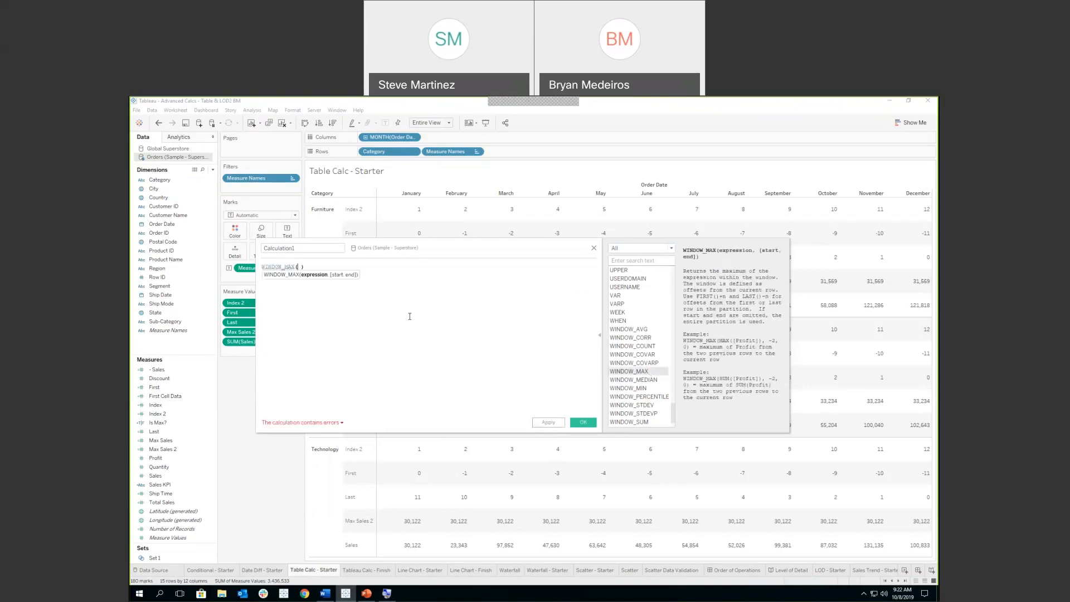
Step: Complete the formula as WINDOW_MAX(SUM([Sales]),FIRST(),0)
type("SUM")
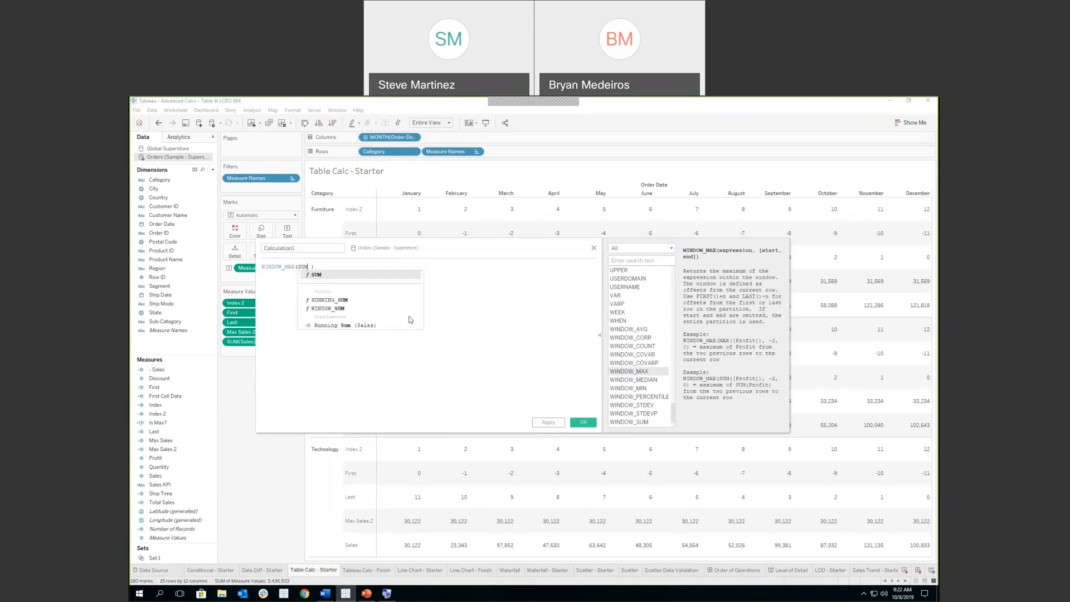
key("Return")
type("Sales")
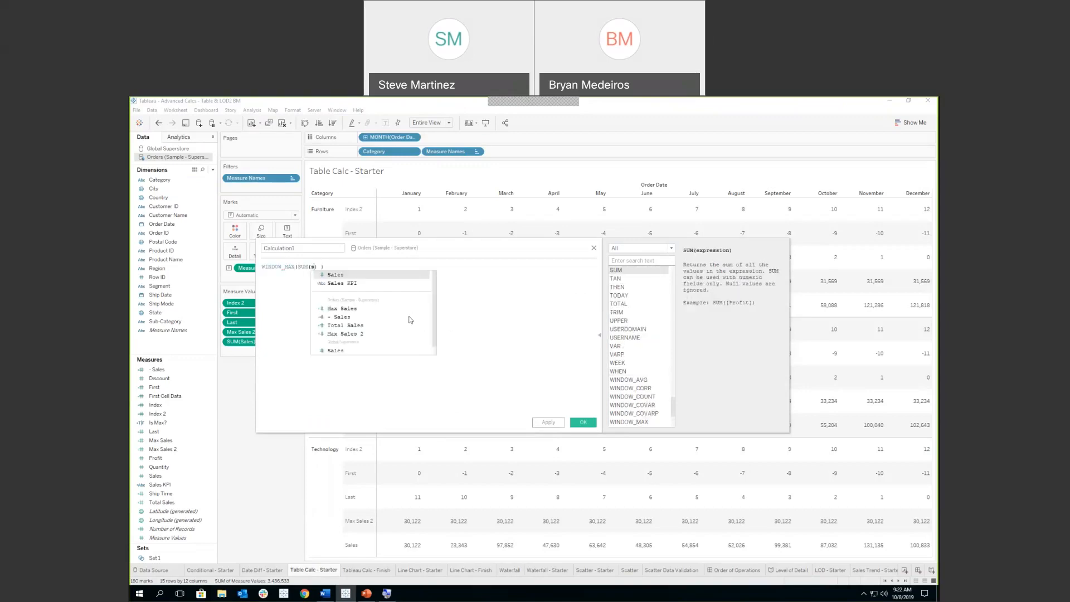
key("Return")
type(",")
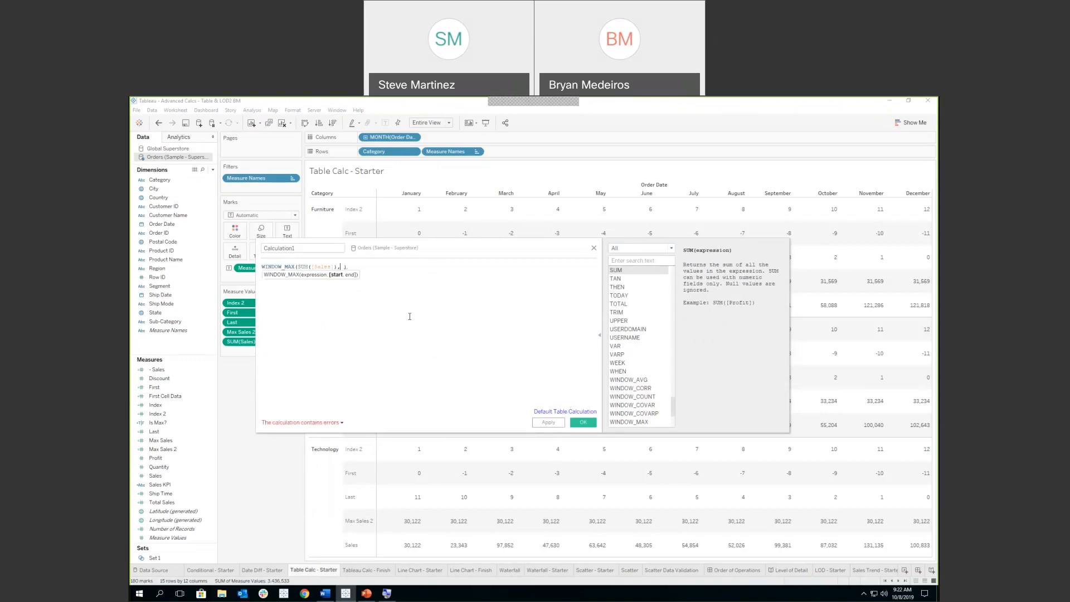
type("FIRS")
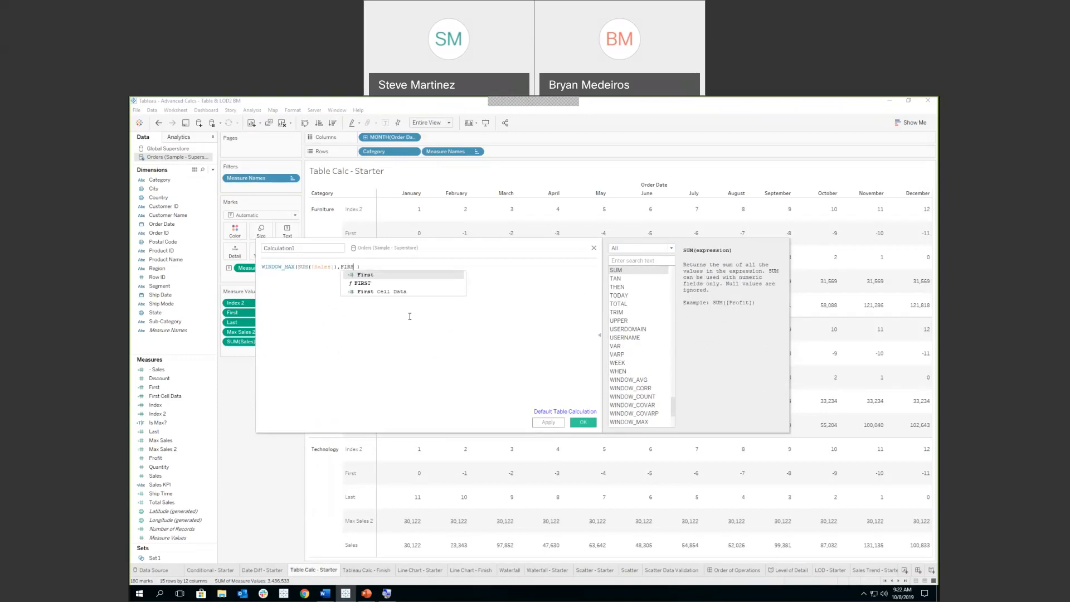
type("T(),0")
key("Delete")
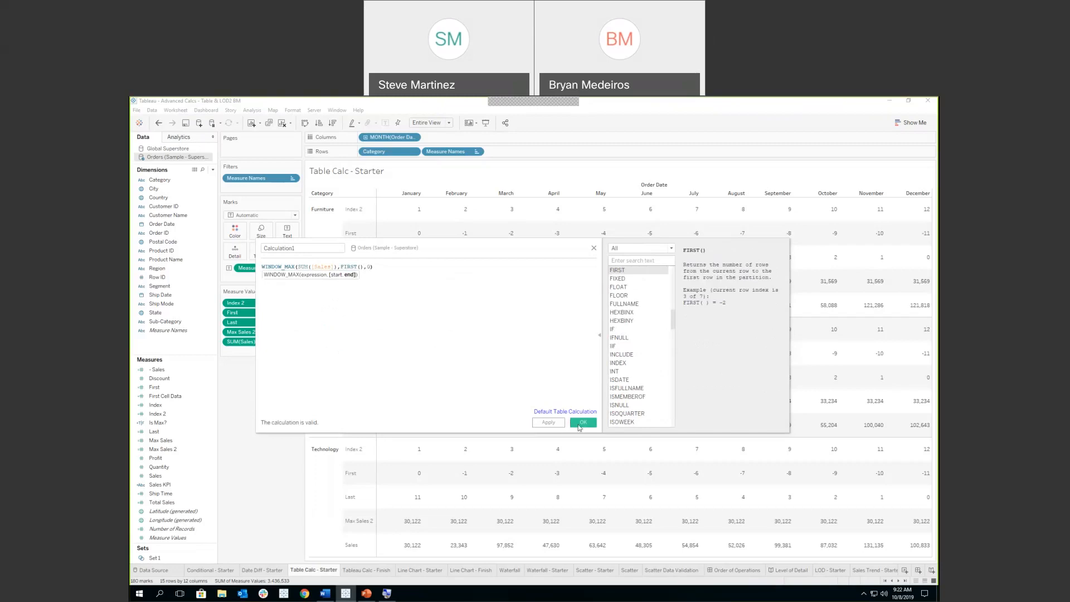
Step: Name the WINDOW_MAX calculated field Max Sales? and save it
left_click(261, 247)
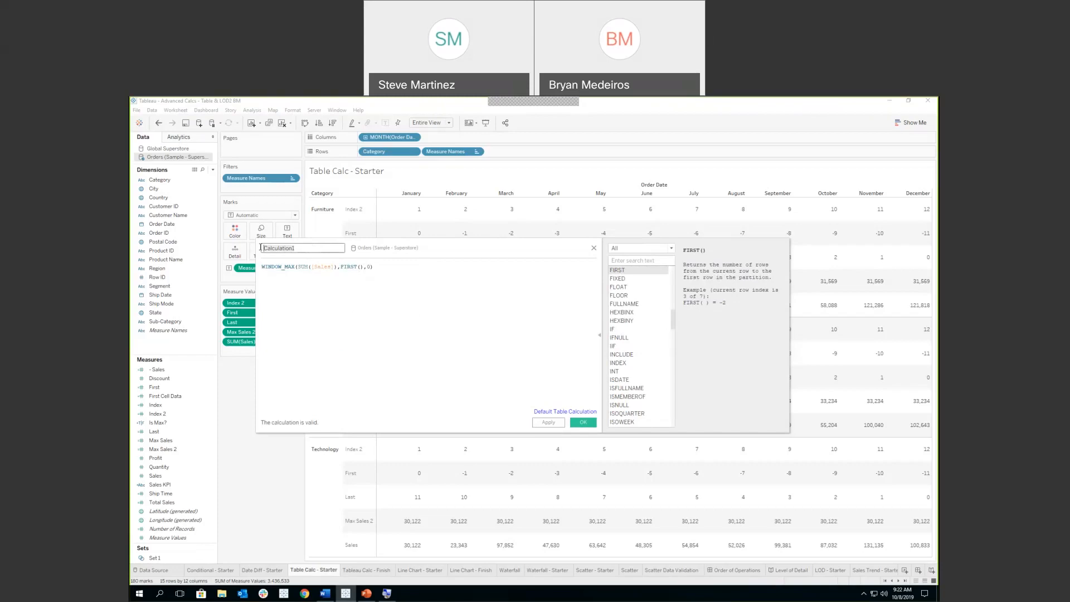
key("ctrl+a")
type("Max SAles")
key("BackSpace")
key("BackSpace")
key("BackSpace")
type("ales")
left_click(576, 423)
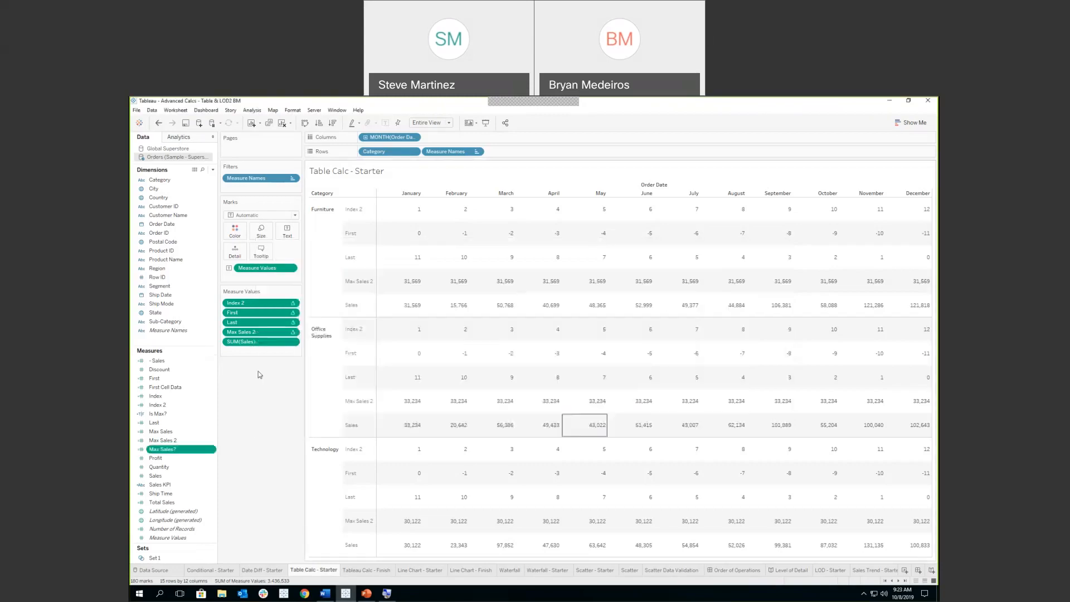
Step: Replace Max Sales 2 with Max Sales? in the measure values, and compare Furniture's January and February values with Sales
mouse_move(191, 453)
left_mouse_down()
mouse_move(256, 333)
mouse_move(270, 331)
left_mouse_up()
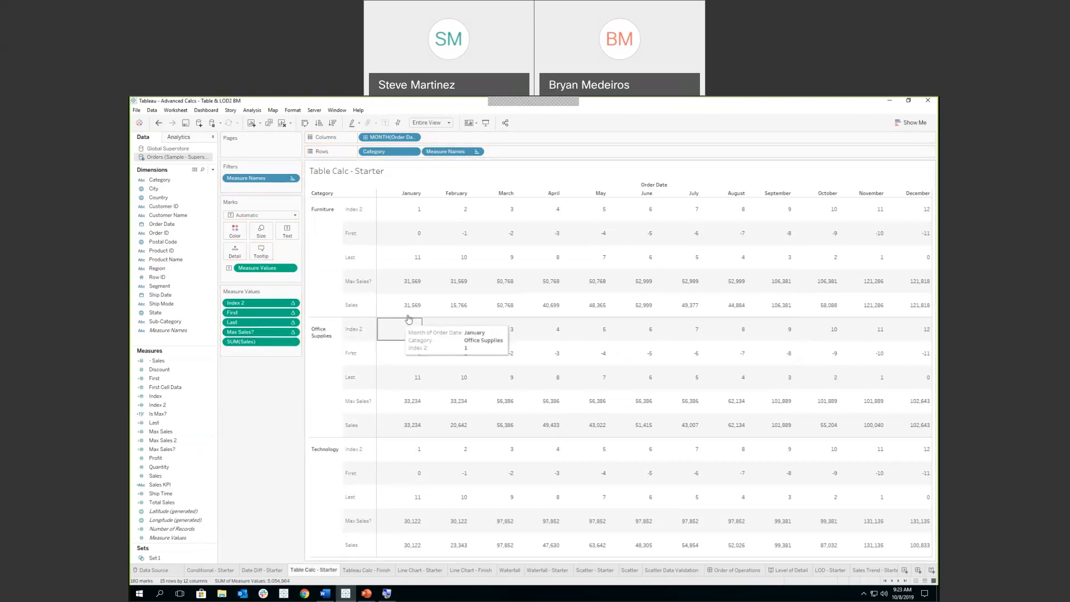
mouse_move(458, 290)
mouse_move(462, 311)
mouse_move(404, 311)
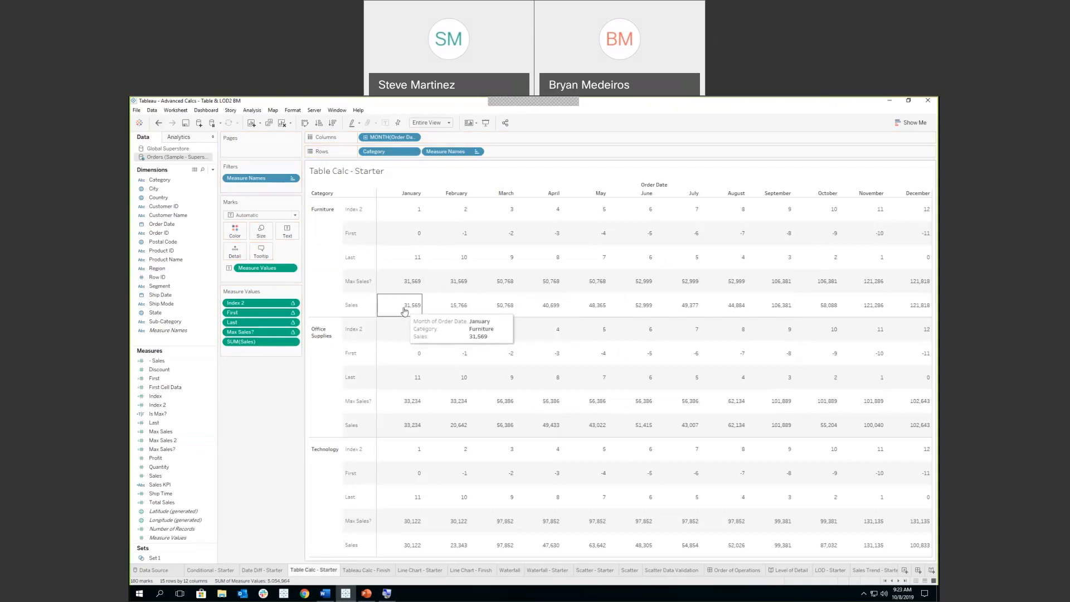
Step: Start a new calculated field named Max Sales KPI
mouse_move(412, 285)
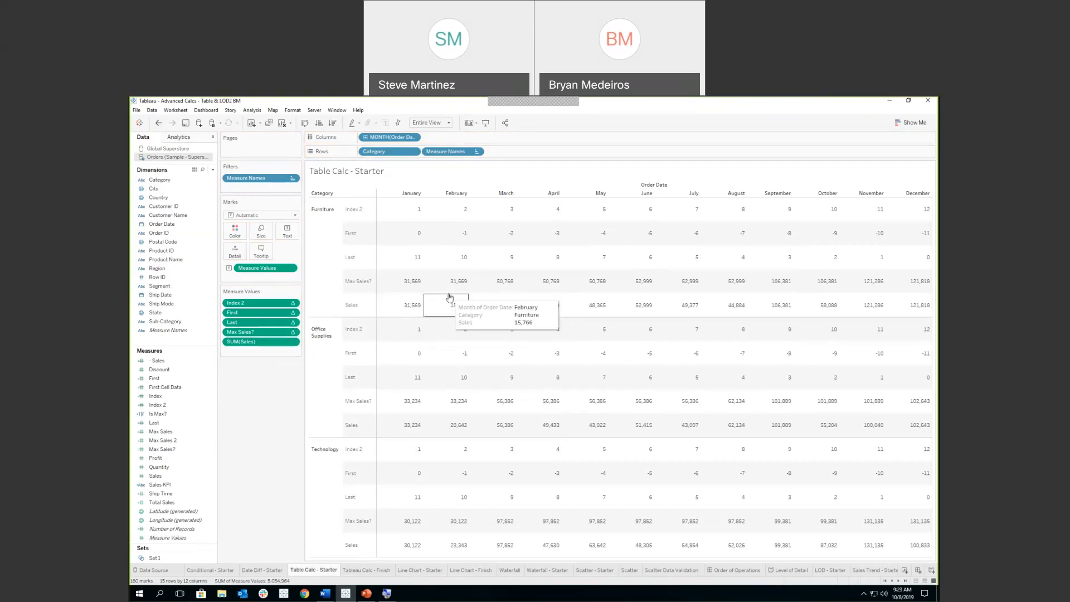
mouse_move(496, 288)
mouse_move(497, 312)
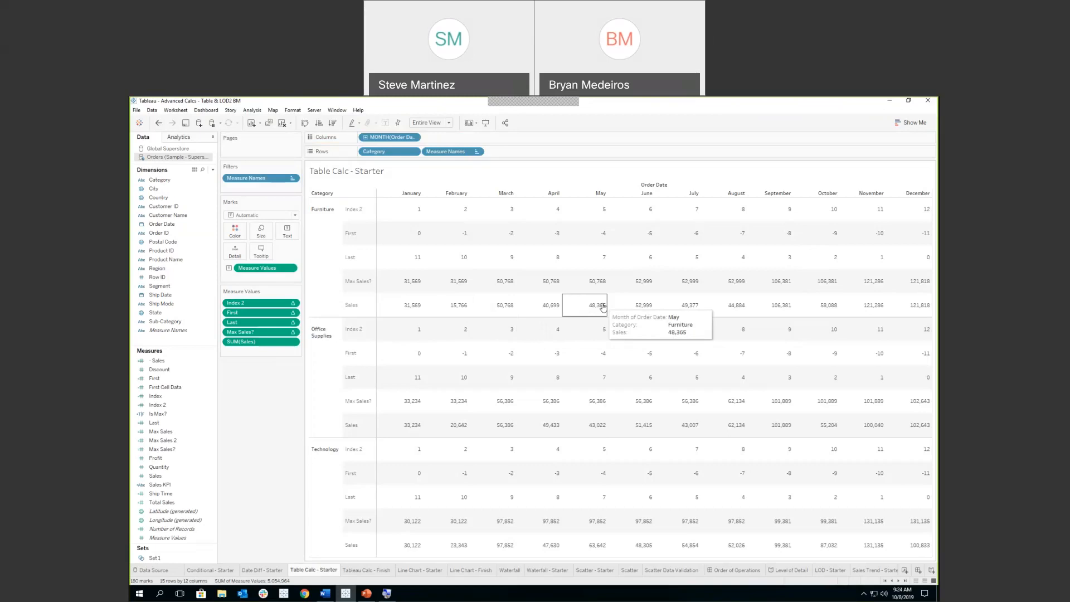
mouse_move(625, 311)
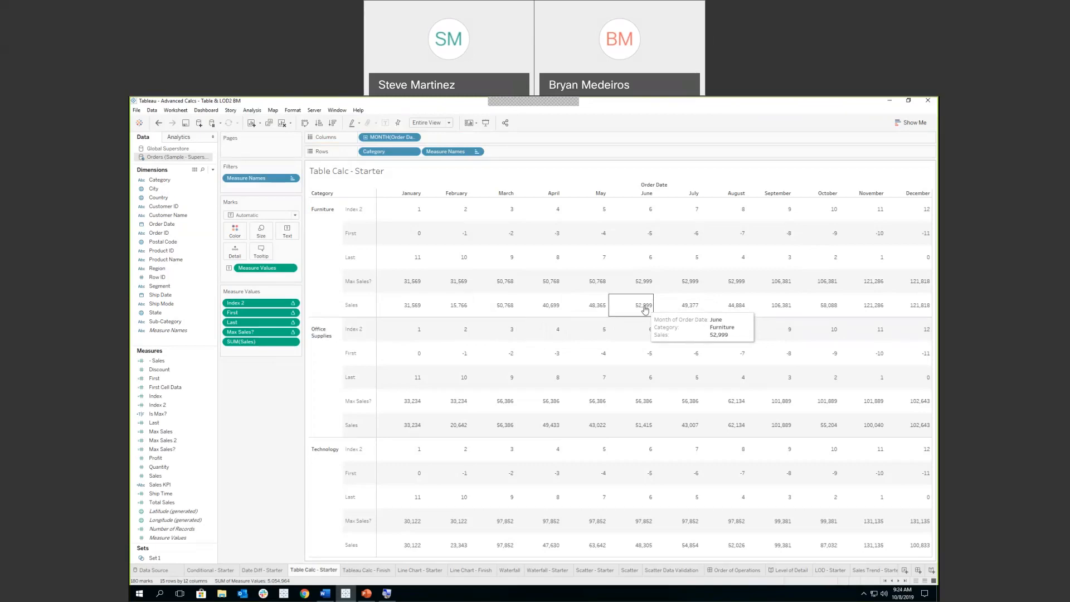
left_click(213, 170)
left_click(173, 179)
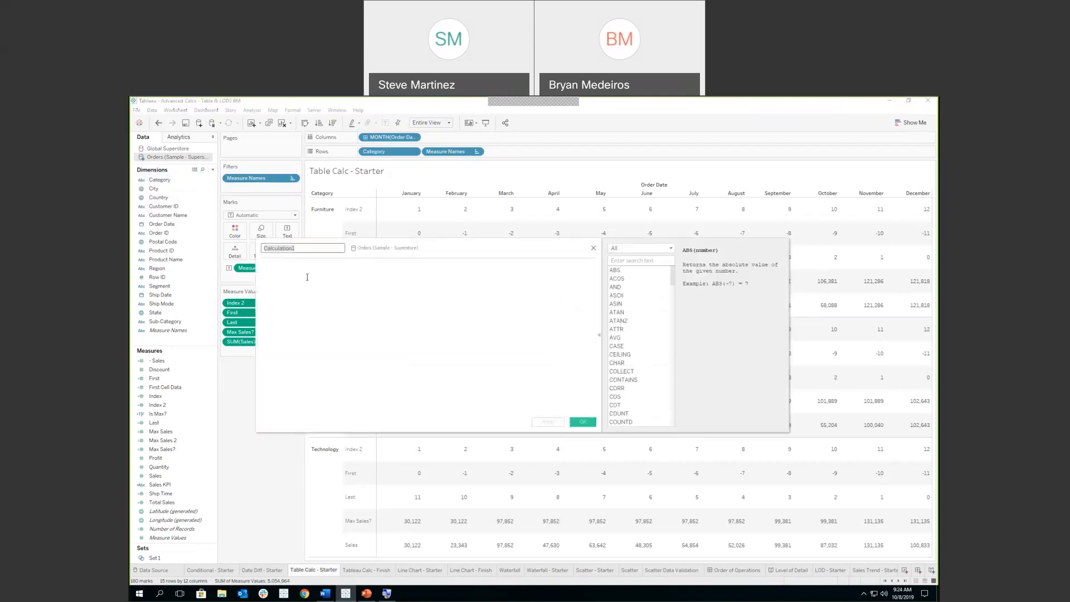
type("Max Sales KPI")
left_click(307, 277)
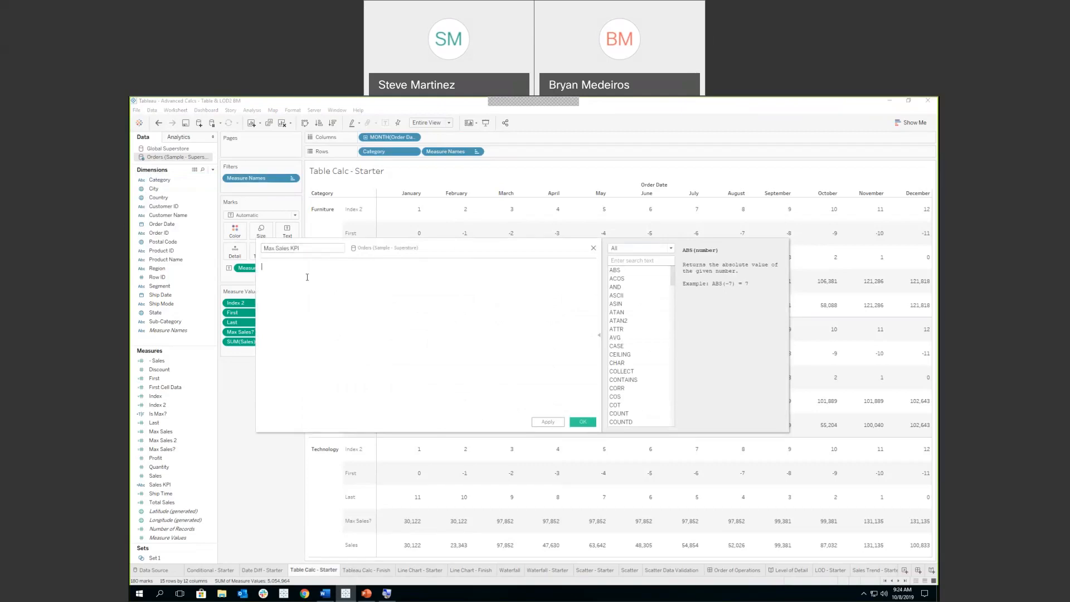
Step: Enter the Max Sales KPI formula SUM([Sales]) = [Max Sales?]
type("SUM")
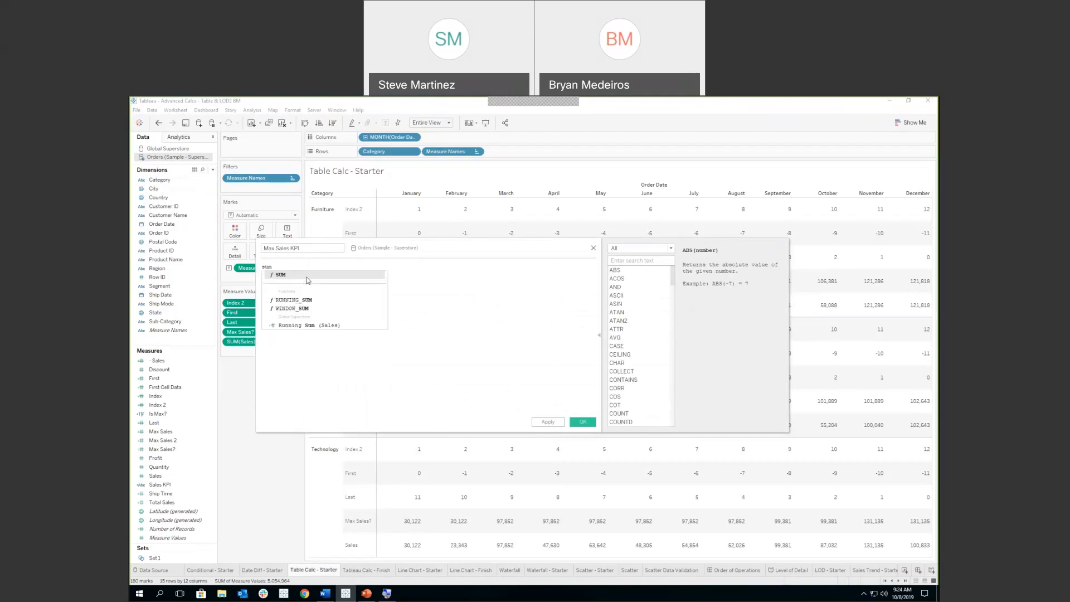
key("Return")
type("[Sales]")
key("Return")
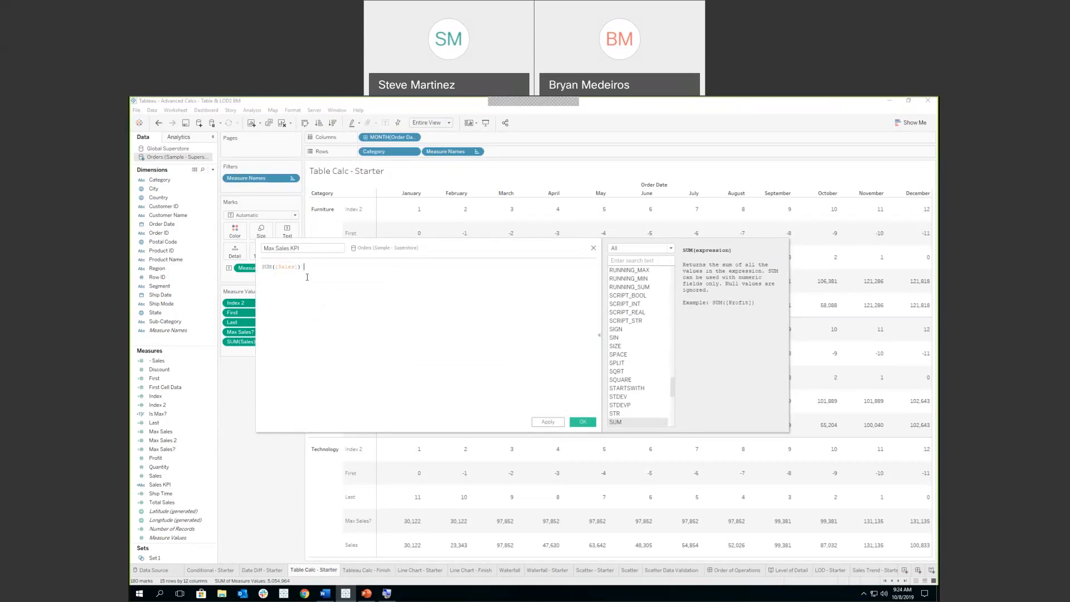
type("= M")
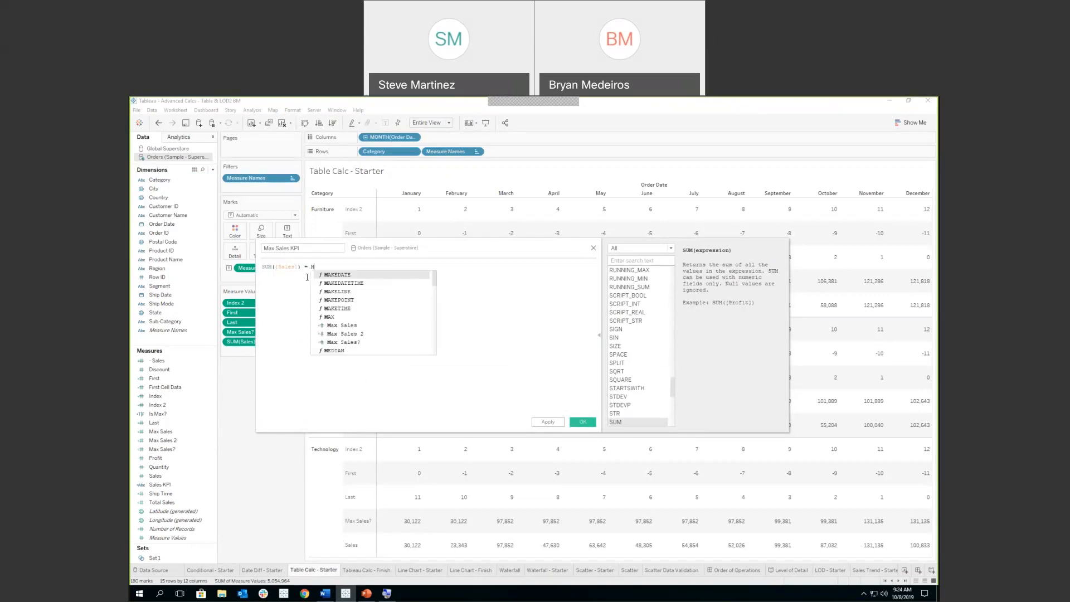
type("ax")
key("Down")
key("Down")
key("Down")
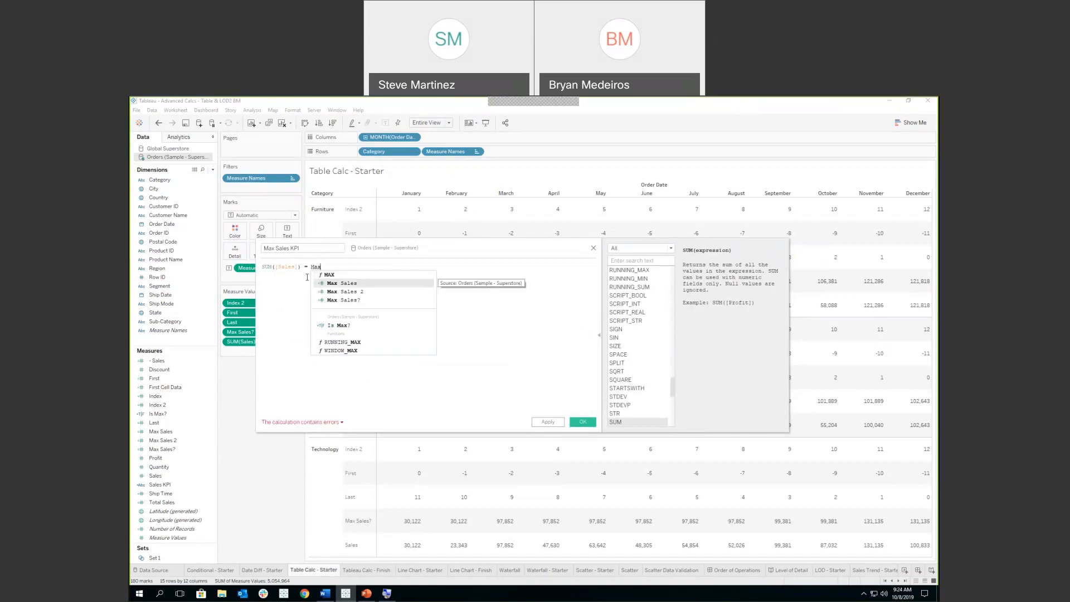
key("Return")
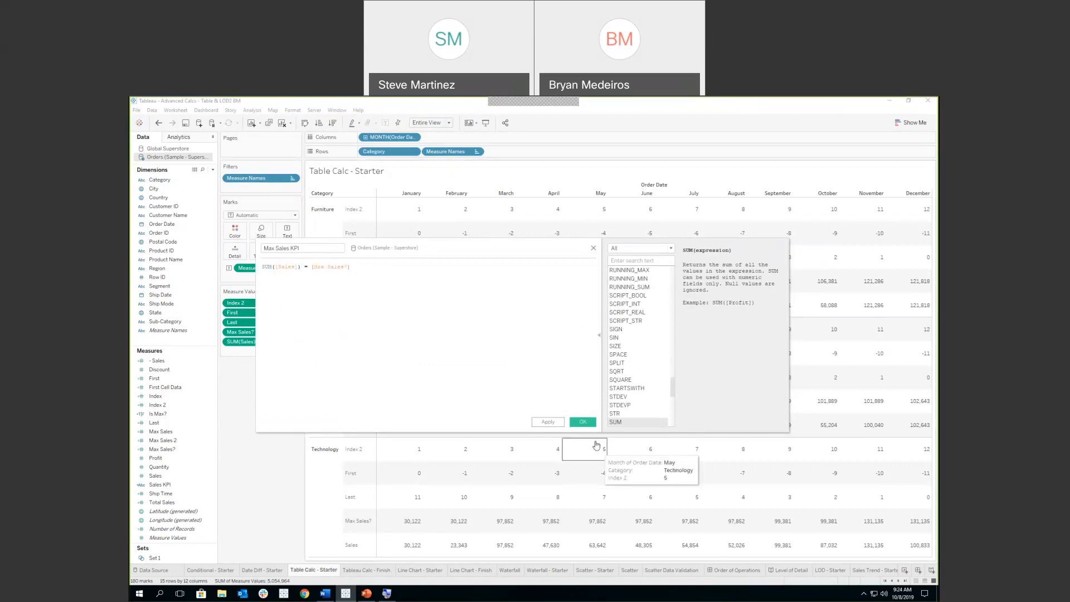
Step: Save the calculated field and color the table's values by Max Sales KPI
left_click(583, 422)
left_click(170, 441)
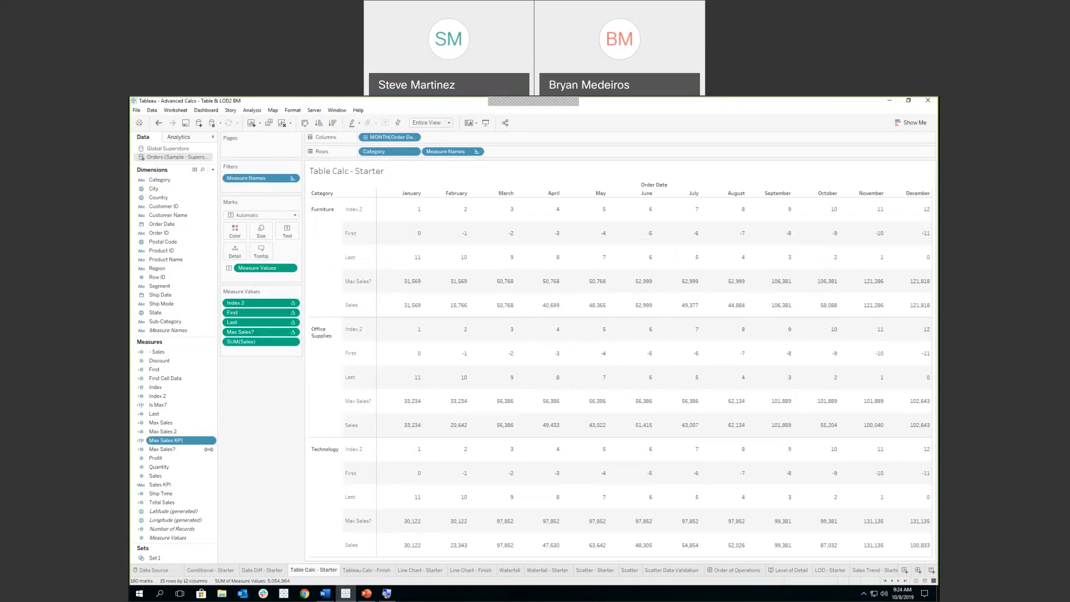
left_click_drag(170, 440, 236, 233)
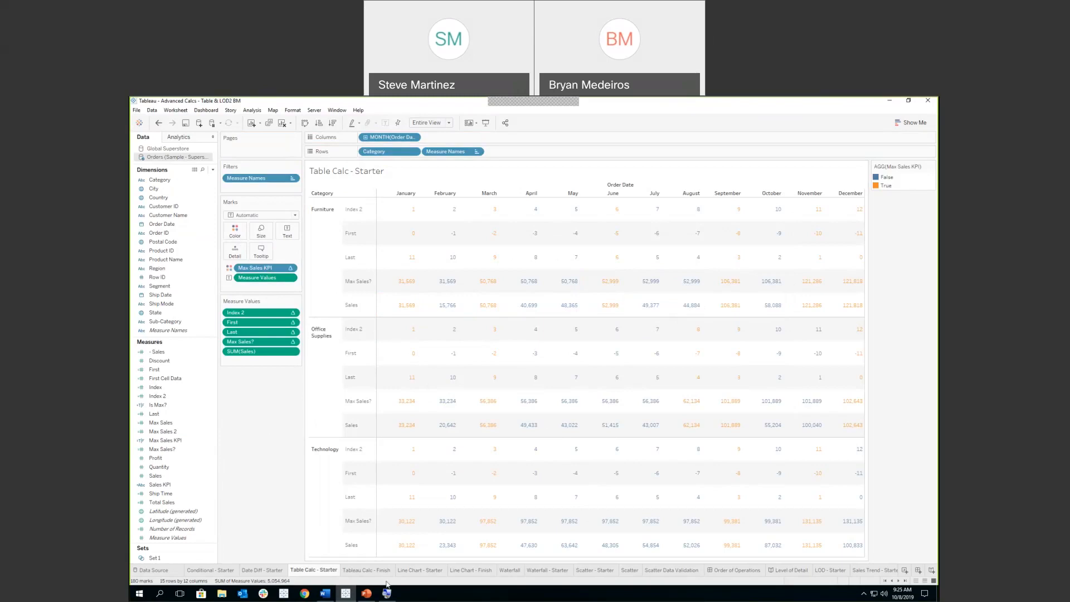
Step: On the Line Chart - Starter sheet, chart Sales in the rows against Sub-Category in the columns
left_click(421, 570)
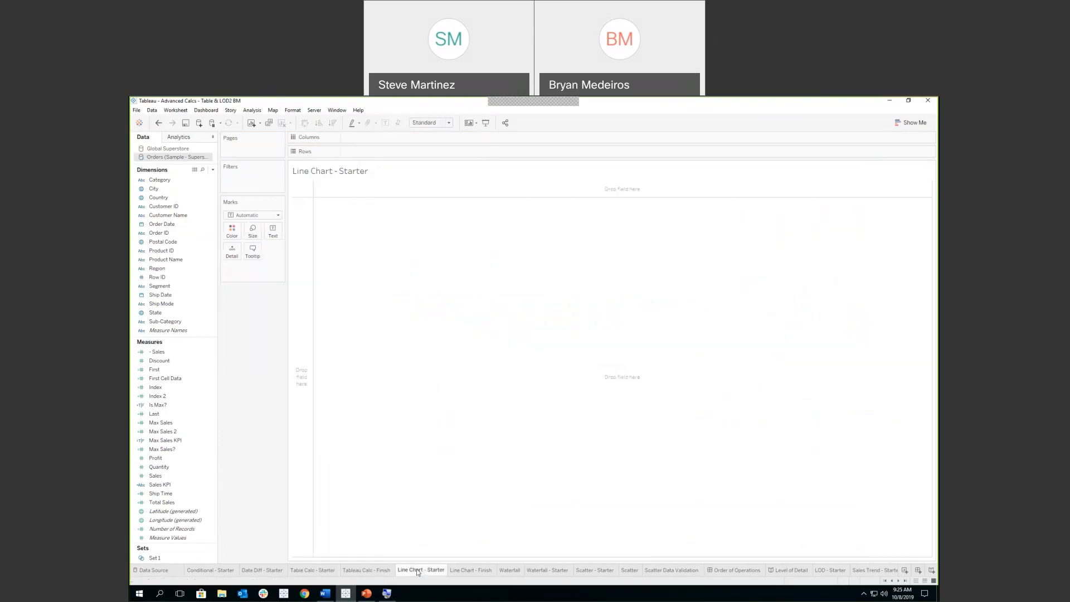
left_click(162, 476)
double_click(168, 479)
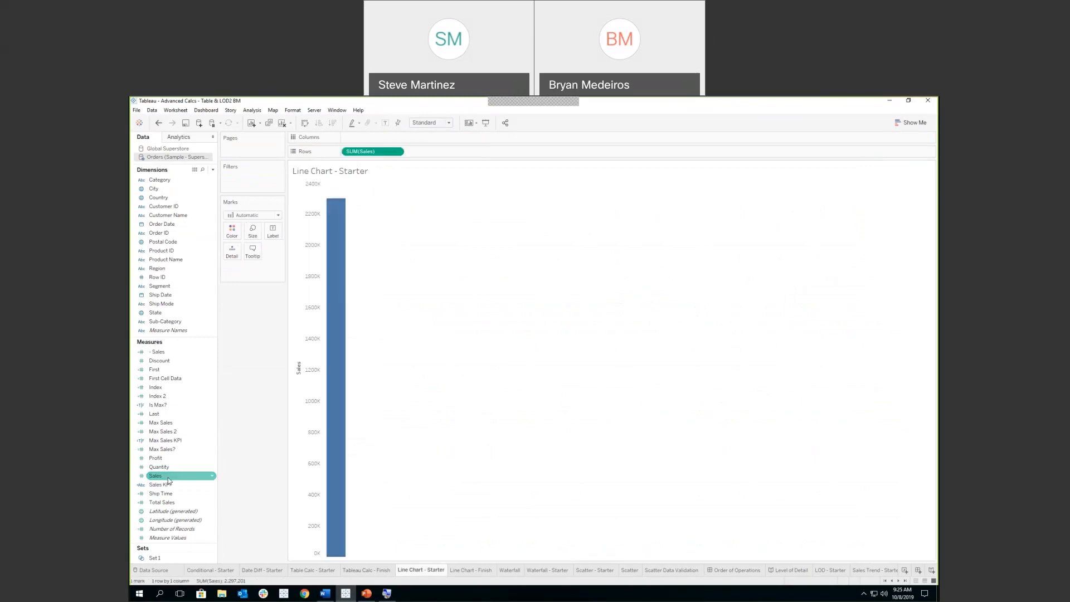
double_click(169, 322)
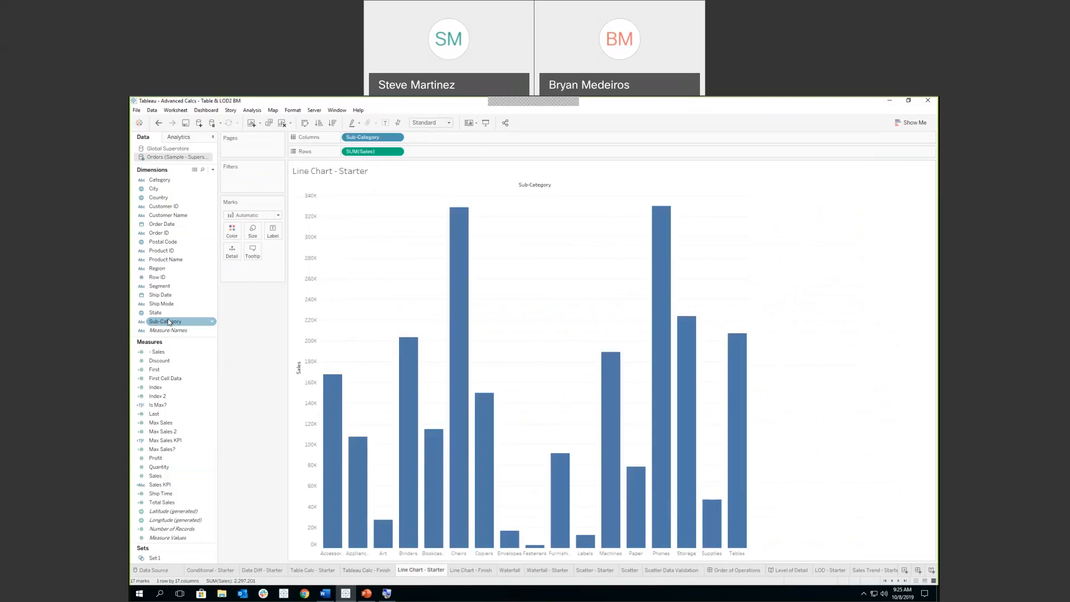
Step: Replace Sub-Category in the columns with the discrete MONTH(Order Date)
left_click_drag(364, 138, 389, 108)
left_click_drag(162, 223, 387, 136)
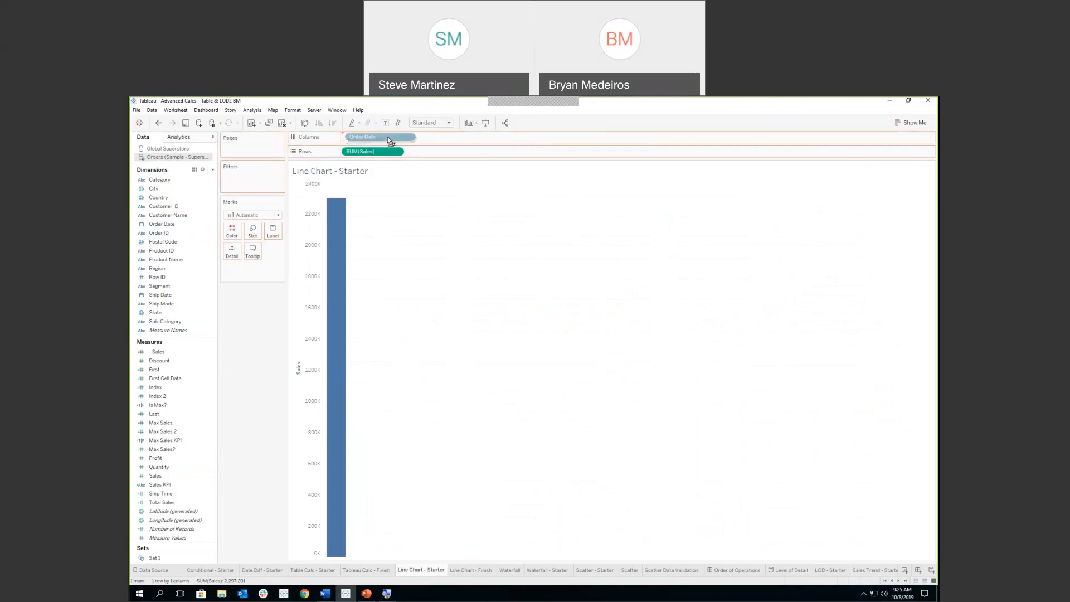
left_click_drag(387, 137, 389, 136)
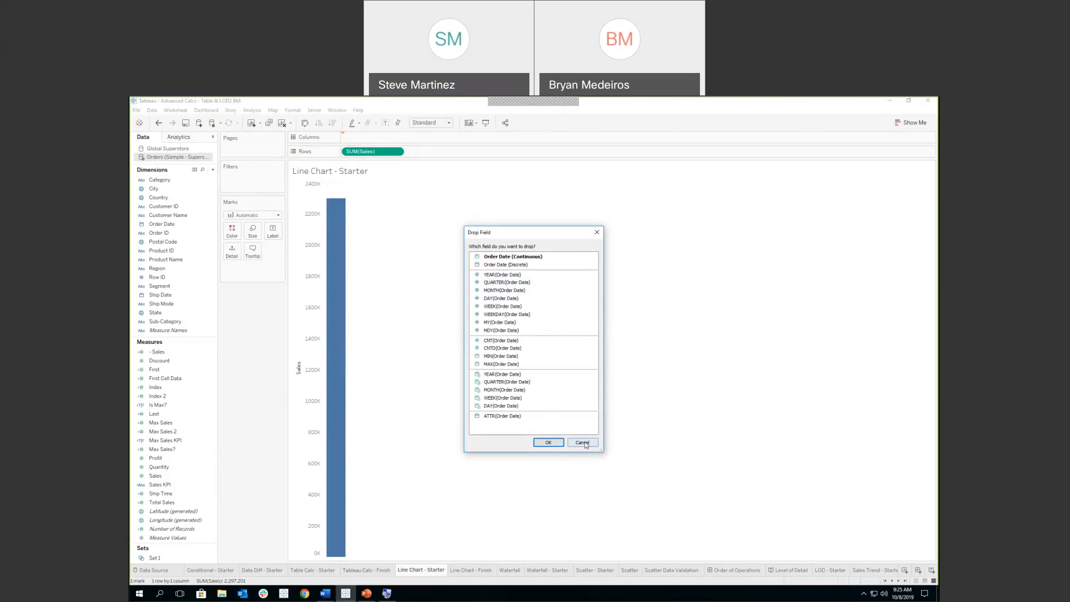
double_click(503, 290)
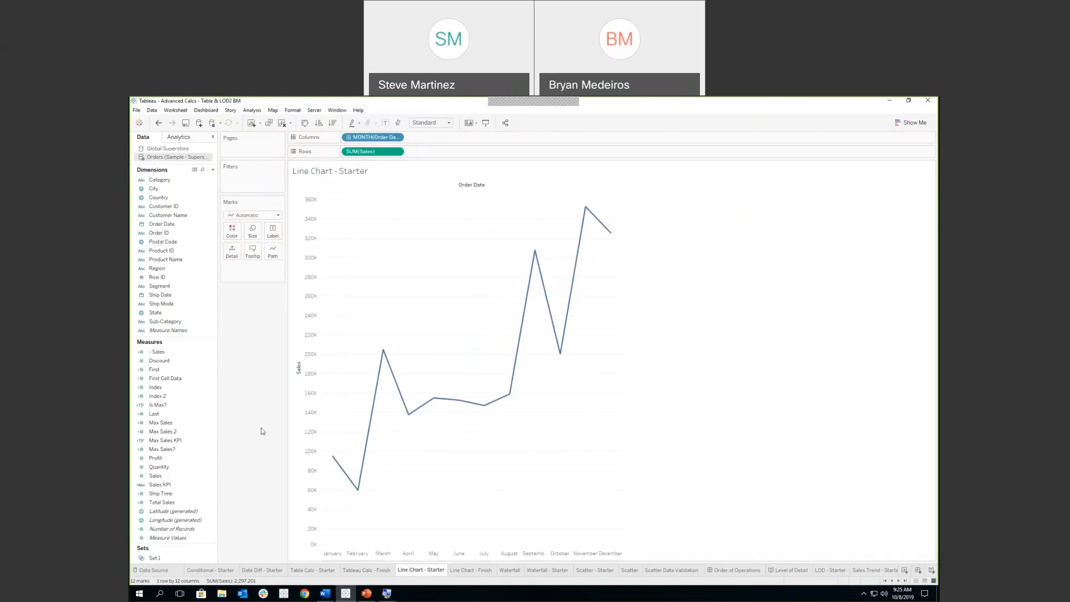
Step: Add Max Sales? to the rows after Sales and show it as circles colored by Max Sales KPI
left_click(190, 450)
left_click_drag(190, 452, 463, 152)
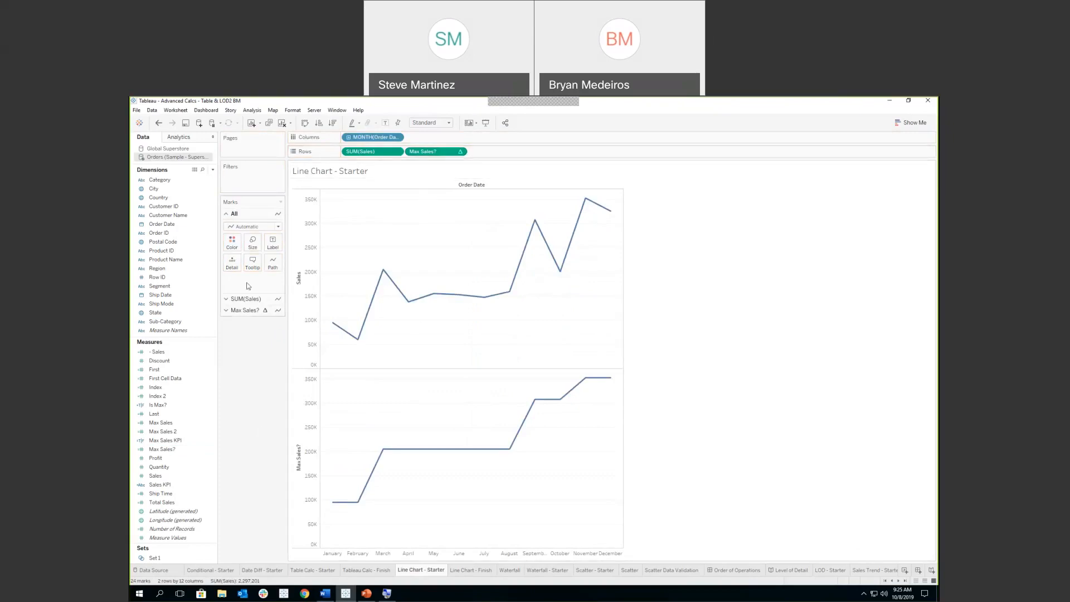
left_click(245, 311)
left_click(271, 250)
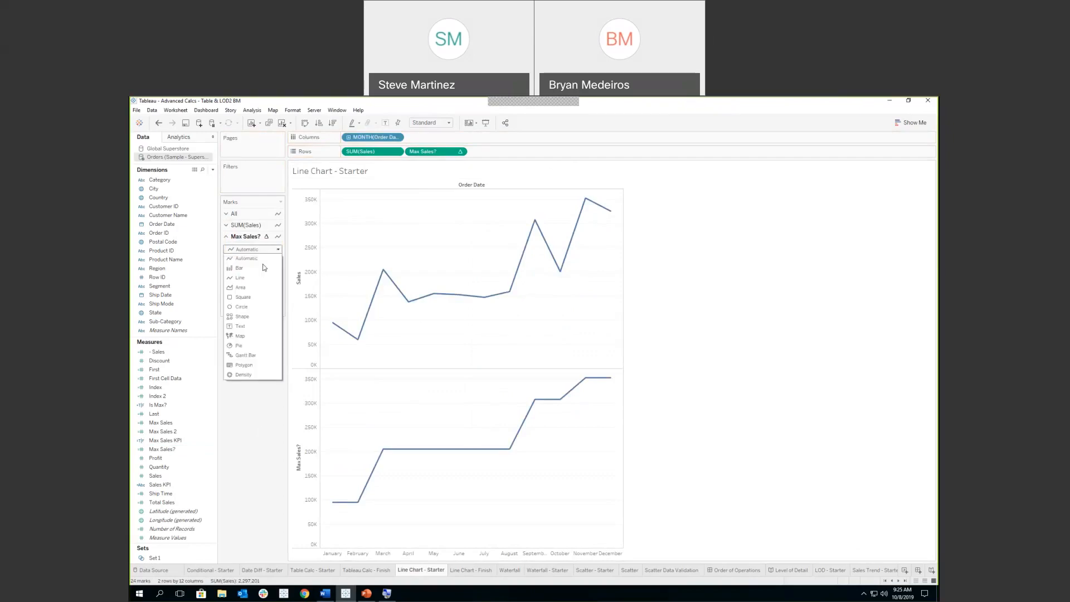
key("Escape")
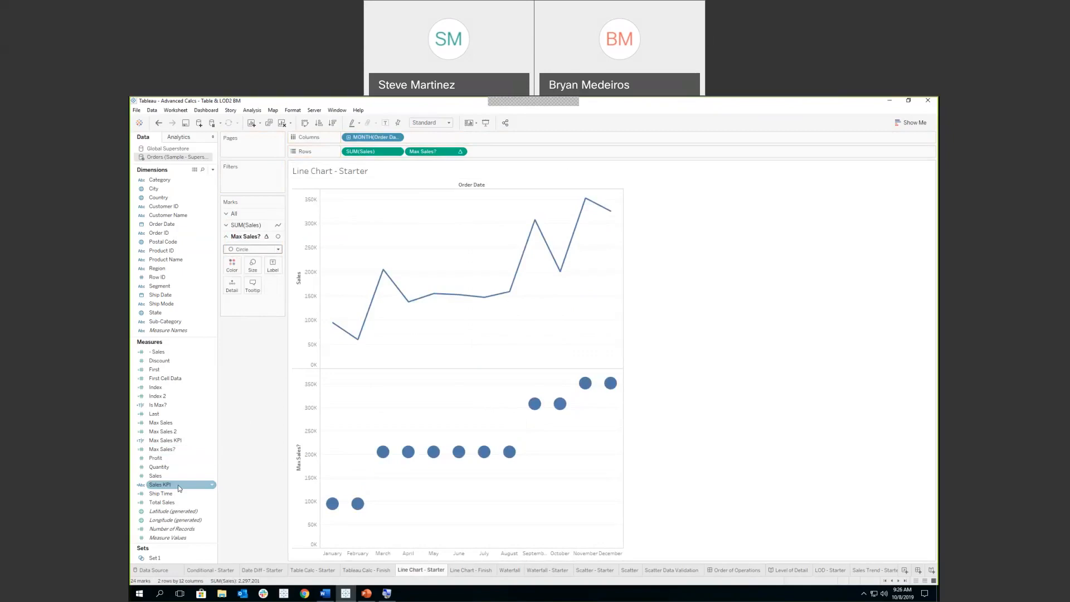
left_click_drag(177, 450, 228, 265)
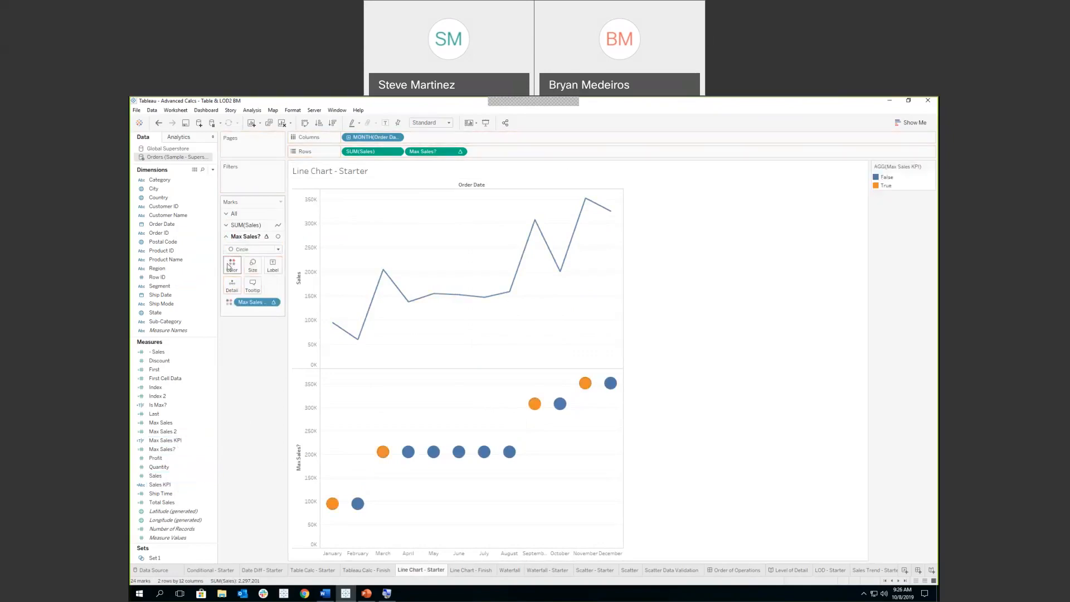
Step: Combine Sales and Max Sales? into a dual-axis chart and synchronize the two axes
mouse_move(379, 460)
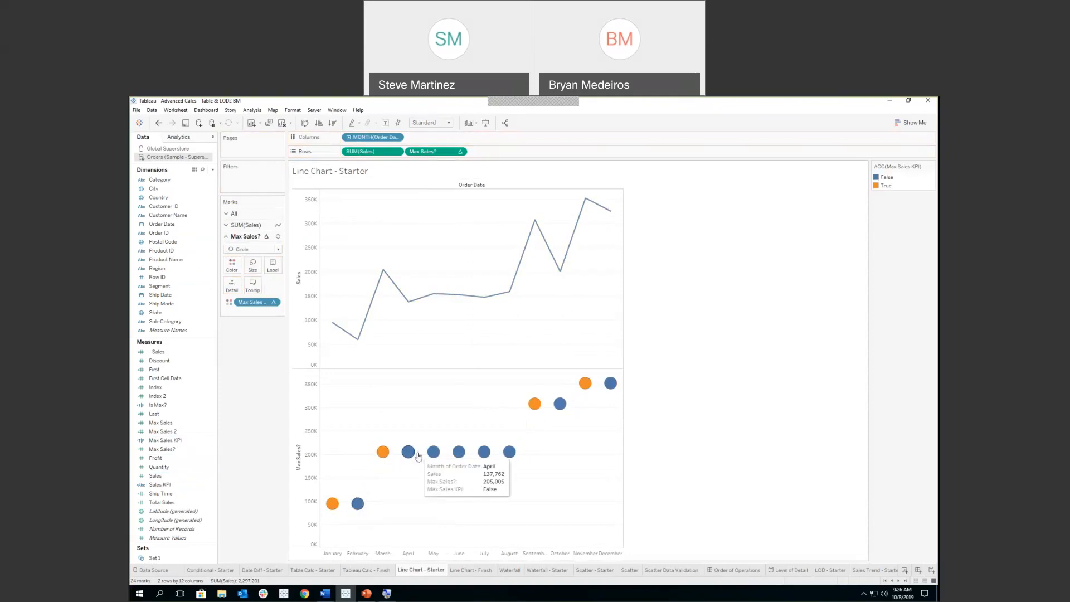
mouse_move(534, 406)
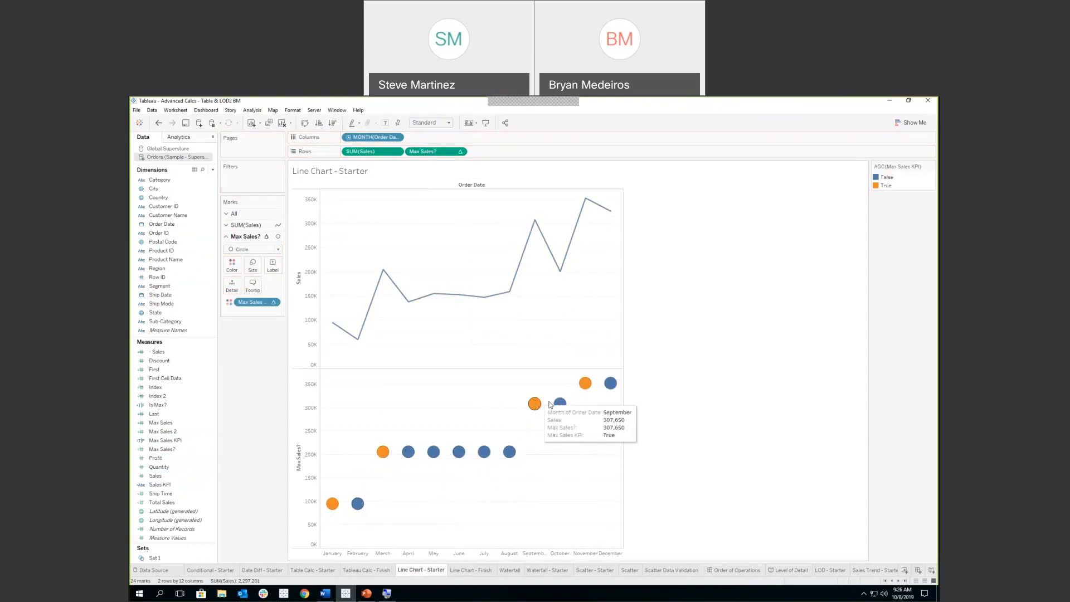
left_click(460, 152)
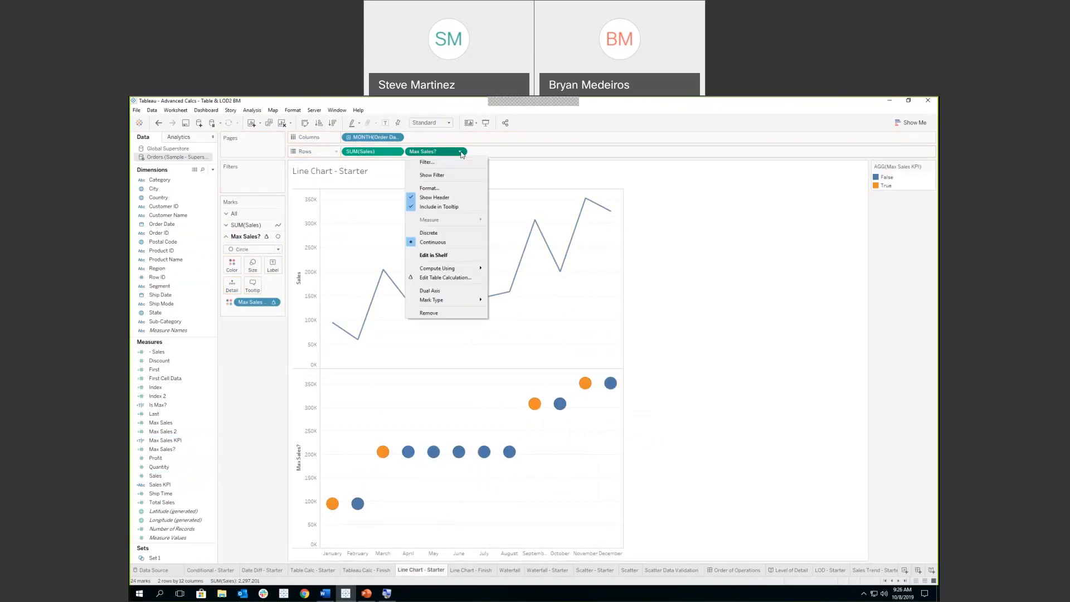
left_click(456, 290)
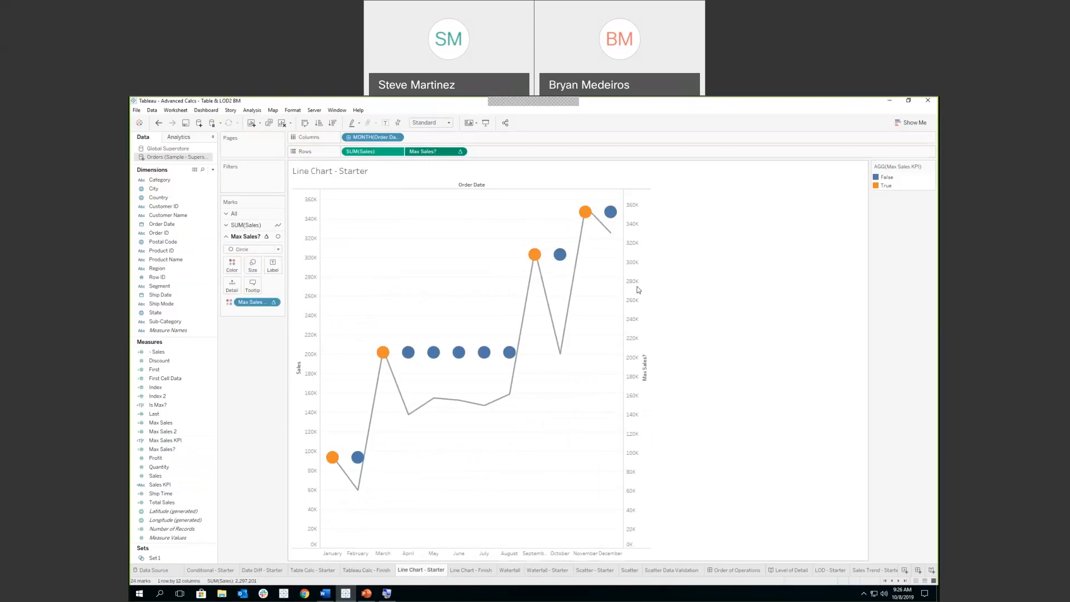
right_click(639, 288)
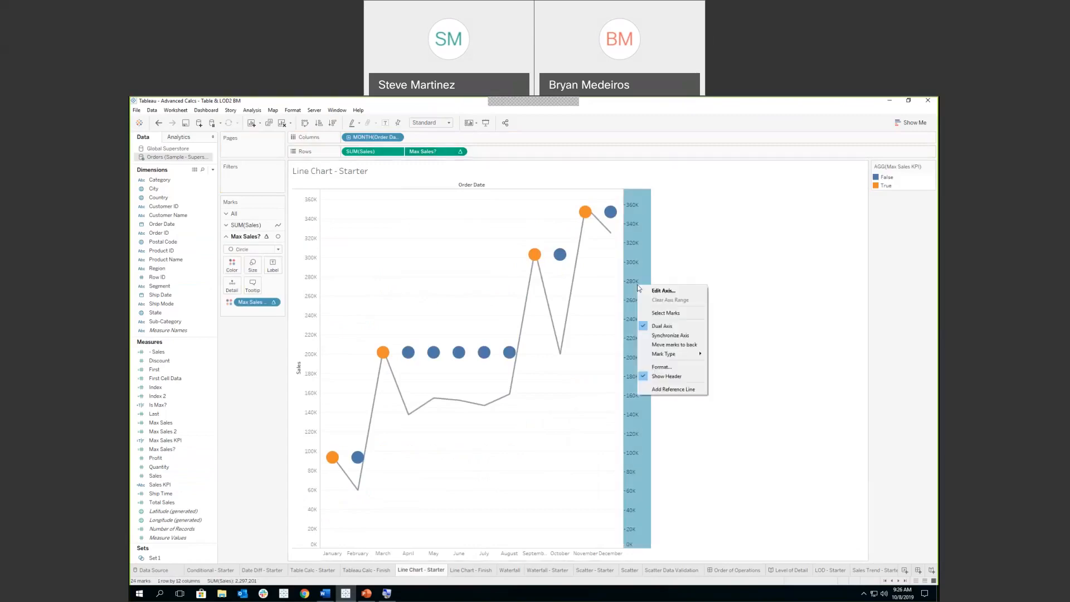
left_click(661, 336)
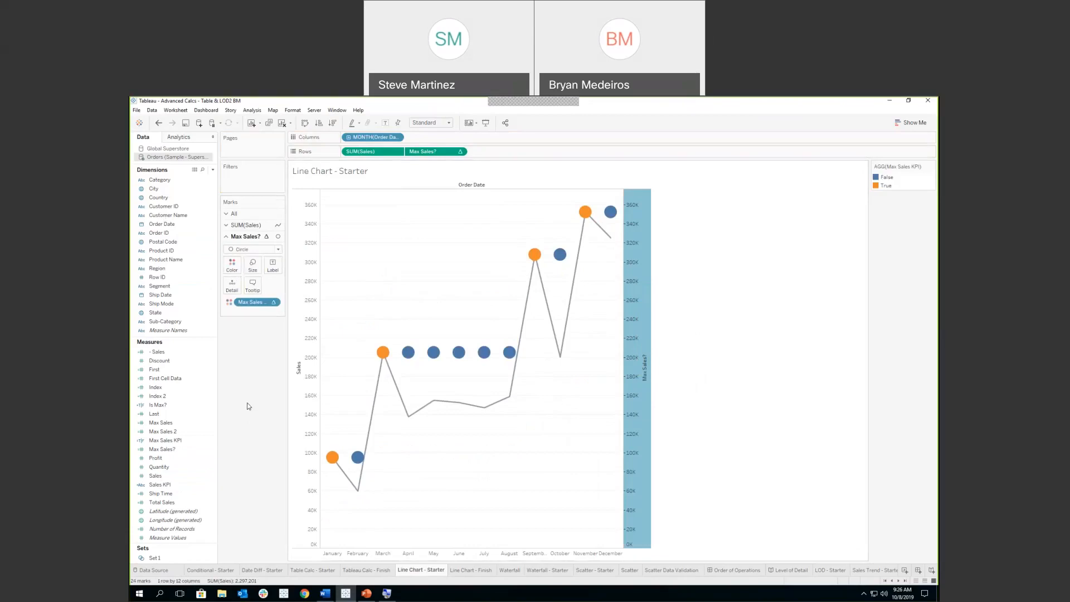
Step: Check the Line Chart - Finish sheet, and on Line Chart - Starter replace Max Sales? in the rows with a second SUM(Sales)
left_click(467, 571)
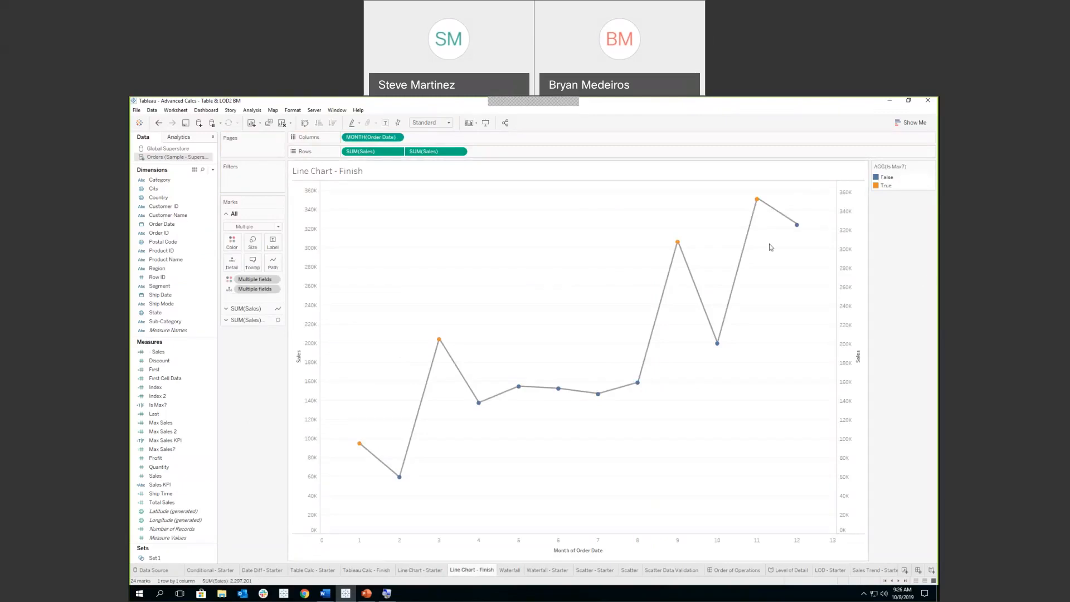
left_click(417, 571)
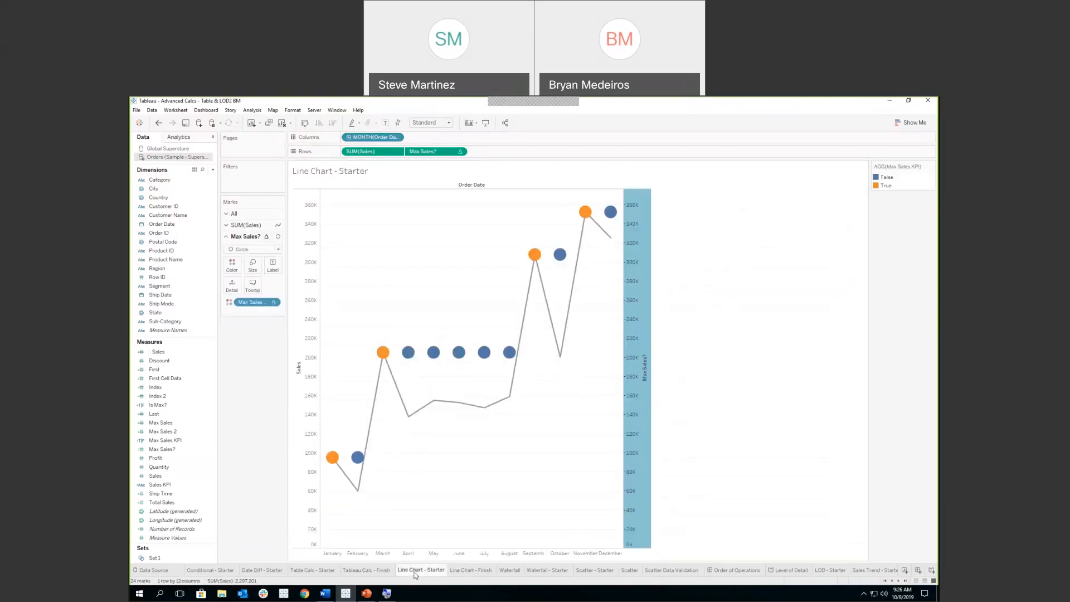
left_click_drag(434, 152, 261, 434)
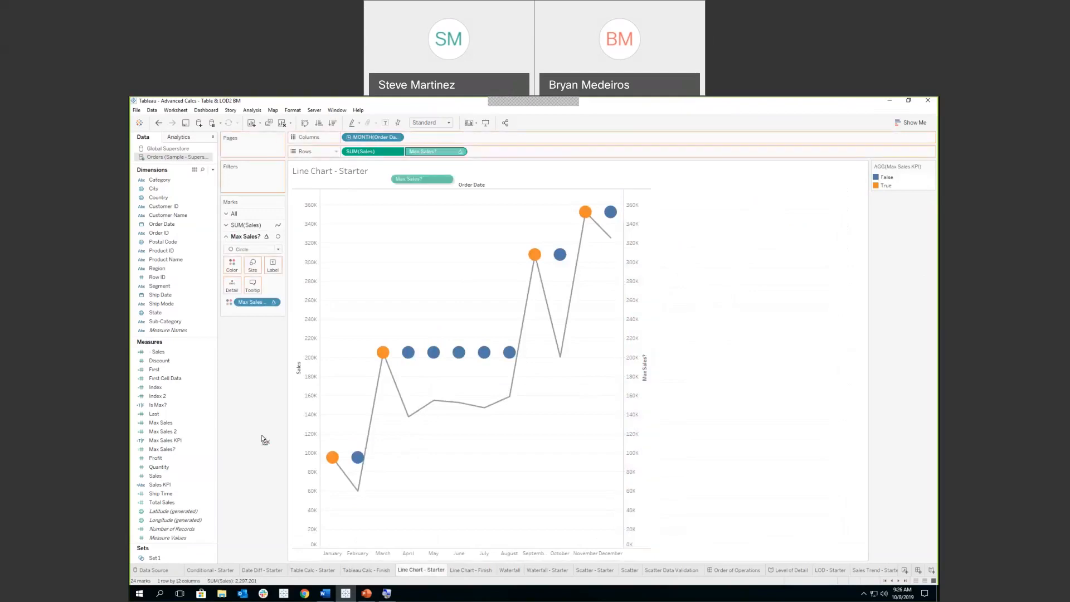
left_click_drag(372, 152, 444, 153)
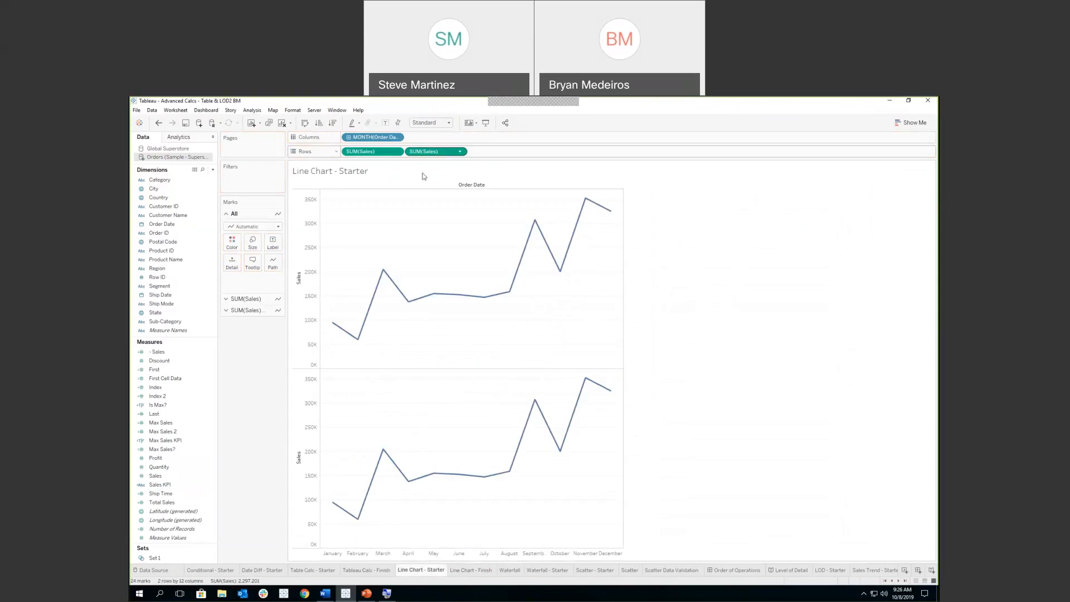
Step: Show the second SUM(Sales) chart as circles colored by Sales KPI
left_click(177, 486)
left_click_drag(186, 484, 260, 310)
left_click(254, 310)
left_click_drag(161, 484, 234, 262)
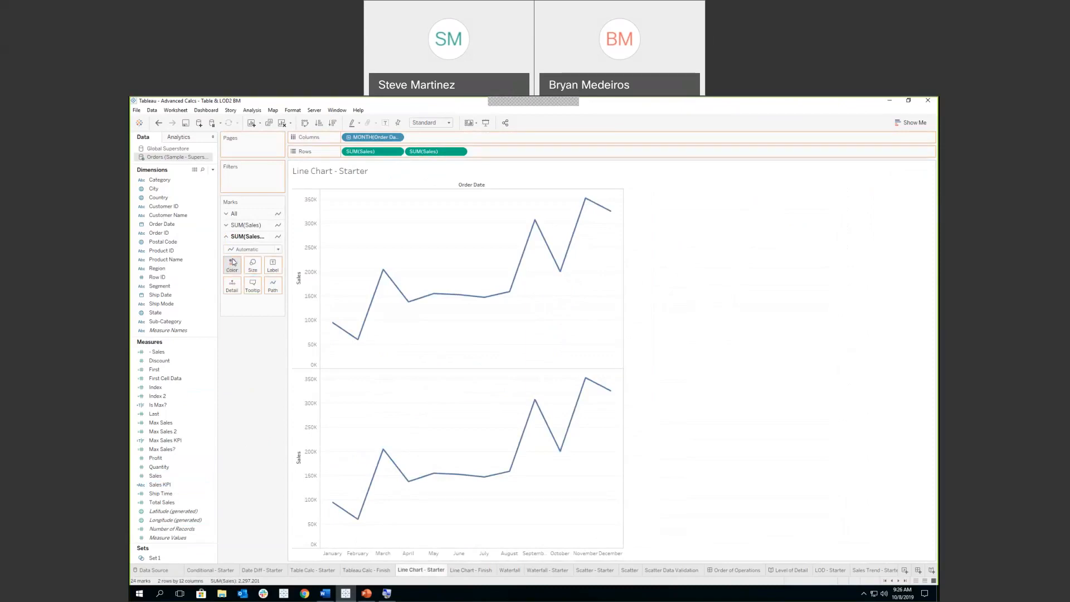
left_click(254, 249)
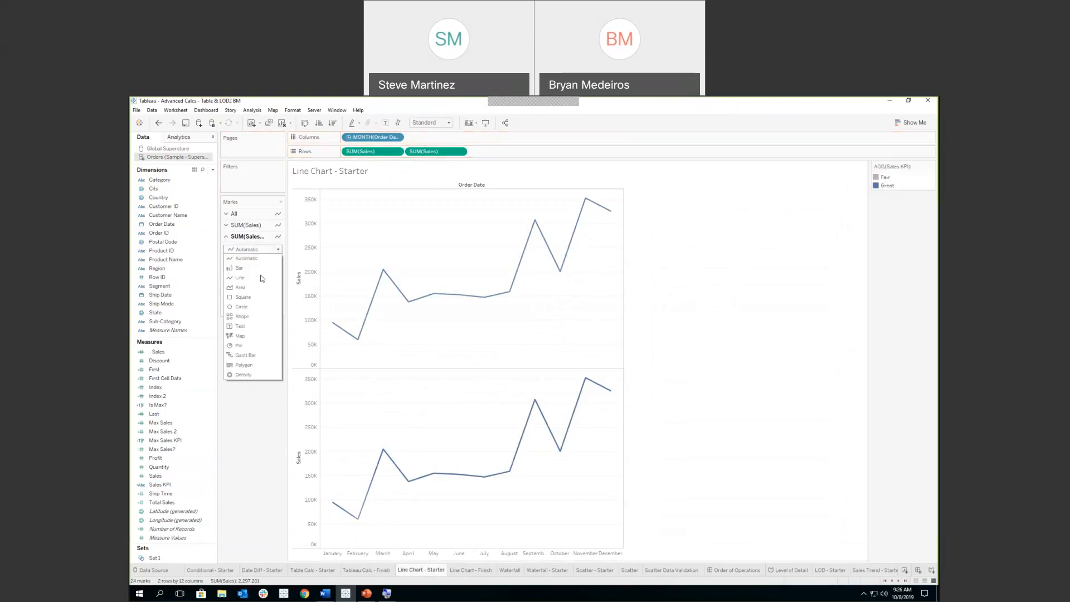
left_click(249, 308)
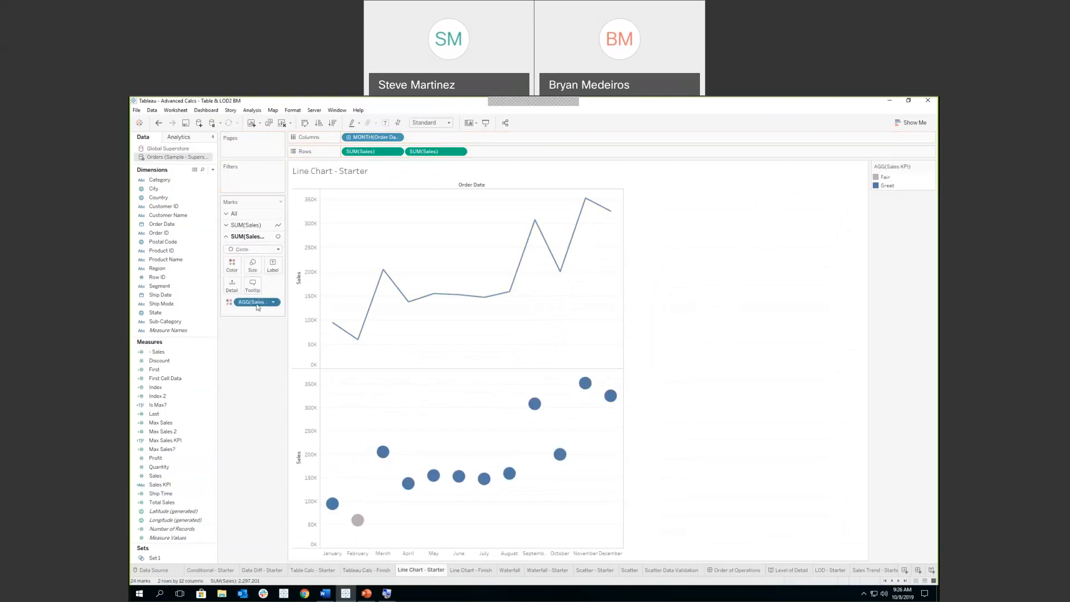
Step: Color the second SUM(Sales) circles by Max Sales KPI and combine both Sales measures into a dual-axis chart
left_click_drag(258, 307, 233, 266)
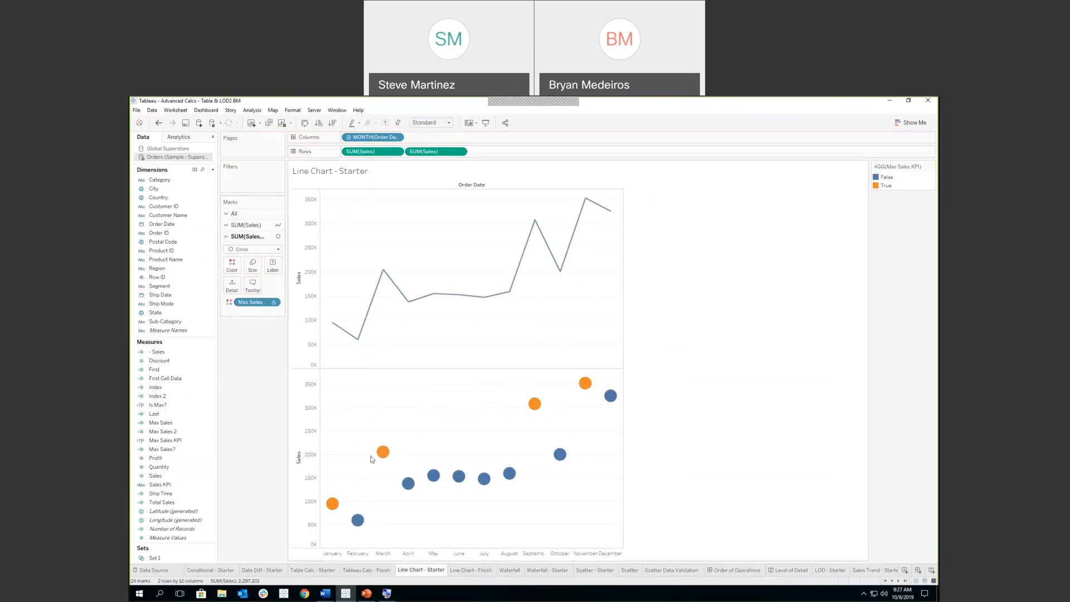
left_click(460, 151)
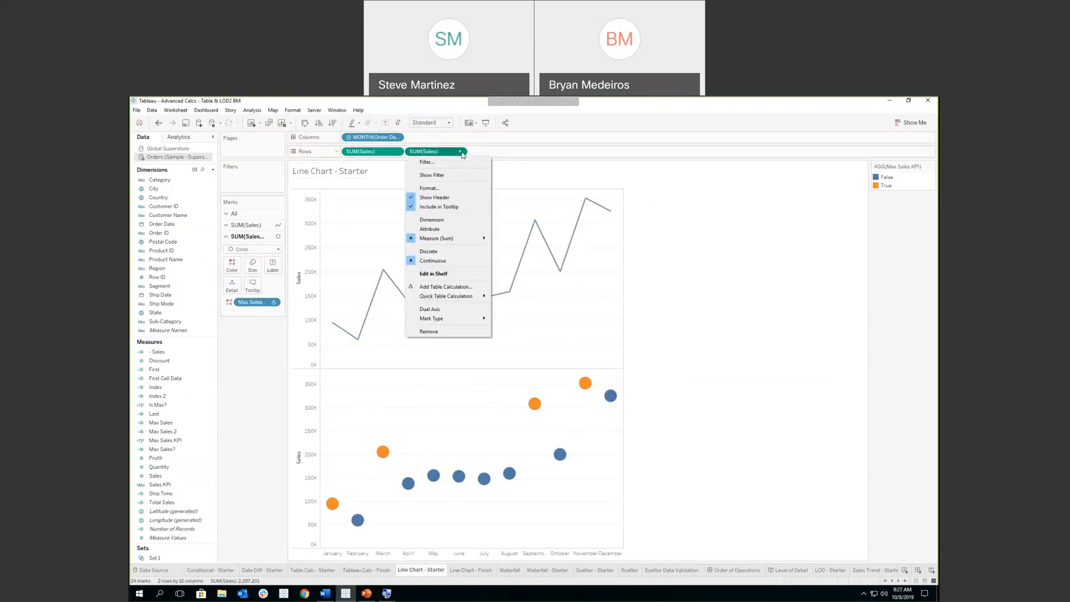
left_click(456, 310)
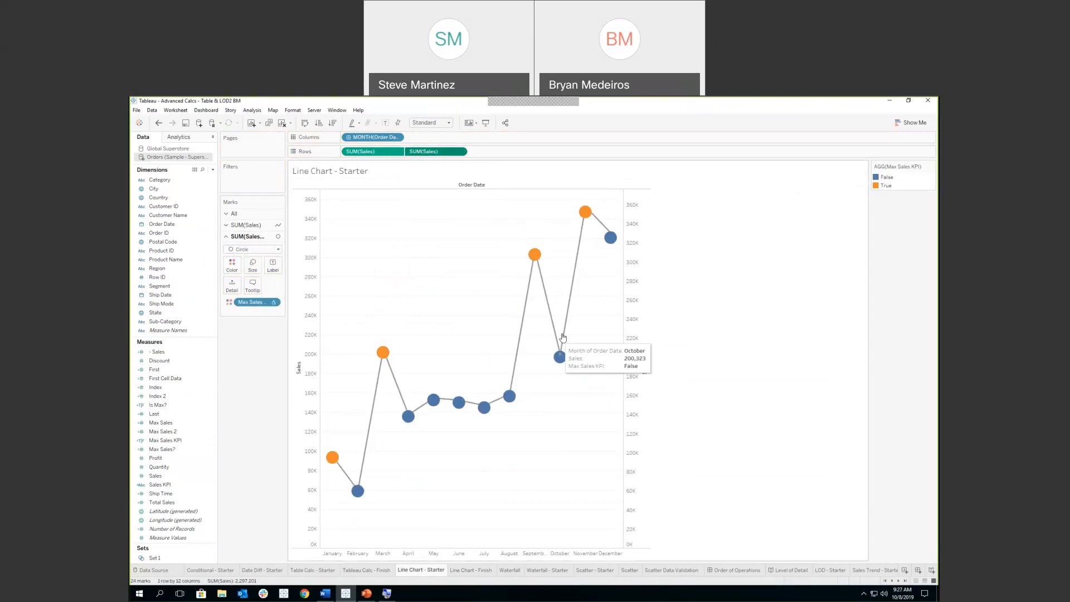
Step: Synchronize the secondary Sales axis with the primary one and hide its header
right_click(632, 298)
left_click(654, 349)
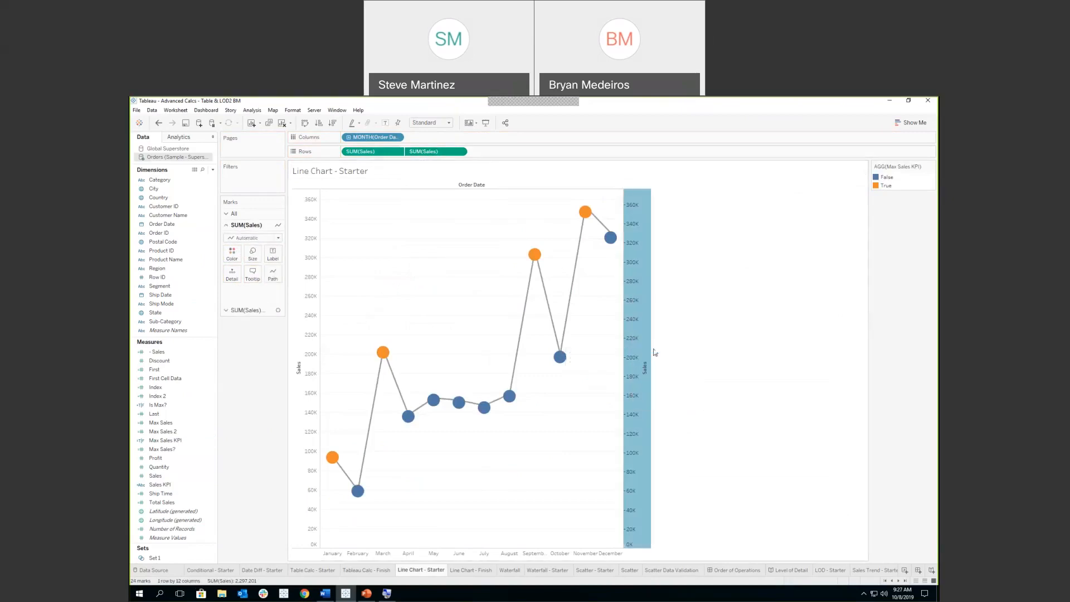
right_click(640, 342)
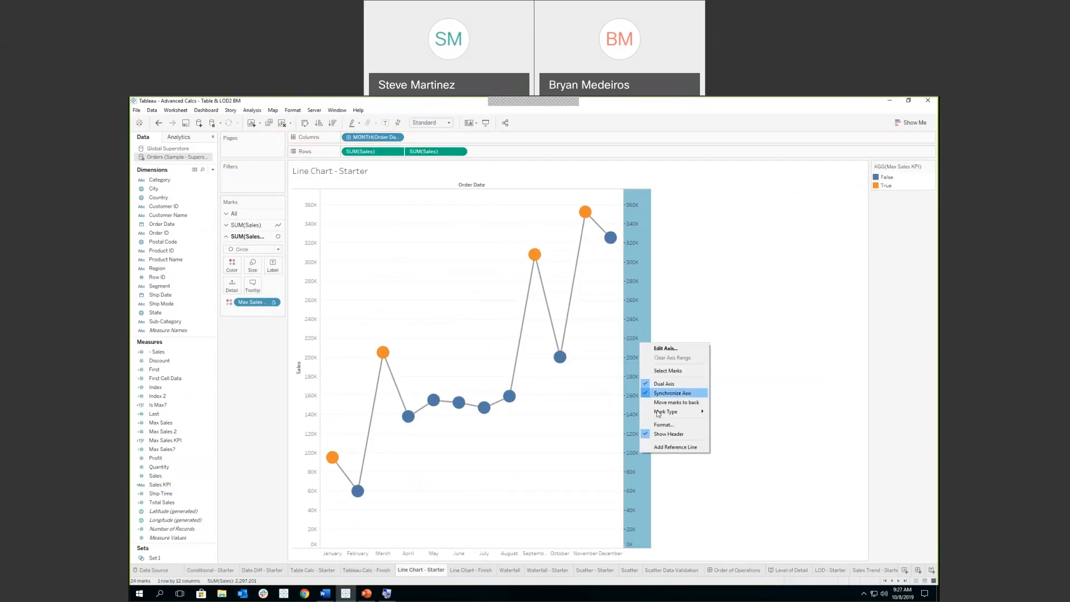
left_click(666, 434)
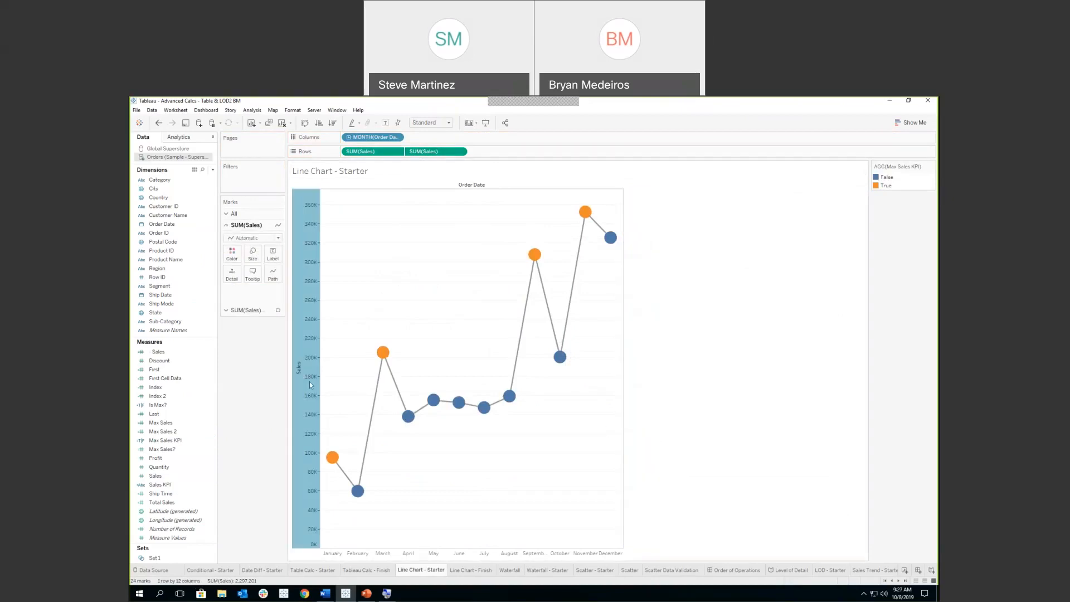
left_click(494, 456)
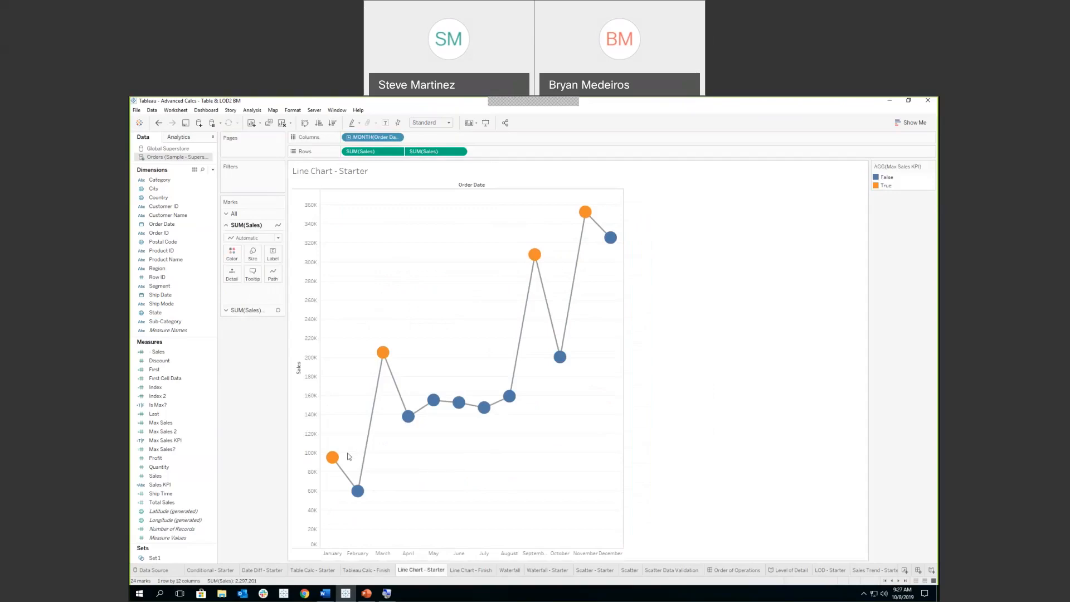
mouse_move(387, 355)
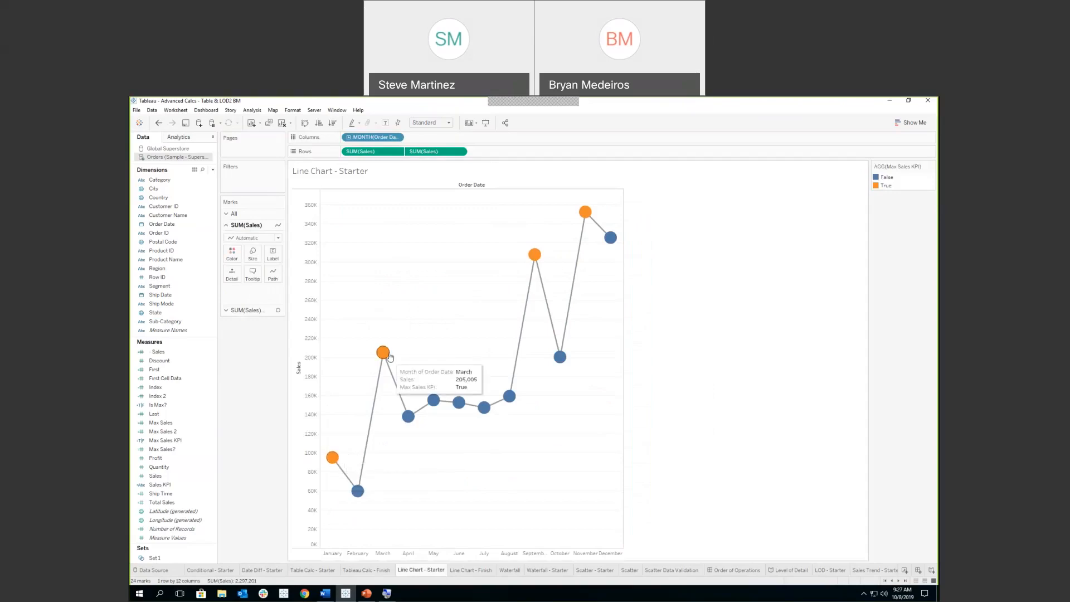
mouse_move(535, 252)
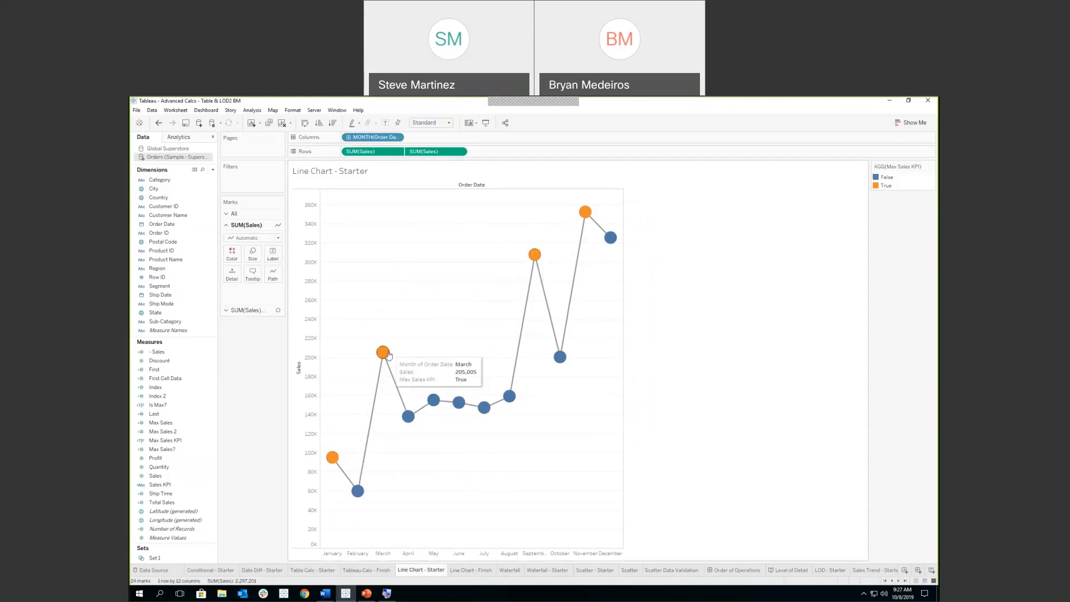
mouse_move(331, 466)
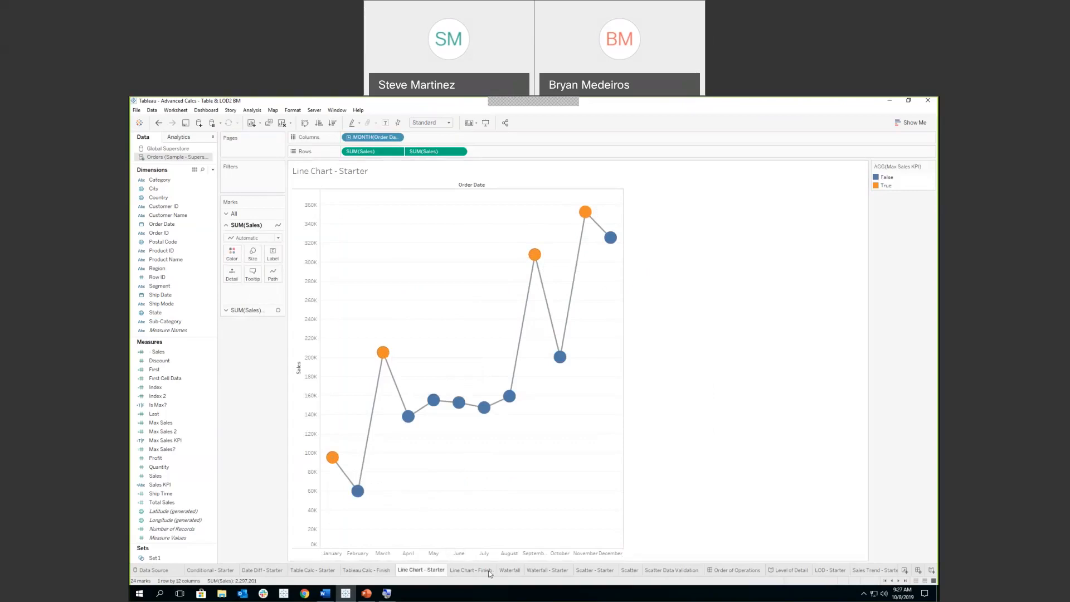
Step: Check the Waterfall sheet, and on Waterfall - Starter build a bar chart of Sales by Sub-Category
left_click(515, 572)
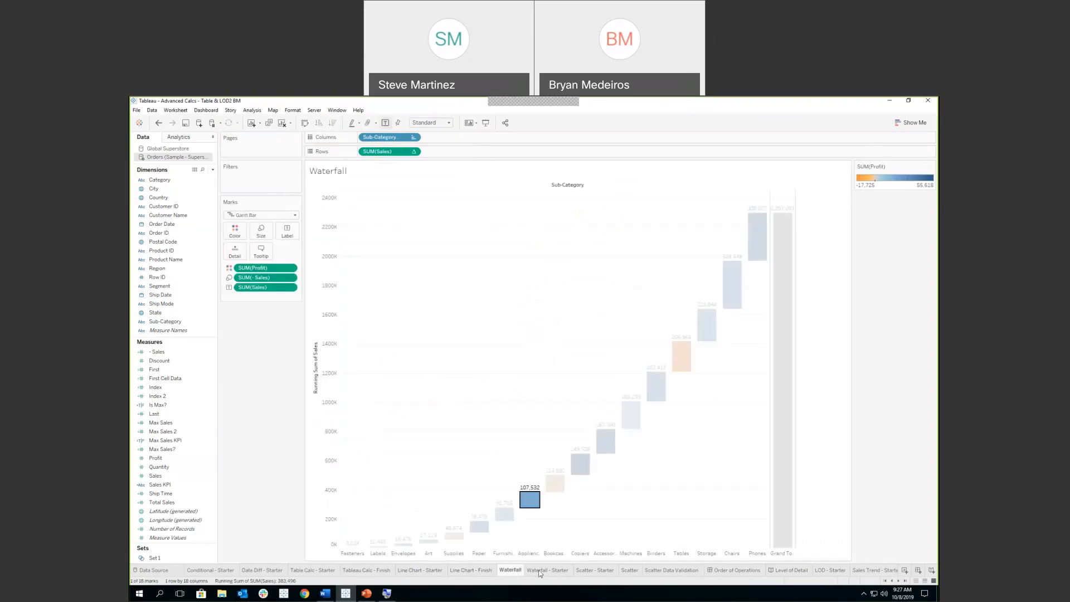
left_click(541, 570)
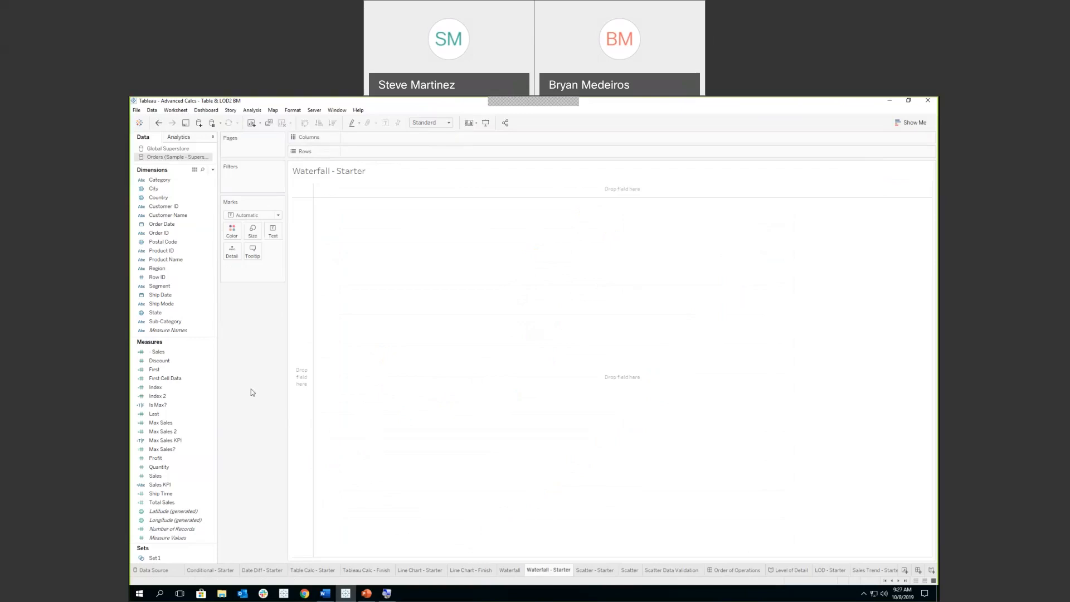
left_click(189, 495)
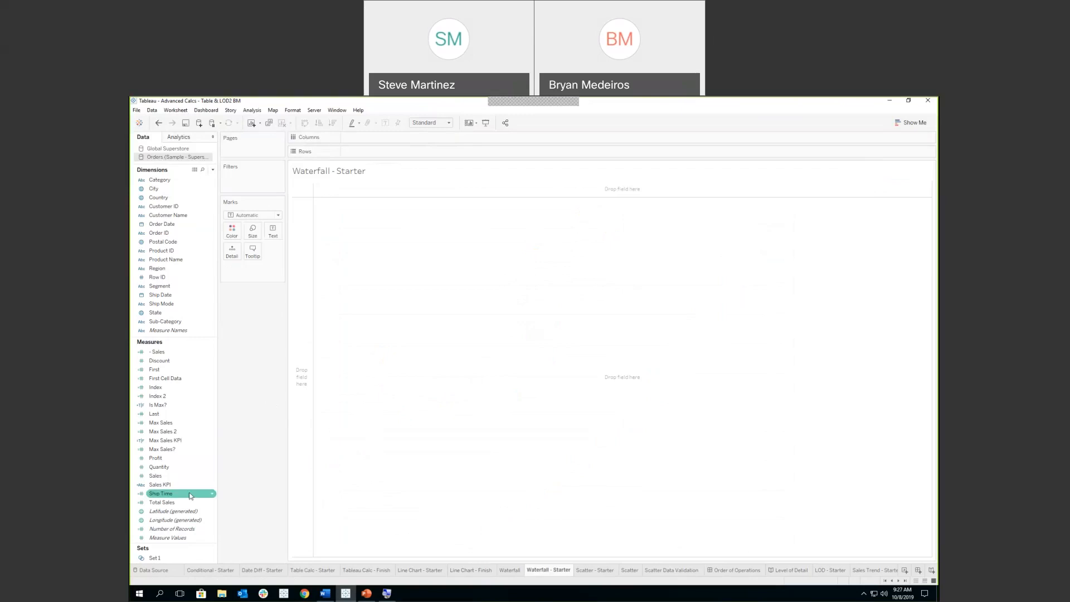
left_click(187, 485)
left_click(184, 477)
double_click(186, 477)
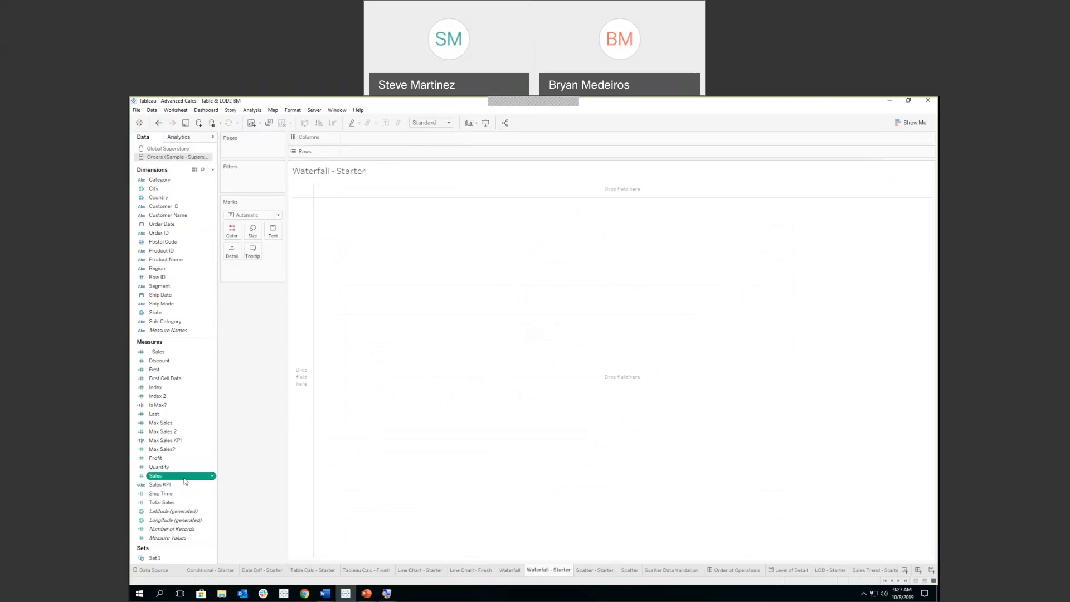
left_click(179, 322)
double_click(179, 322)
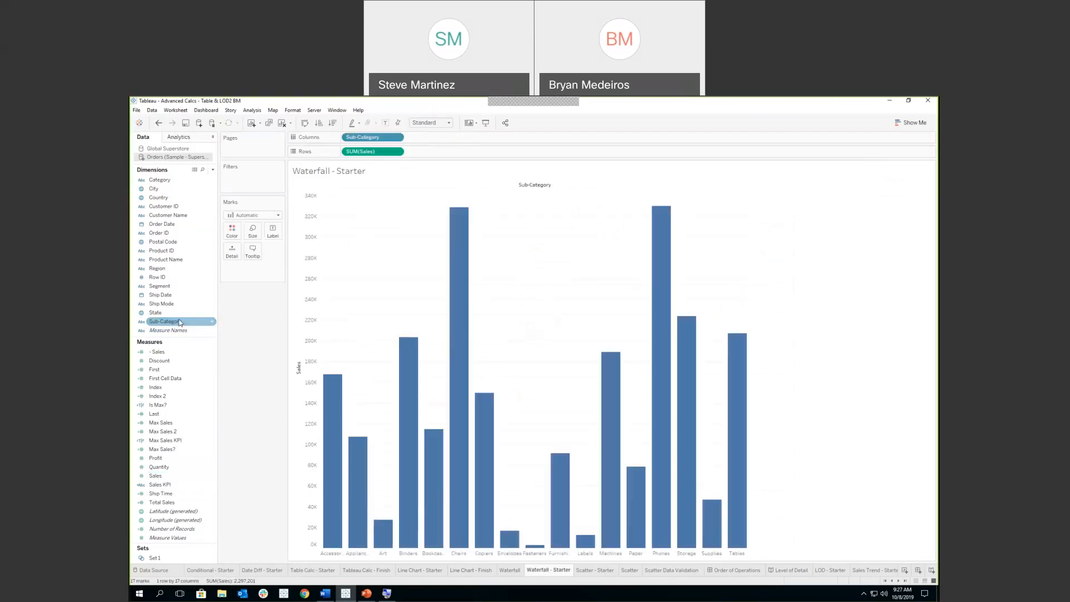
Step: Sort the sub-categories by ascending Sales and apply a Running Total quick table calculation to SUM(Sales) in the rows
left_click(299, 357)
left_click(299, 357)
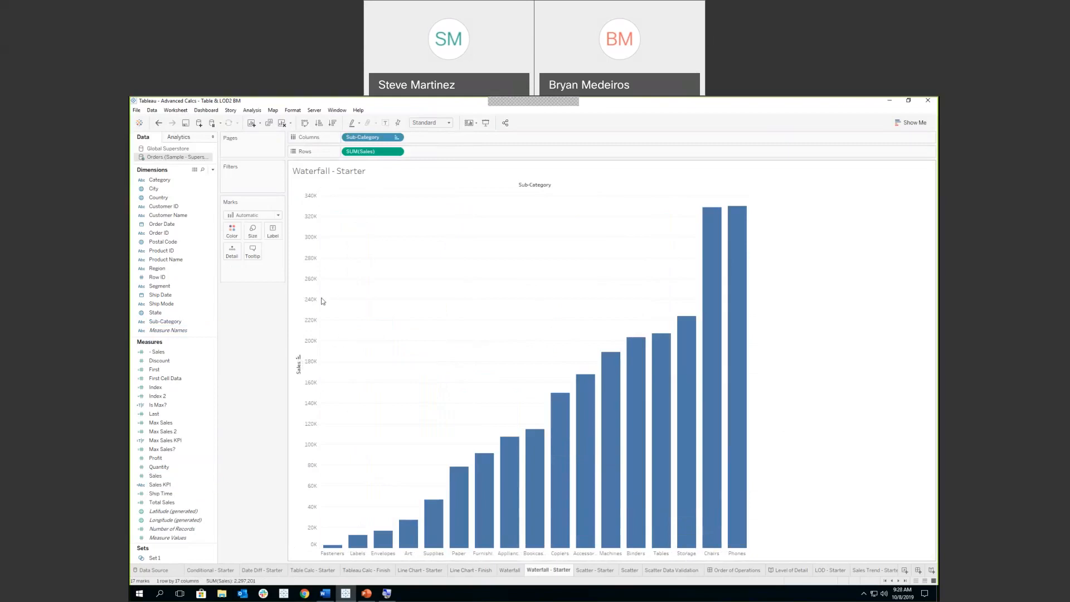
left_click(397, 152)
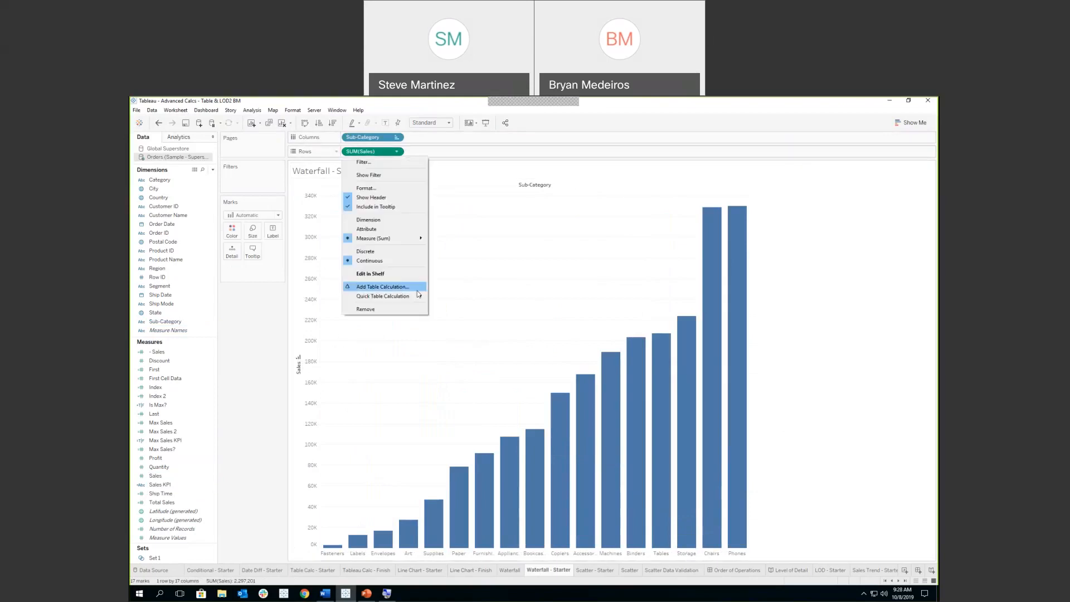
mouse_move(415, 297)
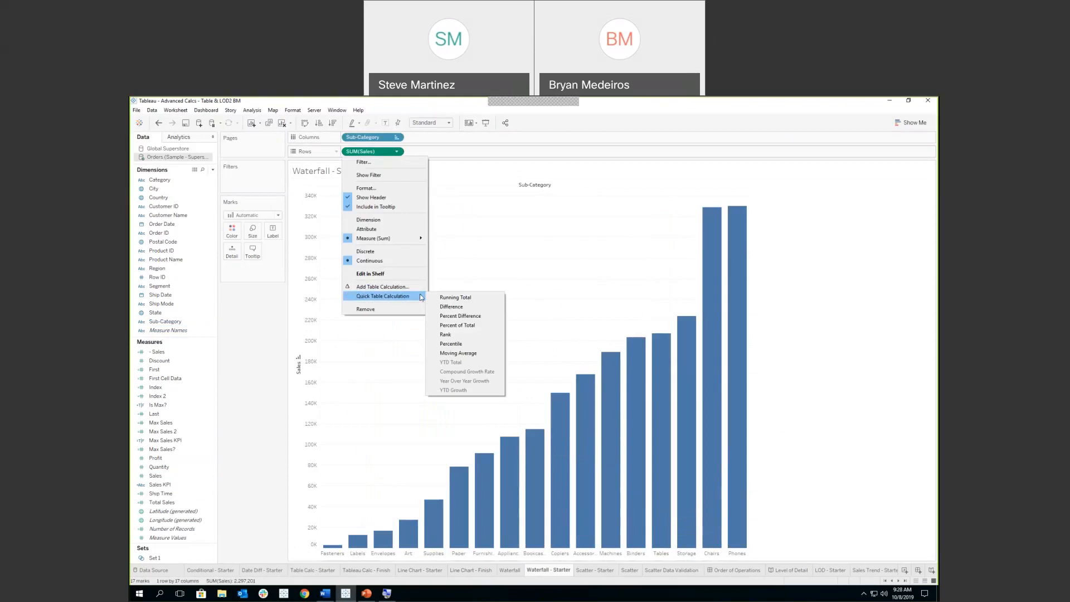
left_click(458, 299)
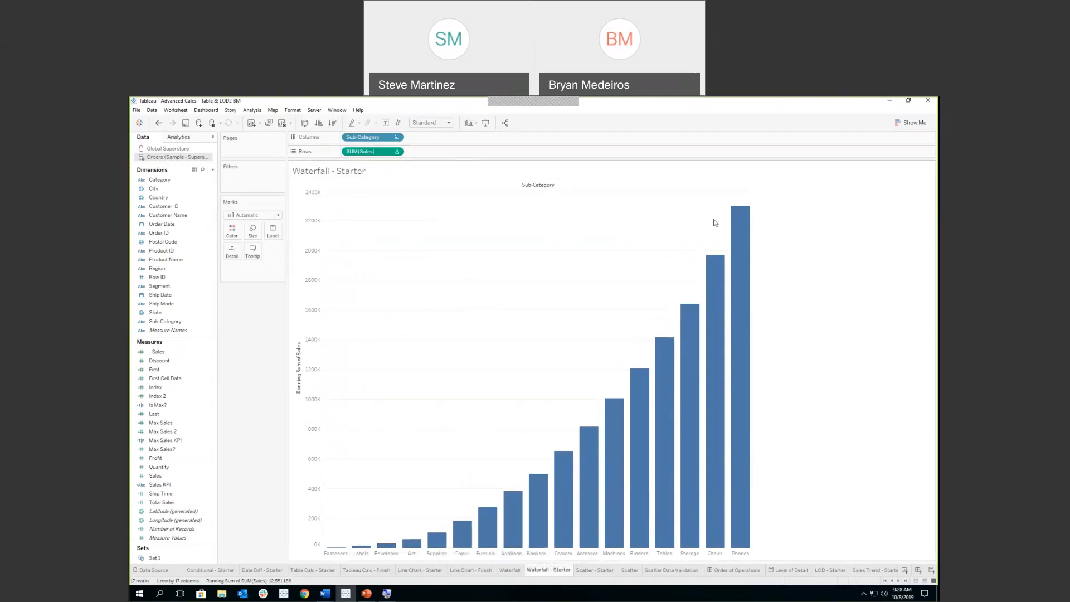
Step: Change the mark type to Gantt Bar and size the marks by Sales
left_click(278, 215)
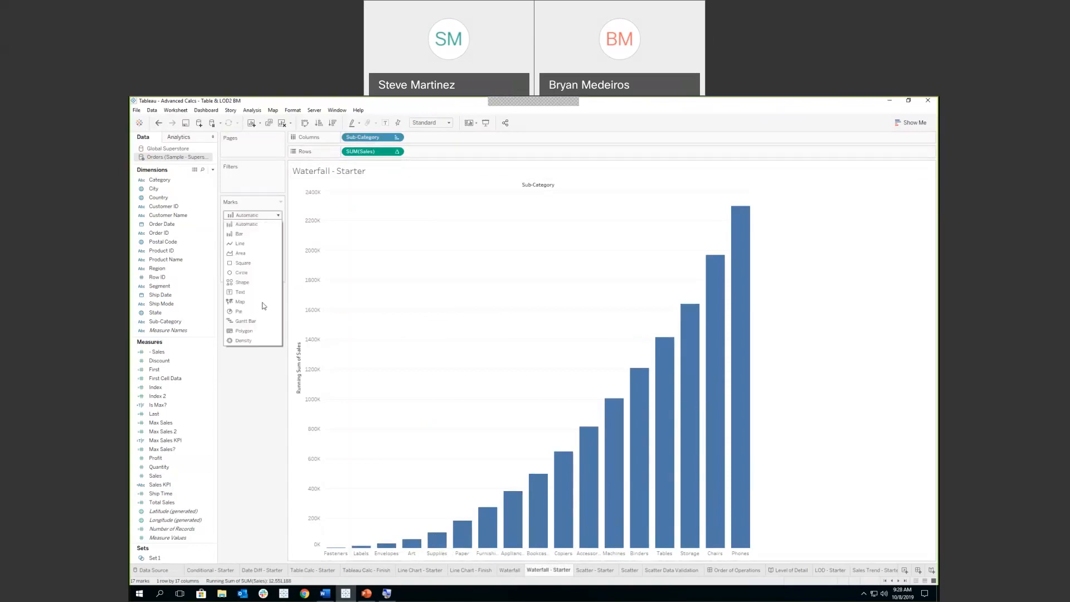
left_click(245, 322)
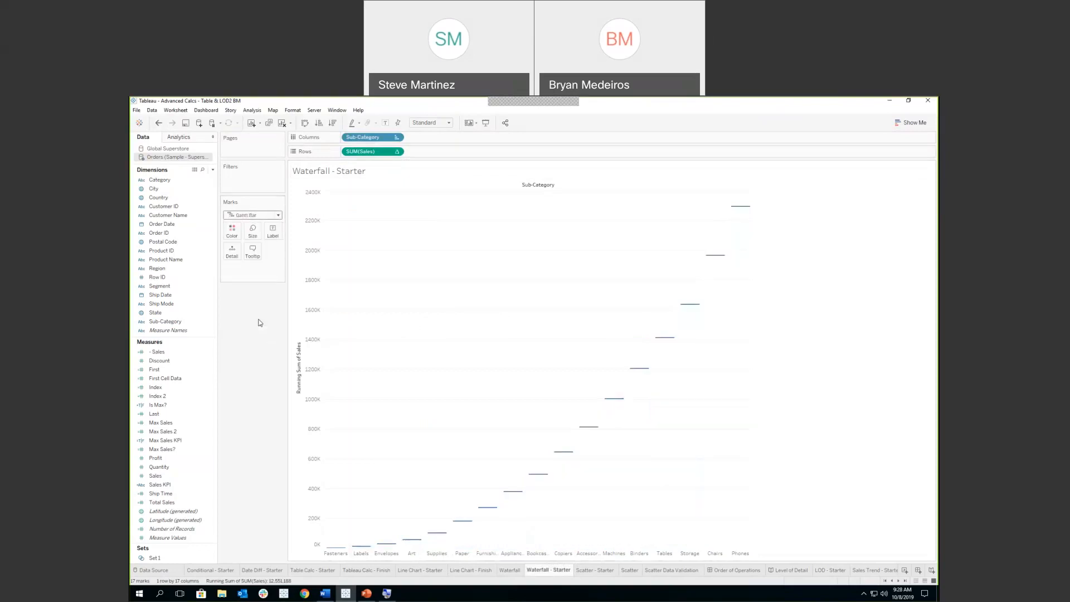
left_click(175, 478)
left_click_drag(175, 479, 253, 234)
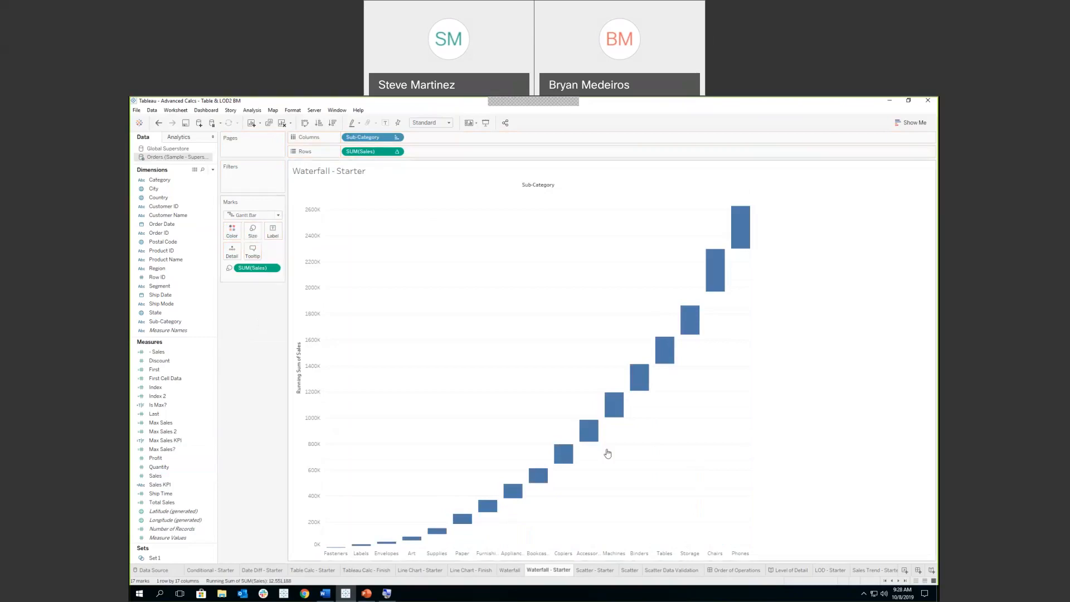
mouse_move(564, 462)
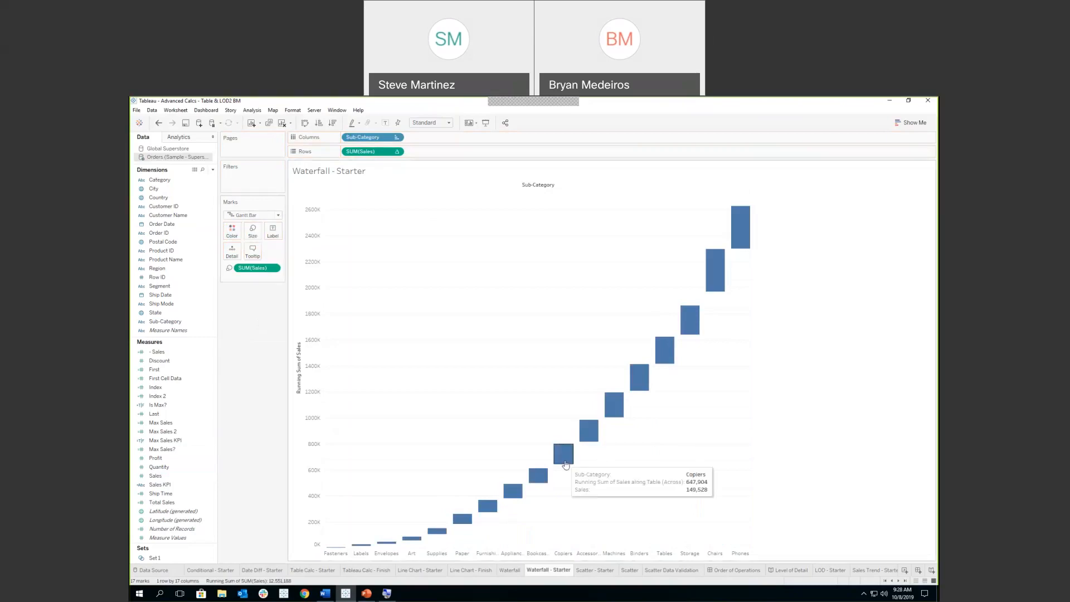
mouse_move(584, 437)
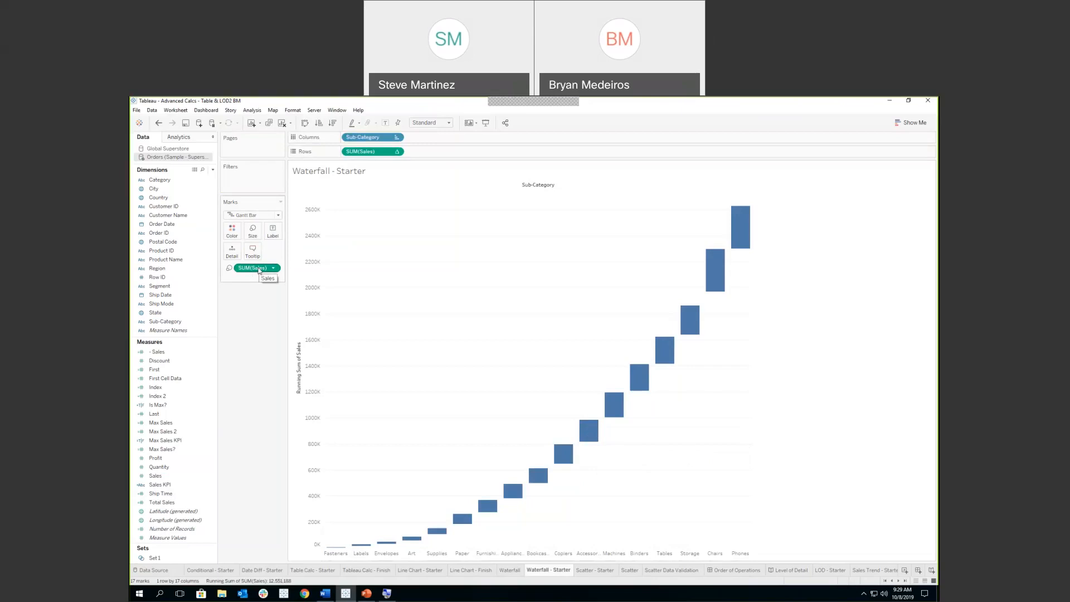
Step: Edit the size measure of the Gantt bars to -SUM([Sales])
double_click(258, 269)
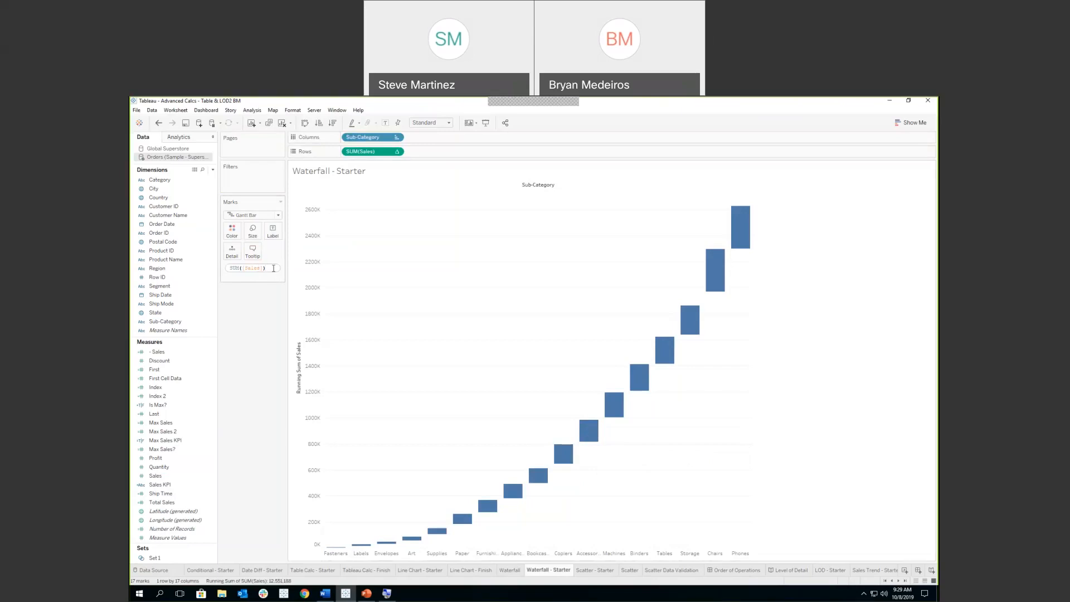
key("Home")
type("-")
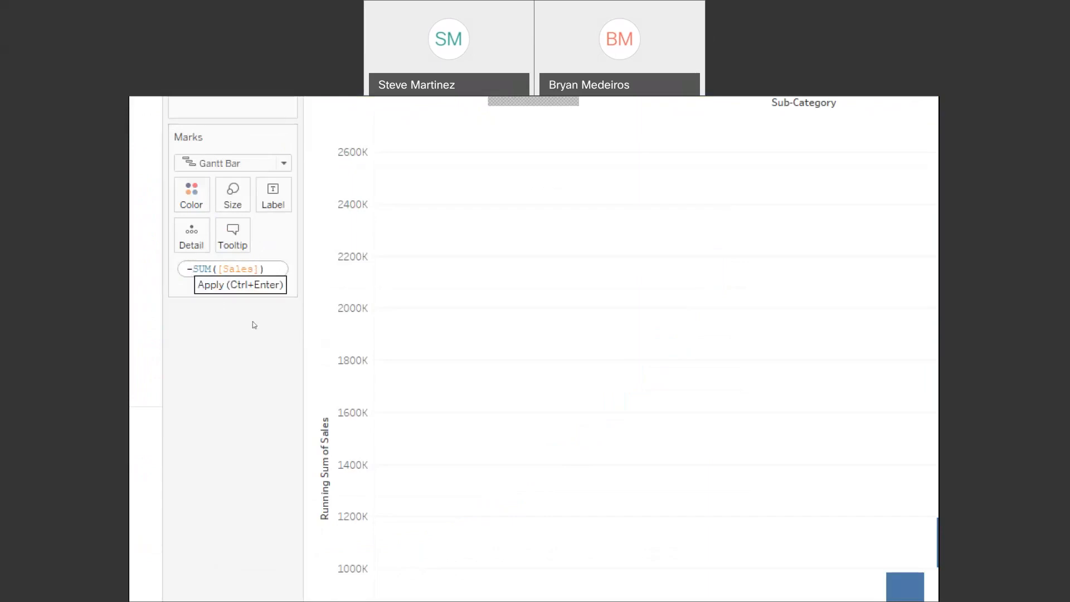
key("Return")
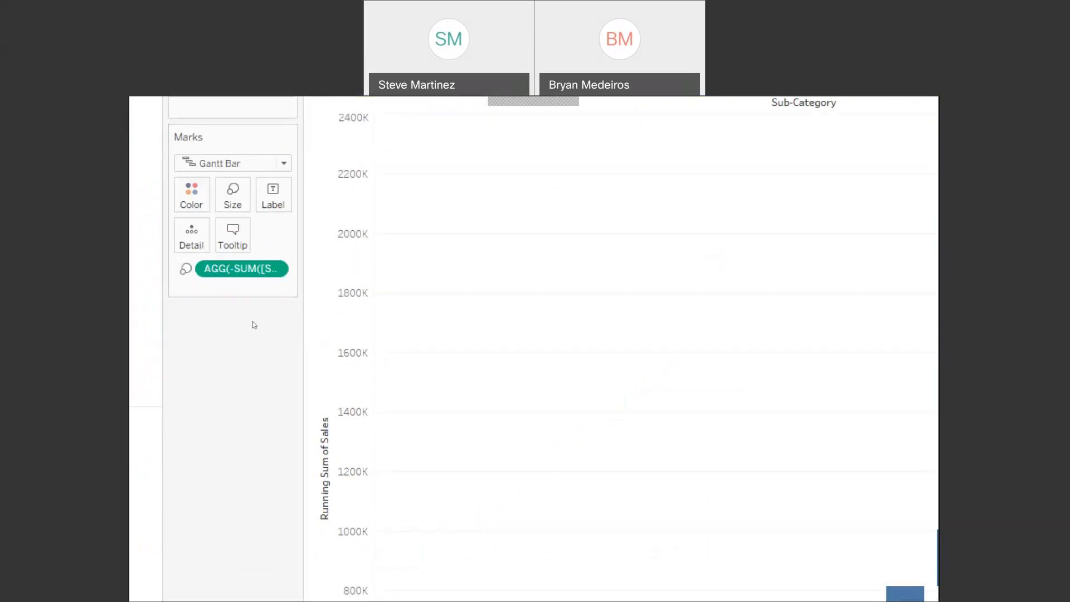
mouse_move(597, 454)
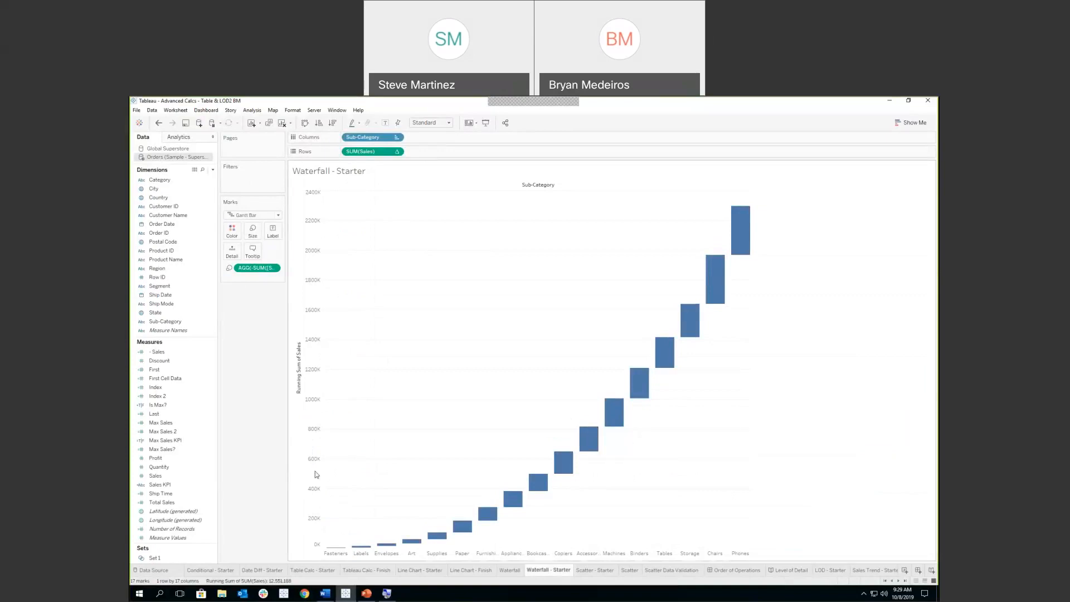
Step: Color the Gantt bars by Profit and label them with Sales
left_click(160, 459)
left_click_drag(159, 458, 229, 231)
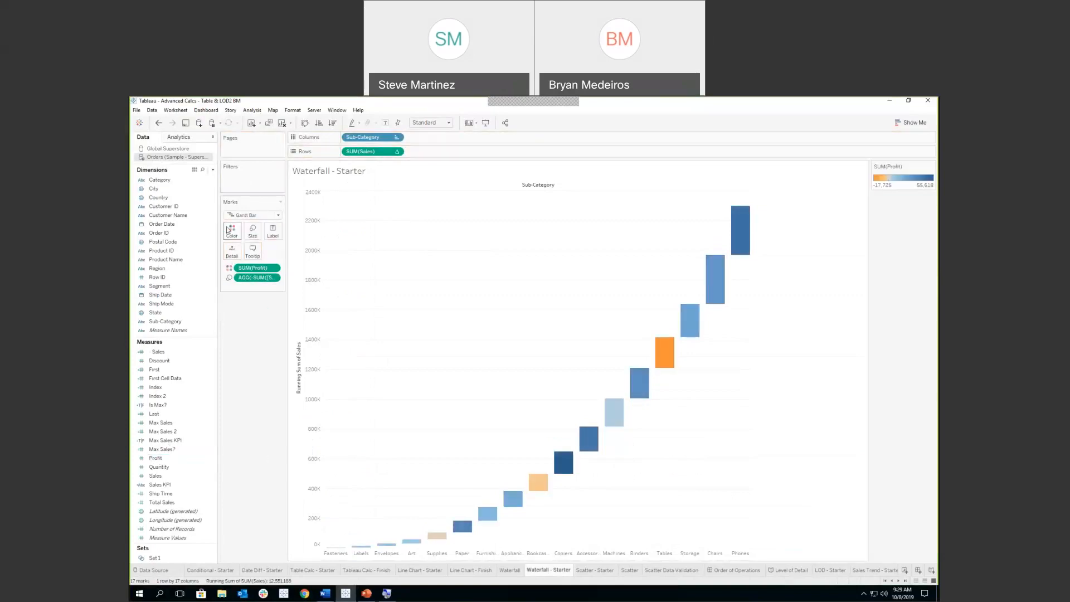
left_click_drag(156, 476, 272, 233)
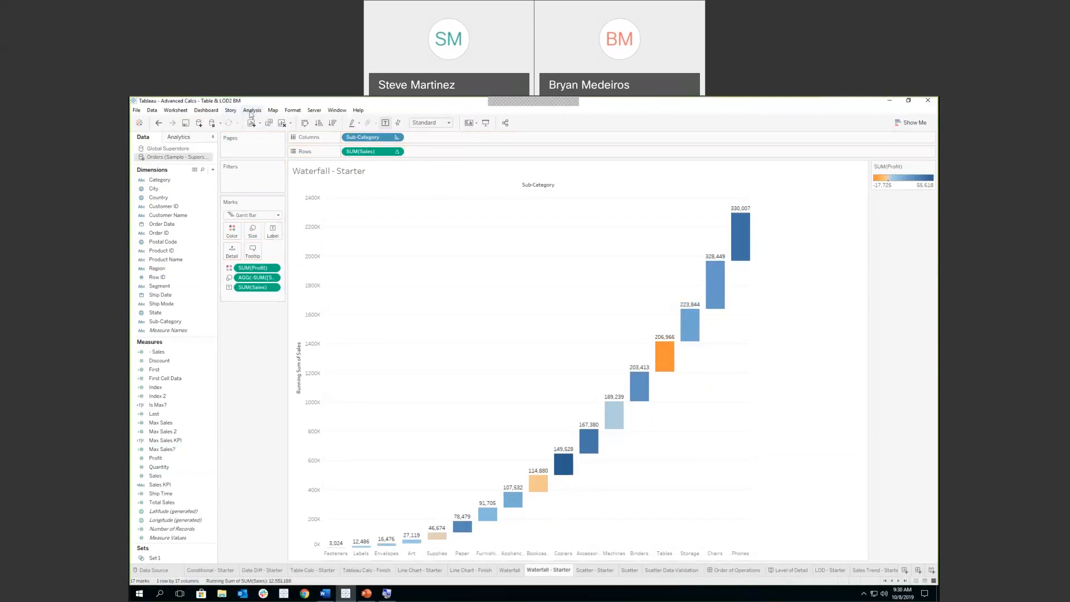
Step: Show row grand totals in the waterfall chart
left_click(251, 110)
mouse_move(287, 193)
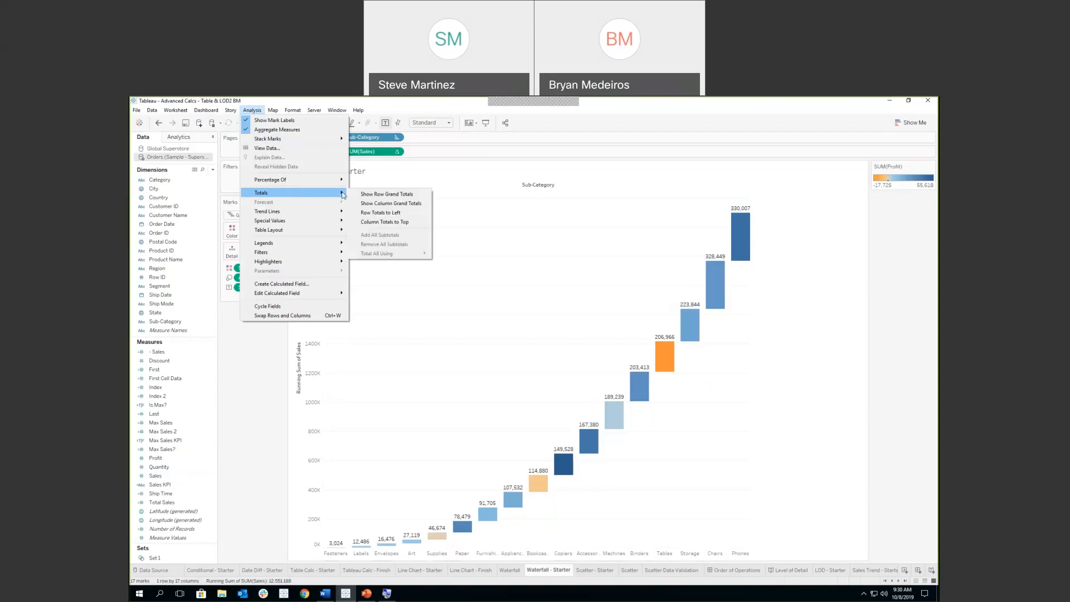
left_click(380, 197)
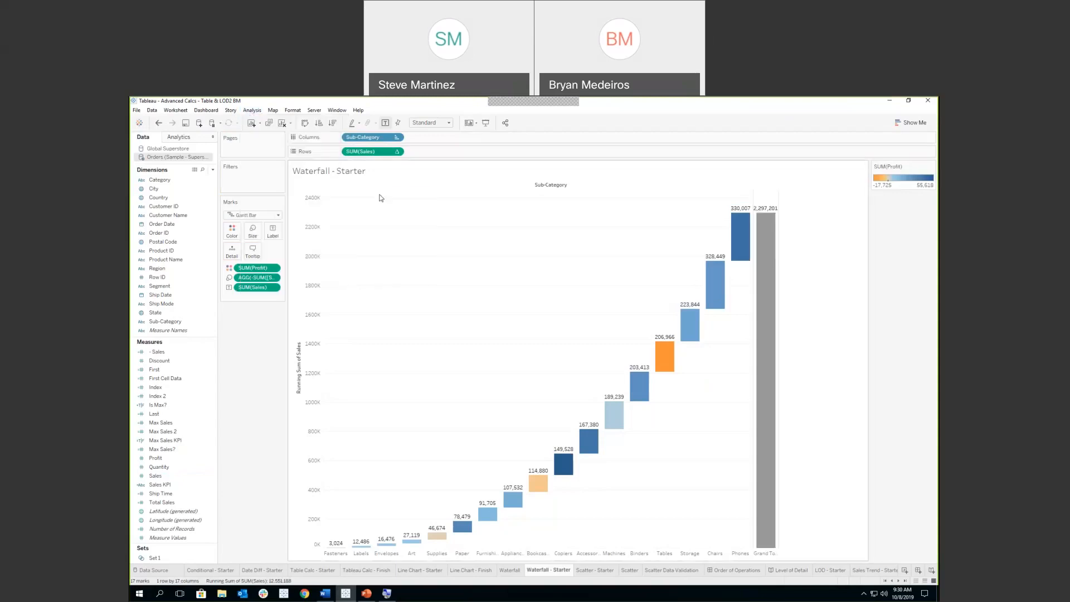
mouse_move(347, 550)
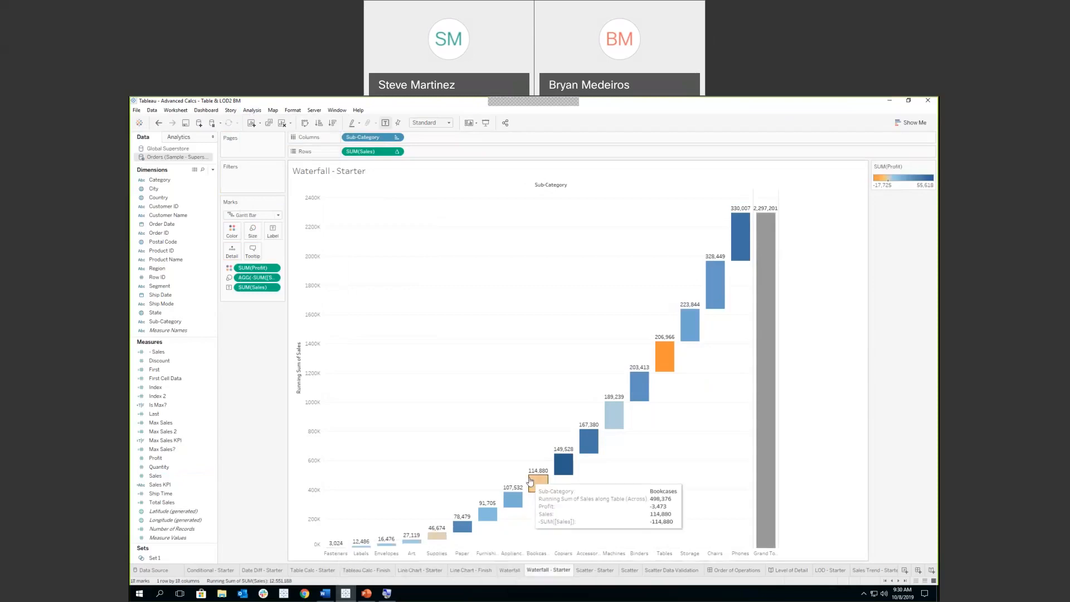
mouse_move(591, 437)
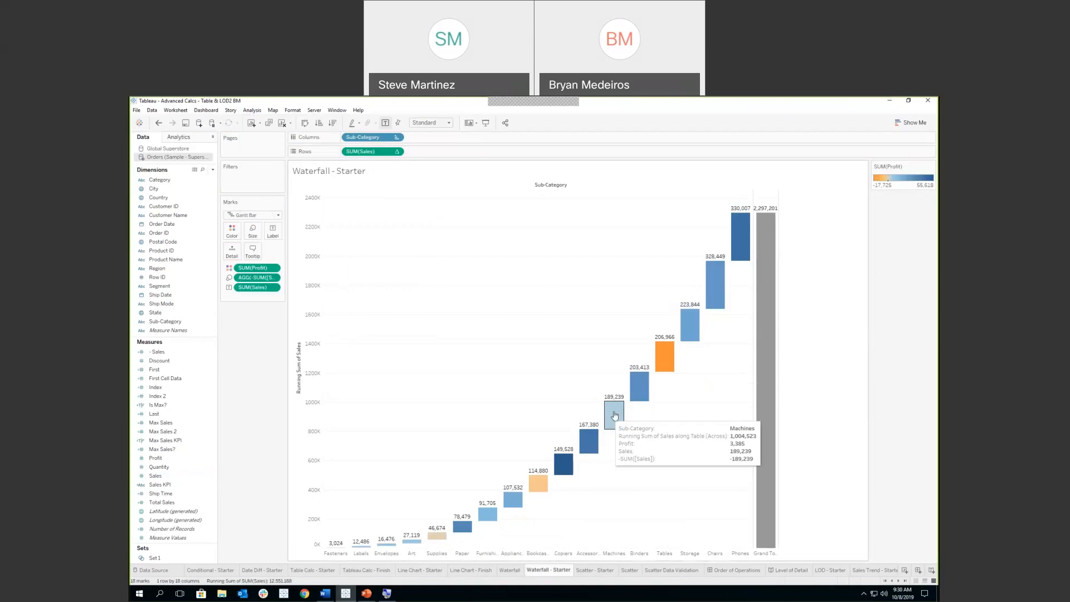
mouse_move(670, 355)
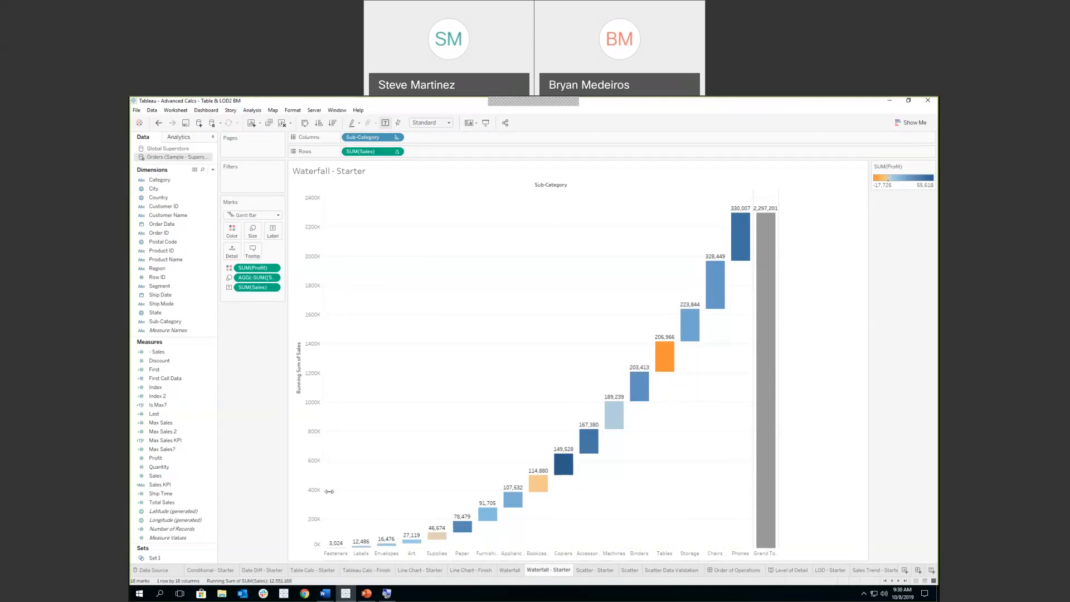
Step: On the Scatter - Starter sheet, plot Quantity on rows against Profit on columns
left_click(609, 571)
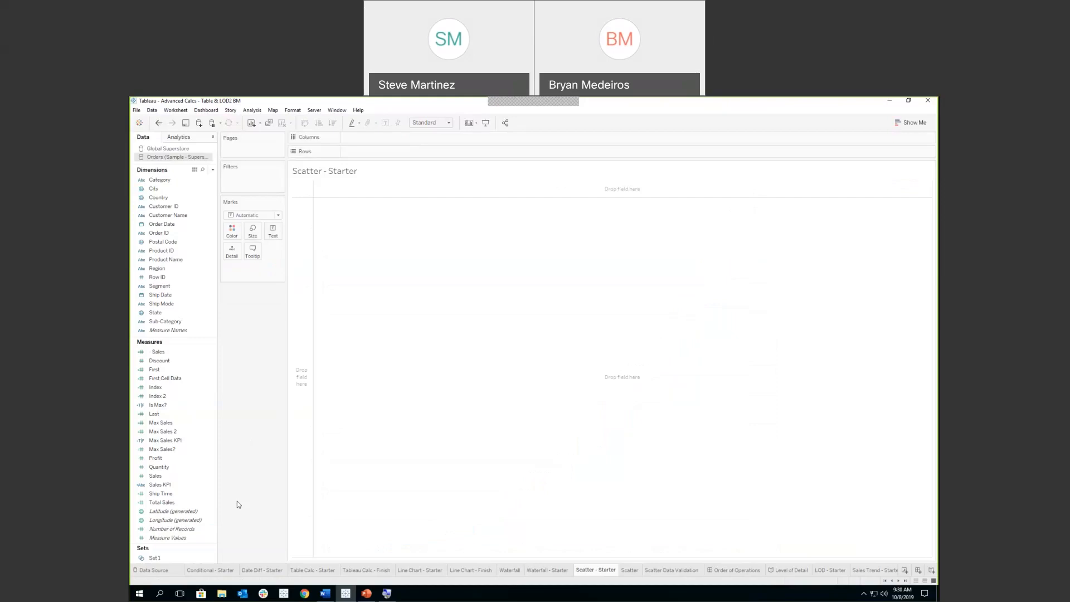
left_click(174, 467)
double_click(175, 467)
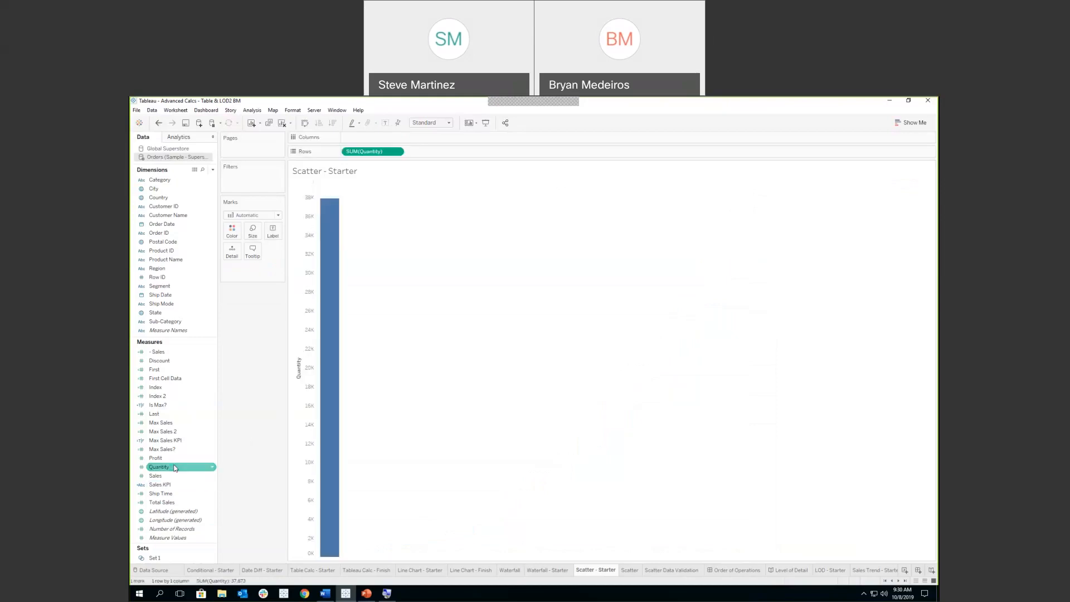
double_click(159, 458)
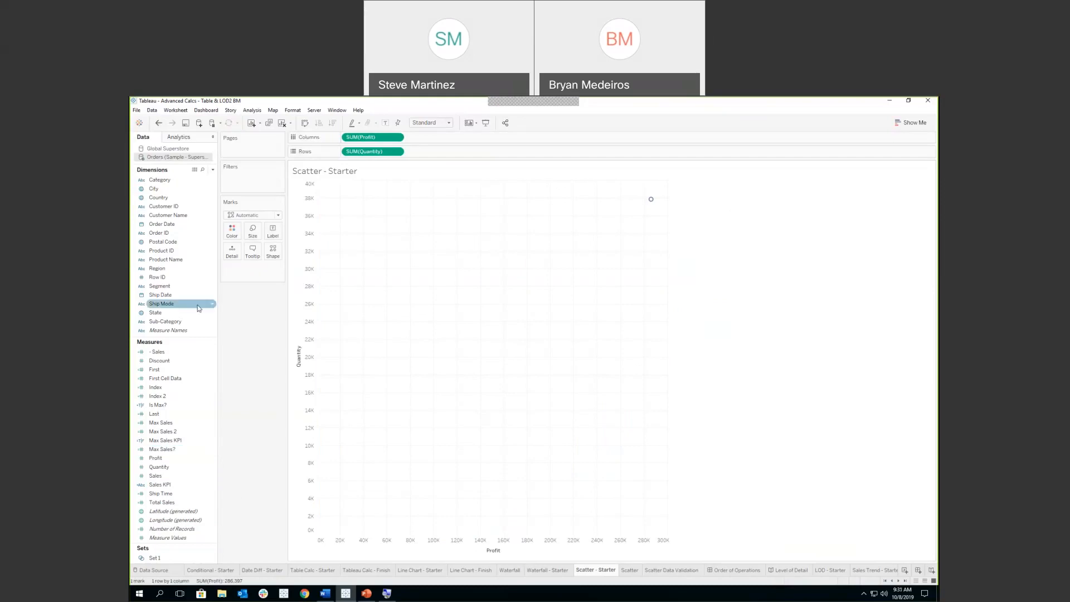
Step: Break the scatter plot down by Sub-Category as detail and size the marks by Sales
left_click_drag(163, 322, 233, 256)
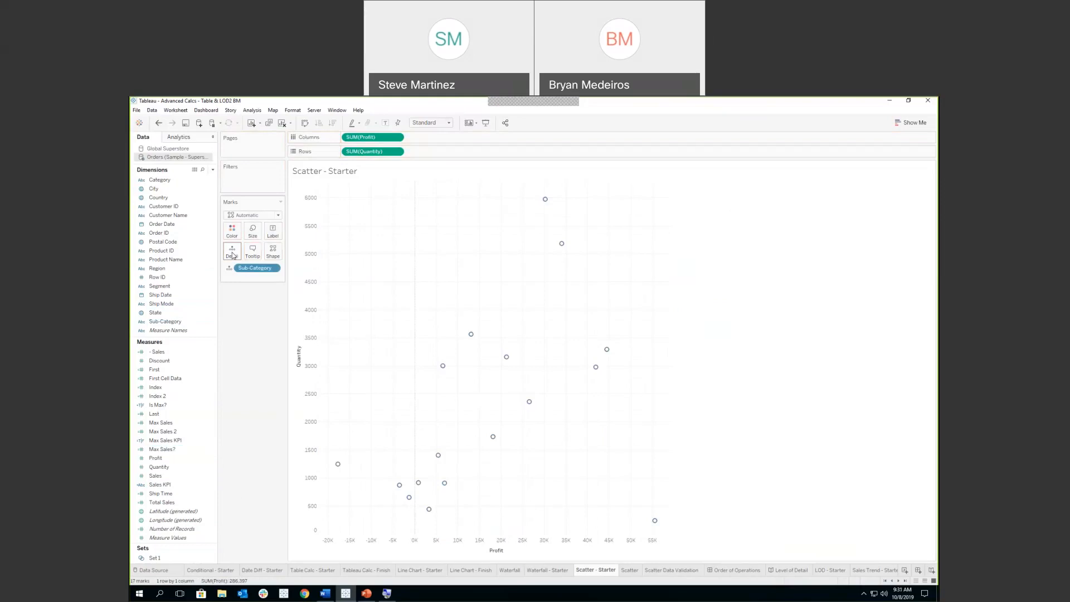
left_click_drag(155, 475, 249, 233)
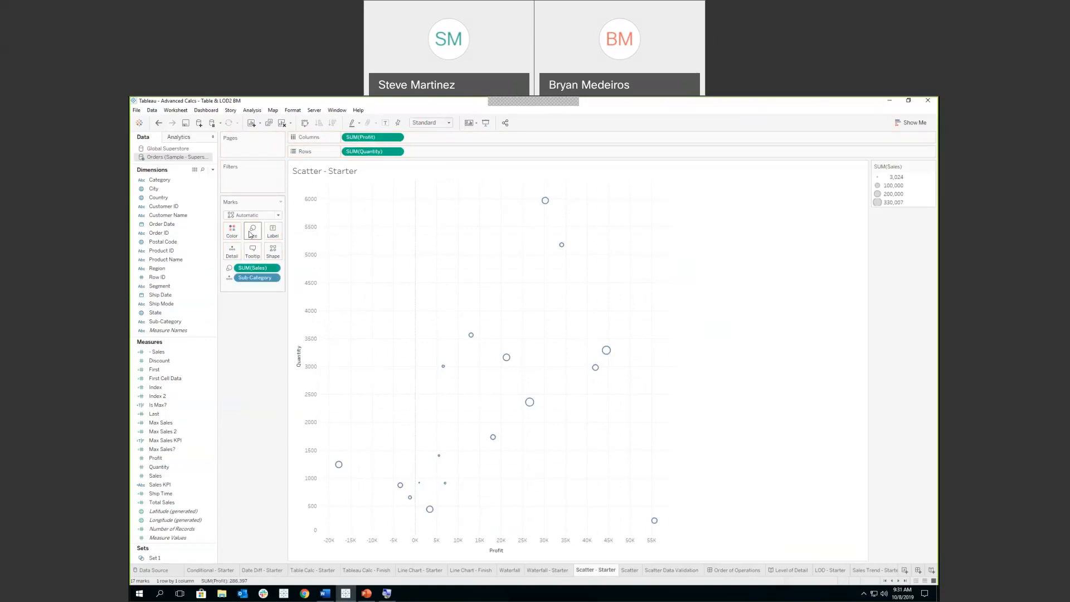
mouse_move(531, 407)
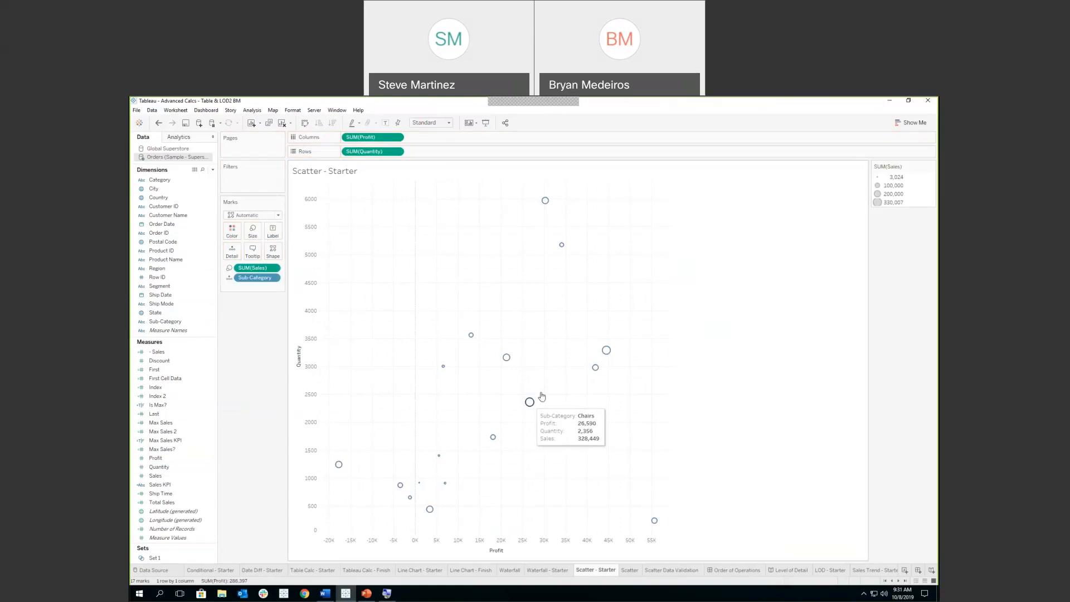
mouse_move(607, 350)
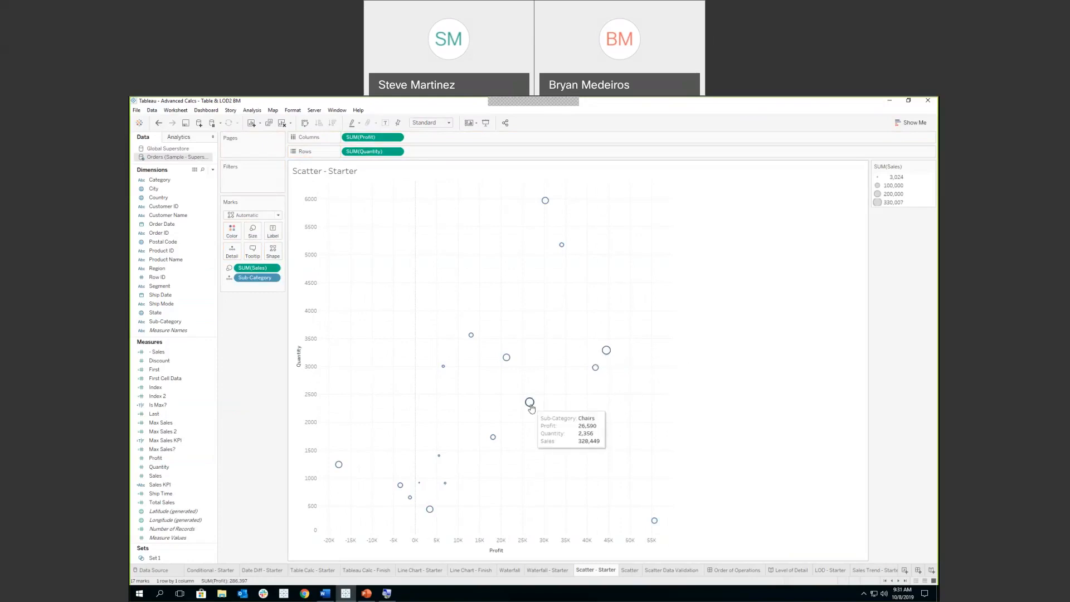
mouse_move(493, 438)
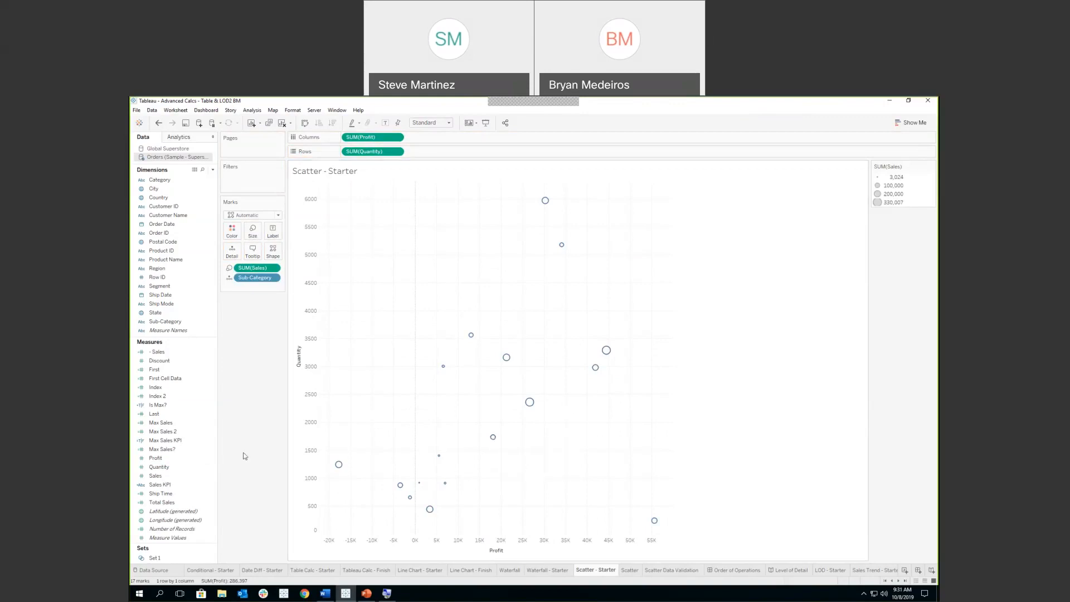
Step: Duplicate the Max Sales? calculated field
left_click(195, 457)
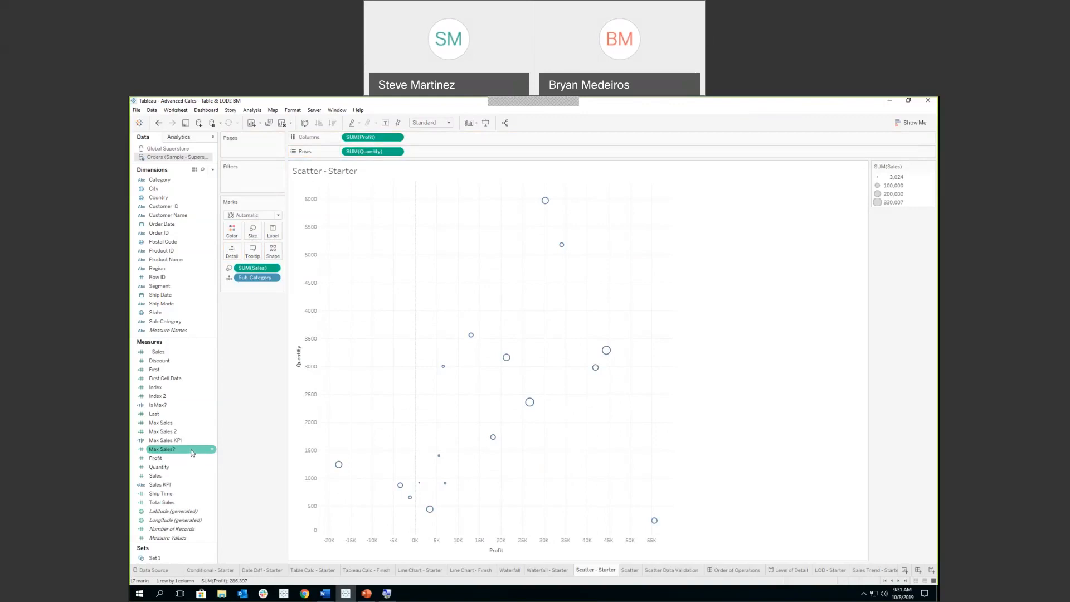
right_click(192, 452)
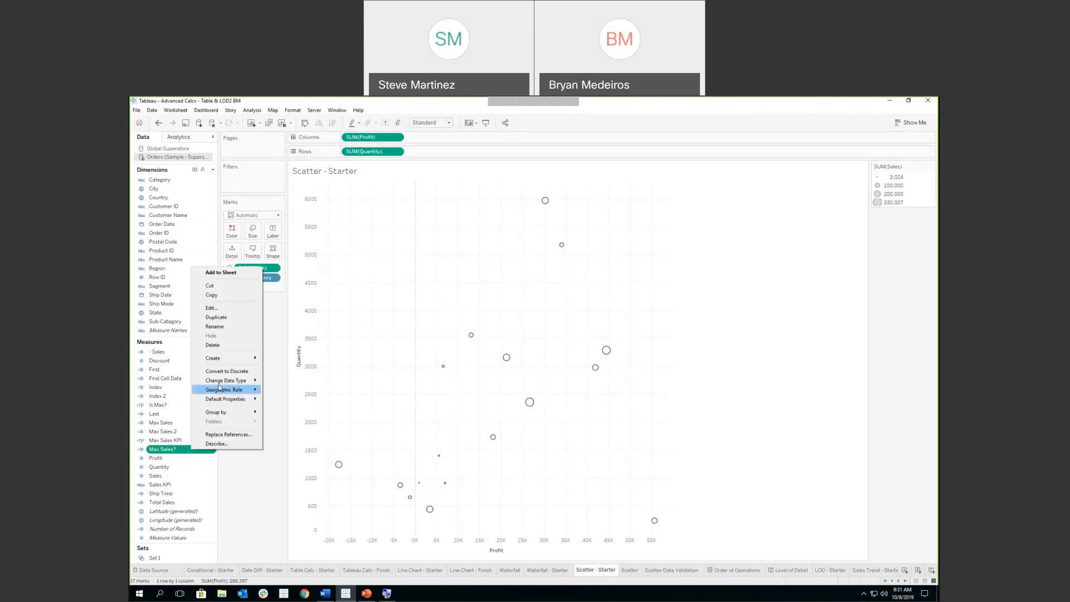
left_click(216, 317)
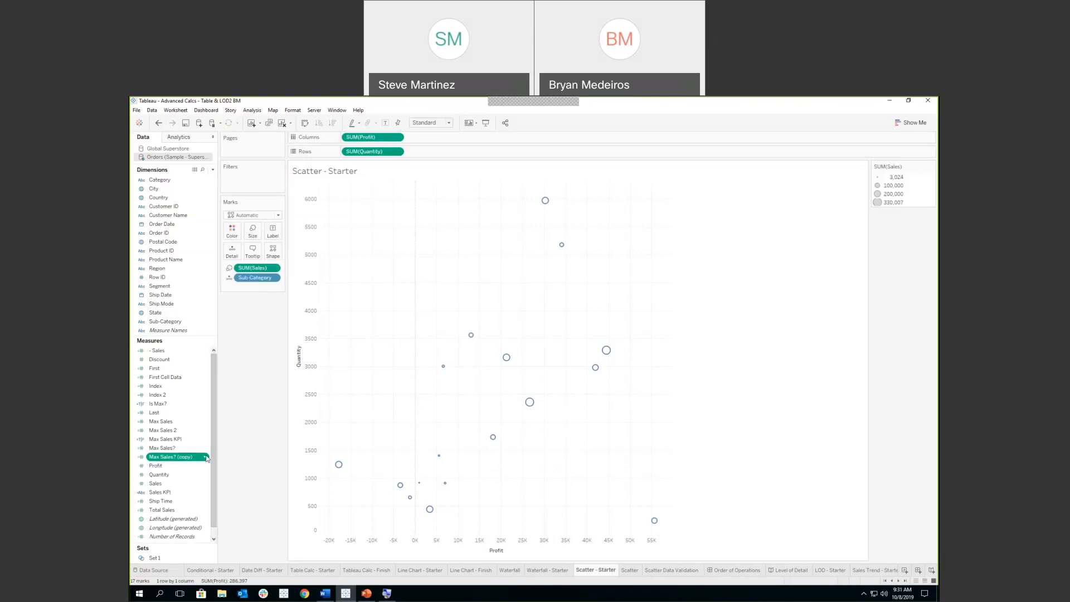
Step: Edit the formula of Max Sales? (copy) to WINDOW_MAX(SUM([Sales])), without start and end arguments
left_click(207, 457)
left_click(225, 313)
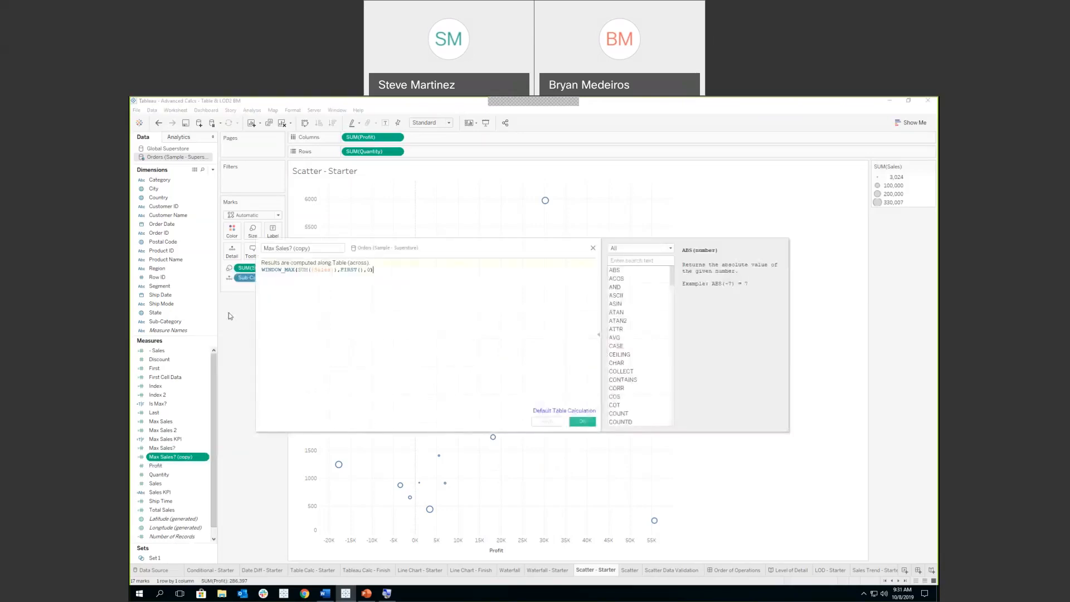
key("Left")
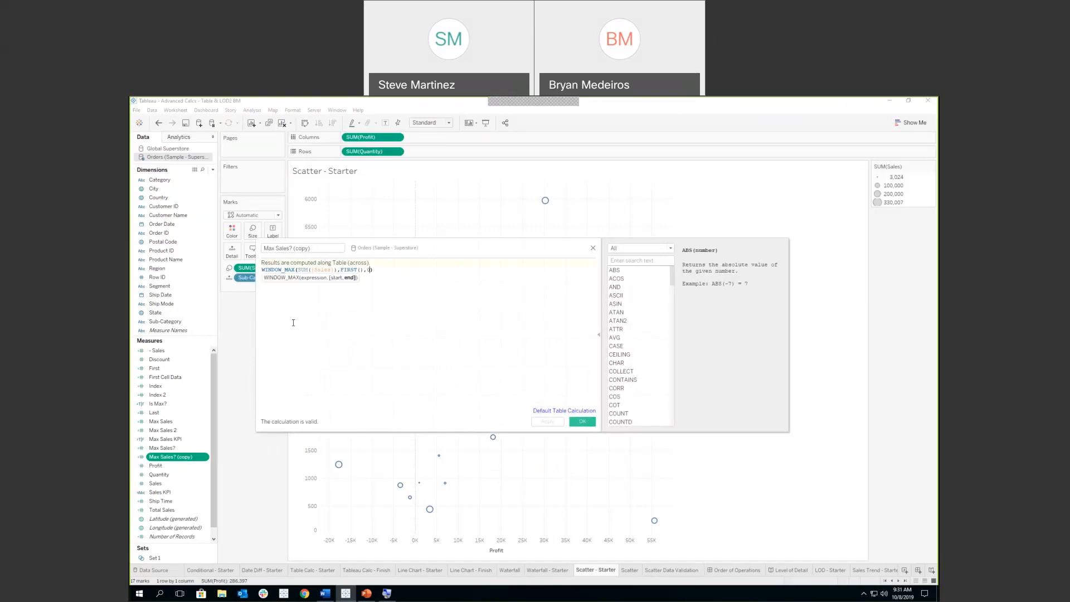
key("BackSpace")
key("BackSpace")
key("BackSpace")
key("BackSpace")
key("BackSpace")
key("BackSpace")
key("BackSpace")
key("BackSpace")
key("BackSpace")
type("F")
key("BackSpace")
key("BackSpace")
left_click(334, 347)
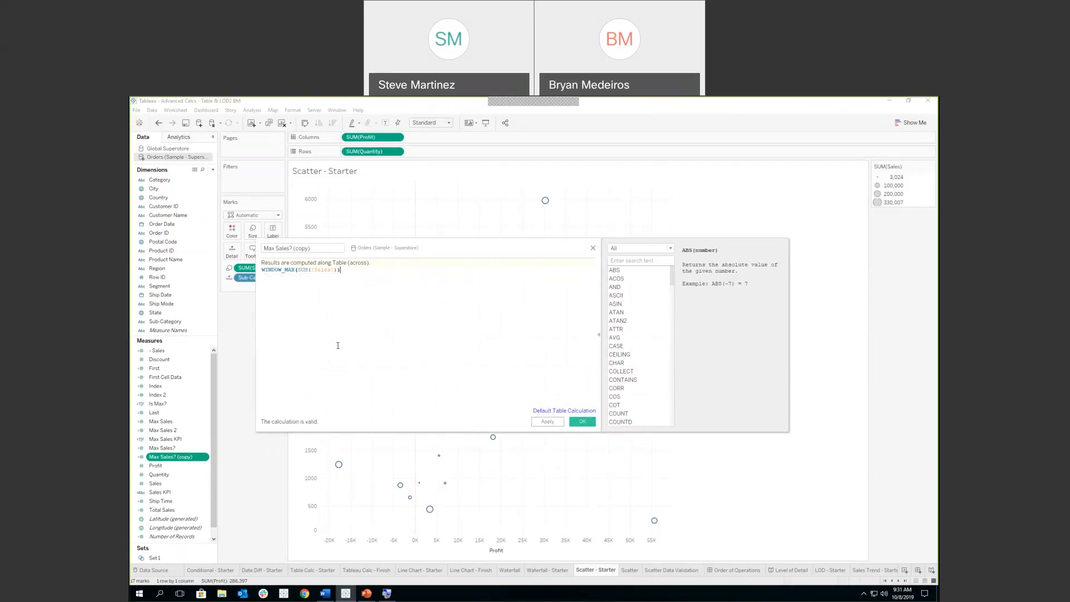
left_click(583, 422)
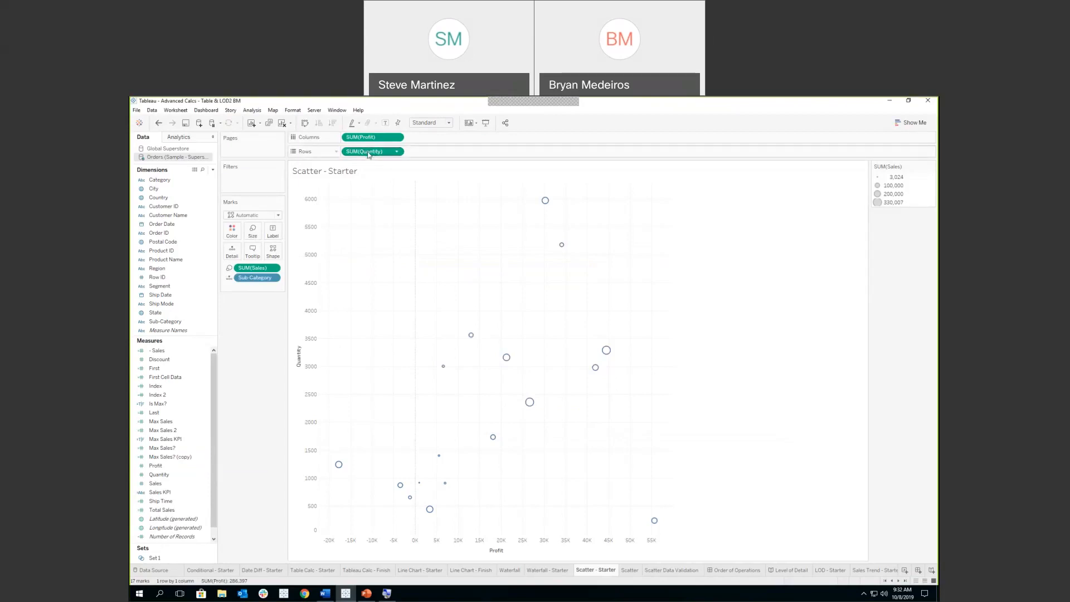
Step: Add a second SUM(Quantity) to rows and size the first Quantity's marks by Max Sales? (copy)
left_click_drag(363, 154, 436, 152)
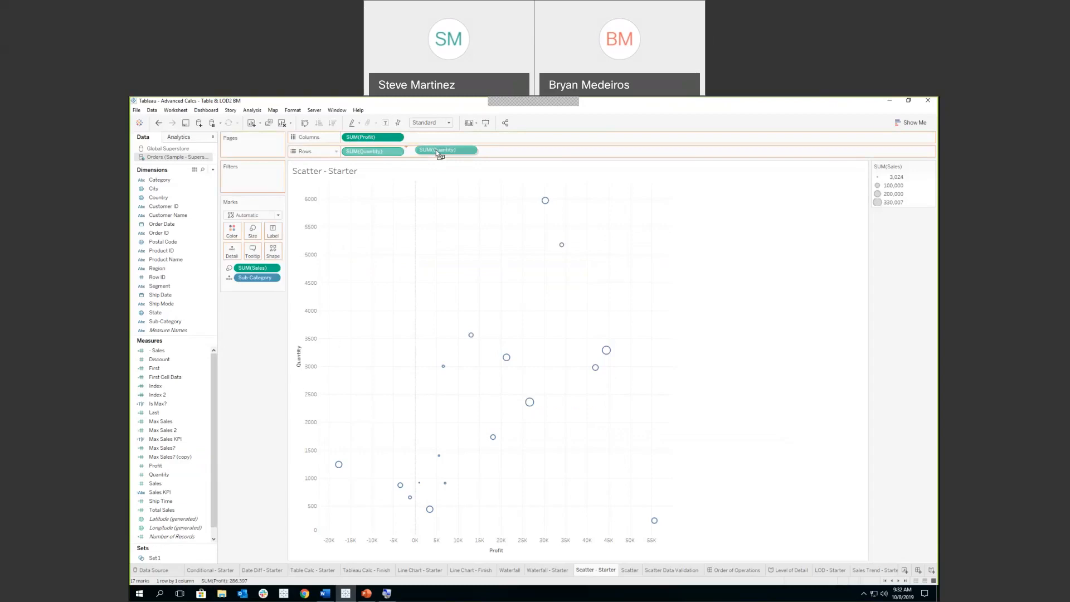
left_click_drag(436, 150, 437, 152)
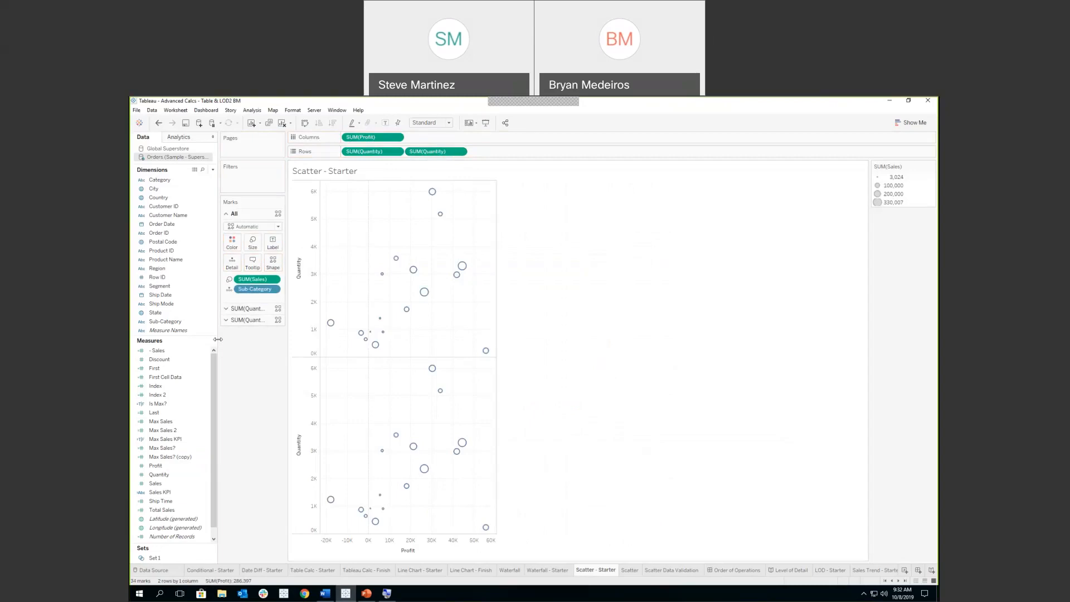
left_click(255, 310)
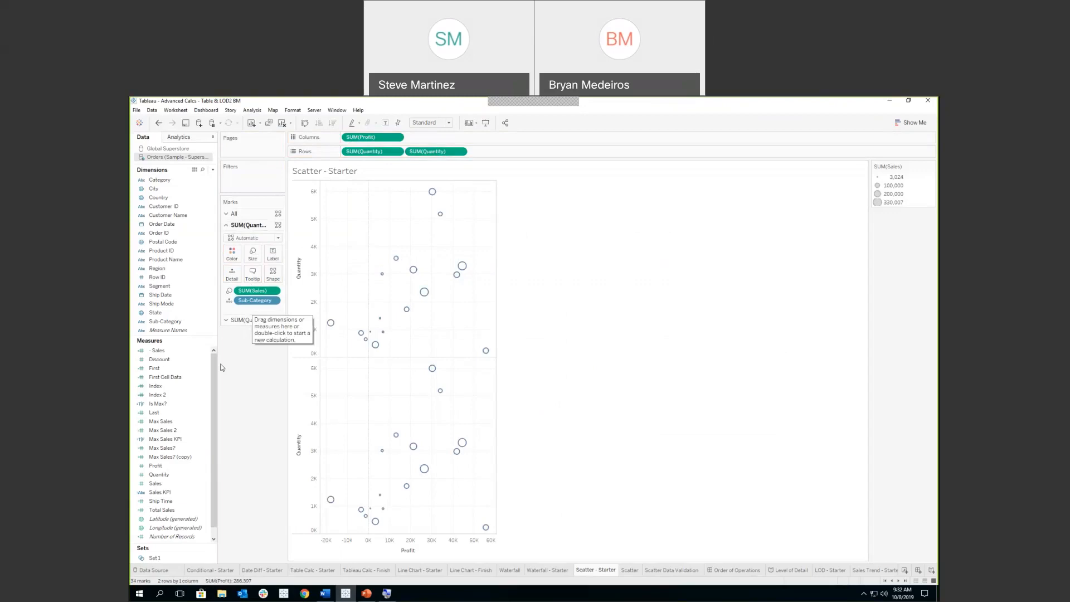
left_click(184, 457)
left_click_drag(185, 459, 258, 257)
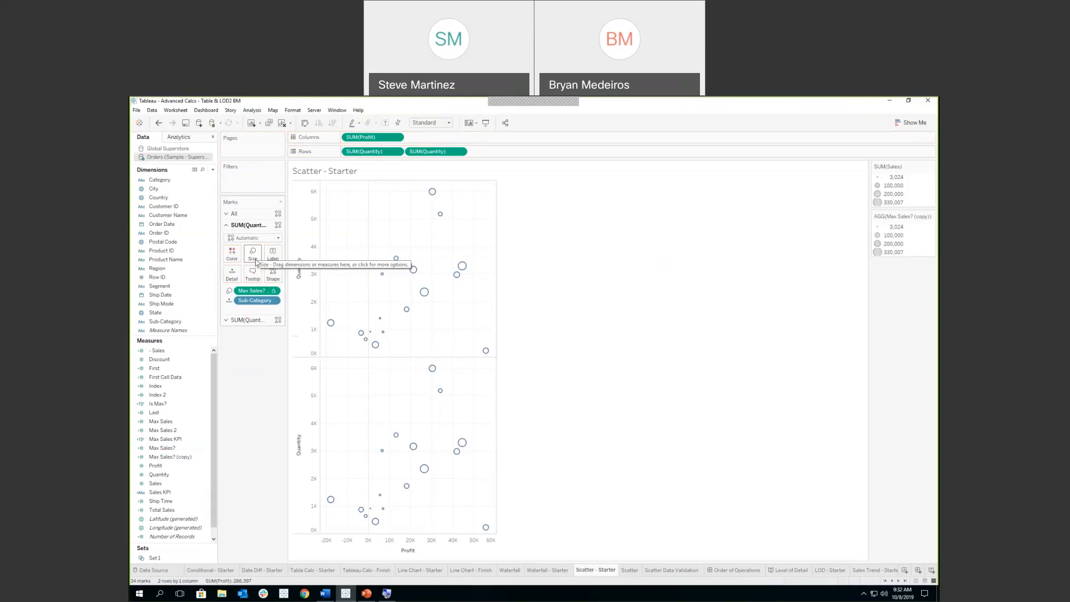
Step: Set the Max Sales? (copy) table calculation on size to compute using Sub-Category
left_click(275, 291)
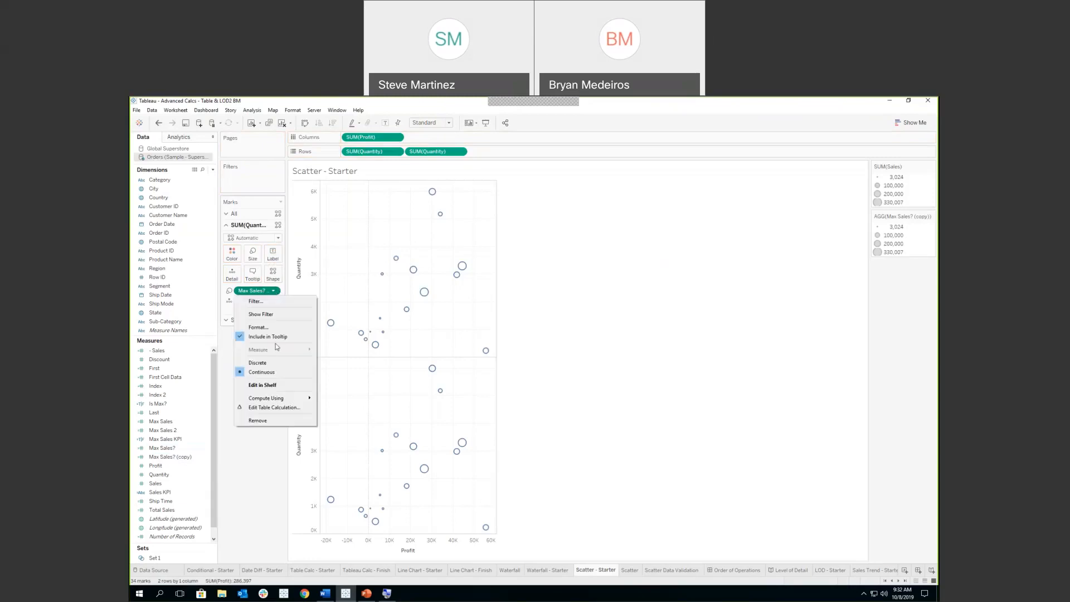
mouse_move(278, 403)
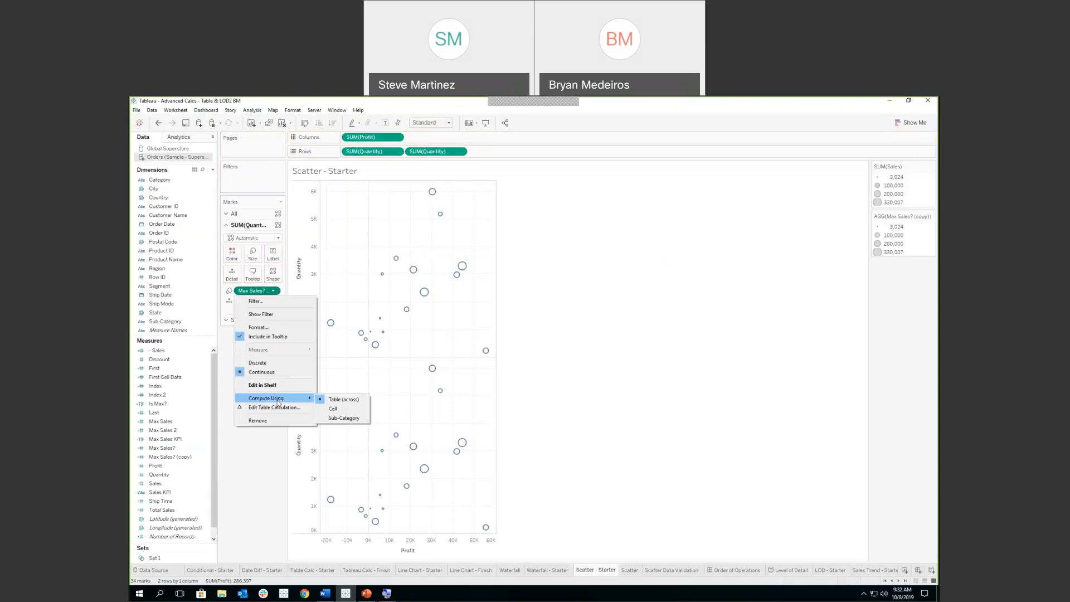
left_click(335, 419)
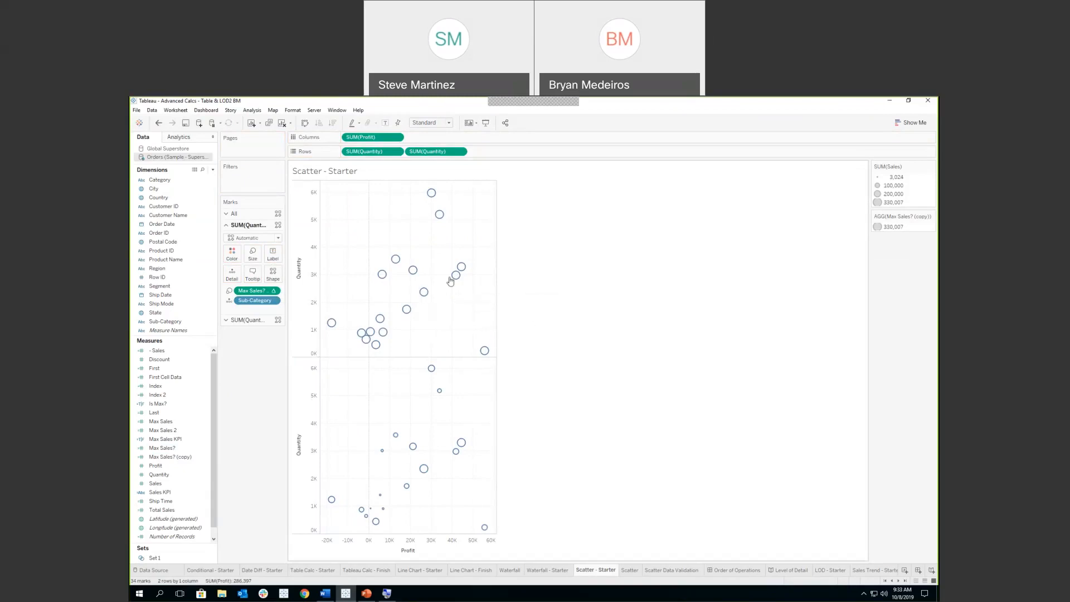
mouse_move(455, 275)
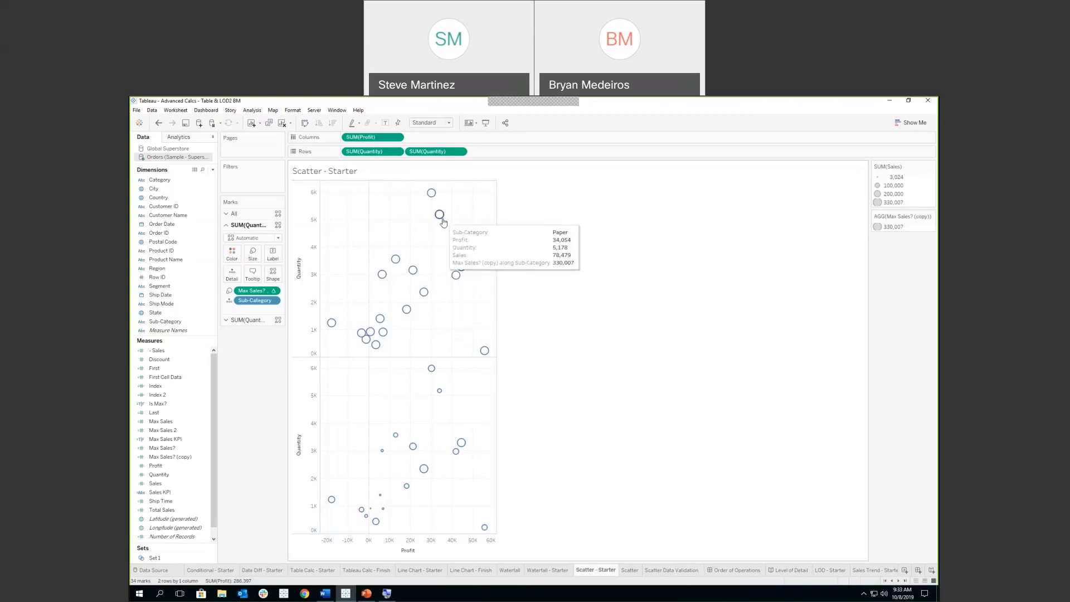
Step: Check the Sales value of Phones on the Scatter Data Validation sheet and return to Scatter - Starter
left_click(680, 569)
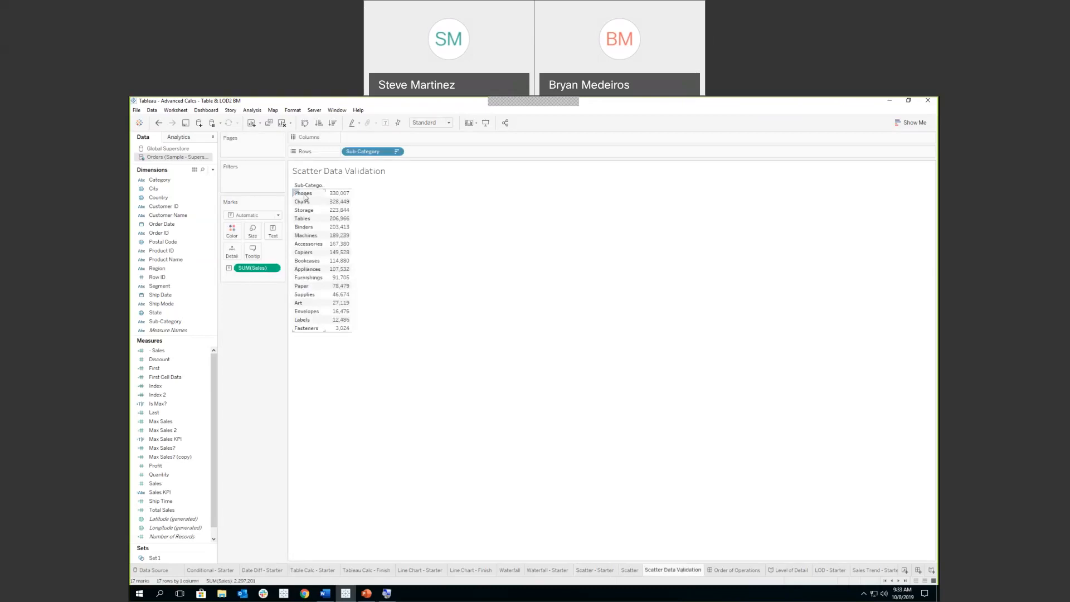
mouse_move(344, 195)
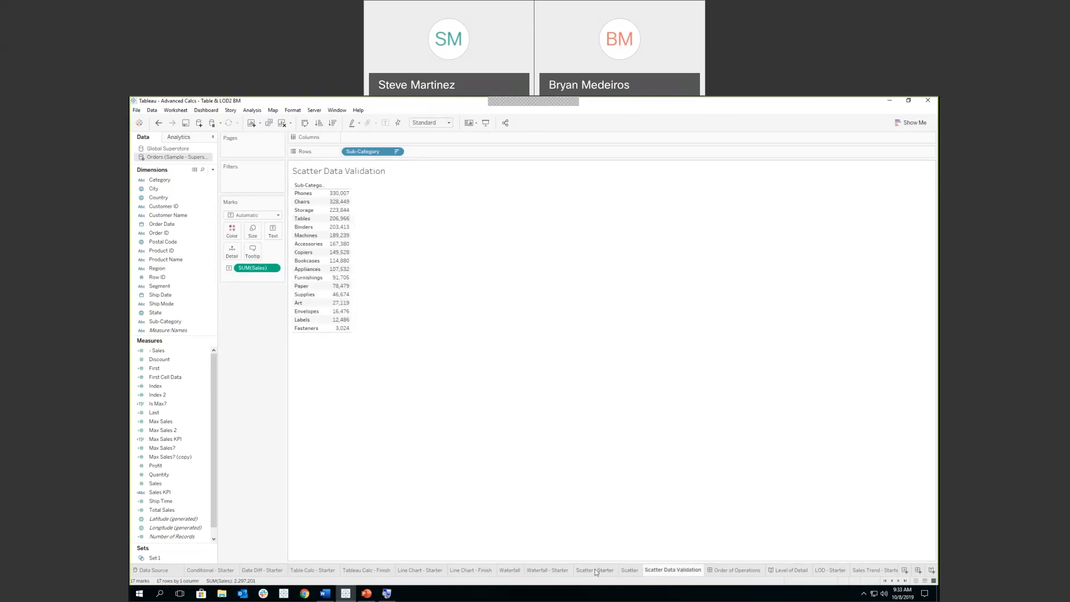
left_click(608, 575)
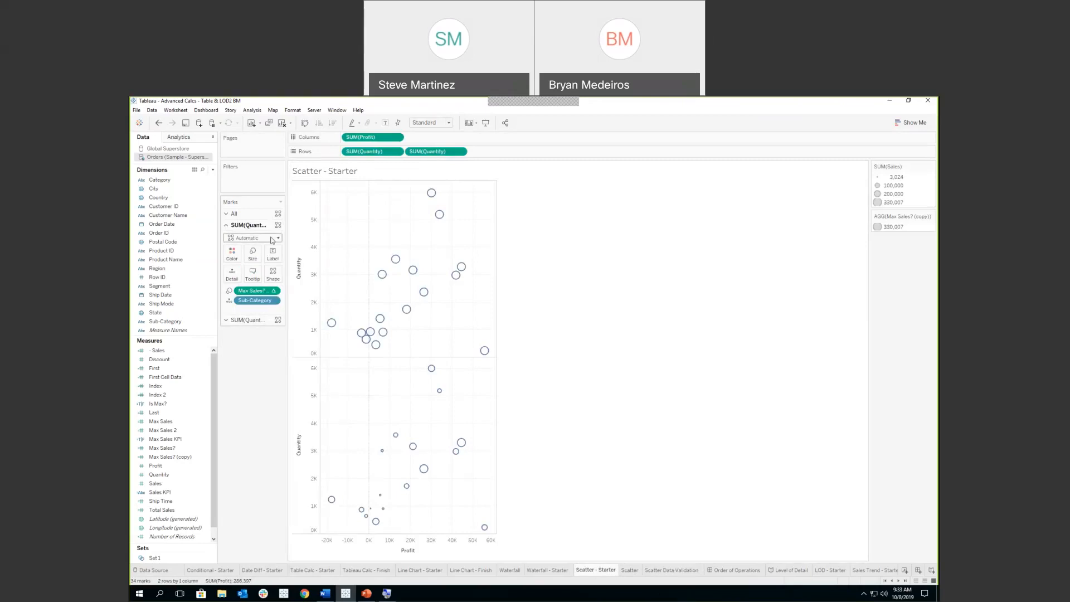
Step: Change the mark type of the second Quantity measure to Circle
left_click(252, 238)
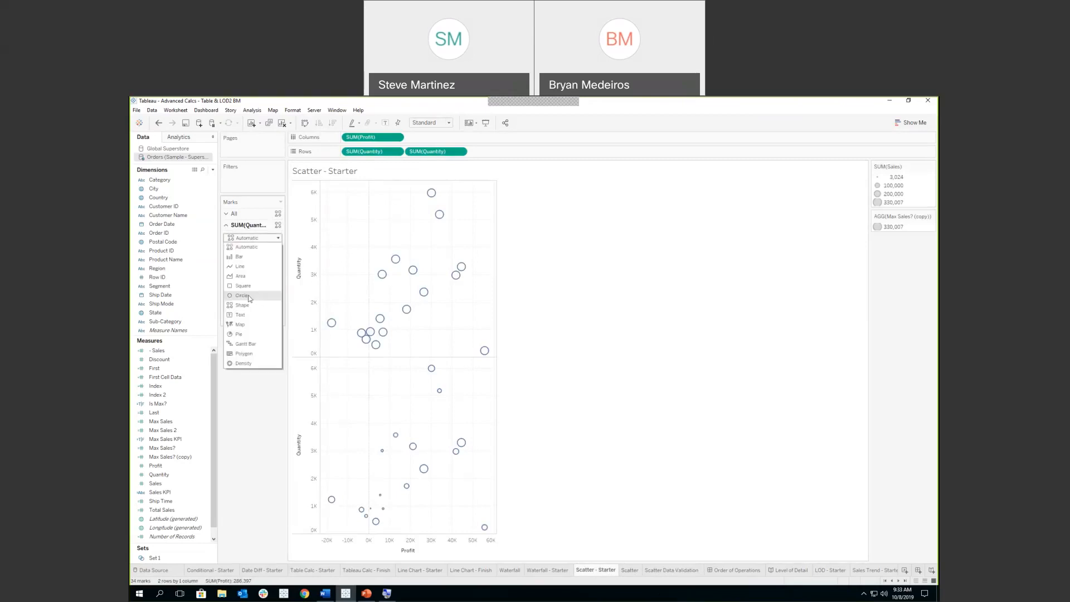
left_click(249, 225)
left_click(253, 321)
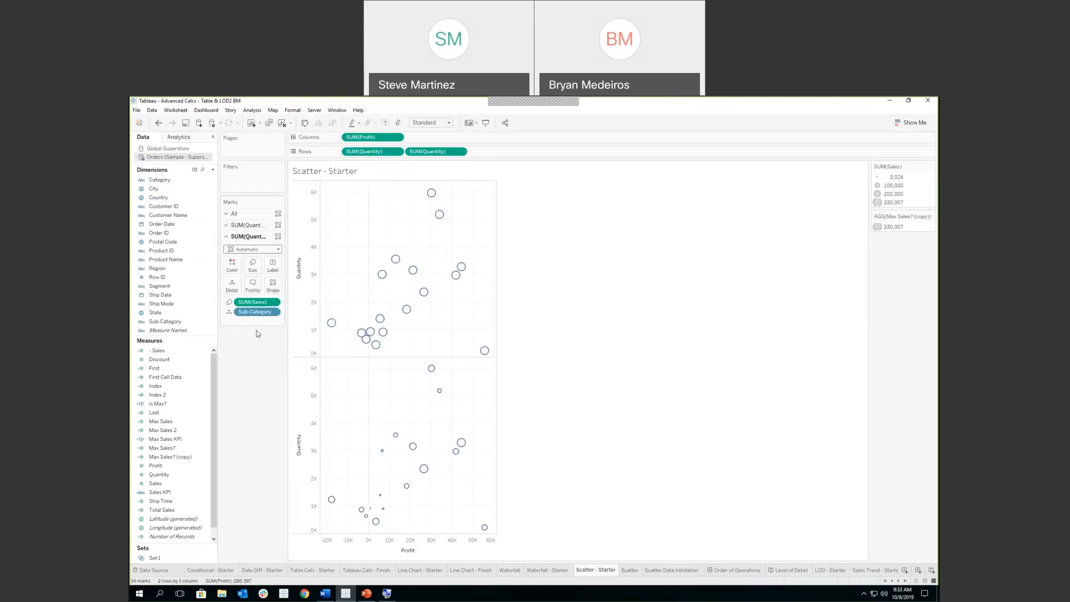
left_click(251, 249)
left_click(245, 311)
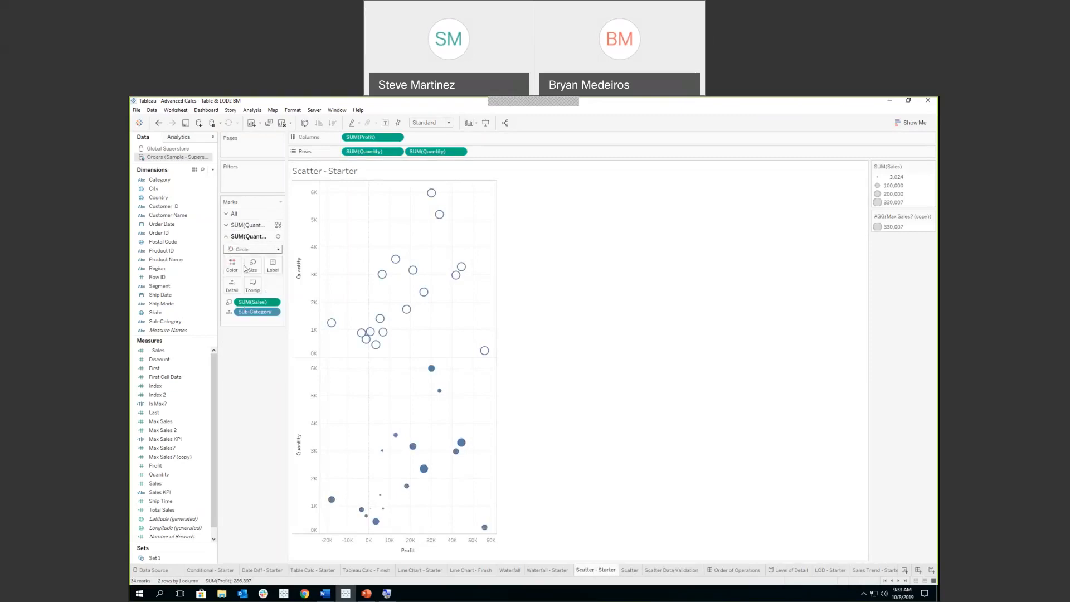
Step: Combine the two Quantity measures on a synchronized dual axis and hide the secondary axis header
left_click(460, 152)
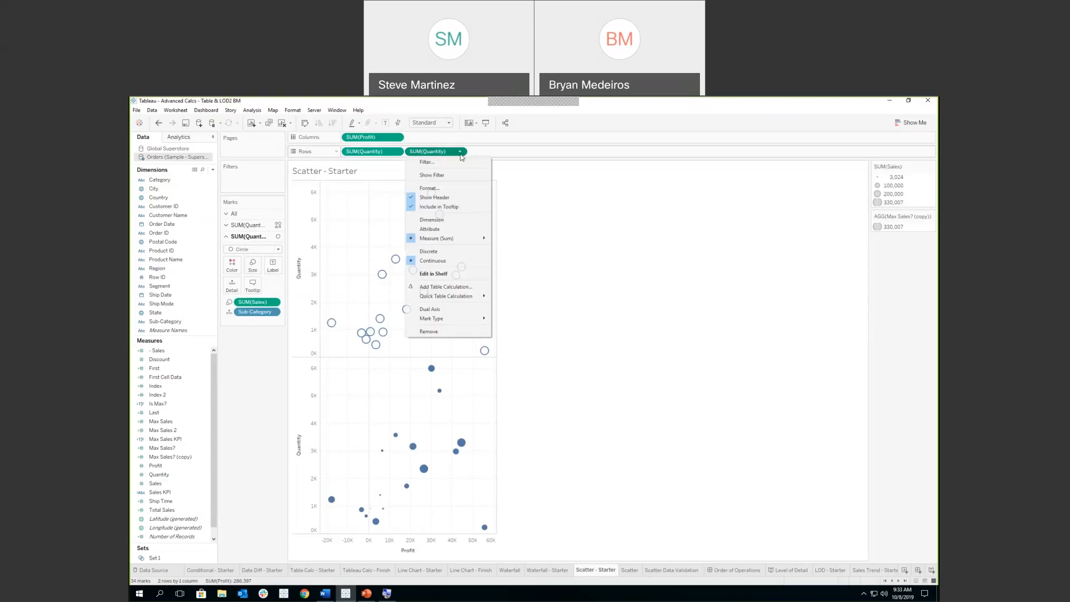
left_click(460, 308)
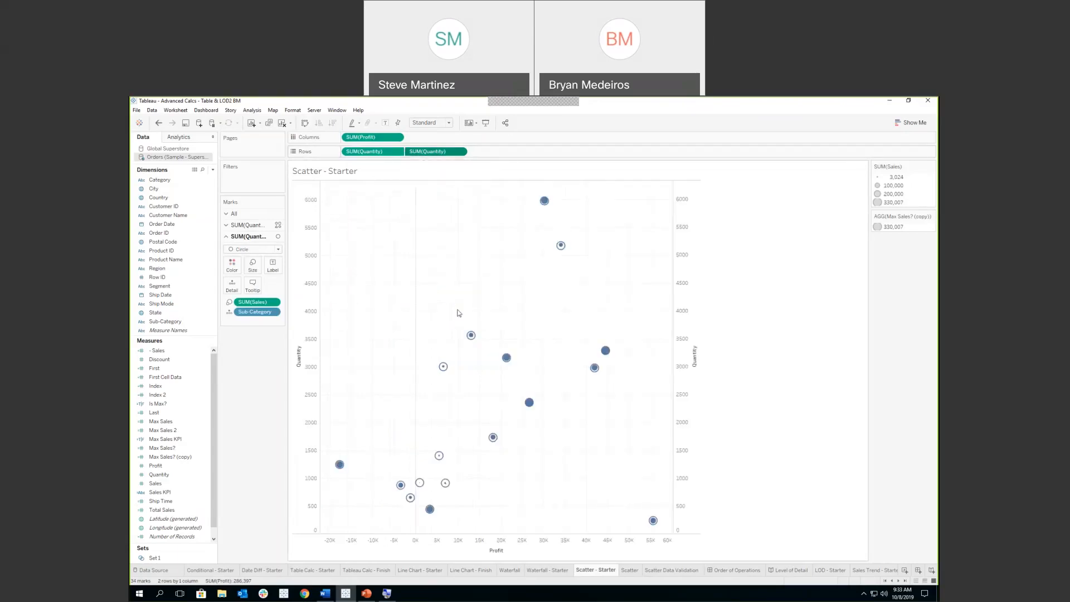
right_click(688, 239)
left_click(698, 296)
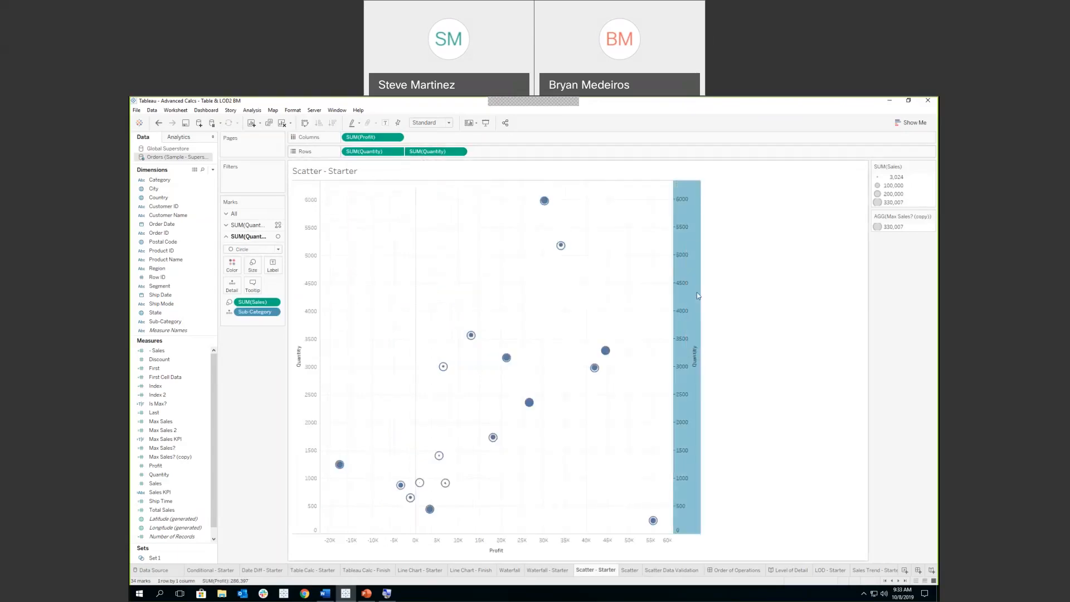
right_click(690, 271)
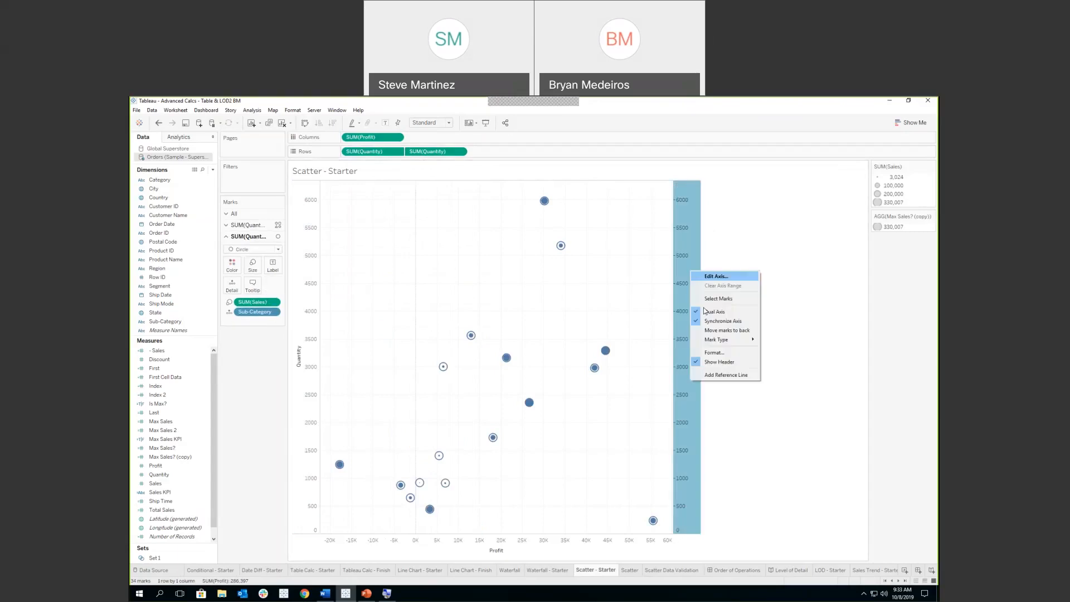
left_click(716, 363)
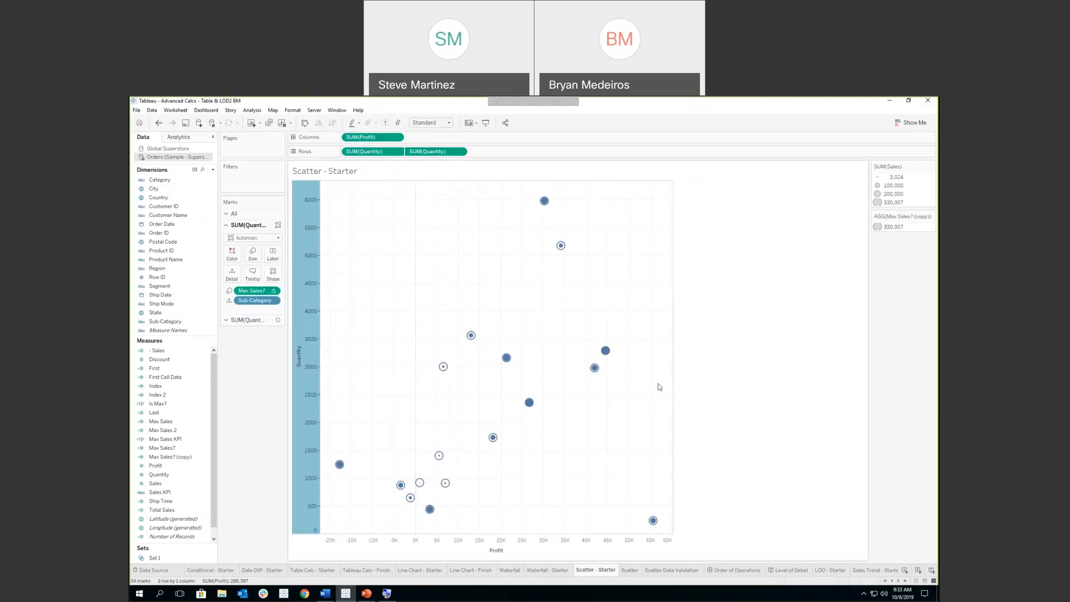
Step: Set the color opacity of the first Quantity's marks to 24%
left_click(233, 254)
left_click_drag(259, 341, 246, 343)
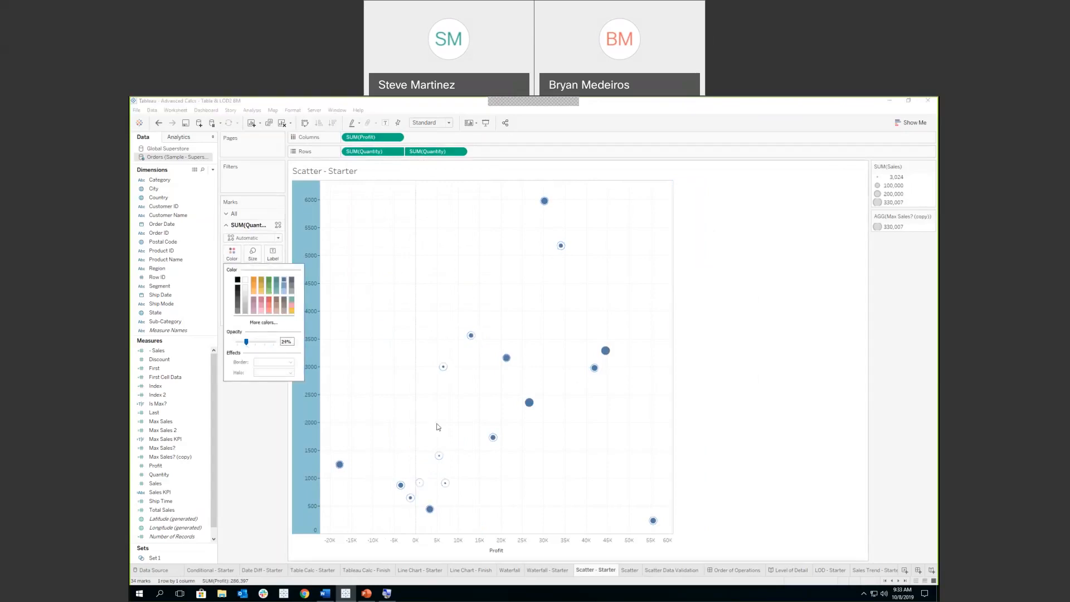
Step: Close the color settings and inspect the Sales and Max Sales? (copy) values of the Appliances and Envelopes marks
left_click(555, 432)
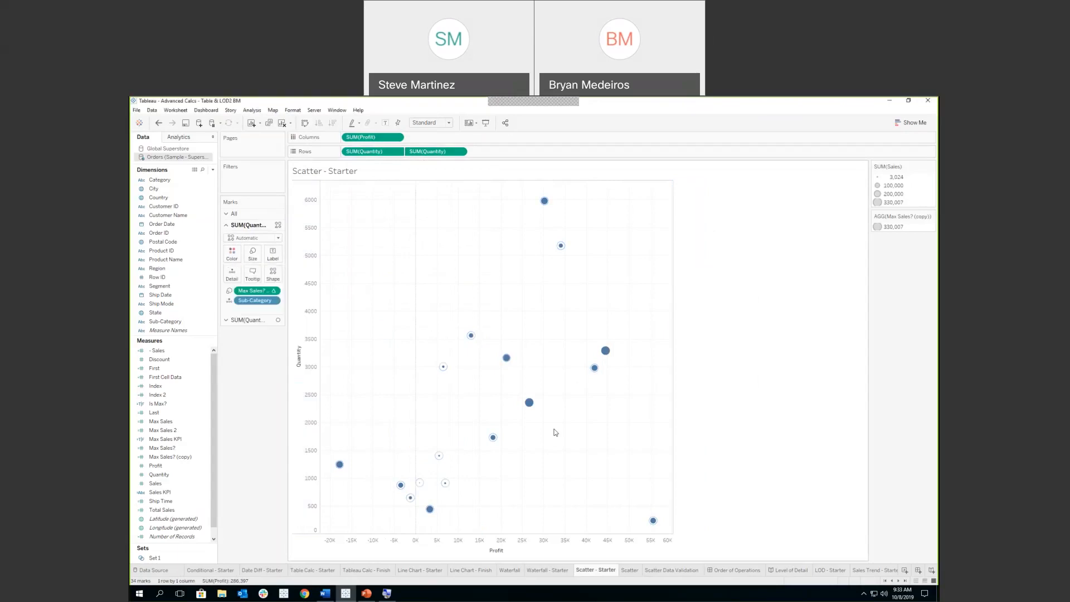
mouse_move(493, 438)
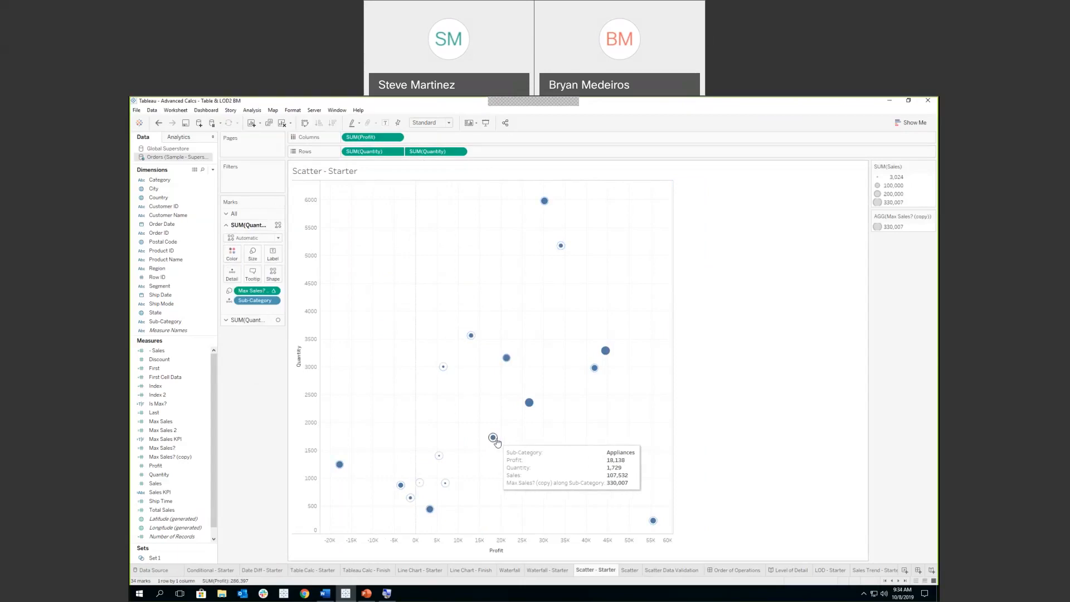
mouse_move(445, 483)
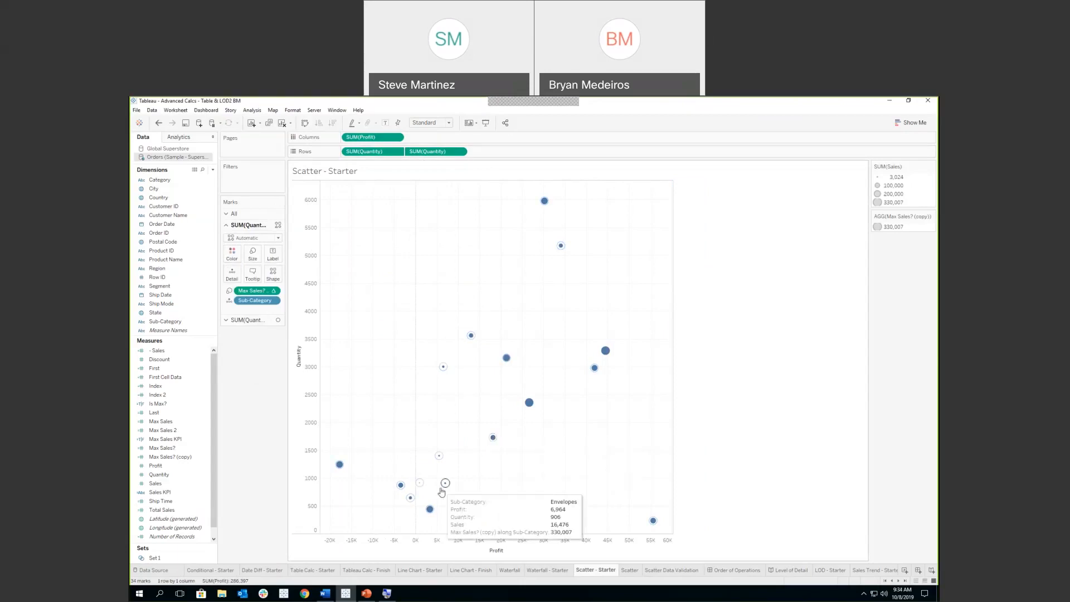
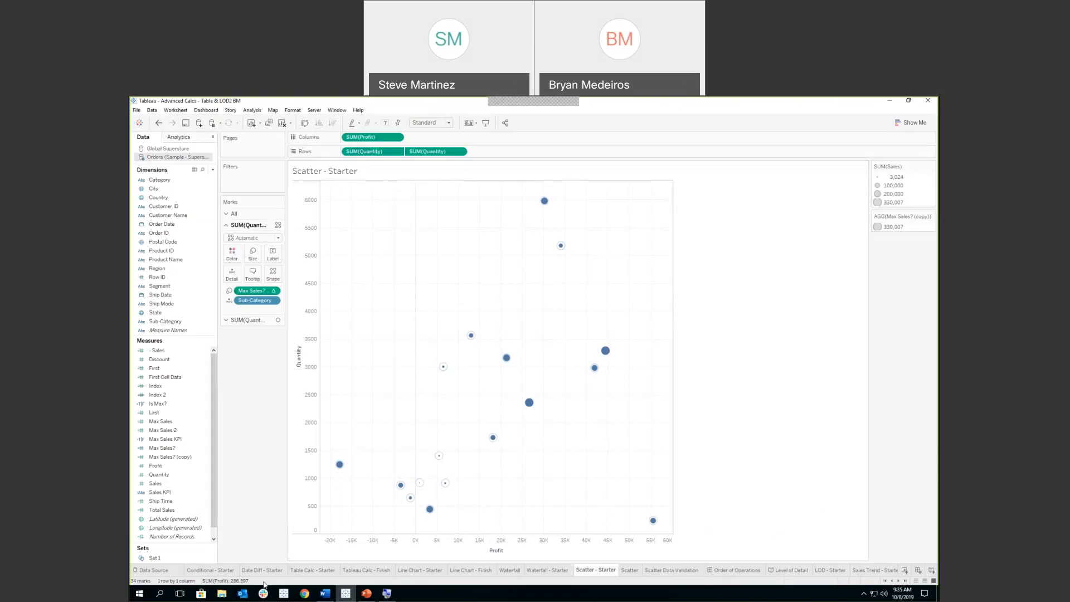
Step: Review the formula of the Max Sales? calculated field and close it without changes
mouse_move(263, 573)
mouse_move(384, 577)
left_click(206, 447)
right_click(206, 447)
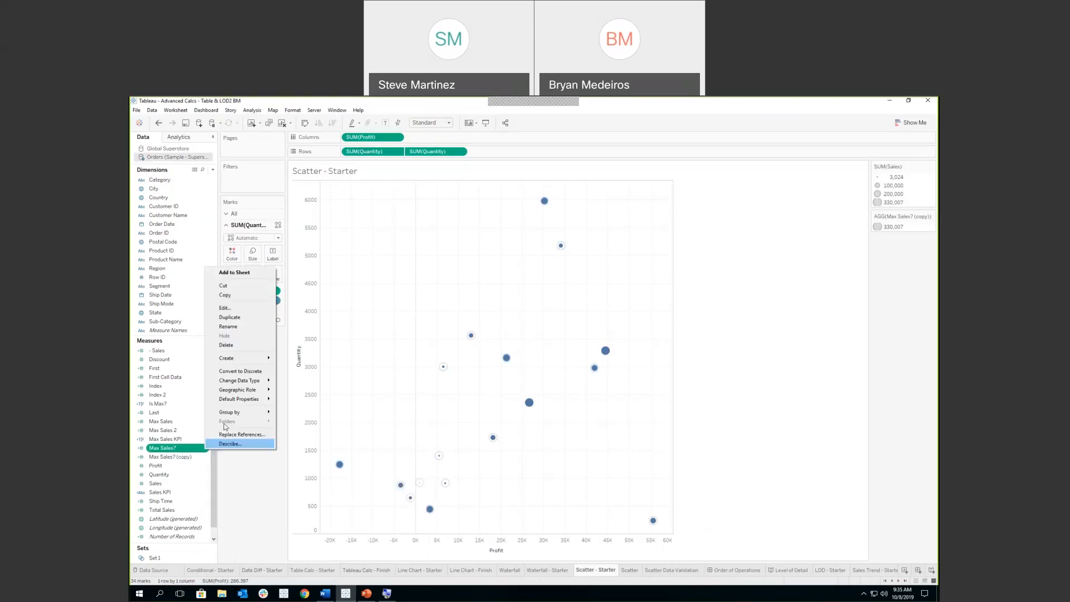
left_click(225, 308)
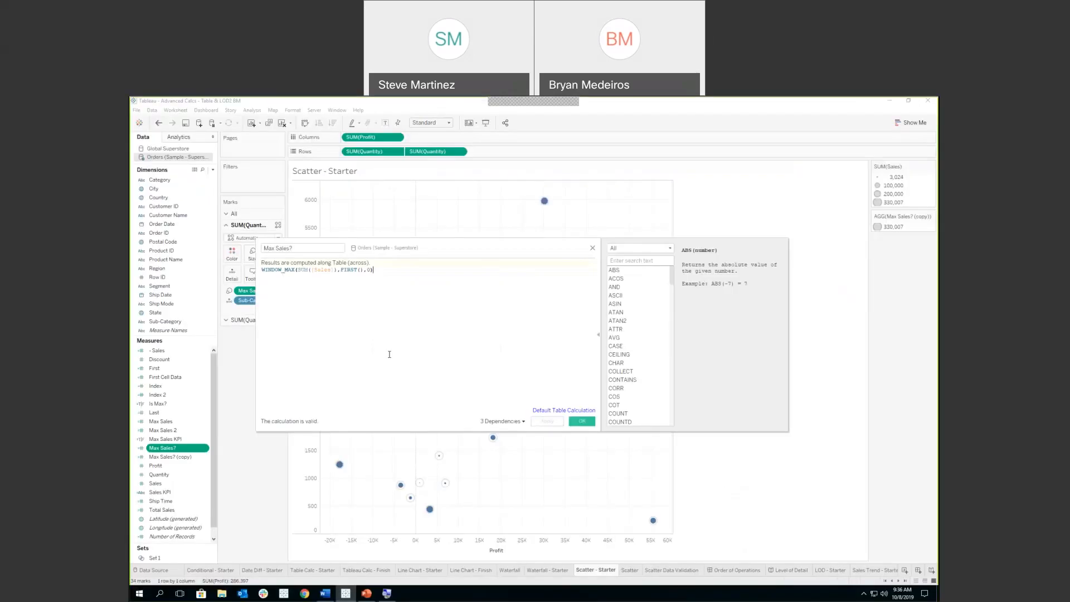
left_click(592, 248)
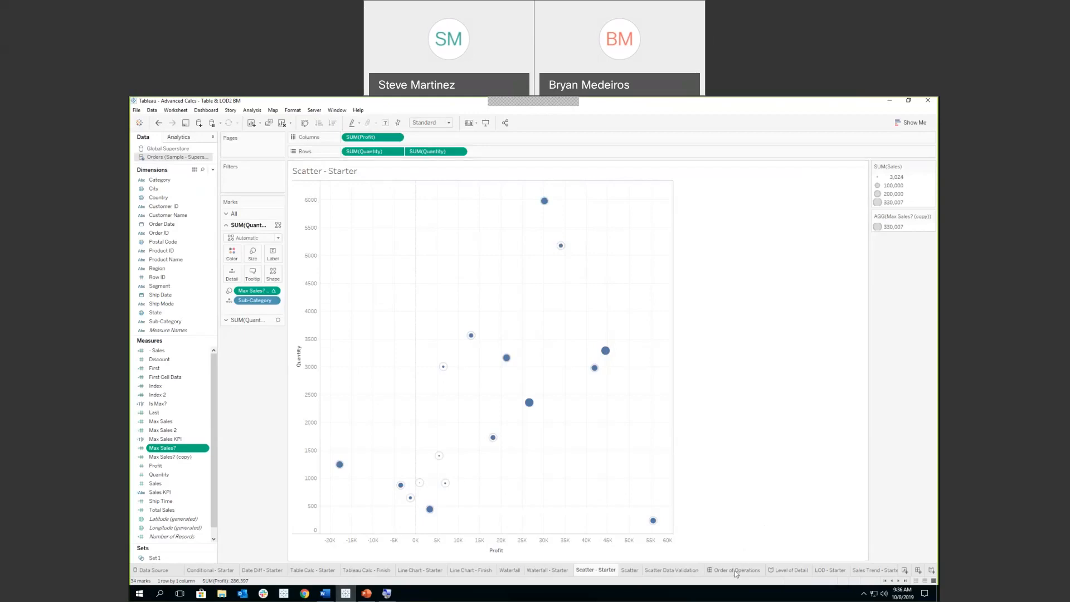
Step: Open the Order of Operations dashboard
mouse_move(737, 573)
left_click(736, 573)
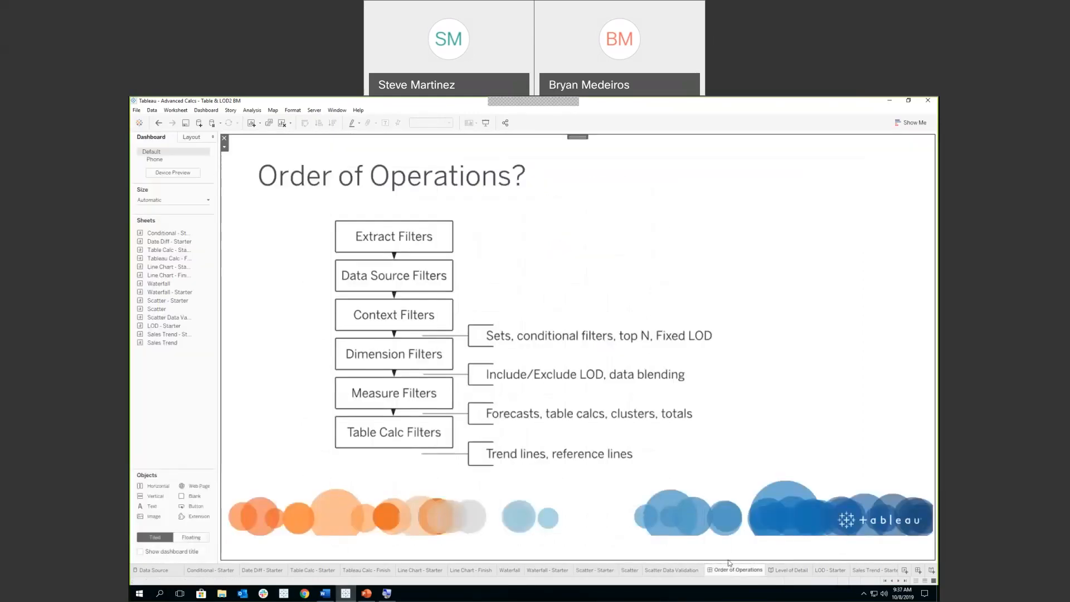
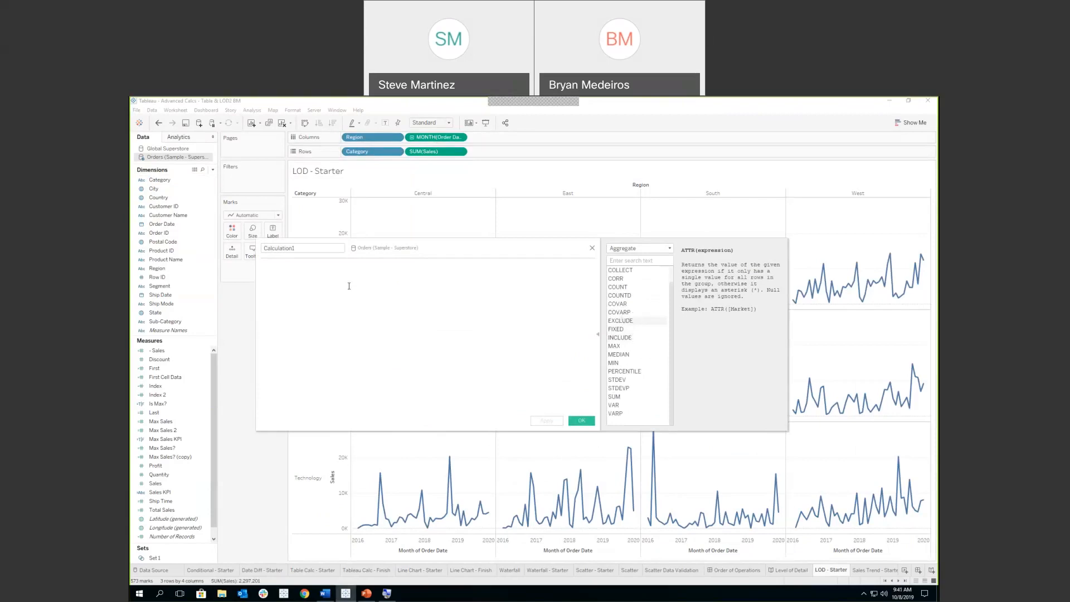
Step: Name the new calculated field Total Sales 2, give it the formula {SUM([Sales])} and save it
left_click(310, 248)
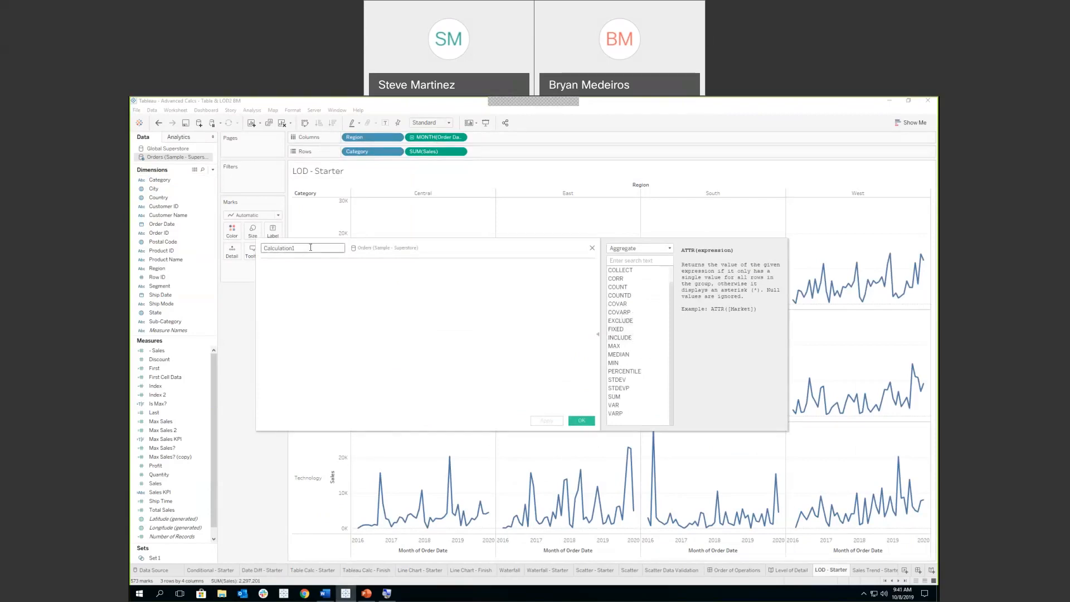
left_click_drag(310, 249, 256, 245)
type("Total Sales 12")
left_click(296, 275)
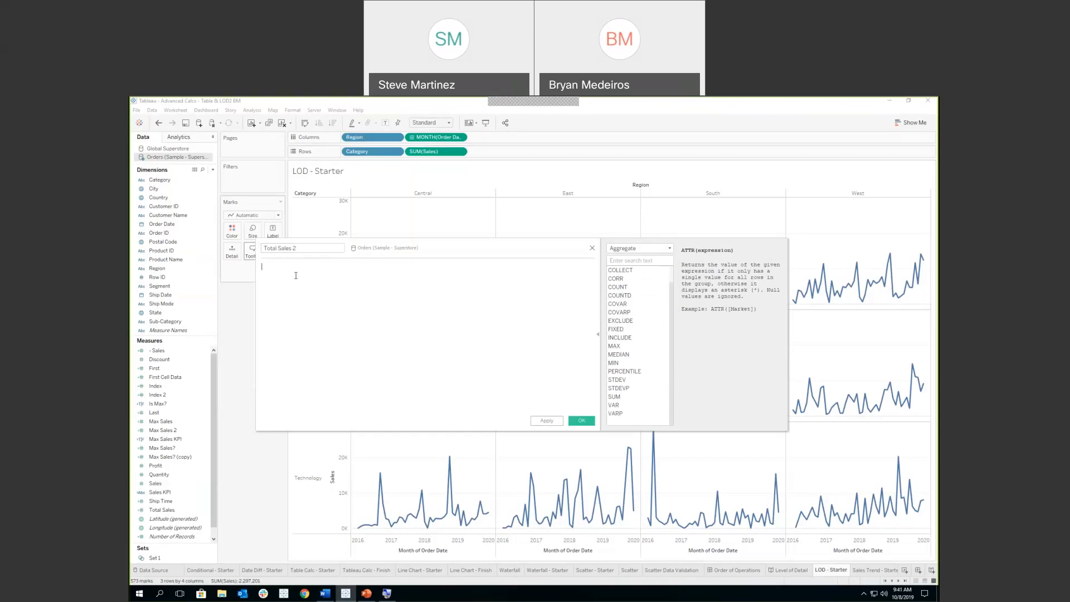
type("{SUM([Sales])")
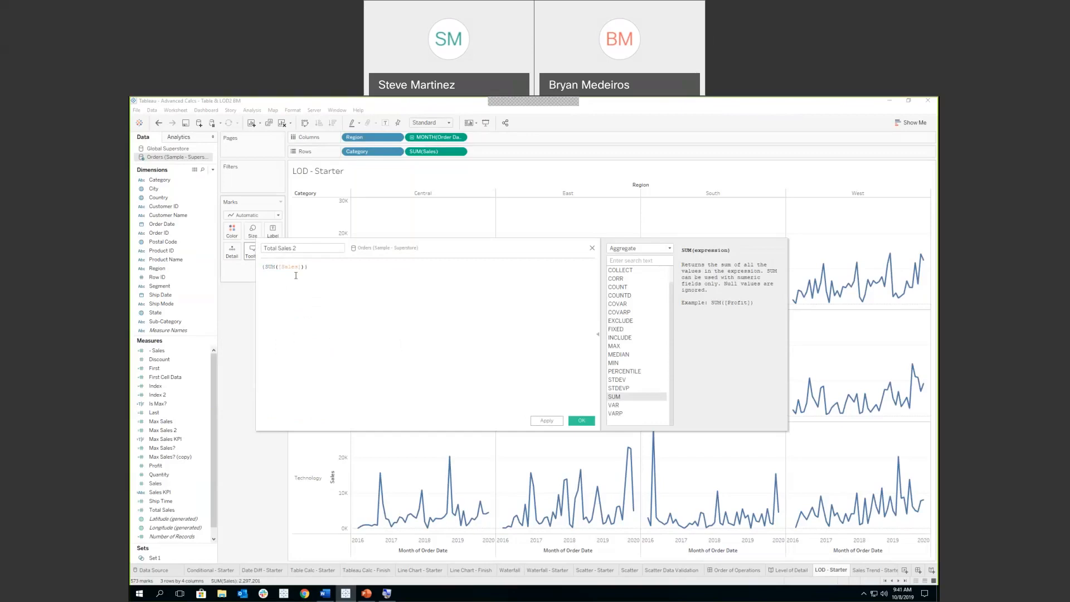
type("}")
left_click(582, 421)
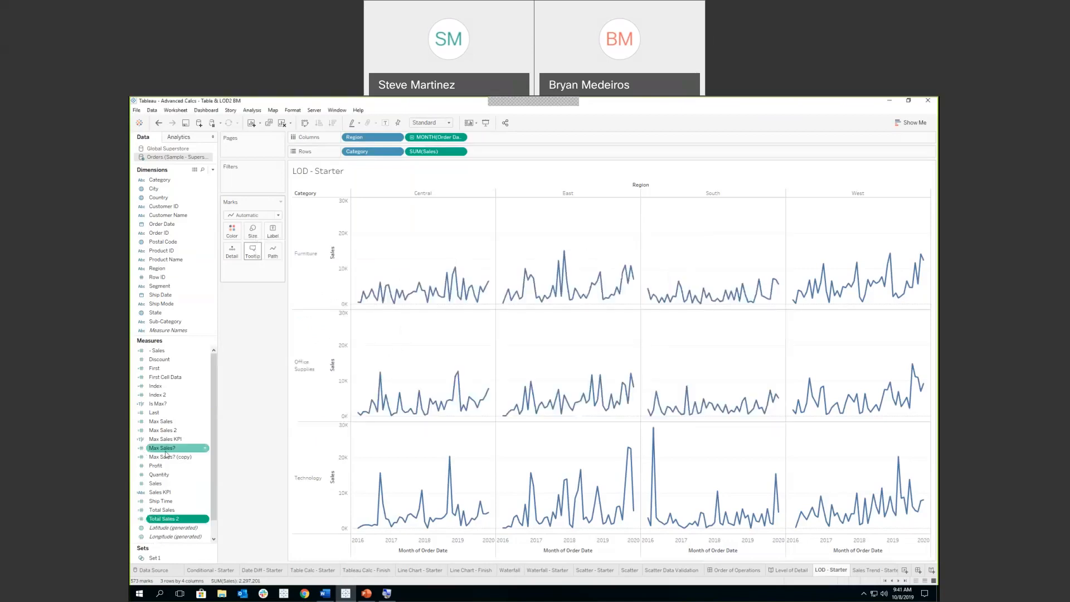
Step: Add Total Sales 2 to Rows after SUM(Sales) and look at its line for Furniture in Central
left_click_drag(163, 518, 506, 155)
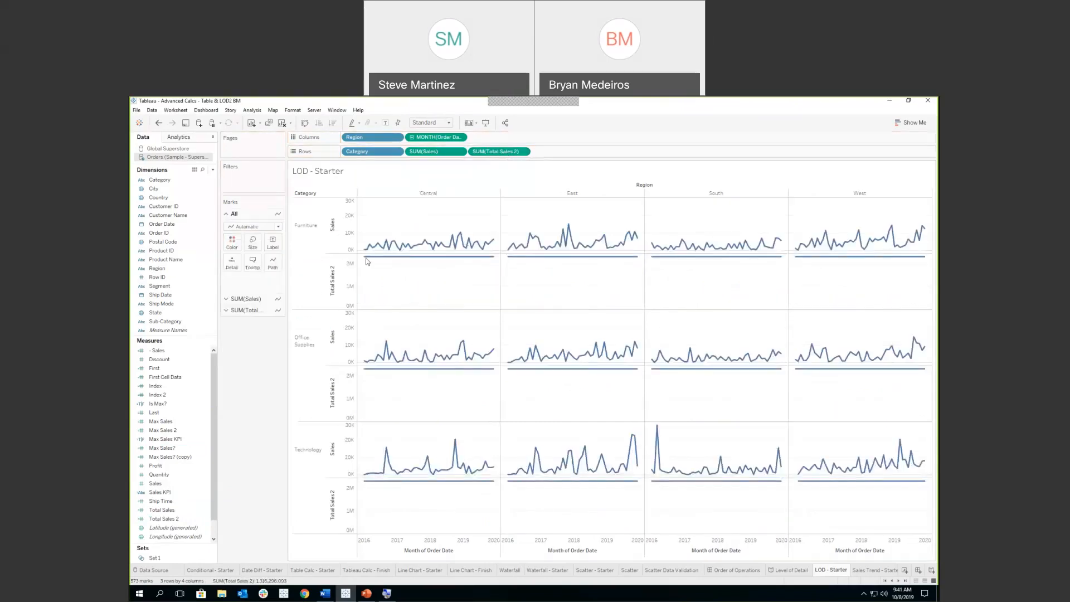
mouse_move(367, 260)
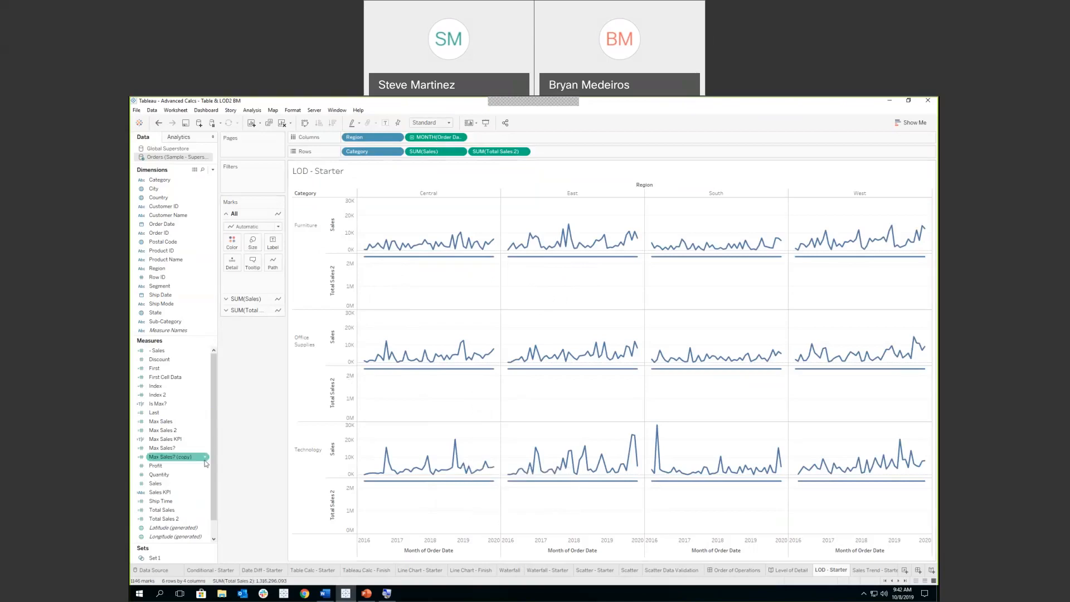
Step: Edit Total Sales 2, commenting out {SUM([Sales])} and adding an active copy of it on a line below
left_click(206, 519)
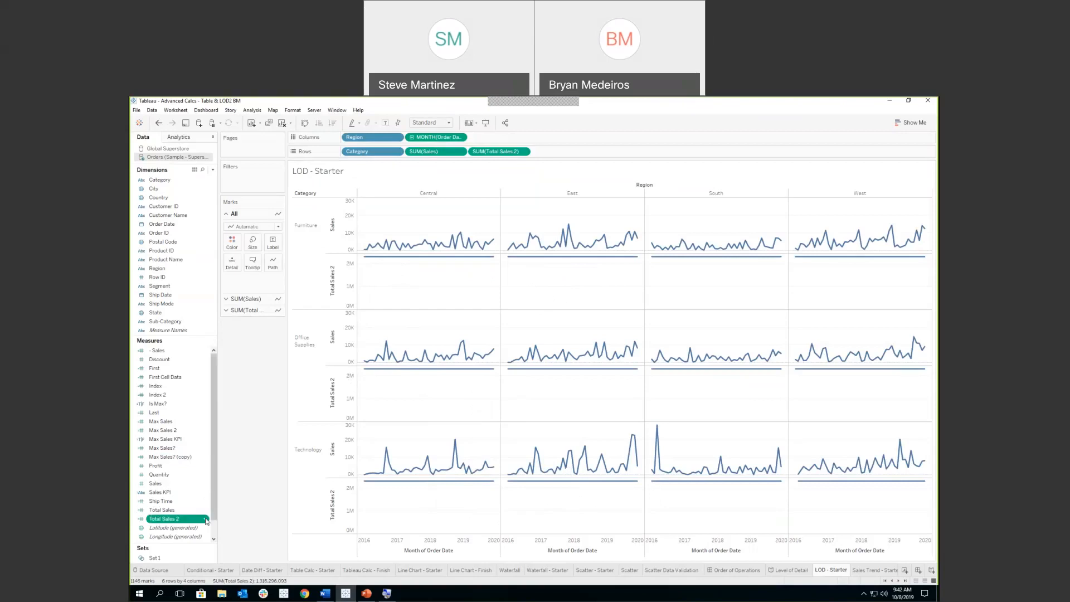
left_click(226, 375)
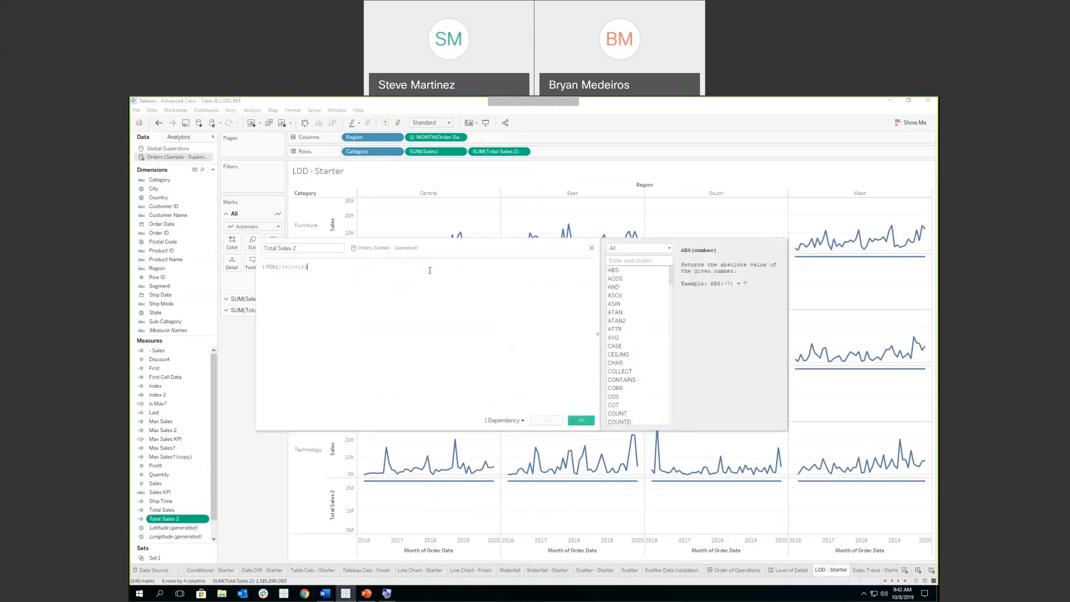
left_click(341, 267)
key("Return")
type("{SUM([Sales])}")
left_click(263, 266)
type("//")
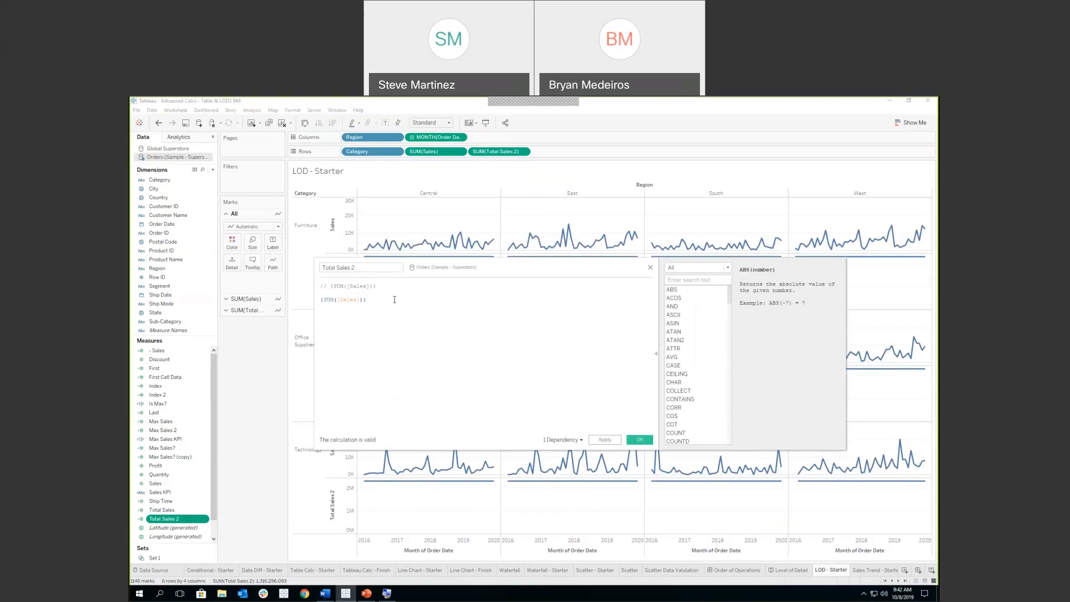
Step: Change the active Total Sales 2 formula to {FIXED [Region] : SUM([Sales])} and apply it
key("Left")
key("Left")
key("Left")
key("Left")
key("Left")
key("Left")
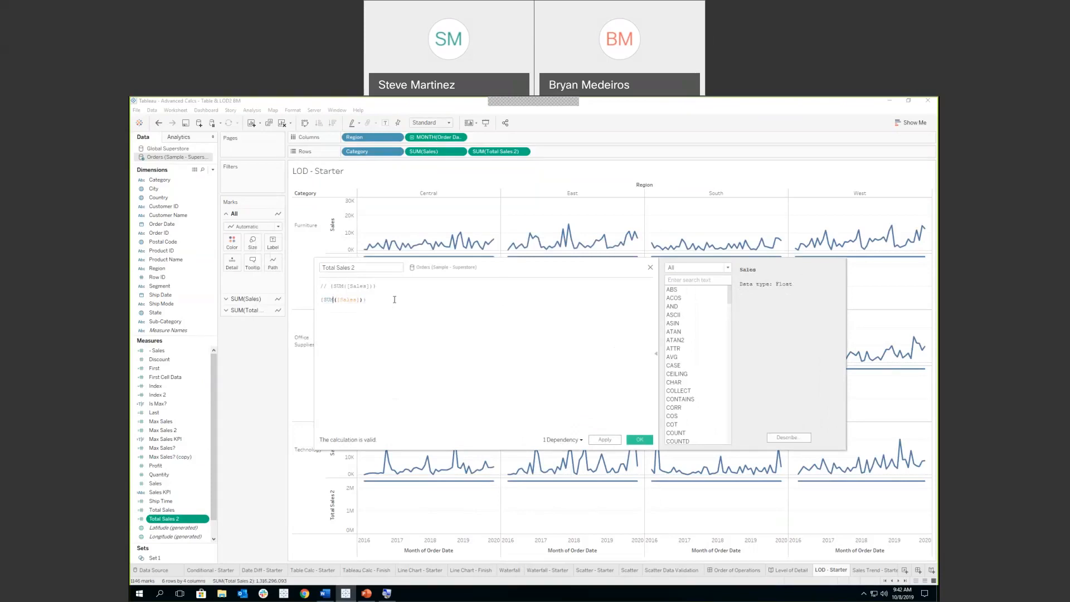
key("Left")
key("Left")
type("FIXED")
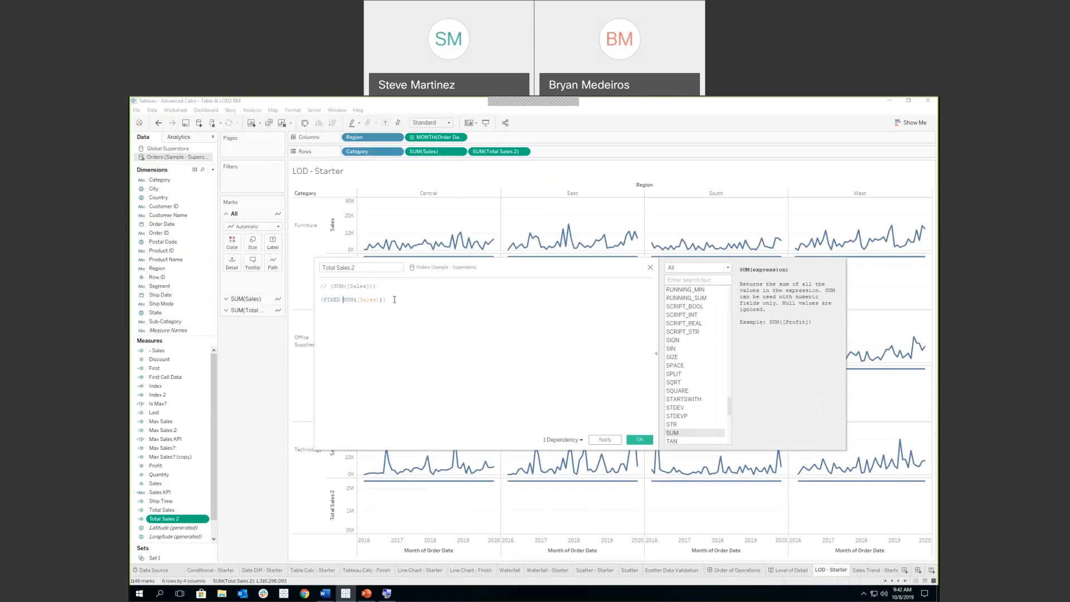
type(" RE")
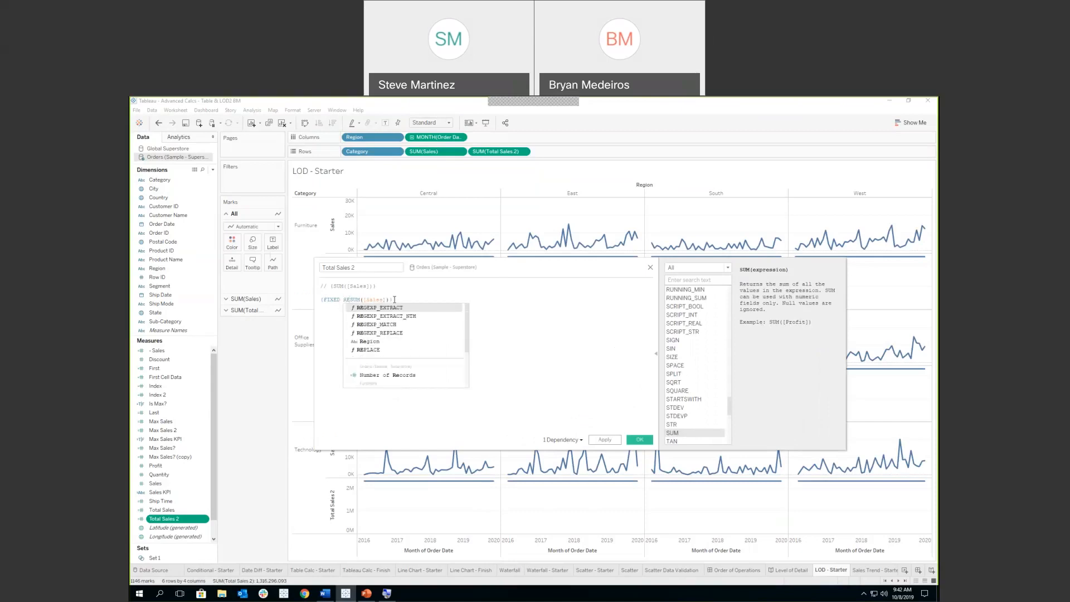
type("g")
key("Down")
key("Down")
key("Down")
key("Down")
key("Return")
type(":")
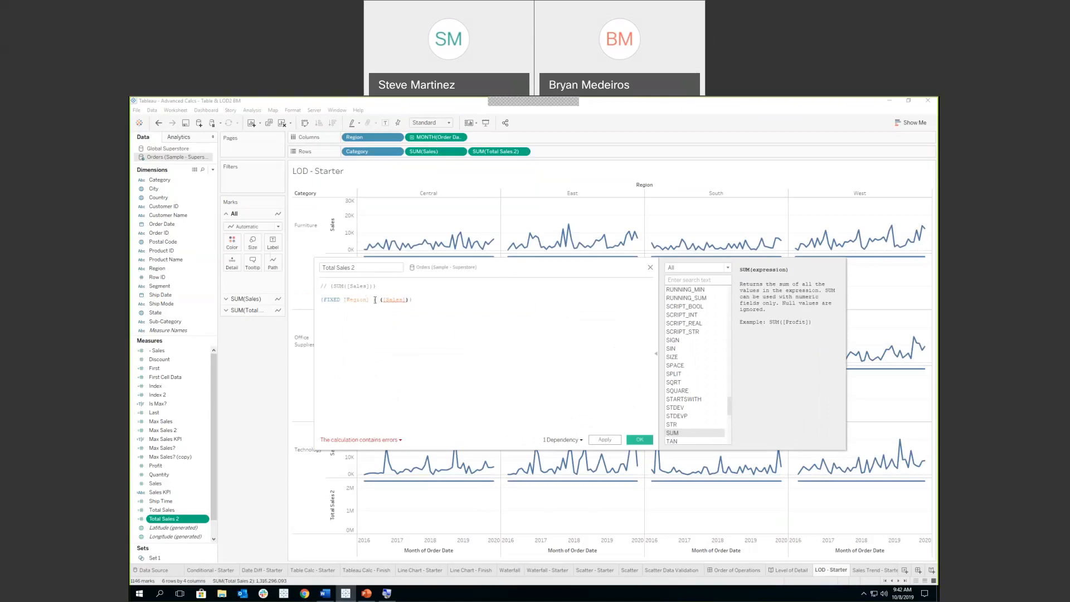
type("SUM")
left_click(358, 343)
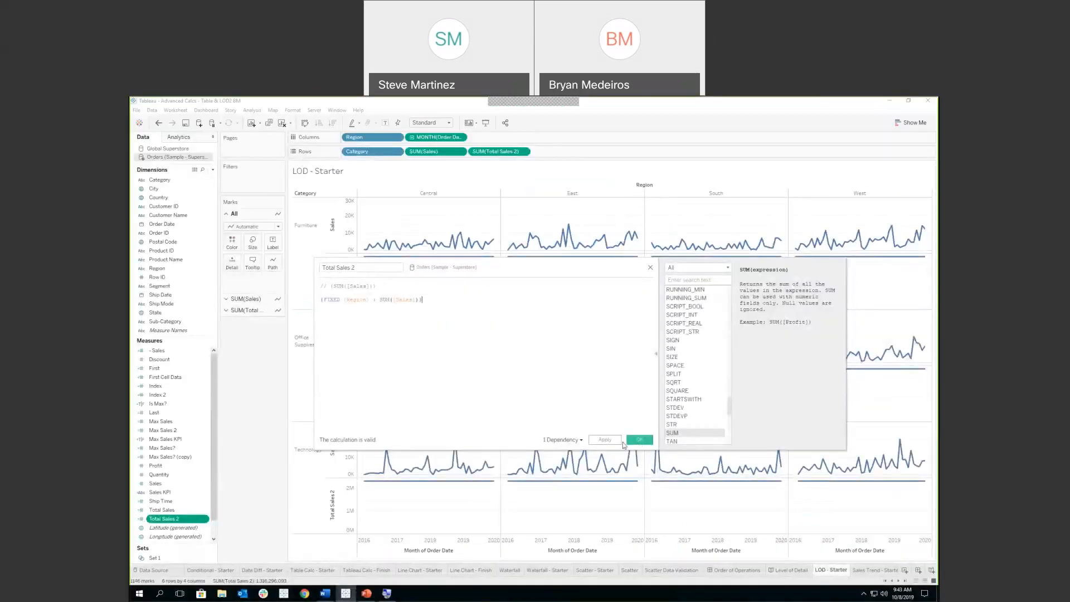
left_click(616, 440)
Step: Move the calculation editor off the chart and compare the Total Sales 2 values across categories in Central and with East
left_click_drag(508, 270, 698, 364)
mouse_move(417, 277)
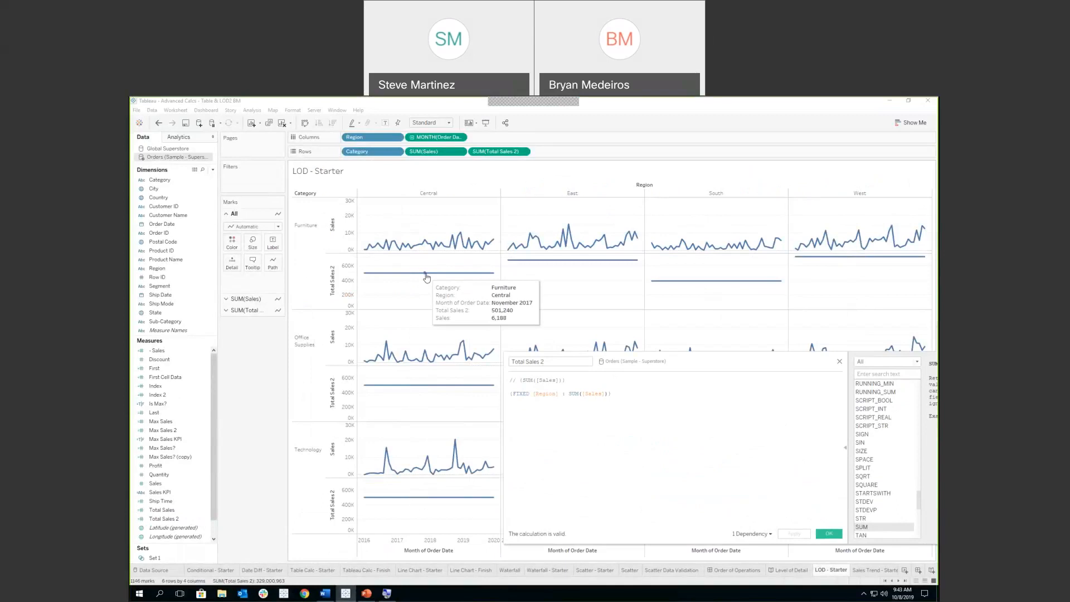
mouse_move(428, 385)
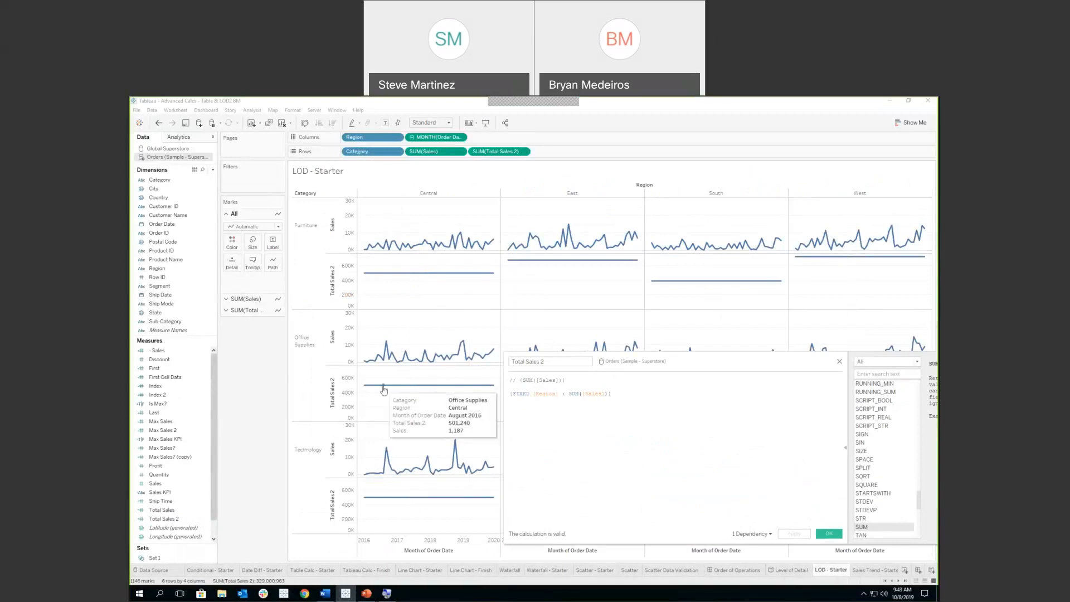
mouse_move(384, 499)
mouse_move(538, 263)
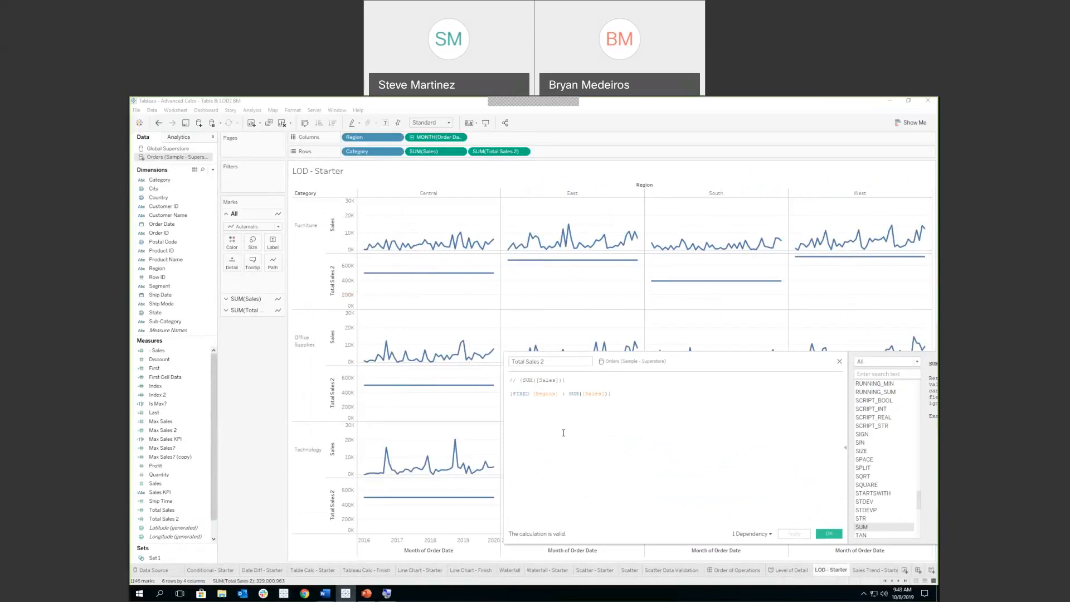
Step: Comment out the FIXED [Region] formula in Total Sales 2 and paste an active copy of it below
triple_click(613, 392)
key("ctrl+c")
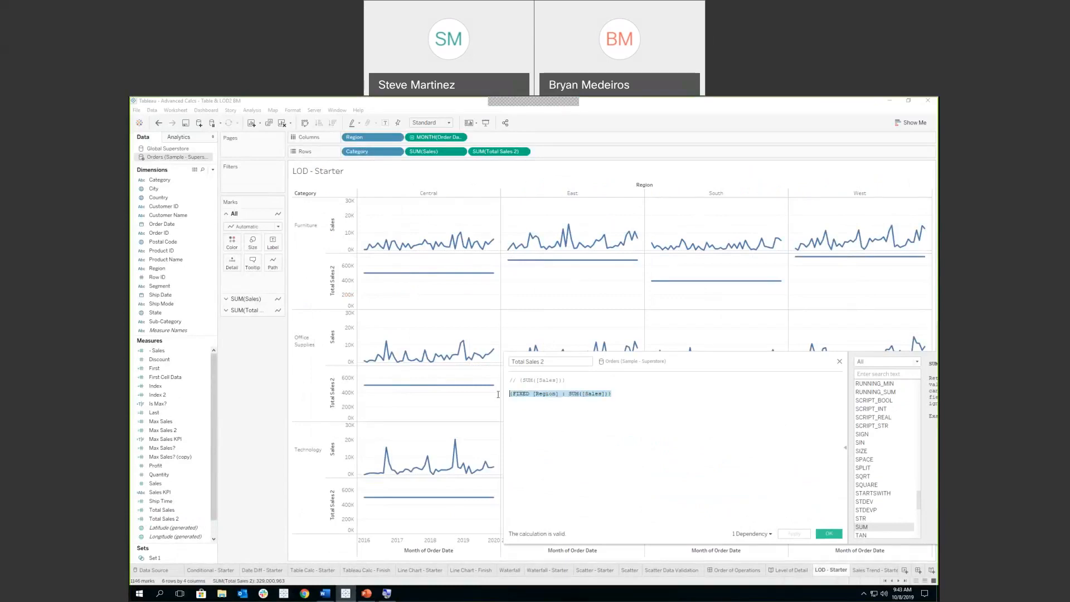
key("Home")
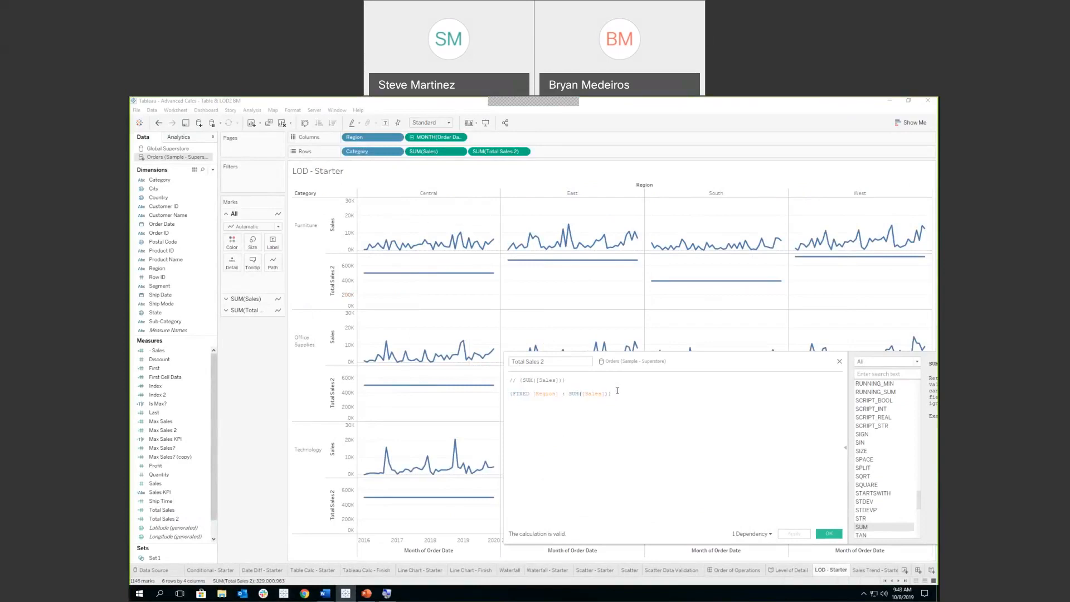
type("//")
key("ctrl+v")
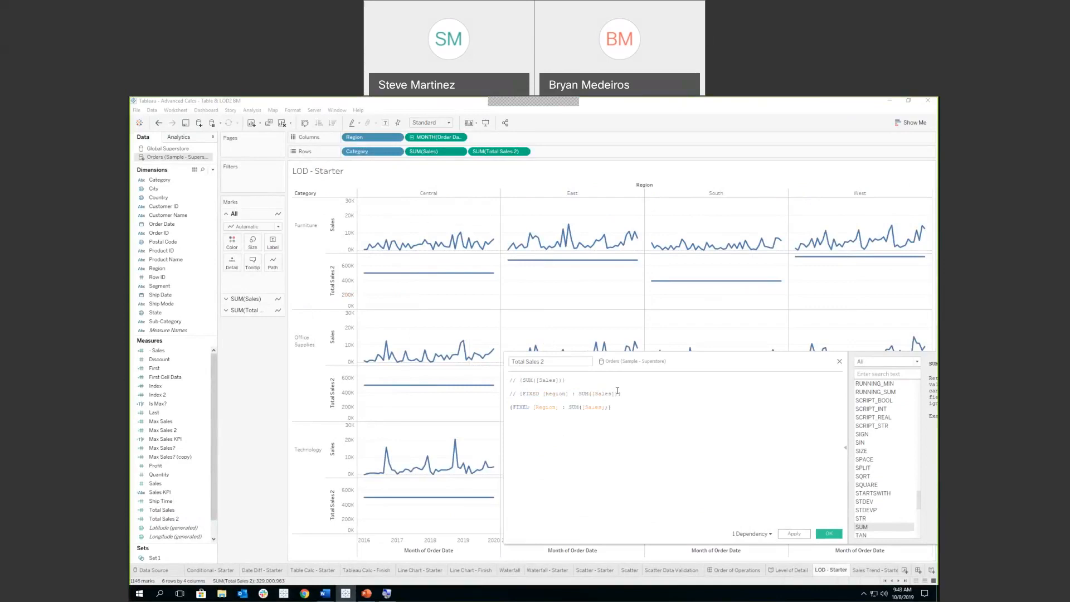
Step: Replace [Region] with MONTH([Order Date]) in the active FIXED expression of Total Sales 2
key("Left")
key("Left")
key("Left")
key("Left")
key("Left")
key("Left")
key("Left")
key("Left")
key("Left")
key("Left")
key("Left")
key("Left")
key("Left")
key("BackSpace")
key("BackSpace")
key("BackSpace")
key("BackSpace")
key("BackSpace")
key("BackSpace")
key("BackSpace")
key("BackSpace")
key("BackSpace")
type("MONTH")
key("Return")
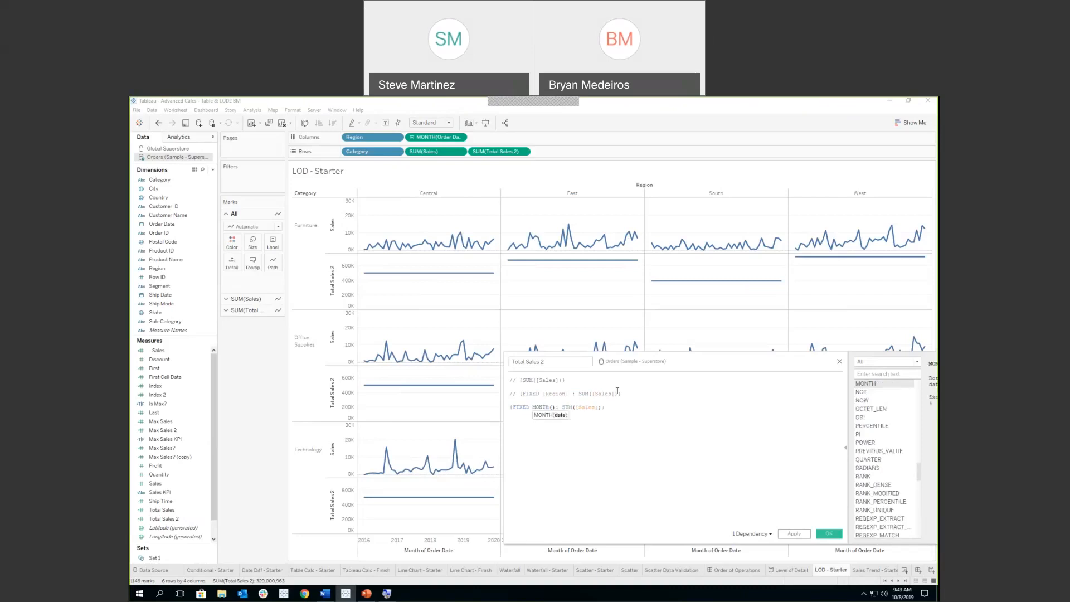
type("[Ord")
key("Return")
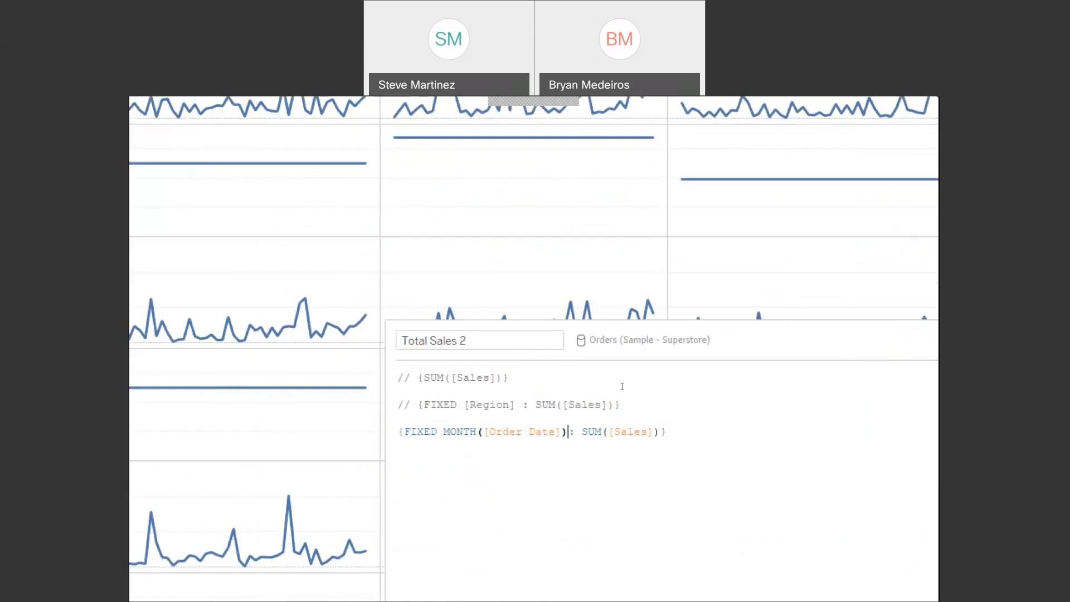
Step: Add YEAR([Order Date]) as a second dimension of the FIXED expression and apply the calculation
type(",")
type("YEAR(ORD")
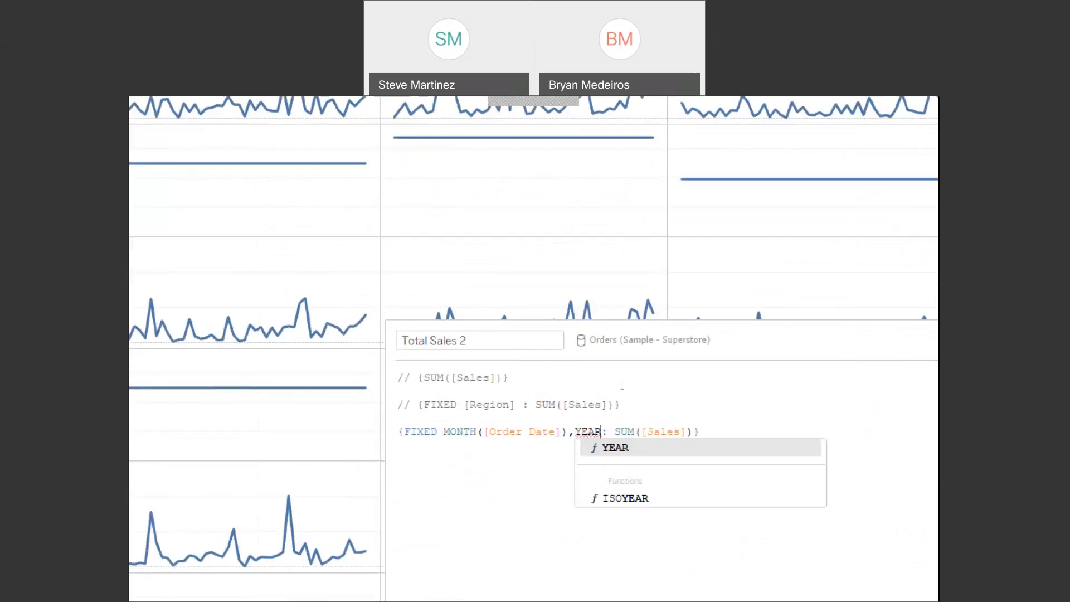
key("Return")
type("Order")
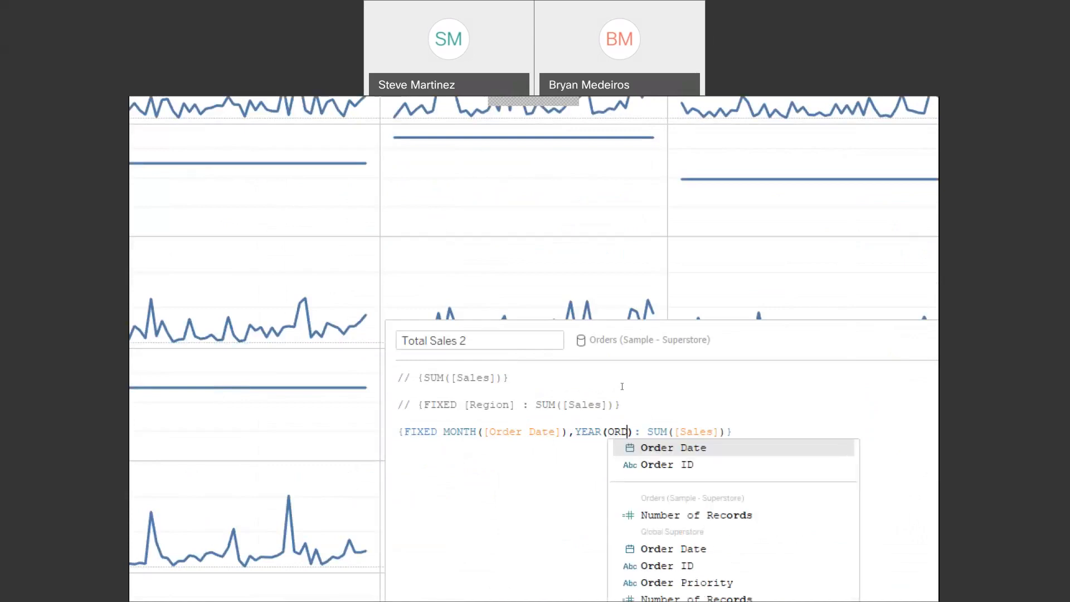
key("Return")
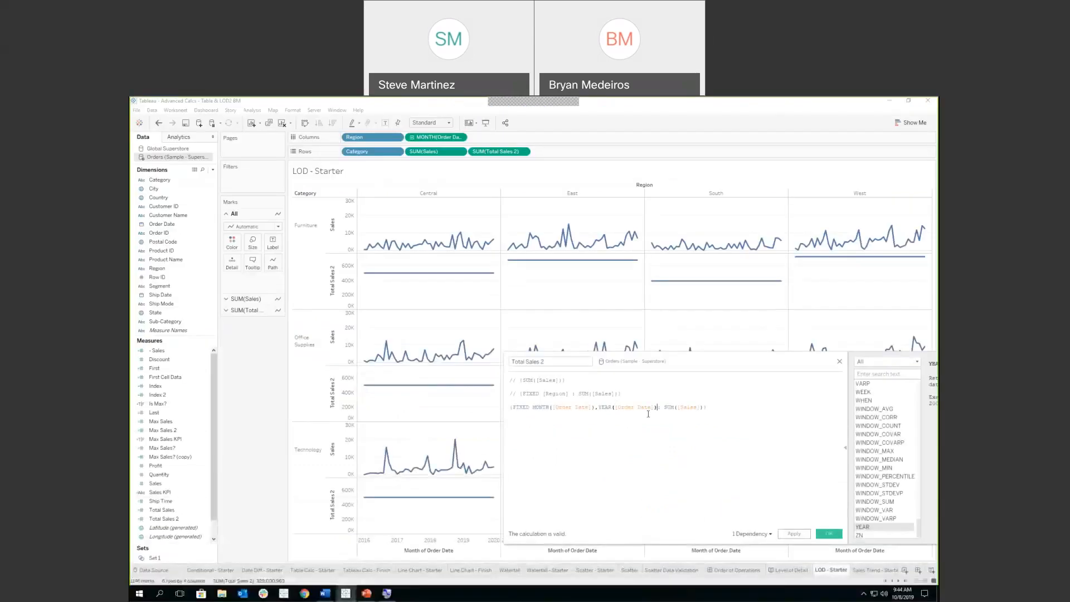
left_click(794, 534)
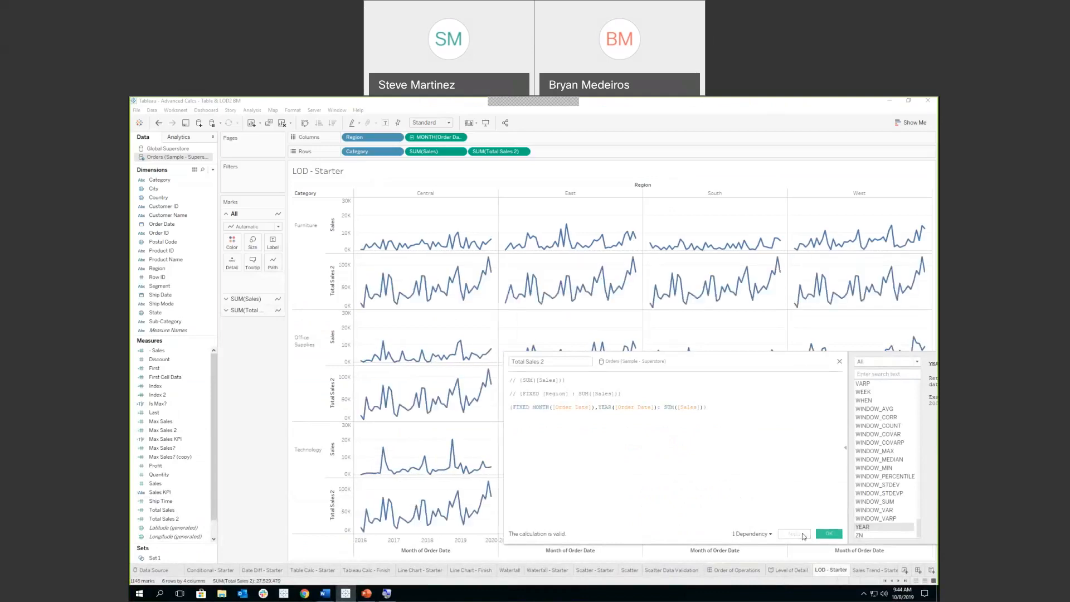
Step: Compare the monthly Total Sales 2 values across the Central and West regions and in Office Supplies
mouse_move(375, 304)
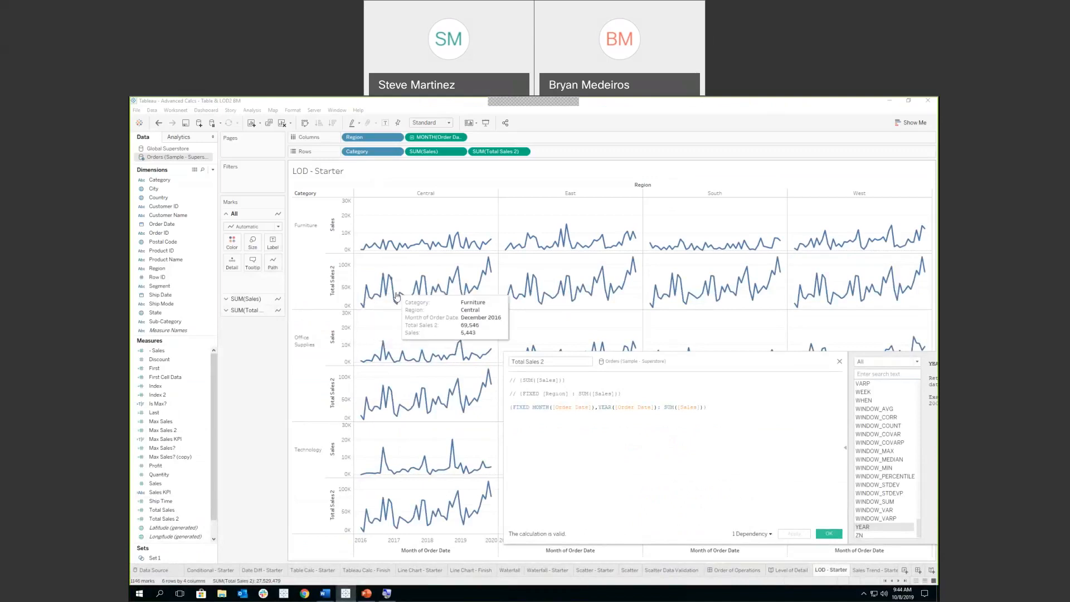
mouse_move(540, 290)
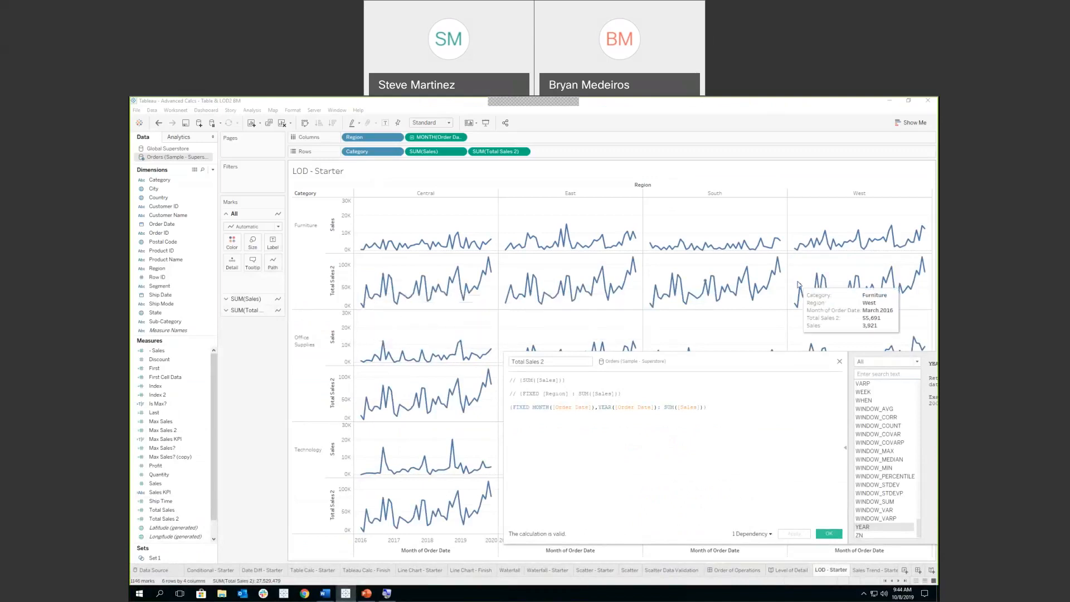
mouse_move(389, 415)
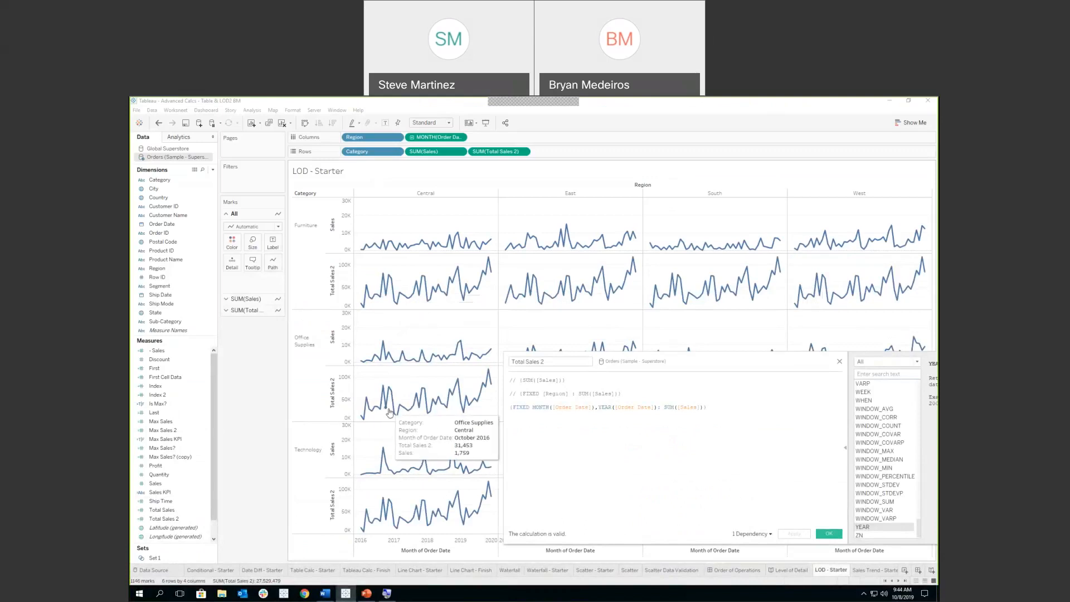
mouse_move(383, 386)
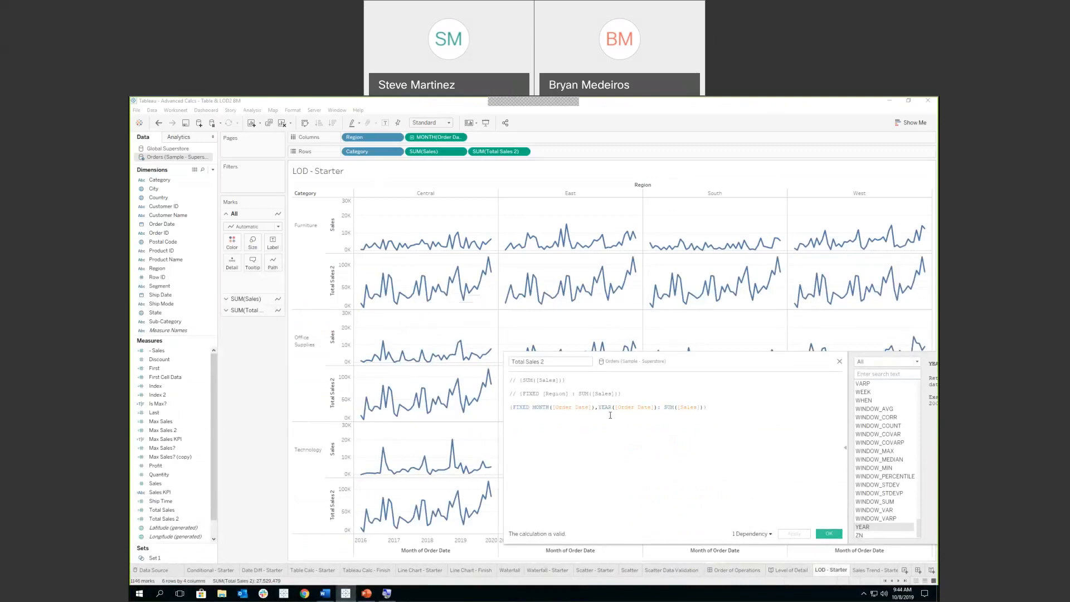
Step: Add [Region] as a third dimension of the active FIXED expression in Total Sales 2 and apply the calculation
left_click(657, 407)
type("Reg")
key("Down")
key("Down")
key("Down")
key("Down")
key("Return")
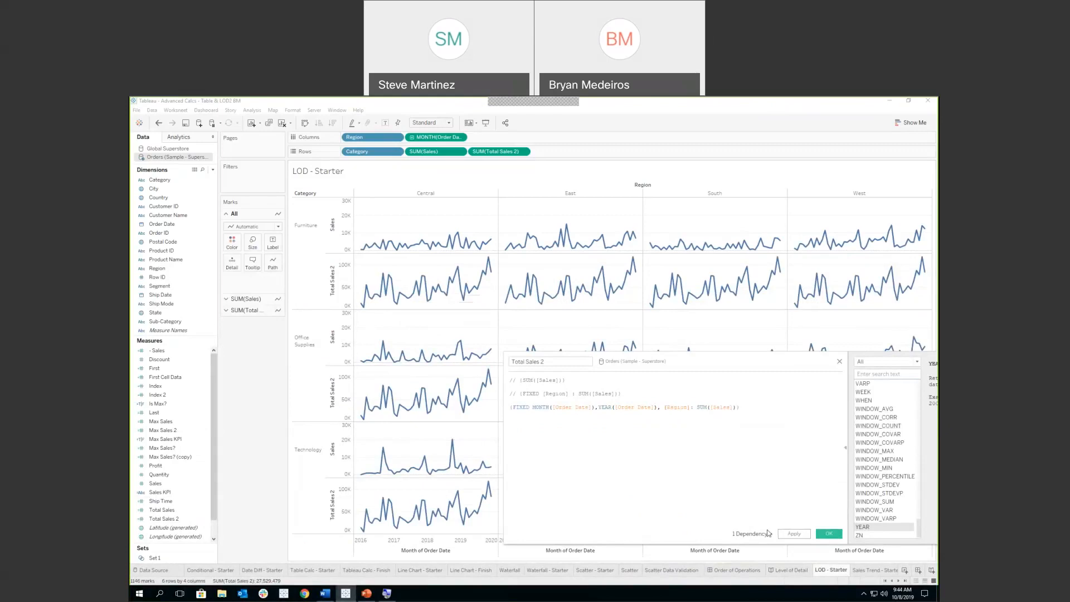
left_click(792, 534)
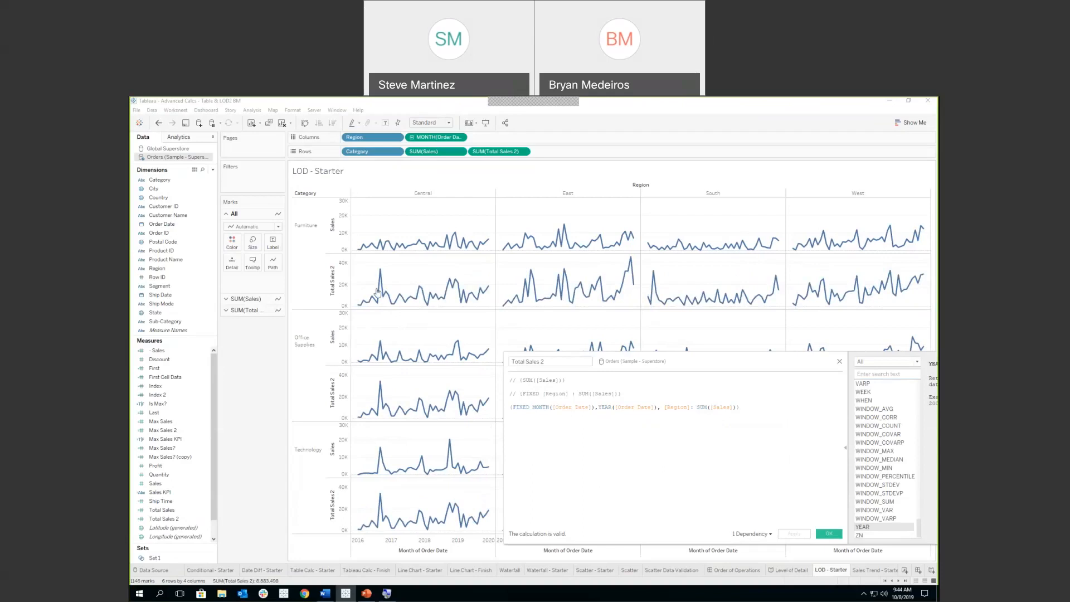
Step: Compare the September 2016 Total Sales 2 peak across categories in Central, moving the calculation editor to uncover more of the chart
mouse_move(381, 269)
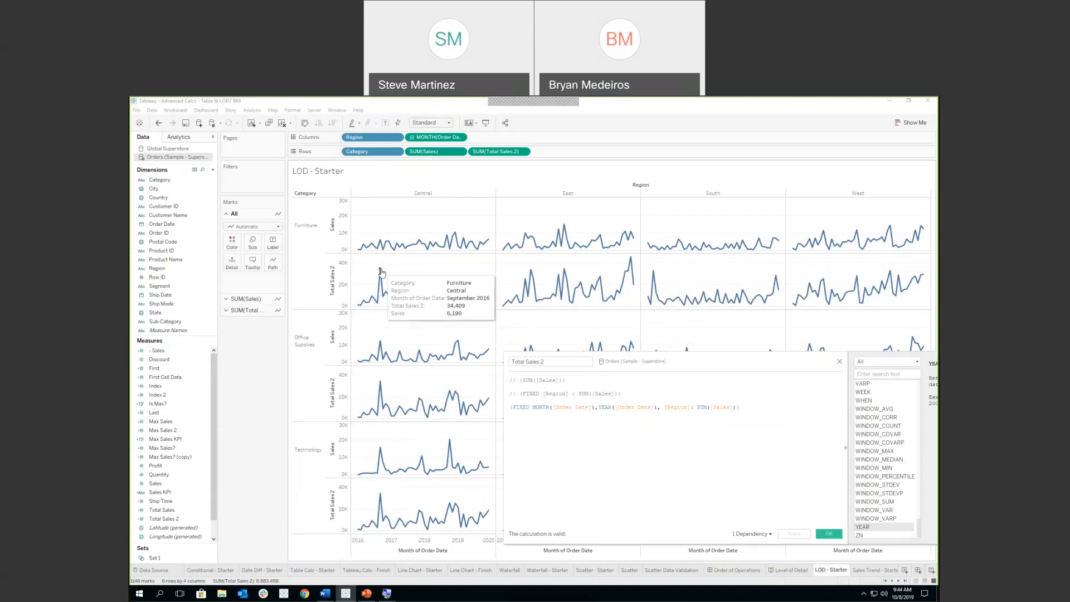
mouse_move(381, 383)
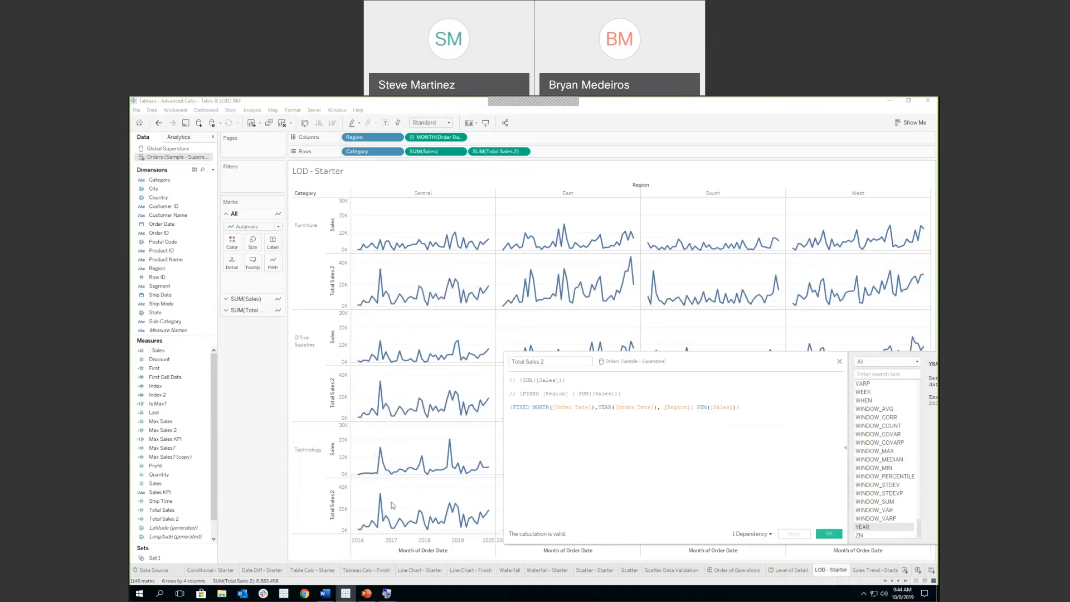
left_click_drag(649, 367, 766, 392)
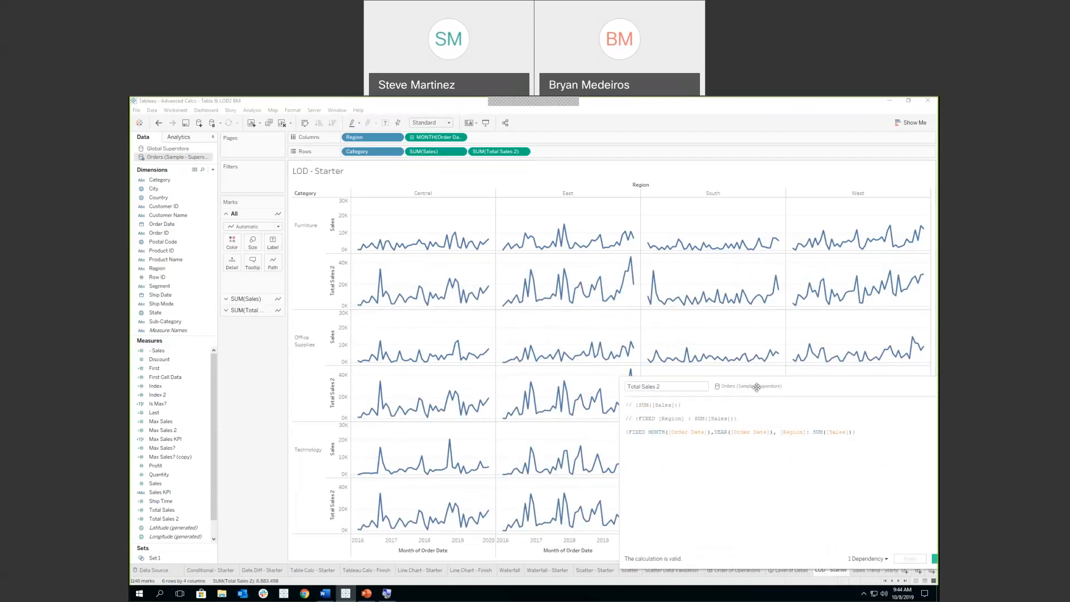
left_click_drag(757, 387, 558, 342)
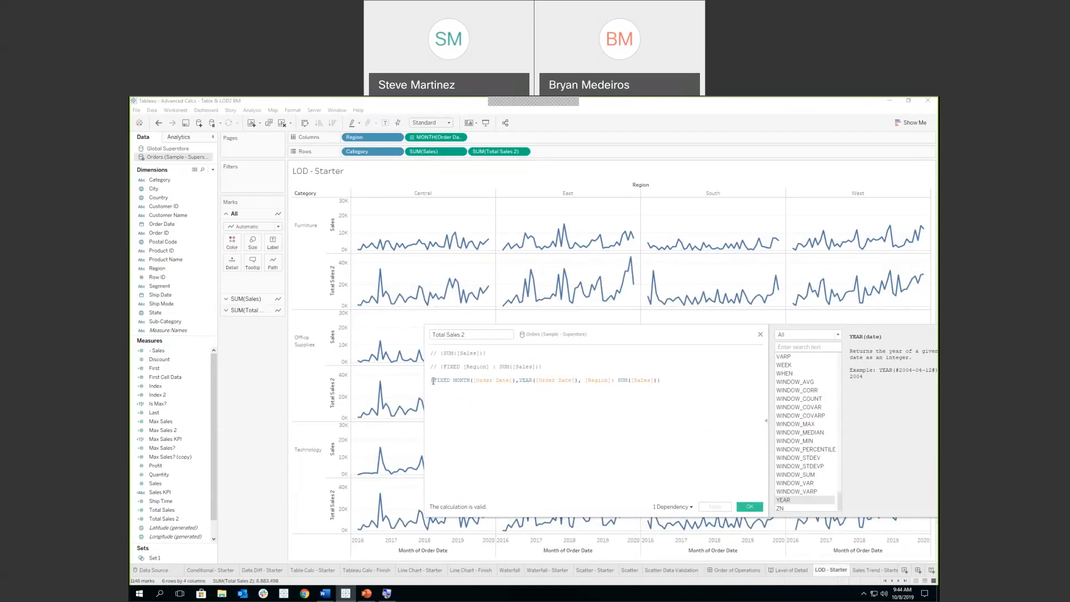
Step: Comment out the FIXED month, year and region formula in Total Sales 2 and apply { EXCLUDE [Category] : SUM([Sales]) } below it
type("//")
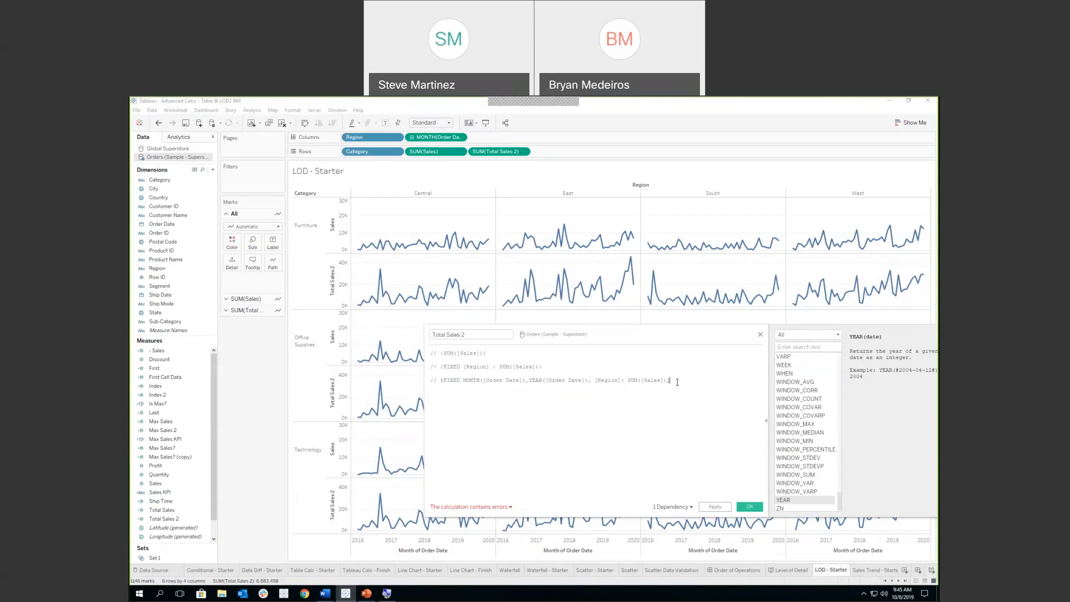
key("Return")
type("exc")
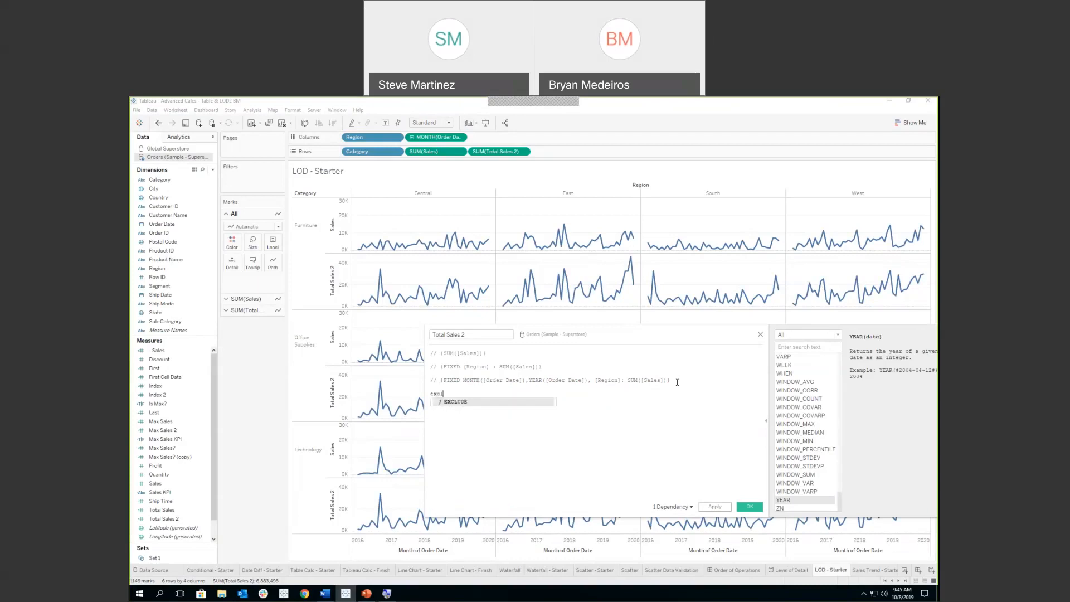
type("l")
key("Return")
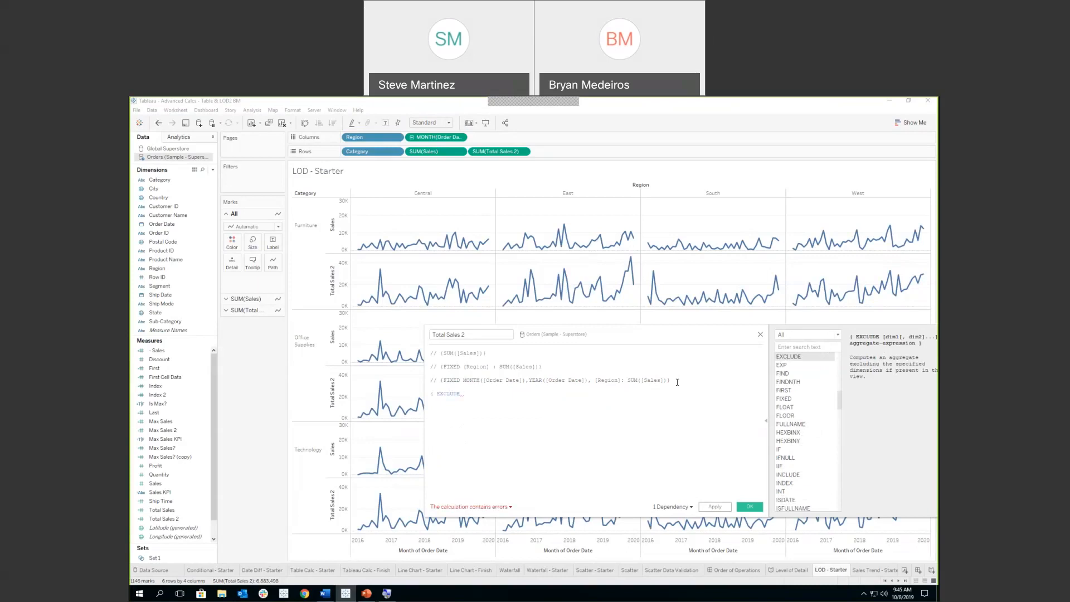
type("categ")
key("Return")
type(": SUM")
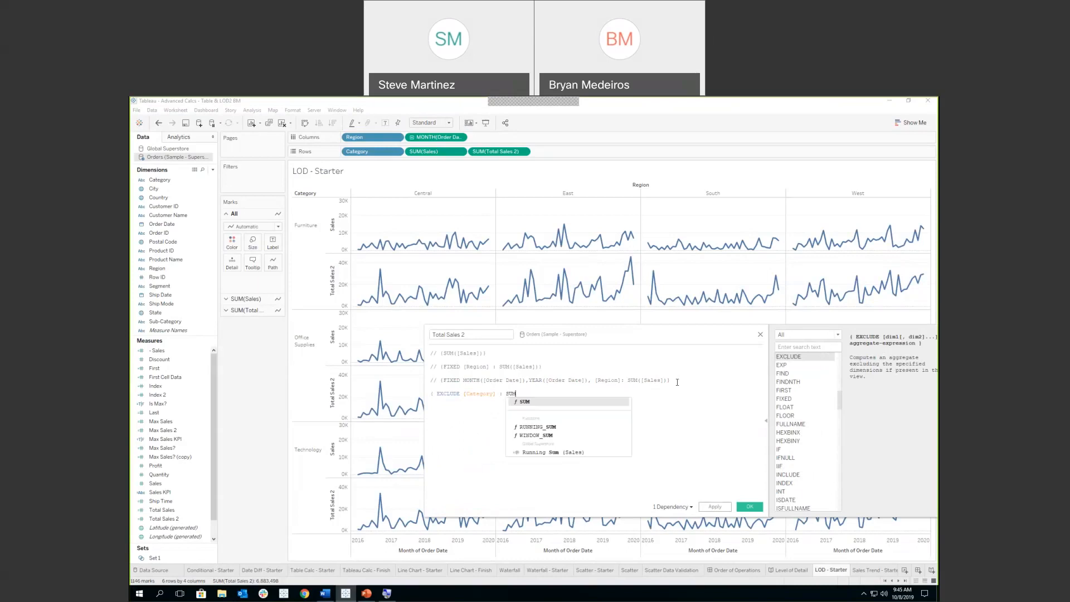
type("([Sales])")
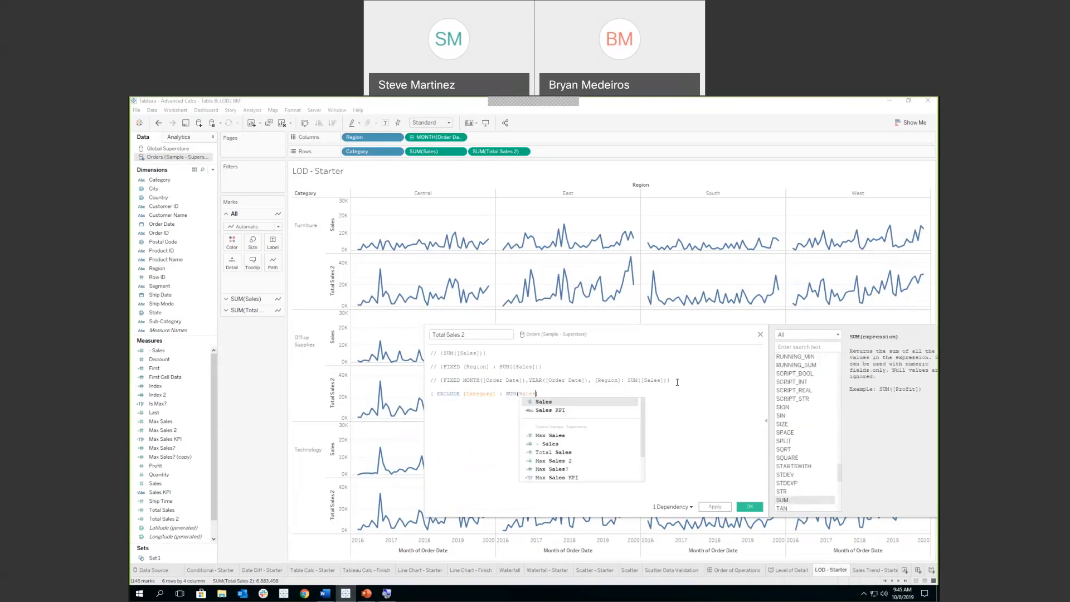
type(" }")
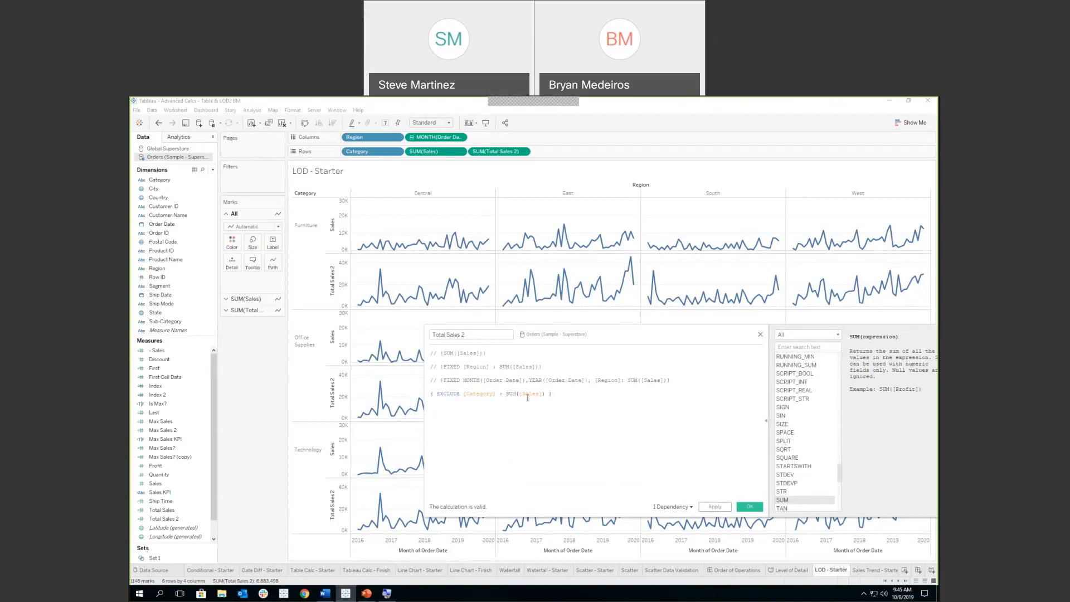
left_click(711, 508)
left_click_drag(569, 337, 574, 347)
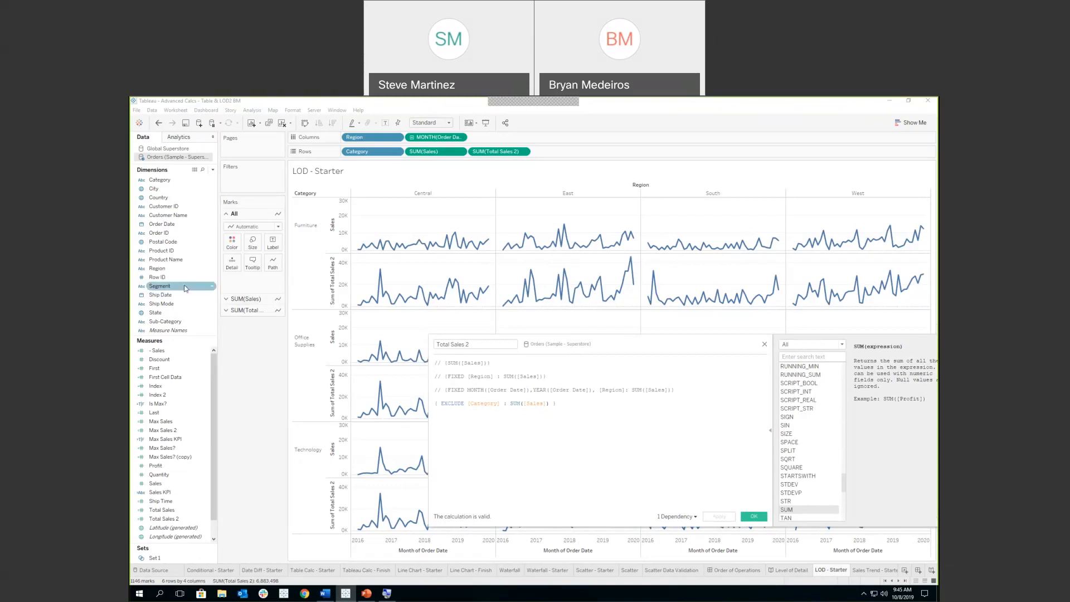
Step: Filter the view to the Consumer segment and inspect the Total Sales 2 peak for Office Supplies in Central
left_click_drag(186, 288, 235, 176)
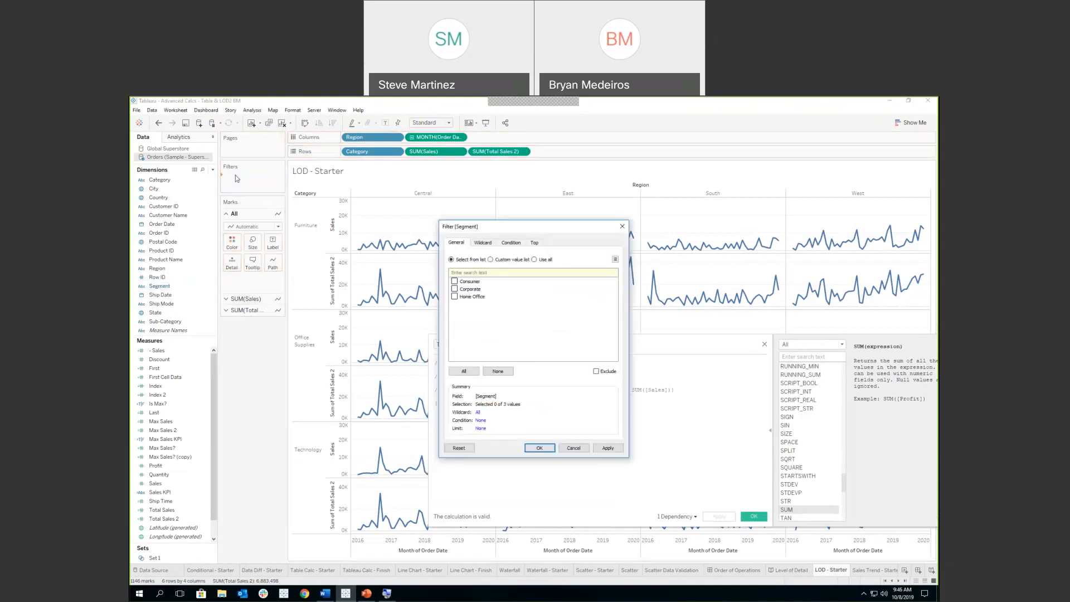
left_click(539, 449)
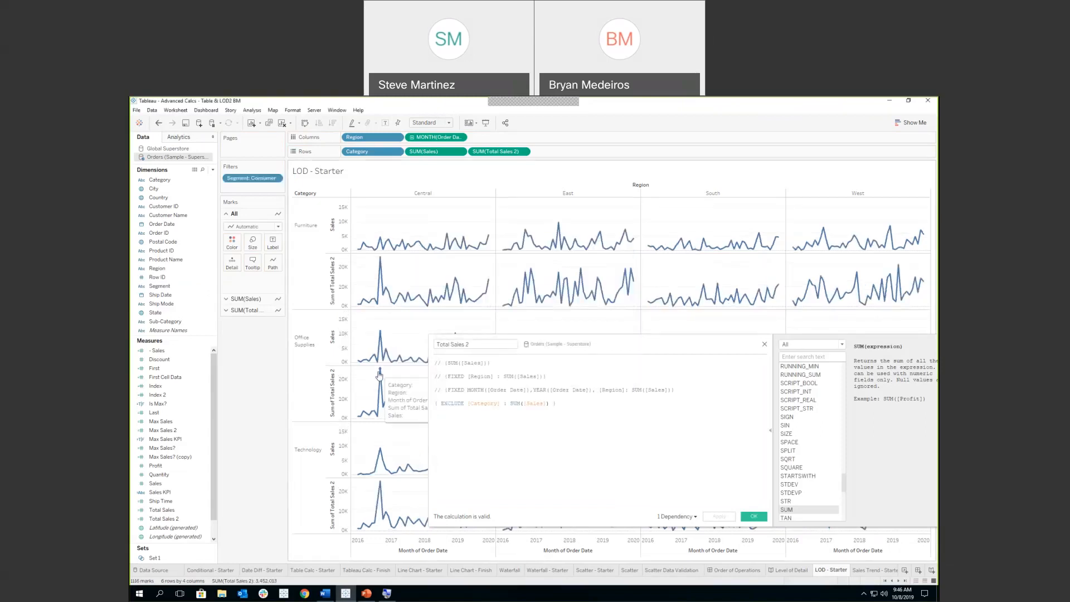
left_click_drag(556, 341, 616, 347)
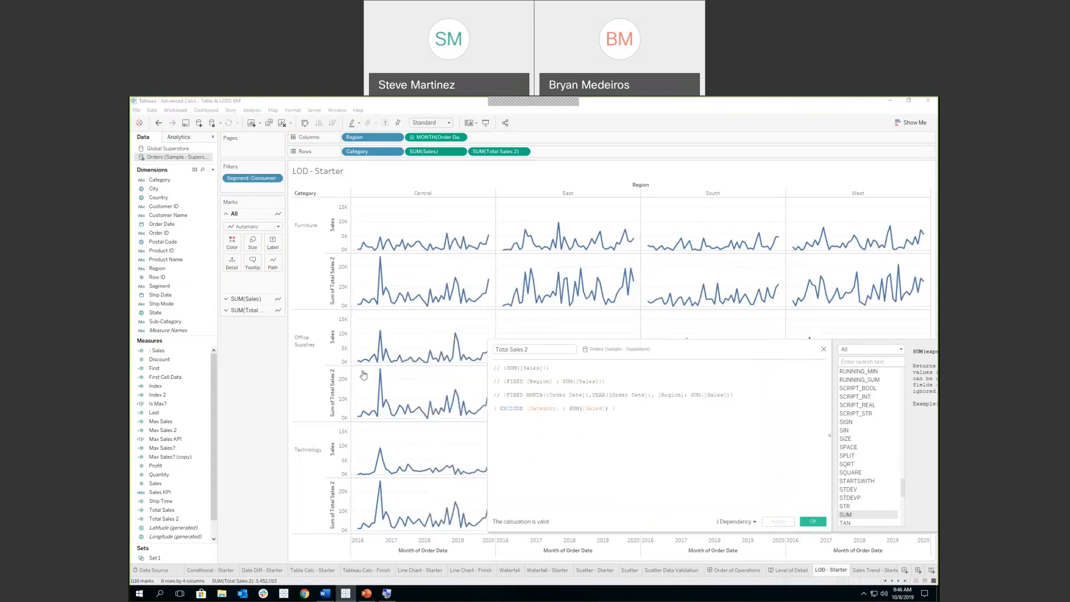
mouse_move(380, 374)
Step: Comment out the EXCLUDE formula in Total Sales 2, reactivate the FIXED month, year and region formula, and apply
left_click(494, 408)
type("//")
left_click(504, 395)
key("BackSpace")
key("BackSpace")
key("BackSpace")
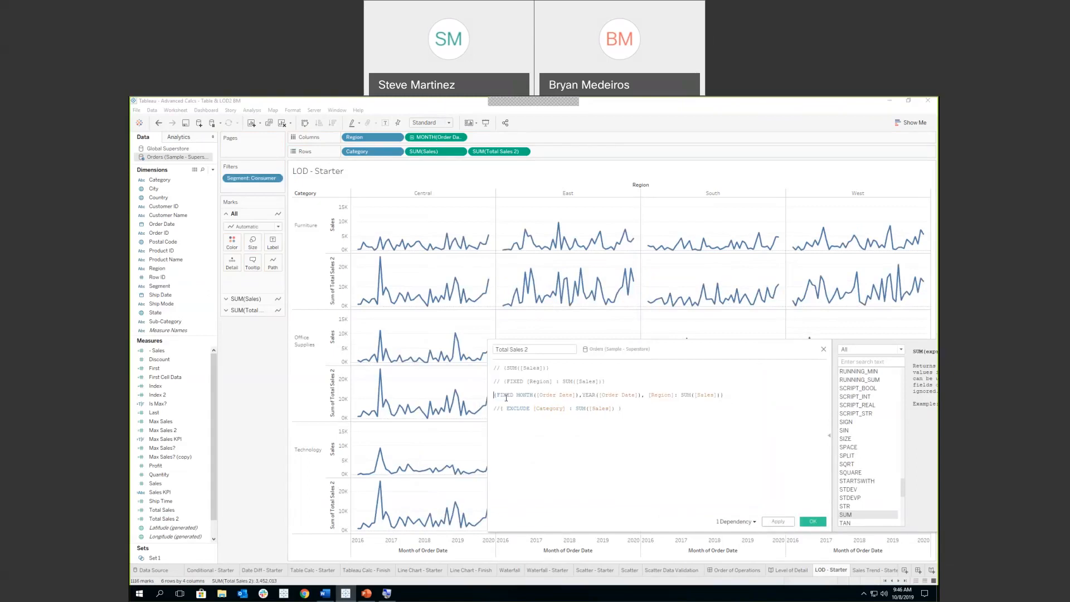
left_click(778, 521)
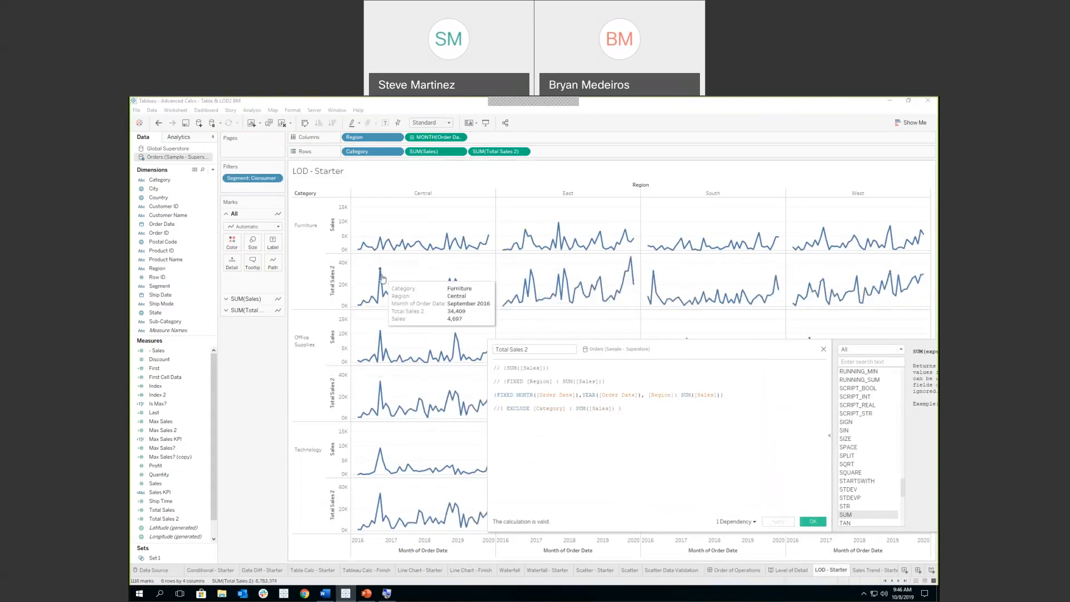
Step: Extend the Segment filter to include all segments and compare the Total Sales 2 peaks for Furniture and Office Supplies in Central
left_click(275, 178)
left_click(251, 189)
left_click(454, 289)
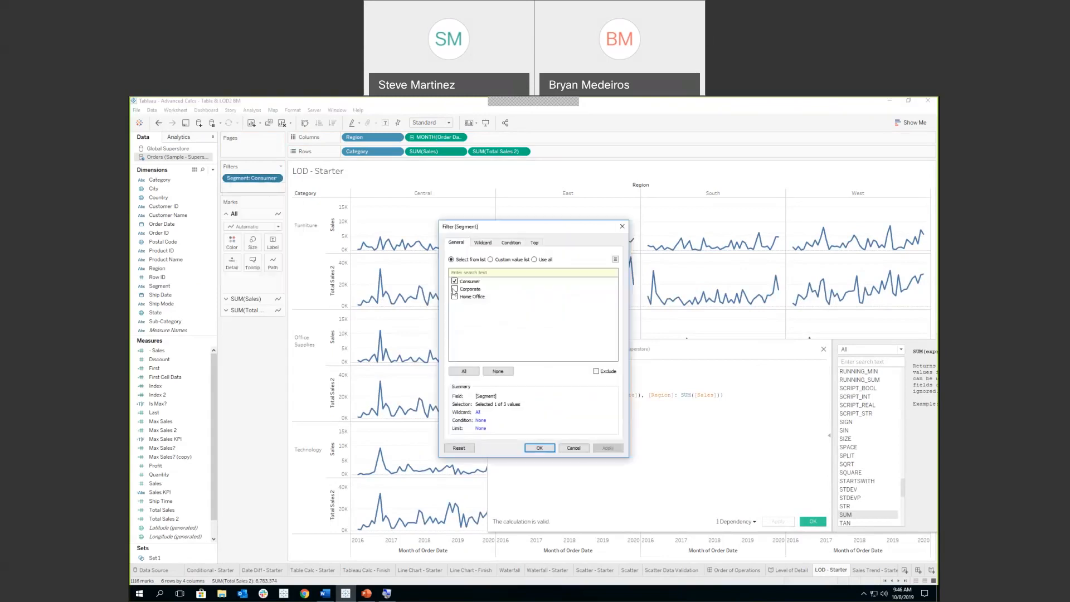
left_click(545, 448)
mouse_move(415, 350)
mouse_move(379, 282)
mouse_move(381, 389)
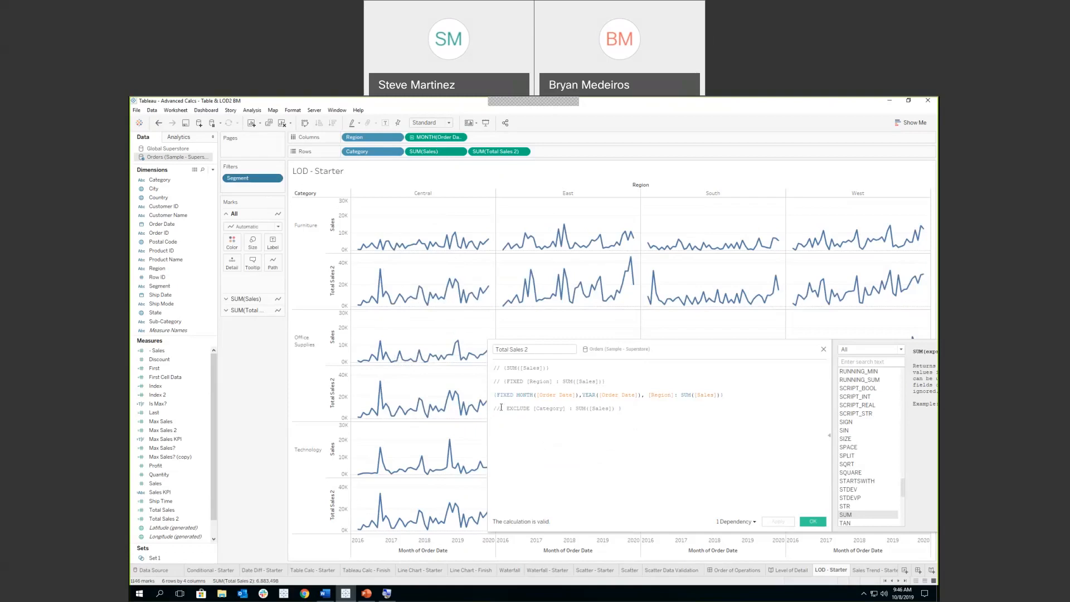
Step: Comment out the FIXED month, year and region formula again and remove the Segment filter from the view
key("alt+Tab")
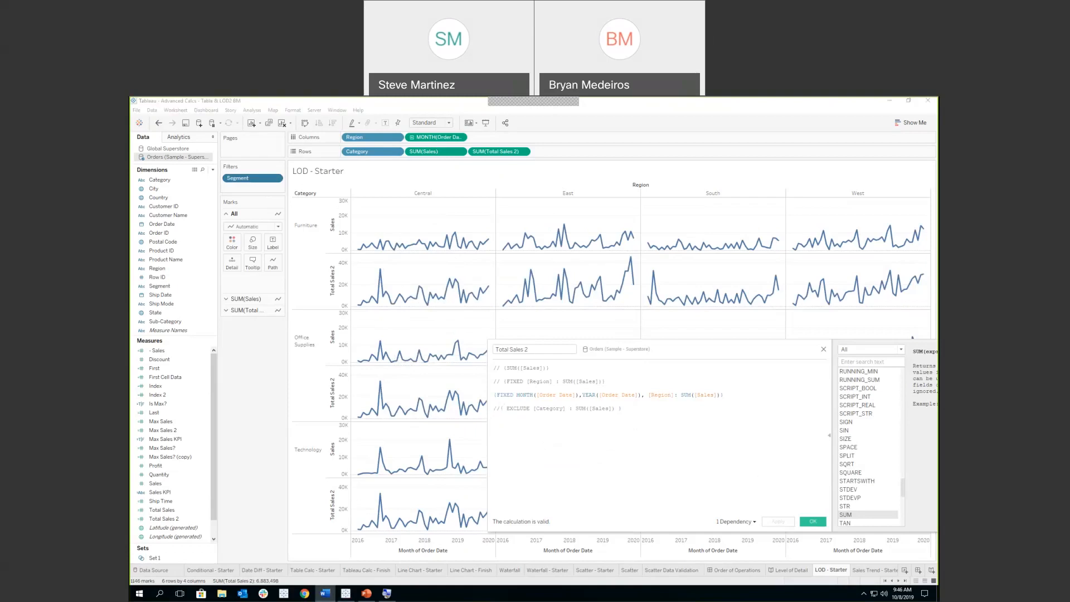
triple_click(497, 397)
left_click(494, 394)
type("//")
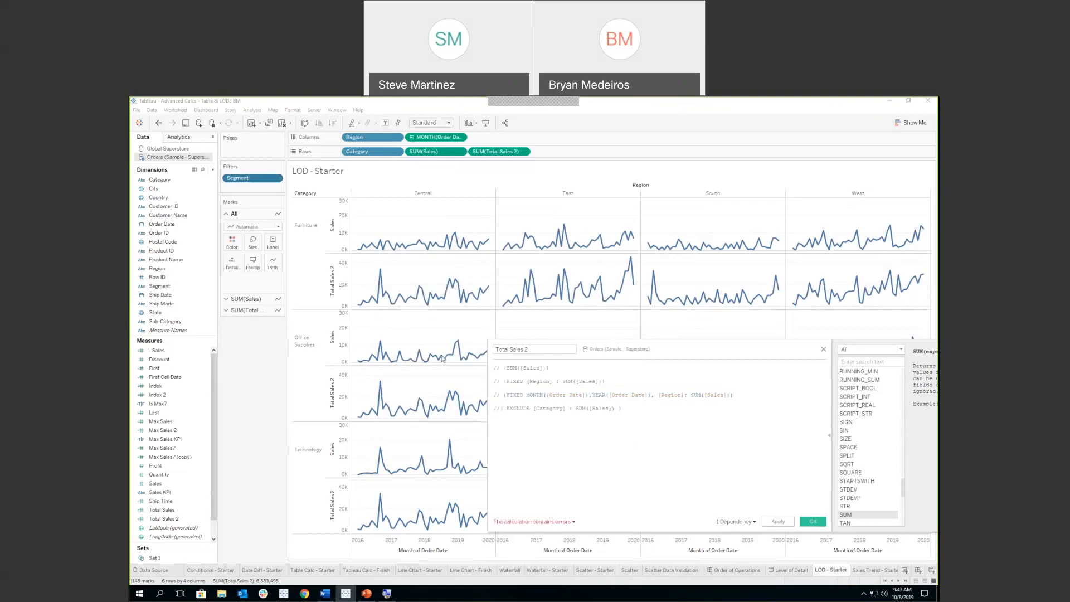
left_click_drag(262, 184, 263, 364)
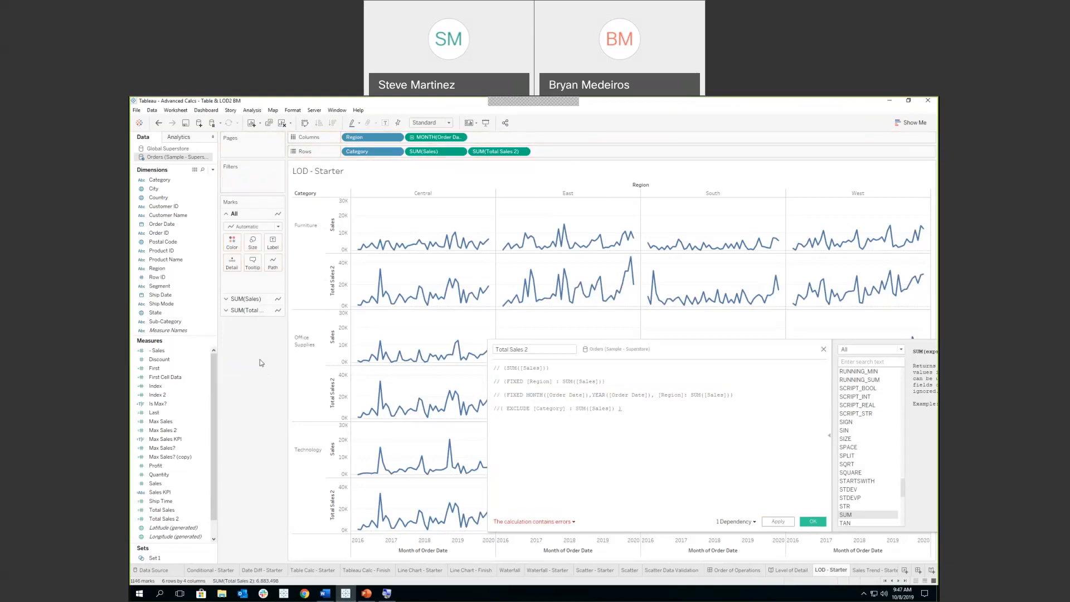
Step: Reactivate the EXCLUDE [Category] formula in Total Sales 2 by removing its comment marks
left_click(502, 407)
key("BackSpace")
key("BackSpace")
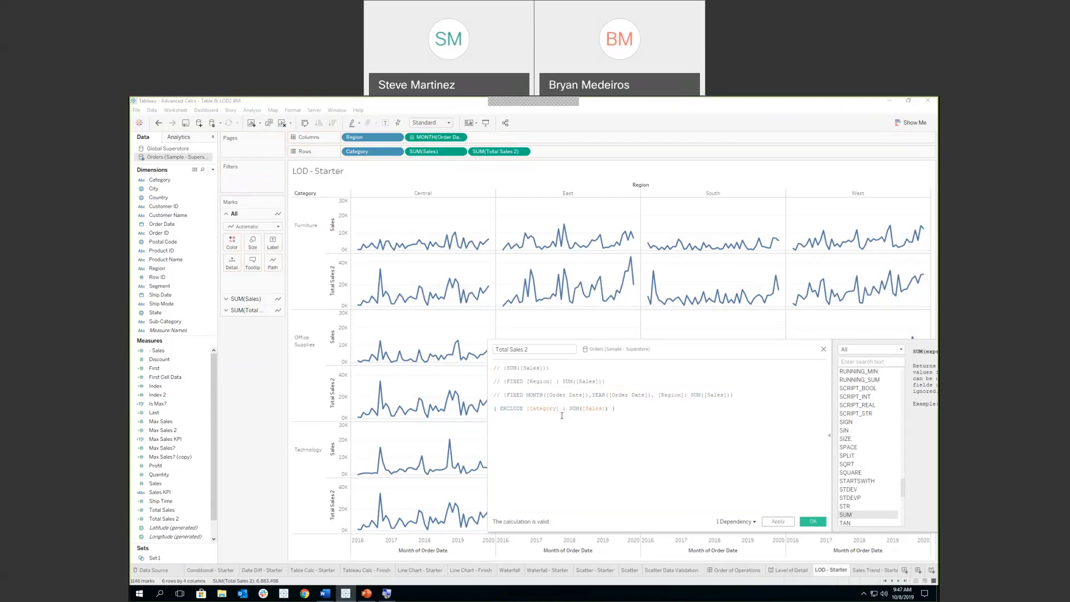
Step: Comment out the EXCLUDE formula in Total Sales 2 and apply { INCLUDE [Customer Name] : AVG([Sales]) } below it
type("//")
key("Return")
type("{ INCLUDE")
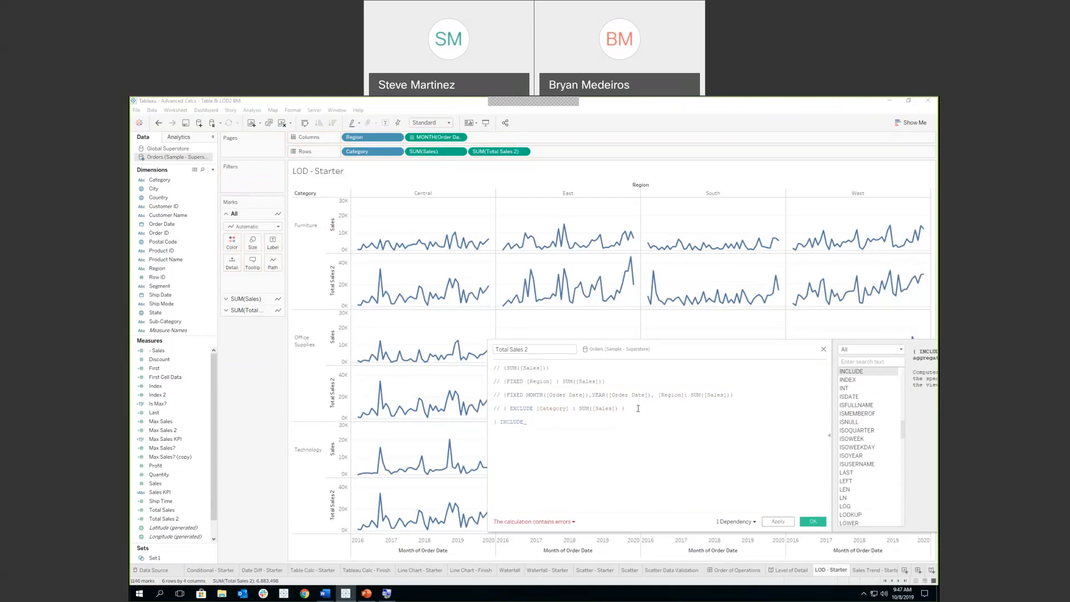
type(" custo")
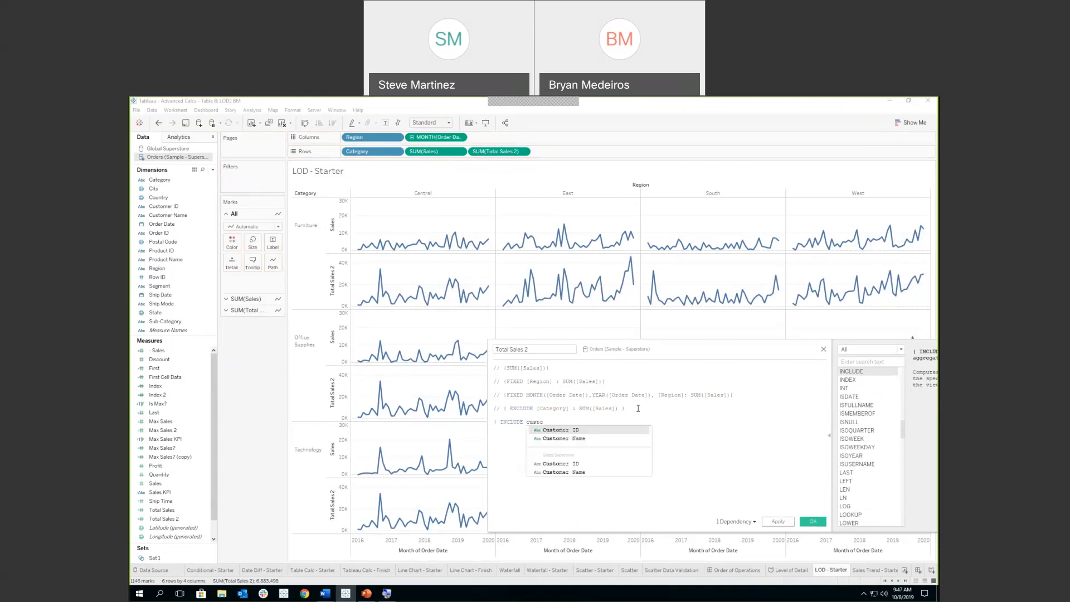
key("Down")
key("Return")
type(": AVG")
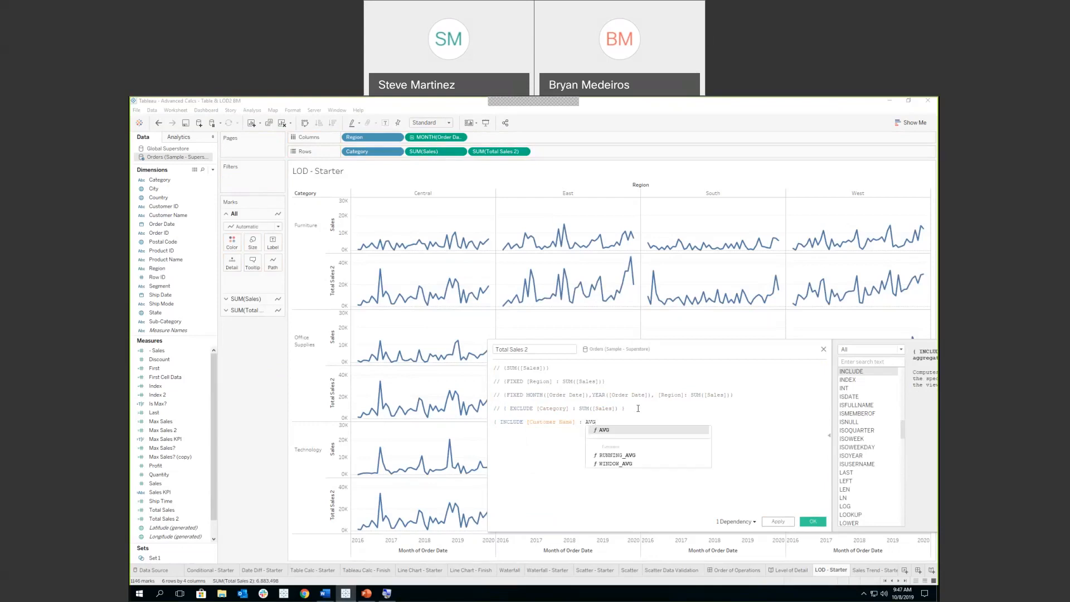
type("(sales")
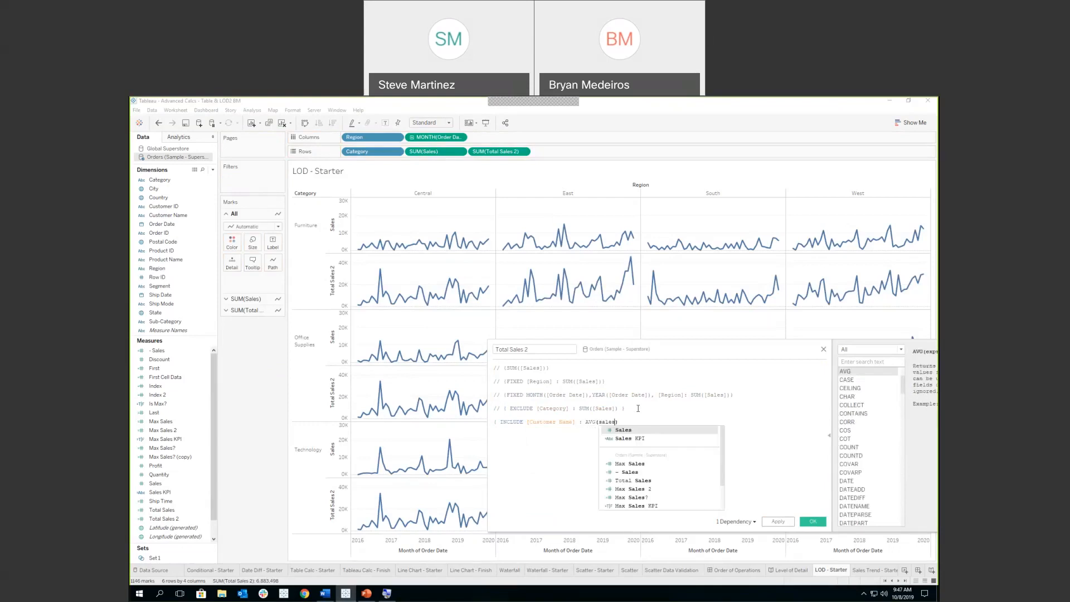
key("Return")
type(")")
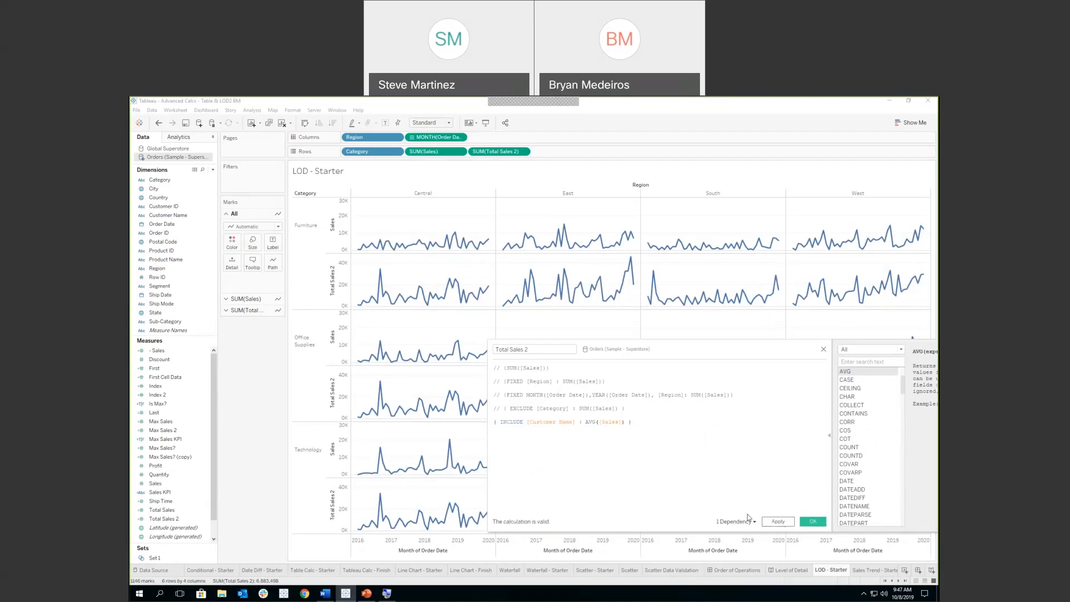
left_click(778, 521)
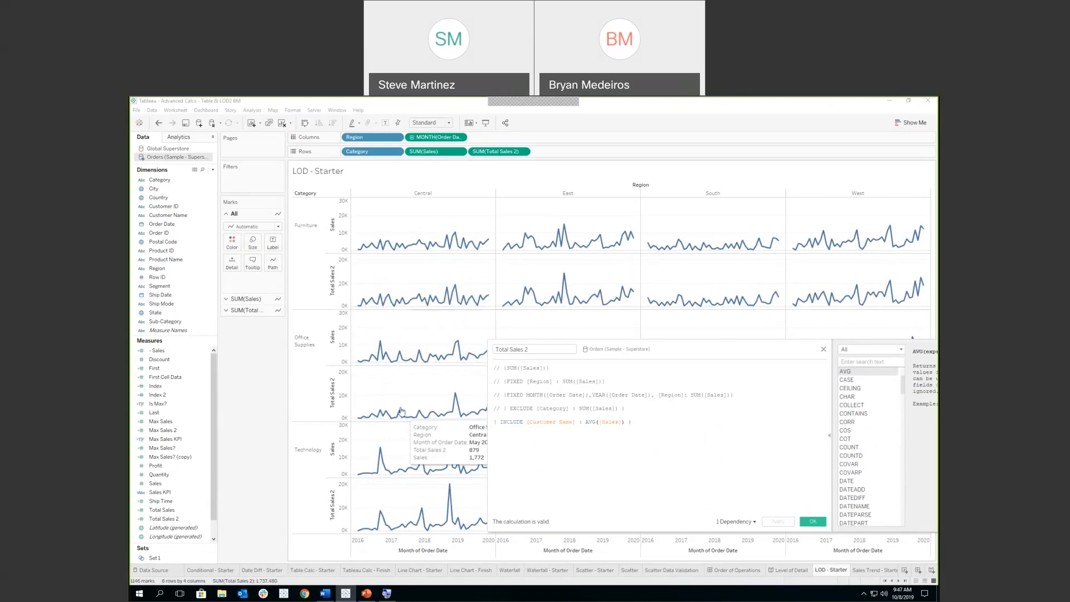
Step: Filter the view to the Consumer segment to test the INCLUDE version of Total Sales 2, and remove the filter again
left_click_drag(180, 289, 246, 183)
left_click(455, 282)
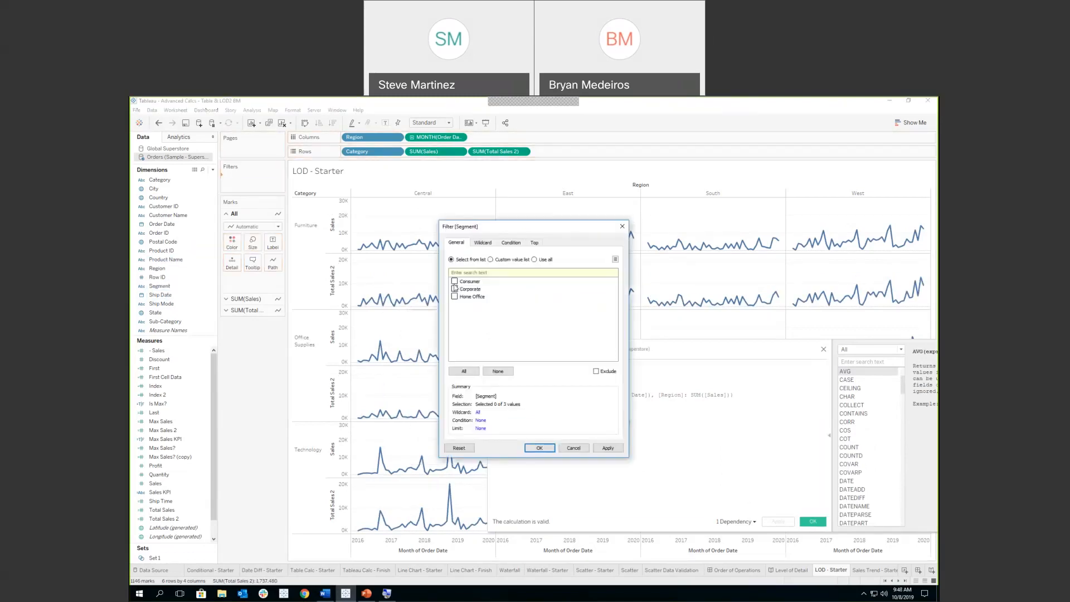
left_click(539, 448)
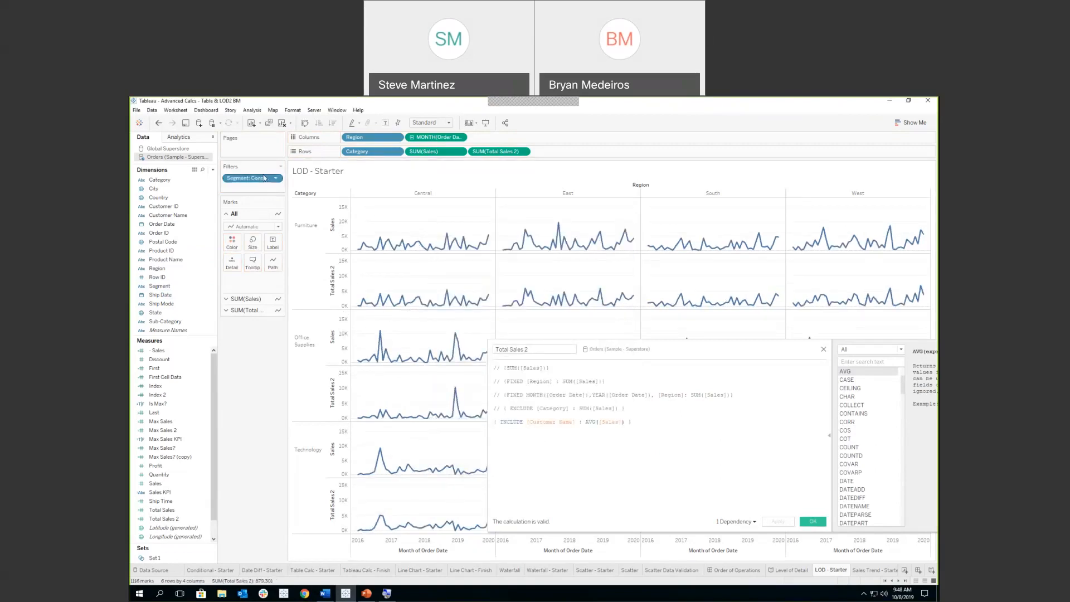
left_click_drag(260, 181, 258, 381)
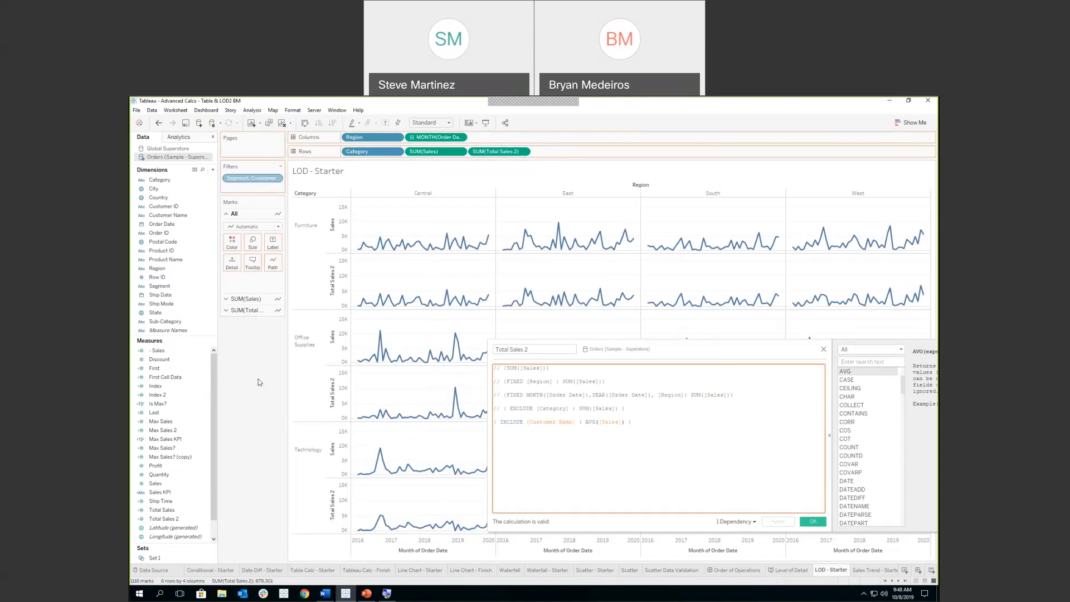
Step: Comment out the INCLUDE formula in Total Sales 2 and reactivate the FIXED month, year and region formula
left_click(498, 425)
type("//")
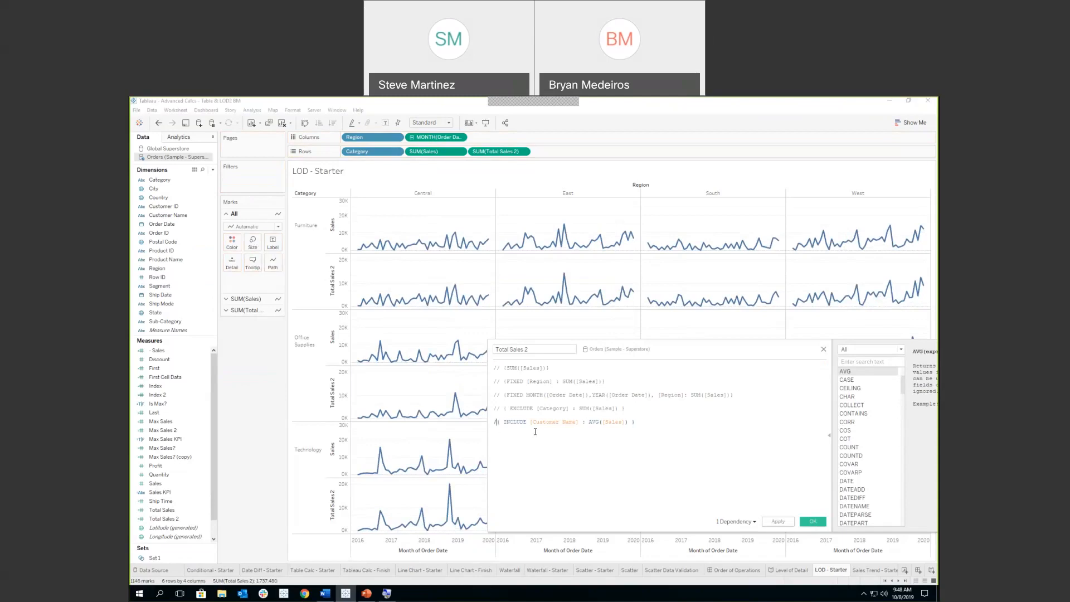
left_click(504, 395)
key("BackSpace")
key("BackSpace")
key("BackSpace")
Step: Remove [Region] from the FIXED formula, leaving {FIXED MONTH([Order Date]),YEAR([Order Date]) : SUM([Sales])}, and save Total Sales 2
left_click(675, 396)
key("BackSpace")
key("BackSpace")
key("BackSpace")
key("BackSpace")
key("BackSpace")
key("BackSpace")
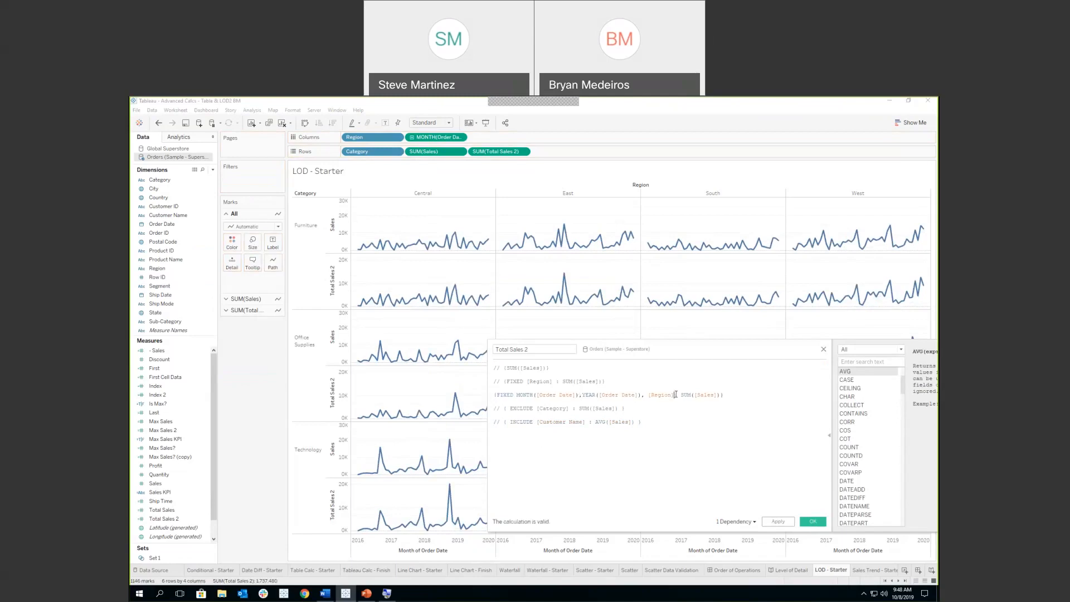
key("BackSpace")
key("BackSpace")
key("BackSpace")
key("BackSpace")
left_click(804, 522)
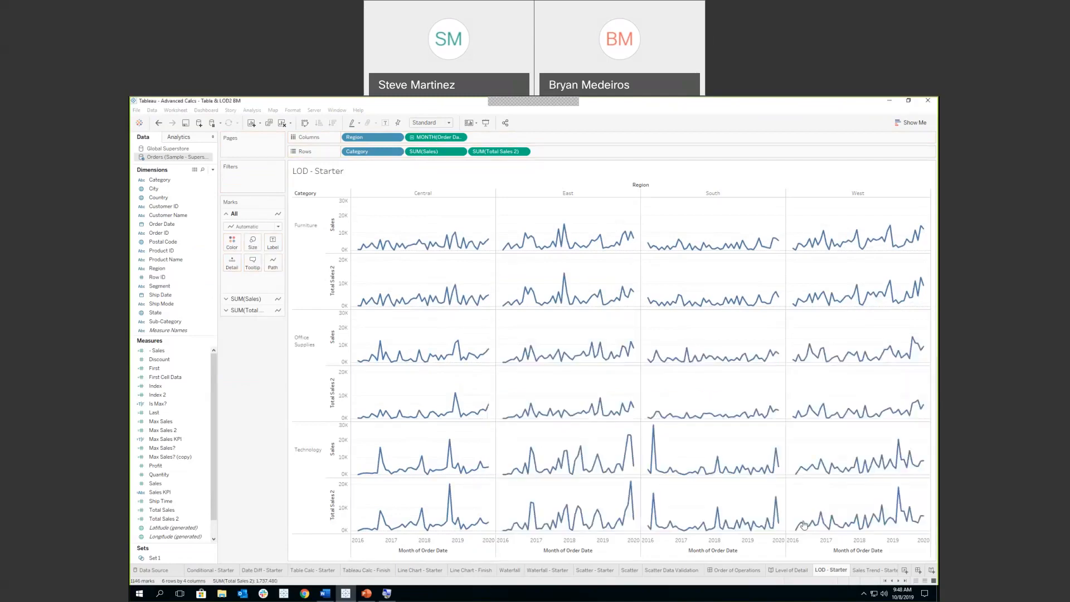
Step: Open the Sales Trend - Starter sheet and add Total Sales 2 to its rows beside SUM(Sales)
left_click(899, 582)
left_click(899, 582)
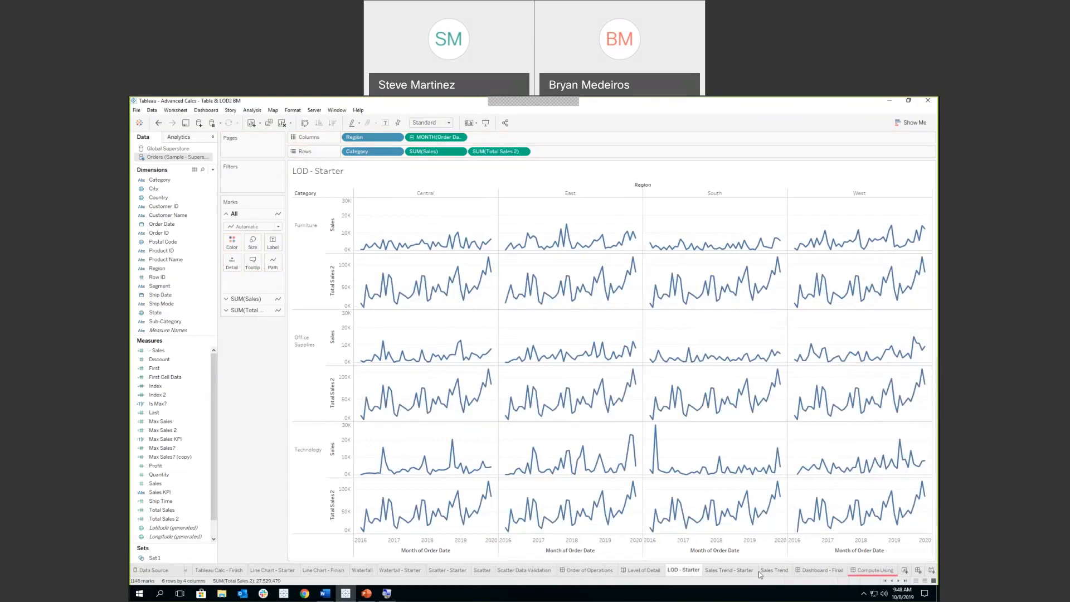
left_click(759, 570)
left_click(730, 571)
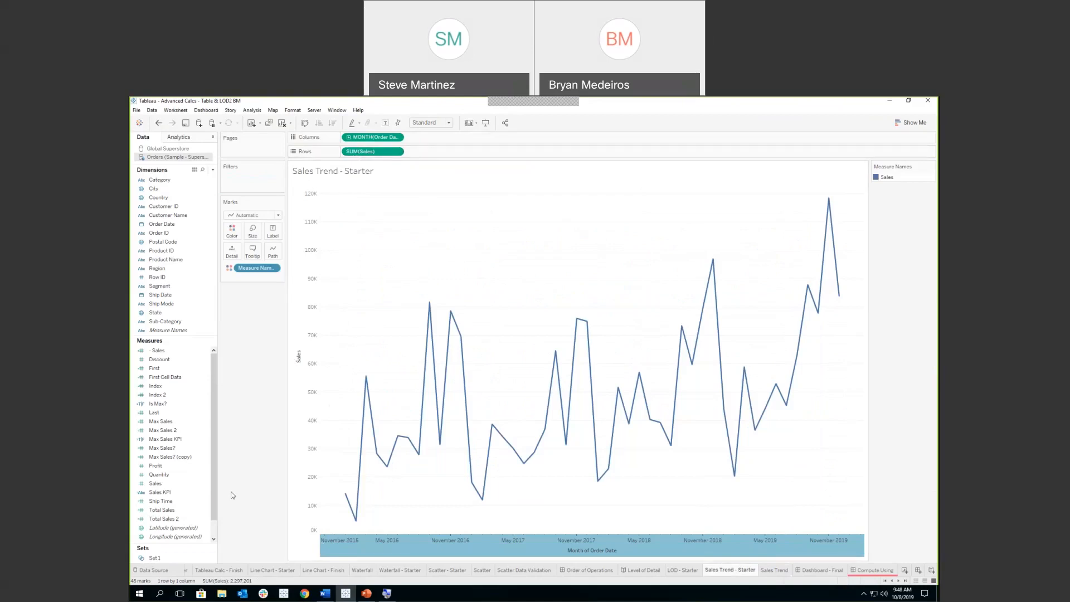
left_click(189, 520)
left_click_drag(189, 520, 454, 150)
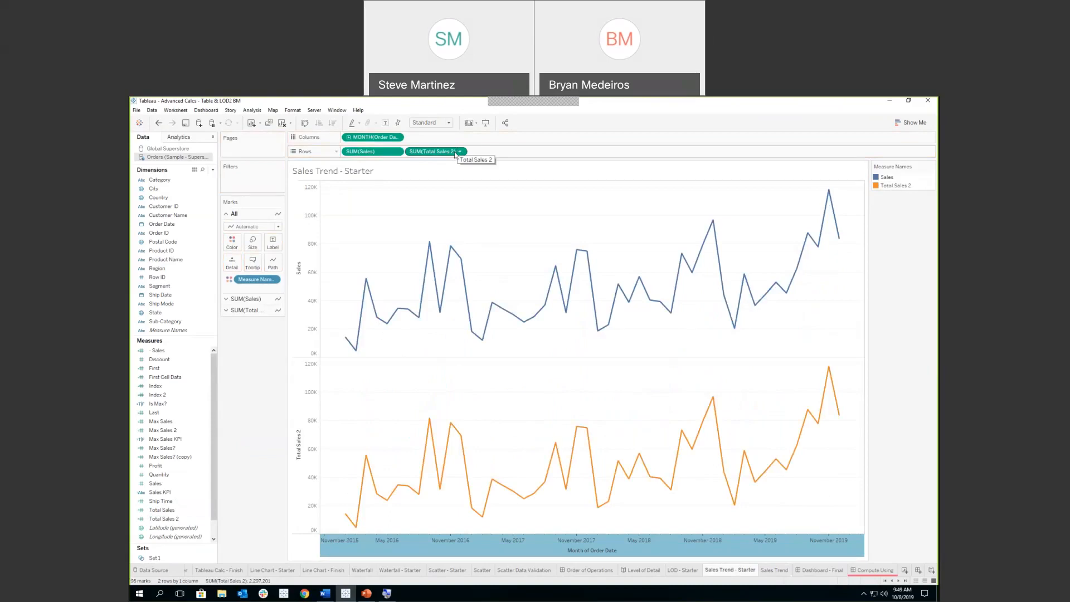
Step: Review the active FIXED formula of Total Sales 2 and close the calculation without changes
right_click(203, 518)
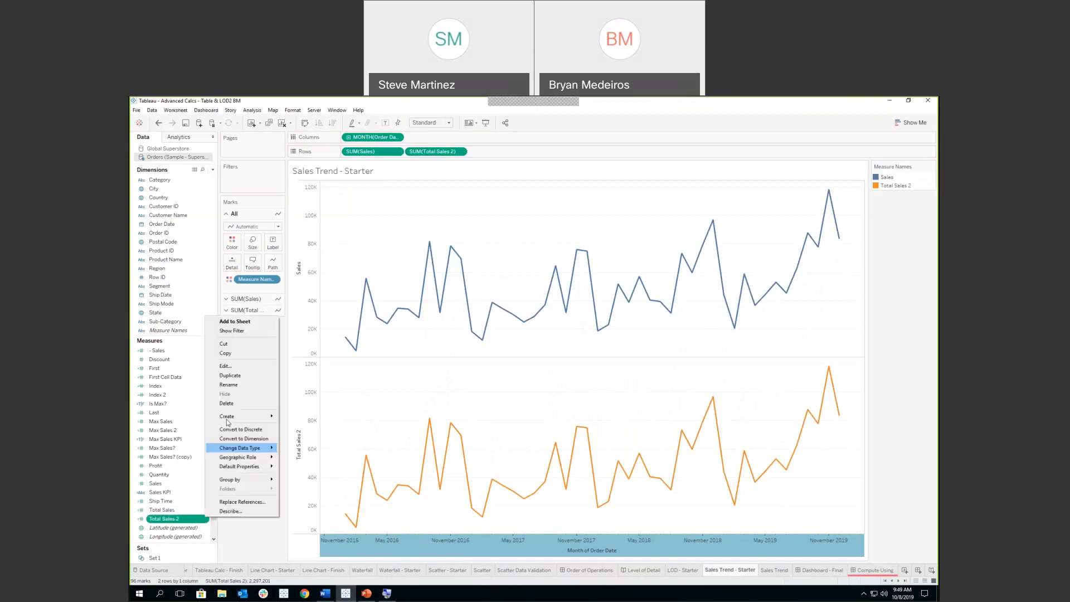
left_click(236, 367)
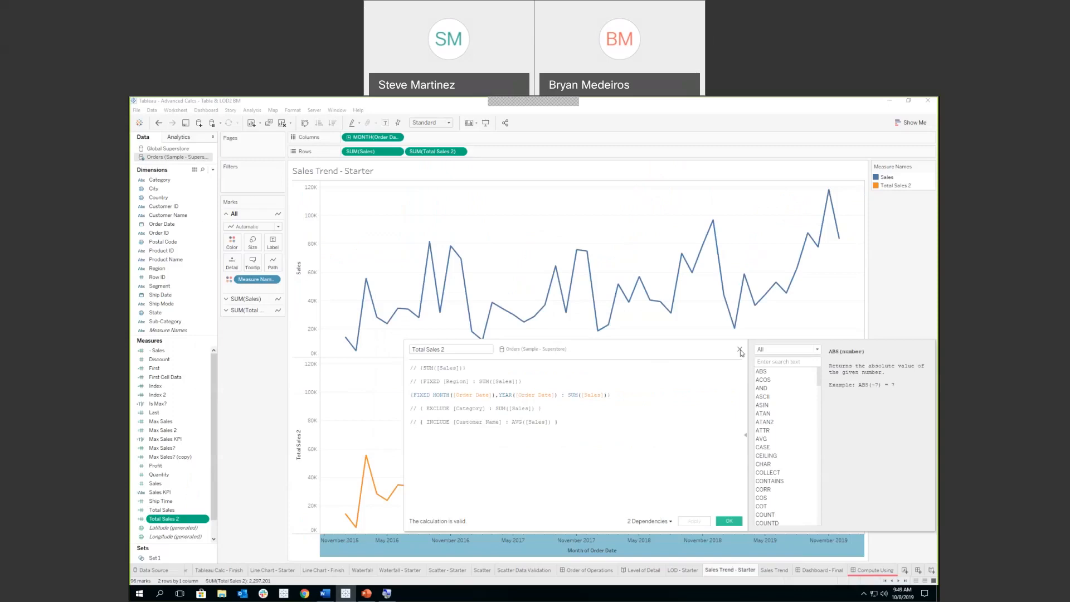
left_click(741, 349)
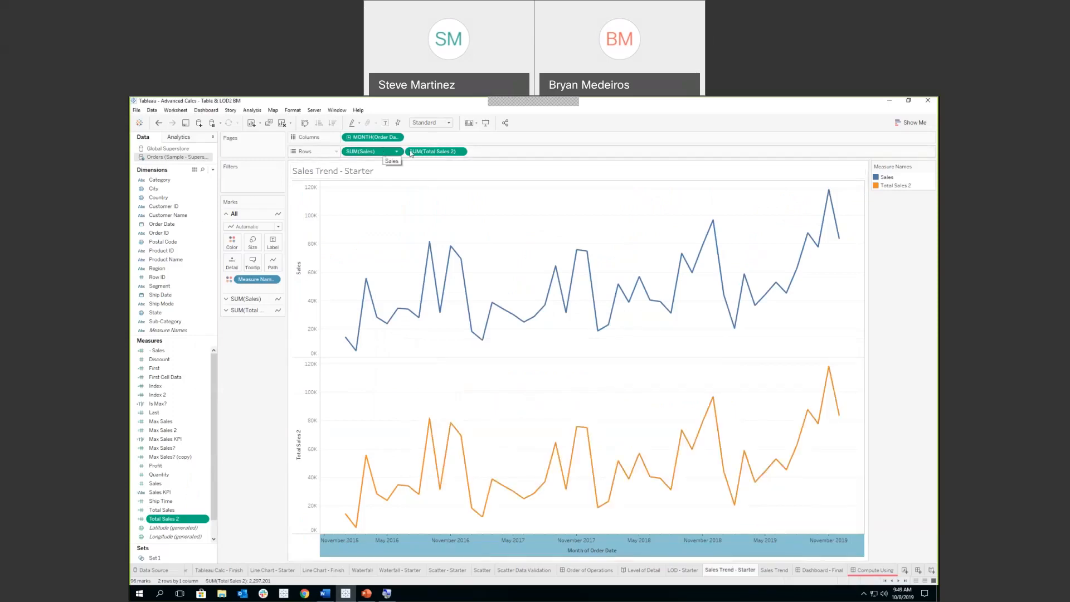
Step: Combine Total Sales 2 with Sales on a dual axis and change the Total Sales 2 marks to Area
left_click(460, 151)
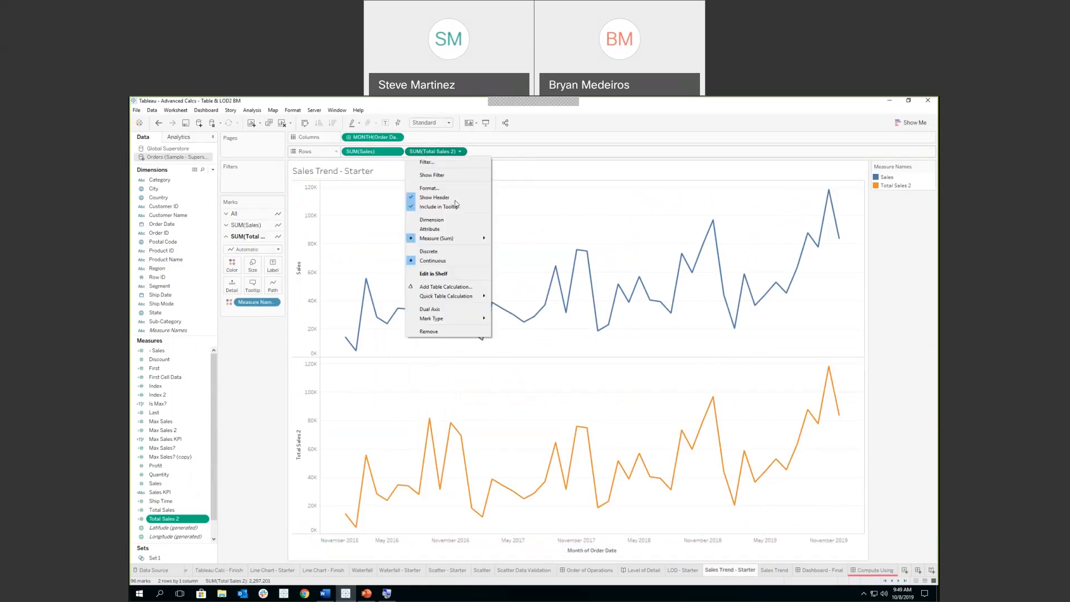
left_click(455, 308)
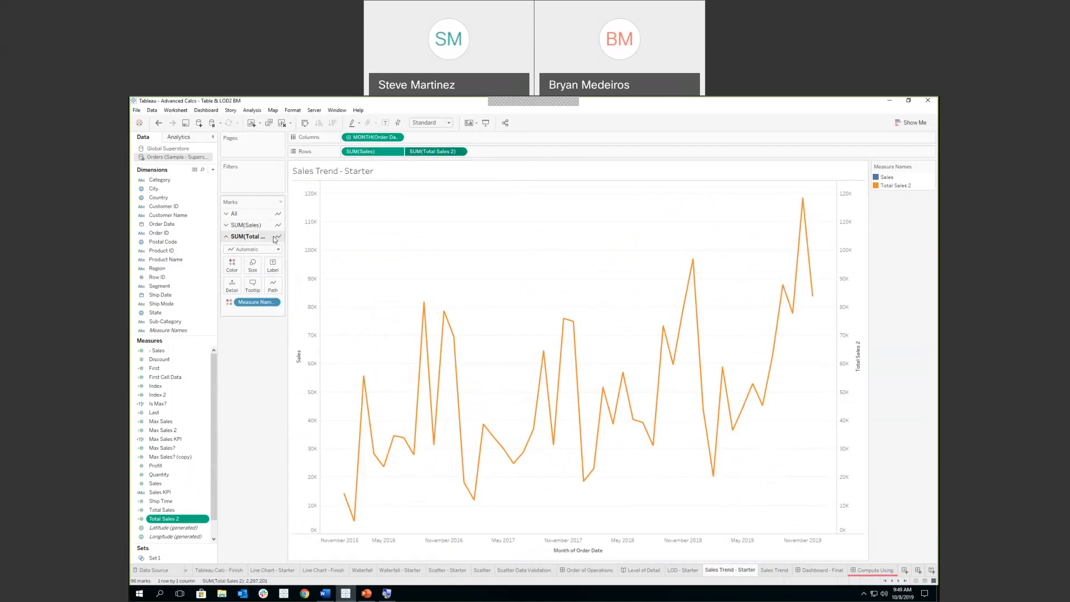
left_click(253, 249)
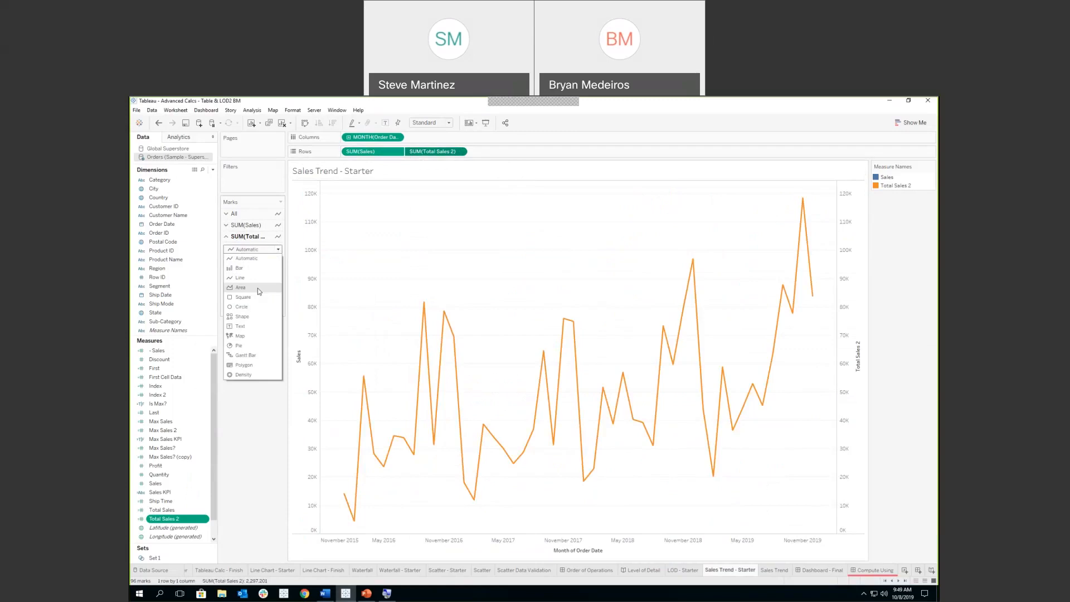
left_click(254, 288)
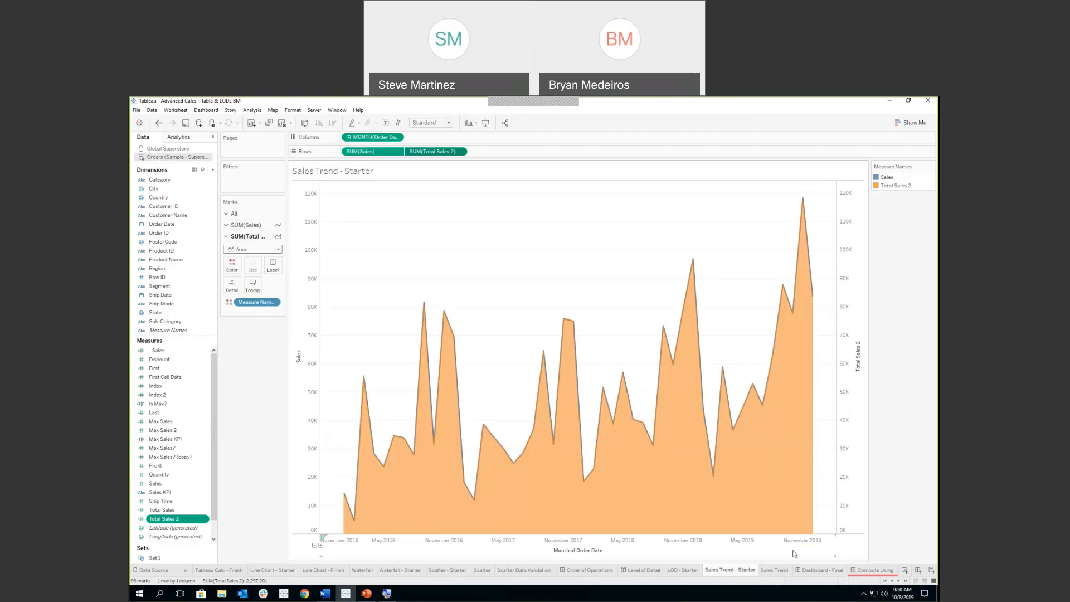
Step: Create a new dashboard with the Waterfall - Starter sheet and place Sales Trend - Starter below it
left_click(918, 570)
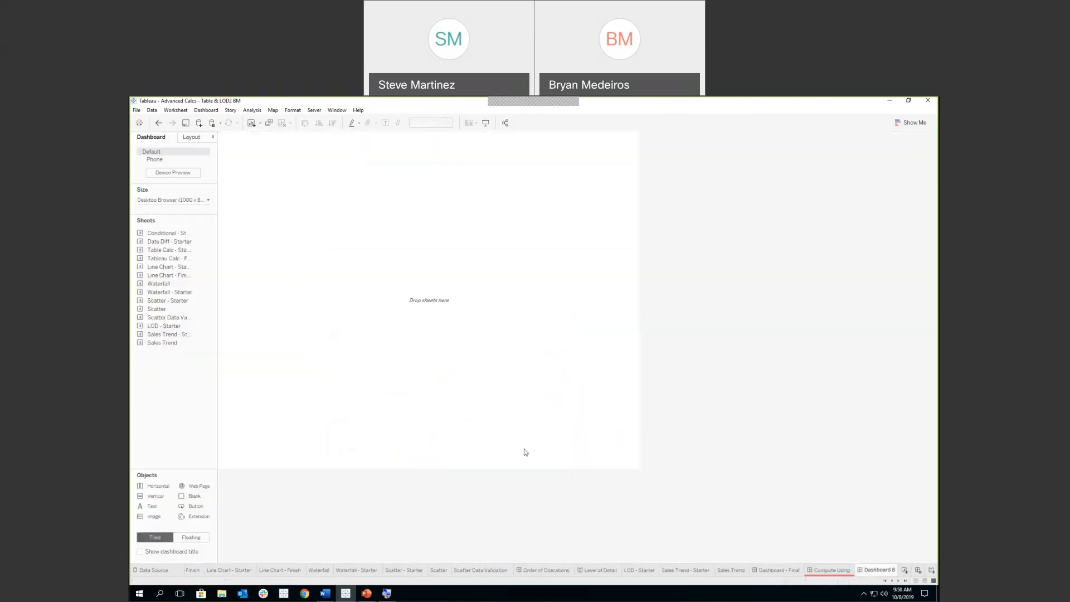
mouse_move(211, 342)
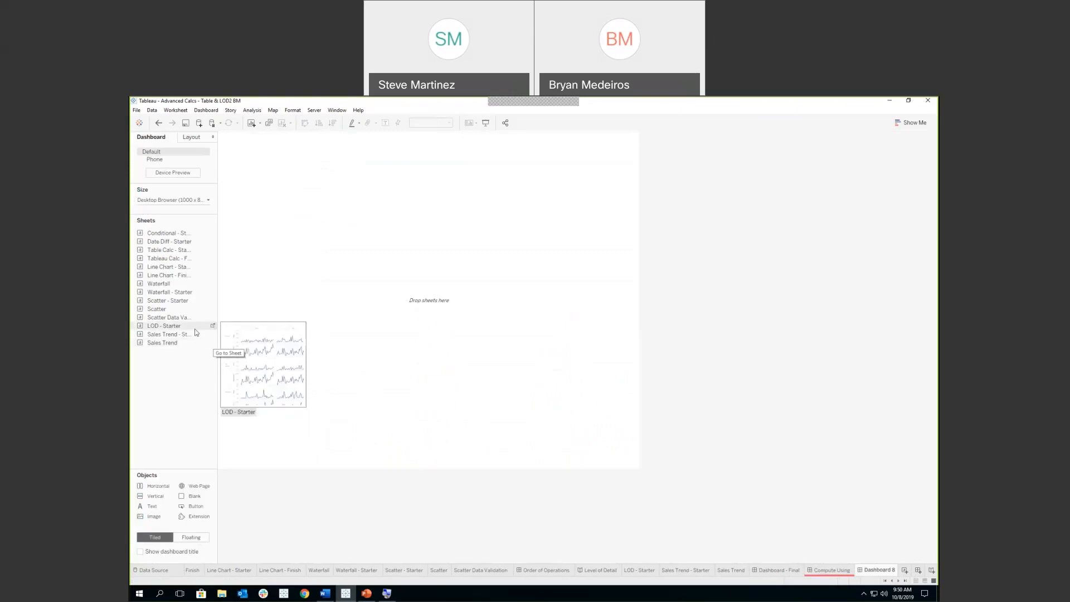
mouse_move(179, 295)
left_click_drag(179, 295, 324, 282)
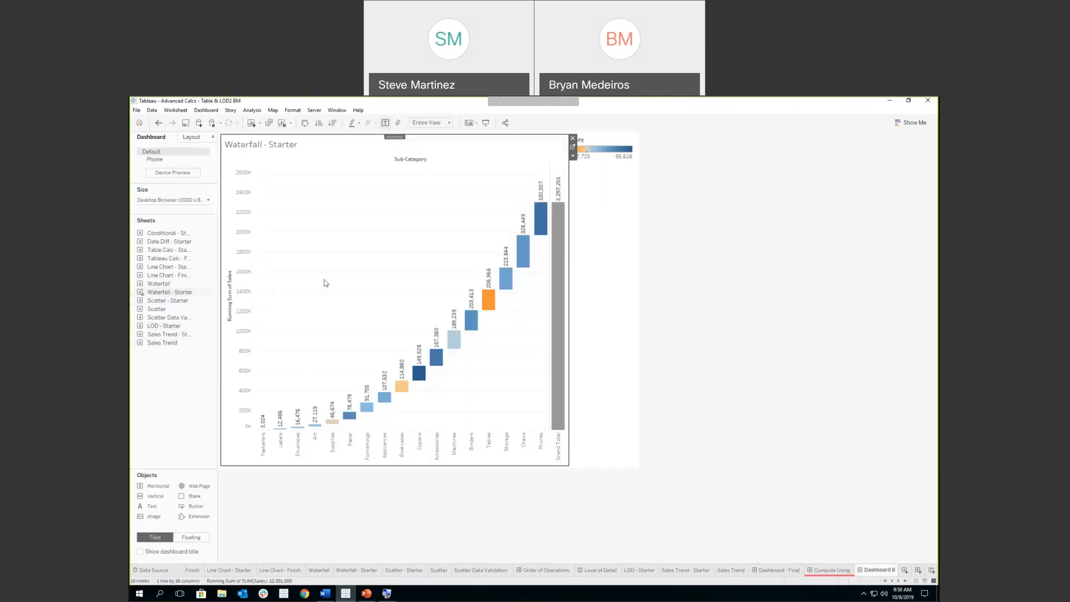
mouse_move(181, 302)
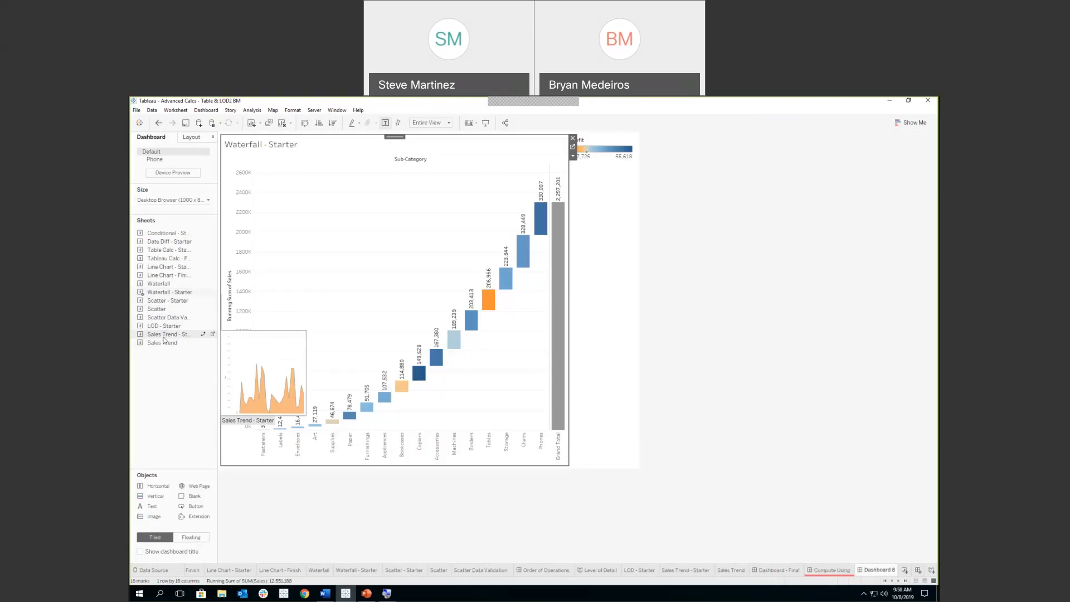
left_click_drag(164, 338, 444, 436)
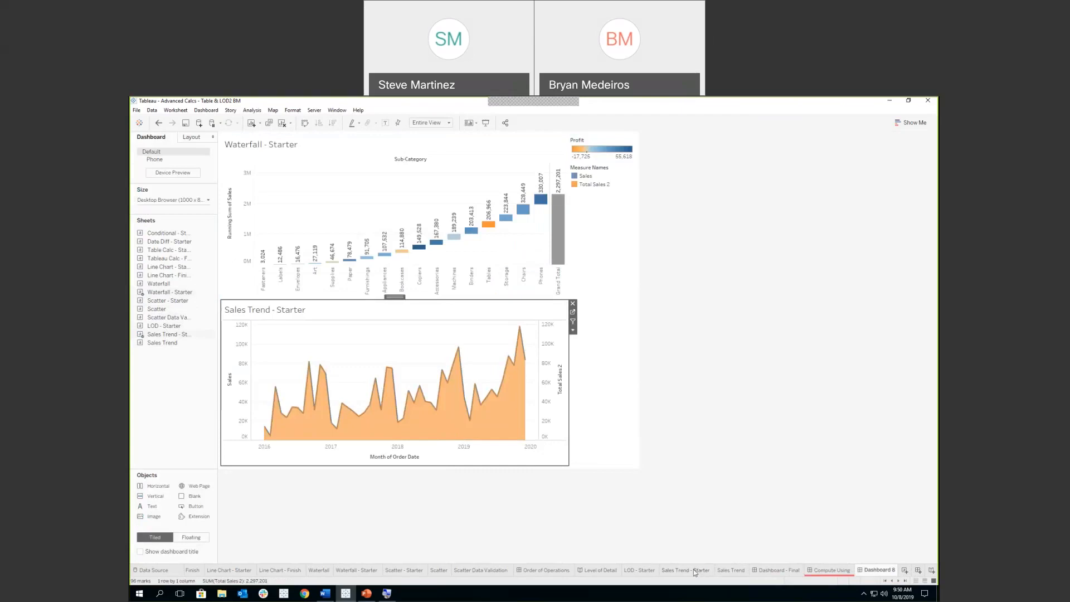
Step: Set the Waterfall - Starter chart to act as a dashboard filter and try it on the Binders bar
left_click(506, 252)
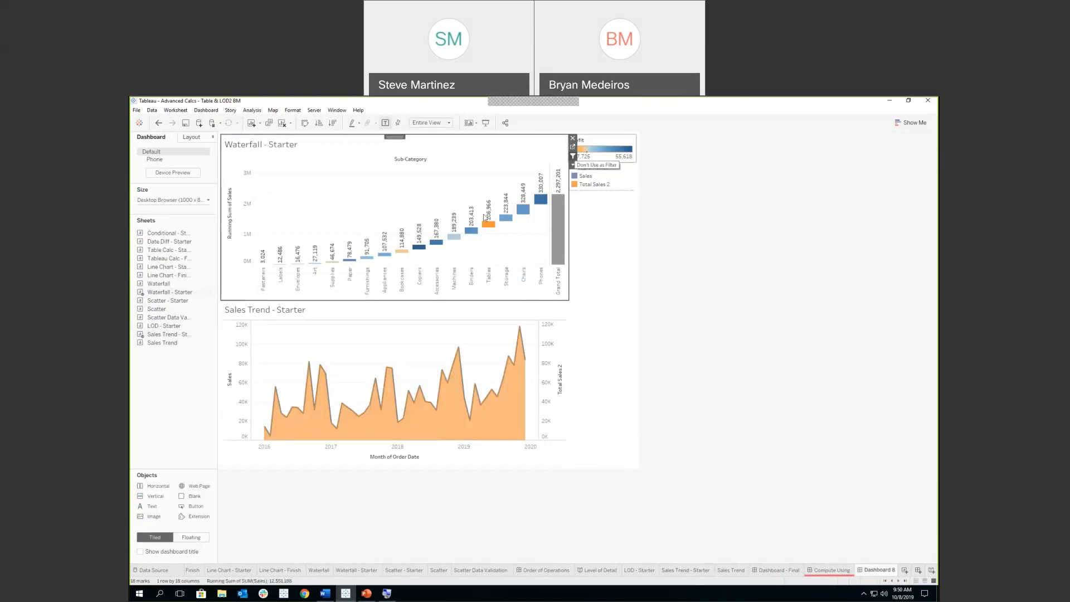
left_click(472, 232)
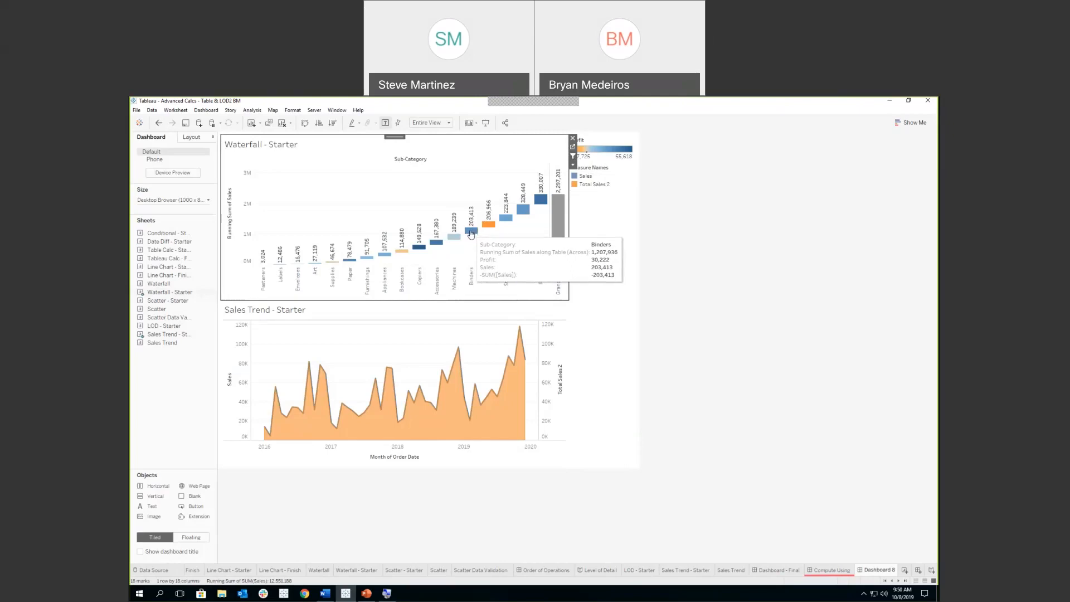
key("Escape")
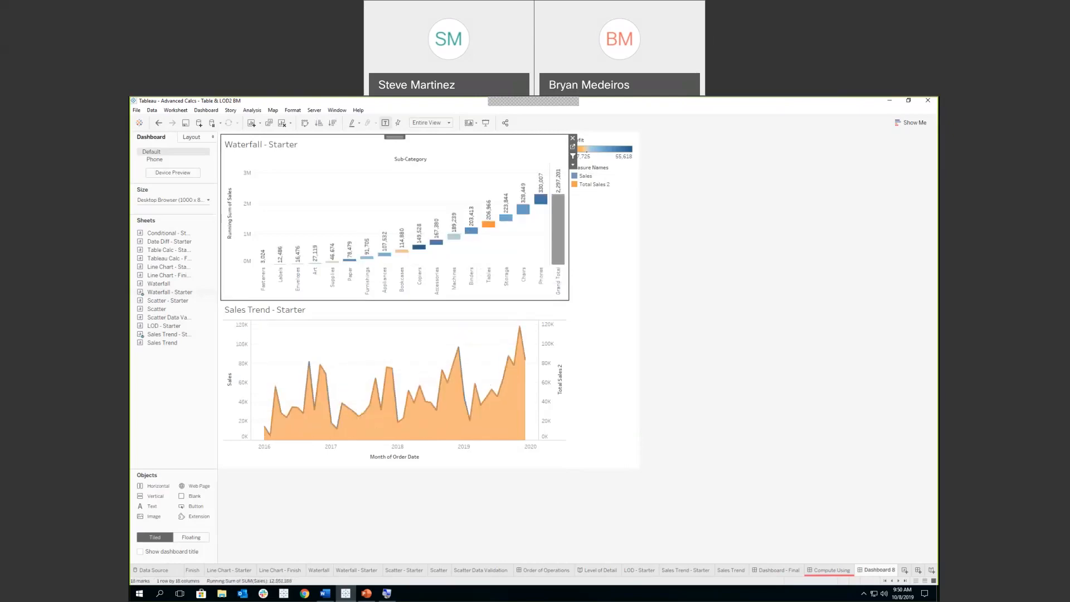
Step: Remove Total Sales 2 from the rows of the Sales Trend - Starter sheet
left_click(643, 571)
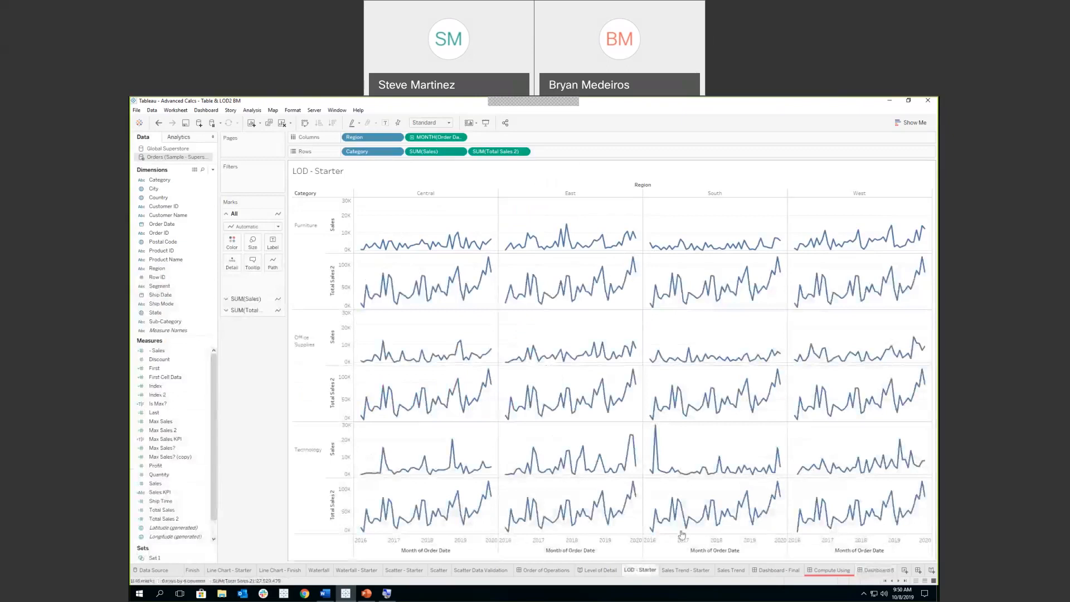
left_click(685, 570)
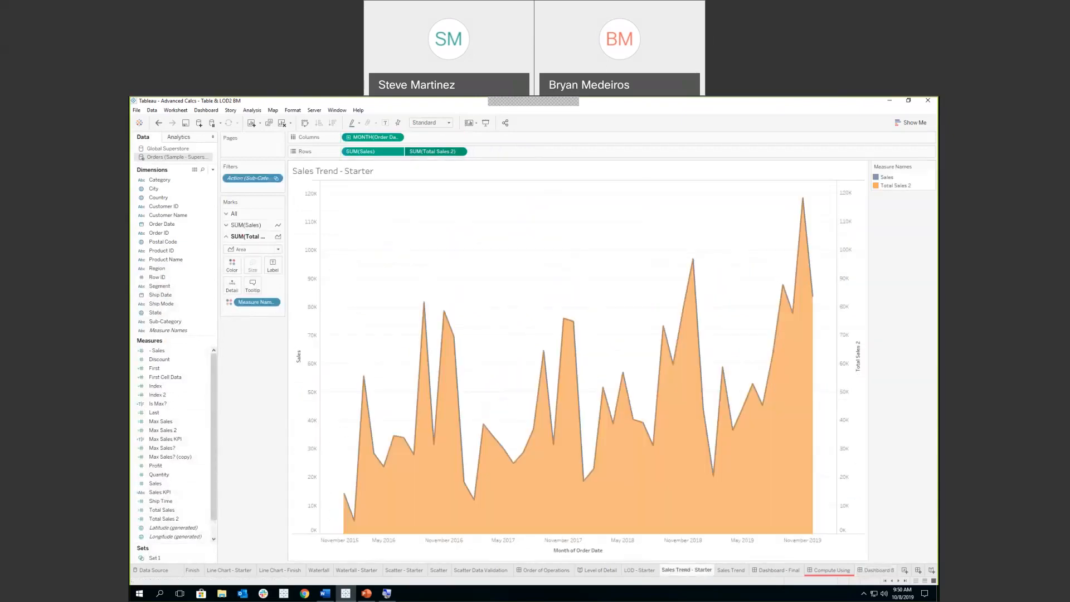
left_click_drag(432, 152, 265, 373)
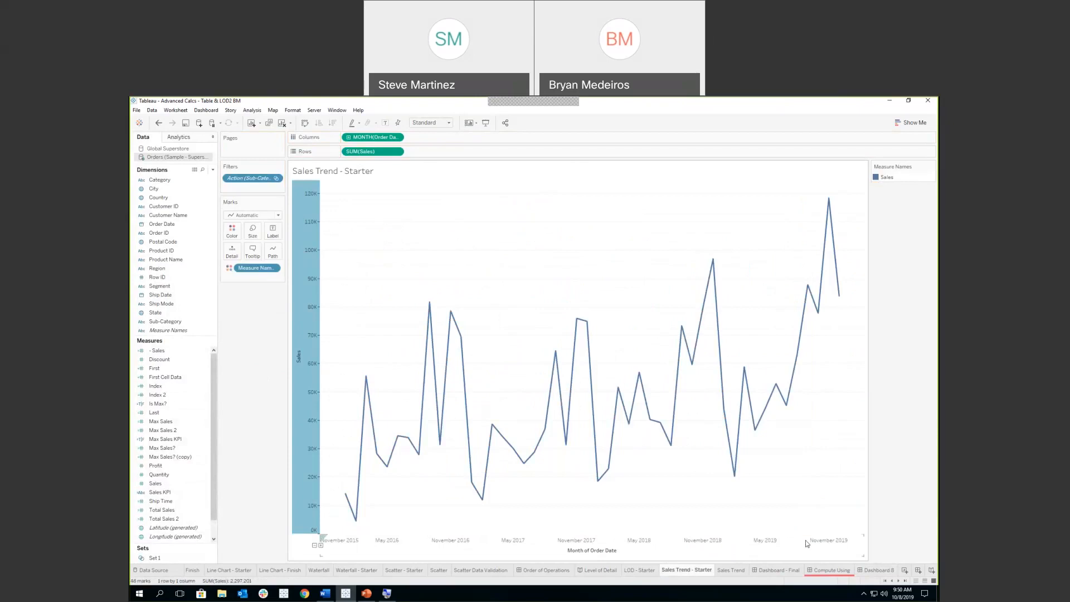
Step: Back on the dashboard, filter the trend by Machines and by the bars from Copiers to Storage, and clear the selection
left_click(874, 571)
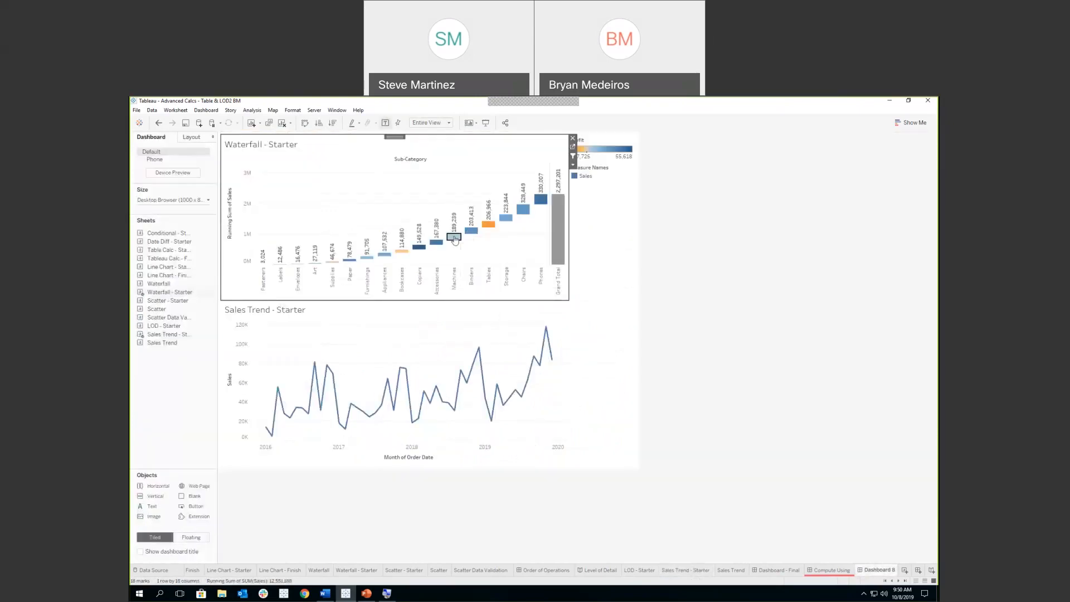
left_click(453, 238)
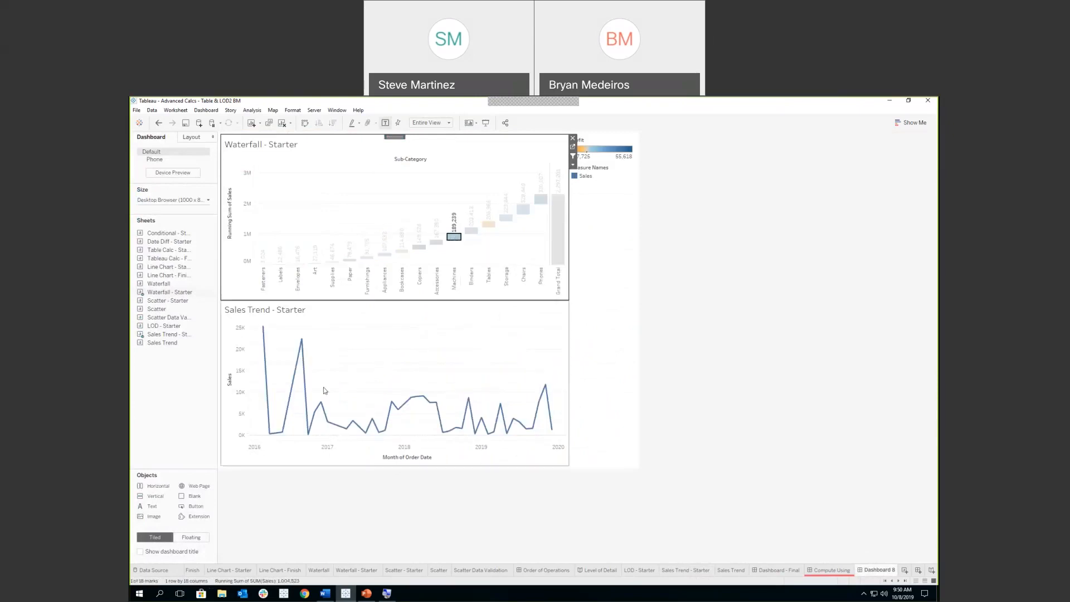
mouse_move(305, 402)
left_click_drag(508, 249, 421, 221)
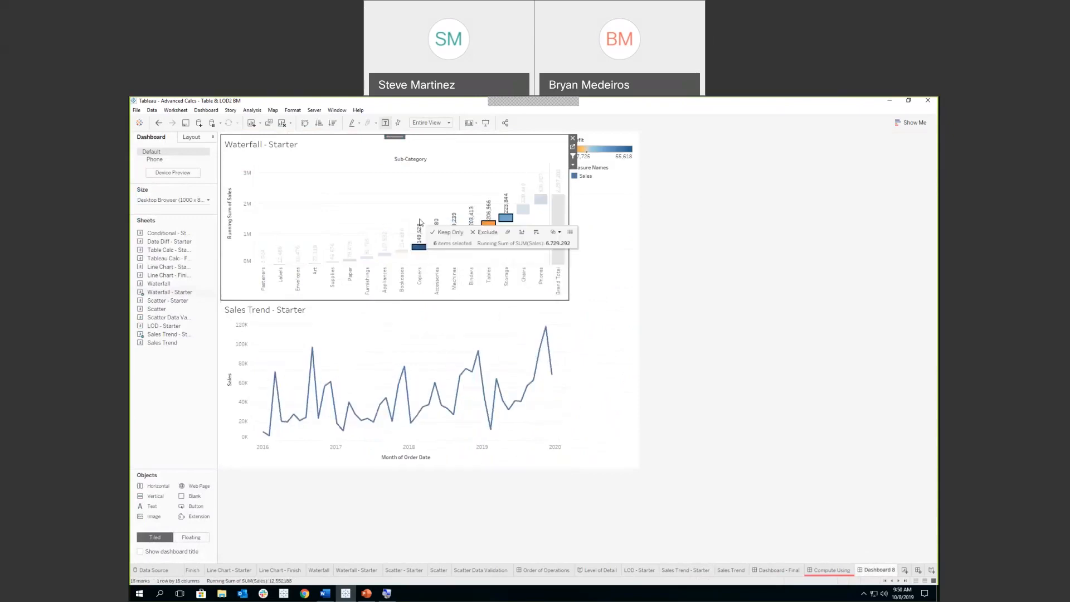
left_click(450, 256)
mouse_move(406, 401)
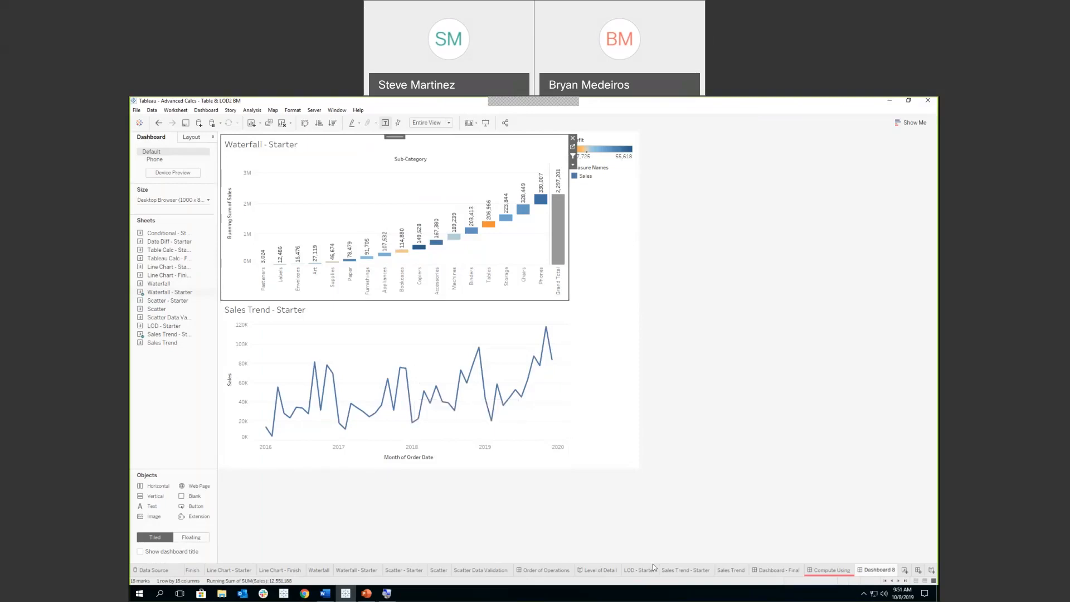
Step: Replace Sales Trend - Starter on the dashboard with the Sales Trend sheet and filter it by the Machines bar in the waterfall
left_click(572, 303)
left_click_drag(161, 343, 406, 373)
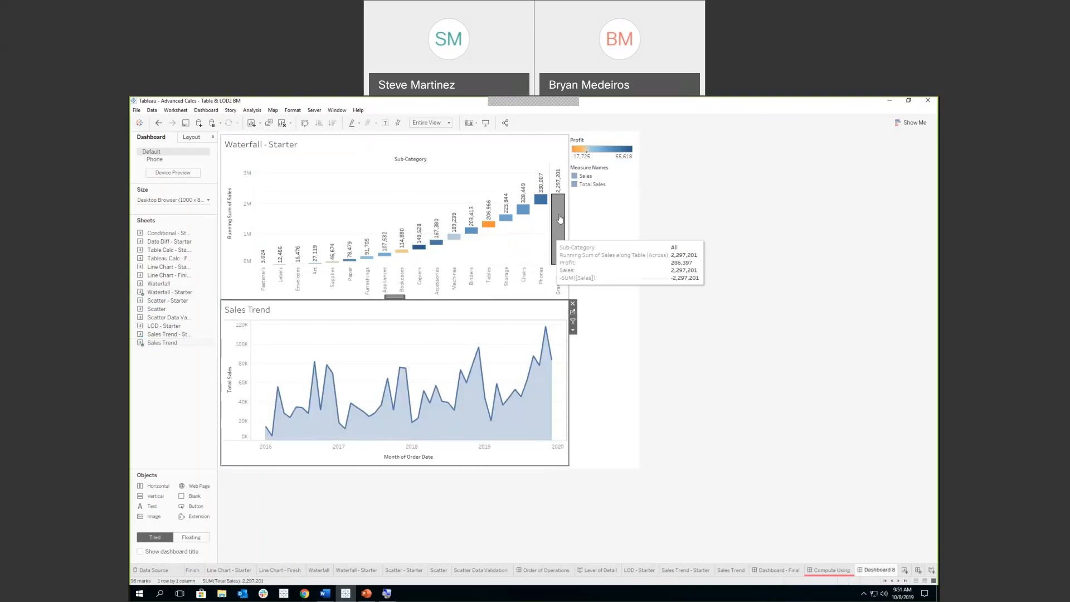
left_click(506, 248)
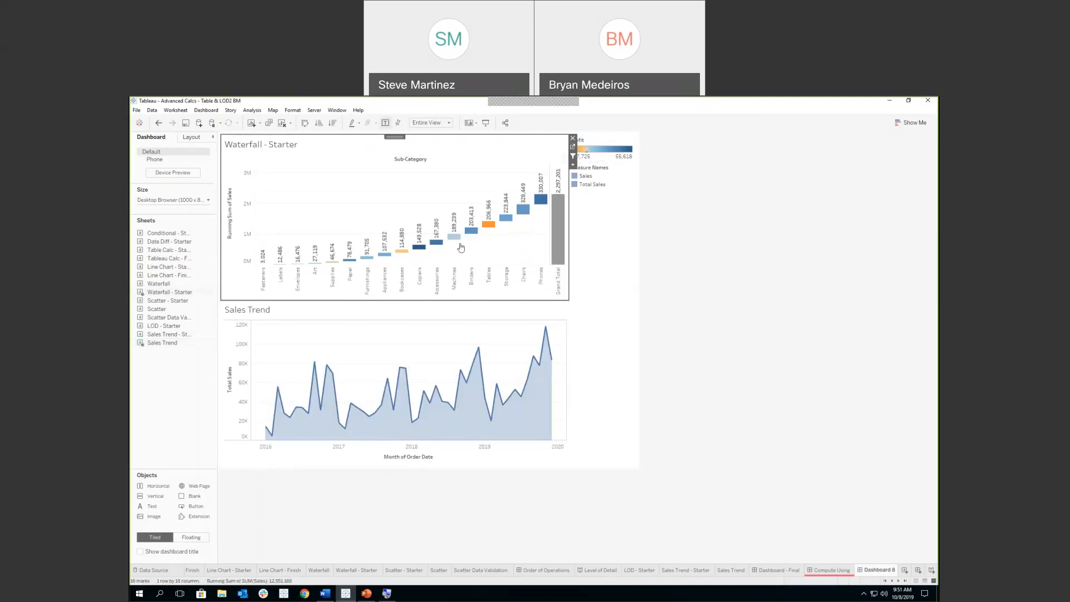
mouse_move(458, 241)
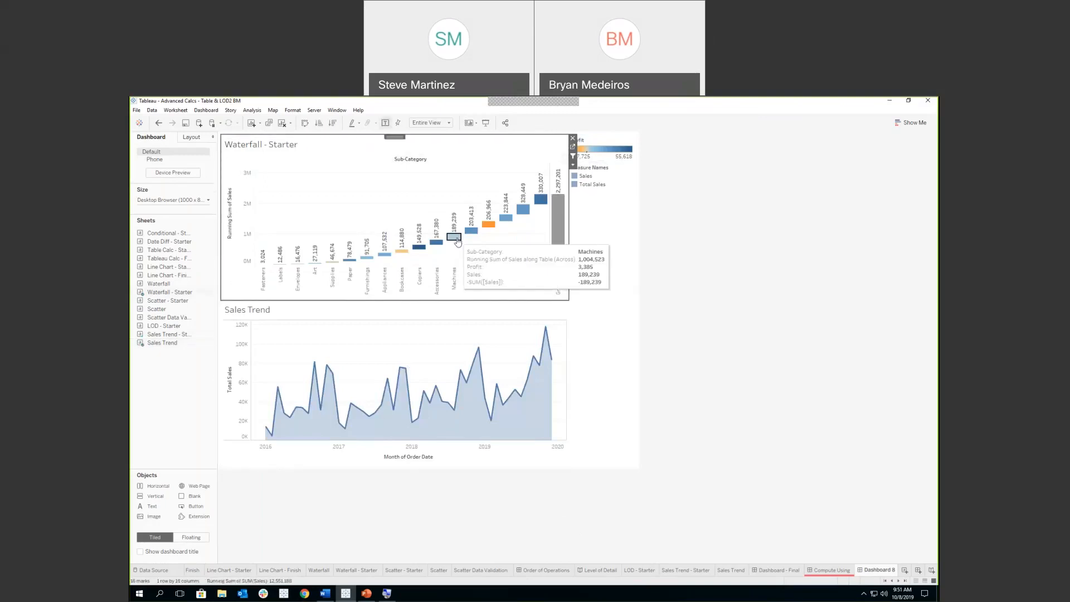
left_click(456, 239)
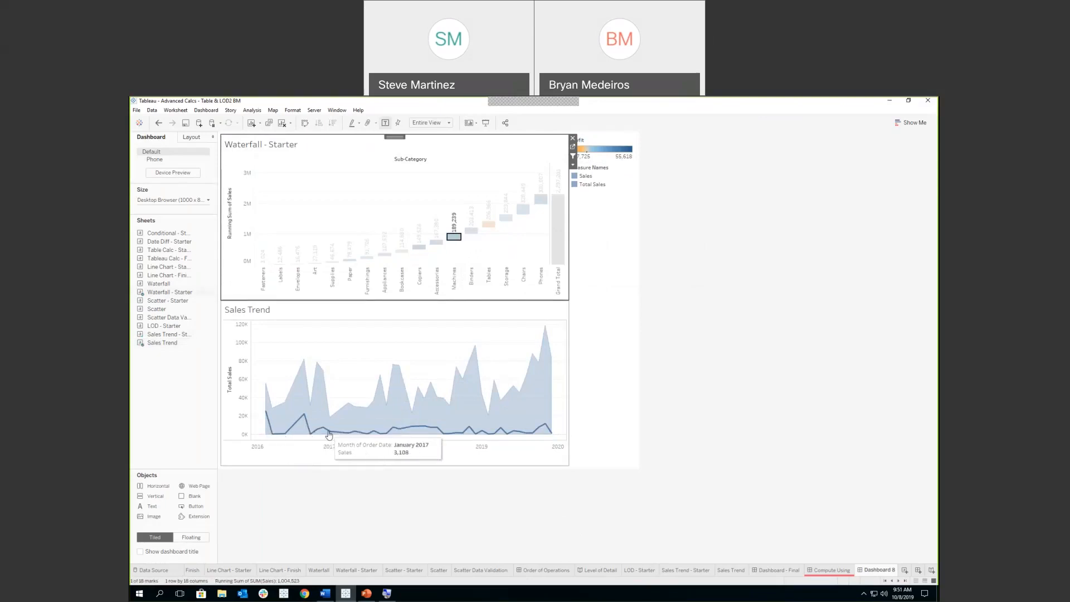
Step: Filter the sales trend by the seven waterfall bars from Bookcases to Storage and clear the selection
left_click(474, 262)
left_click_drag(502, 256, 397, 207)
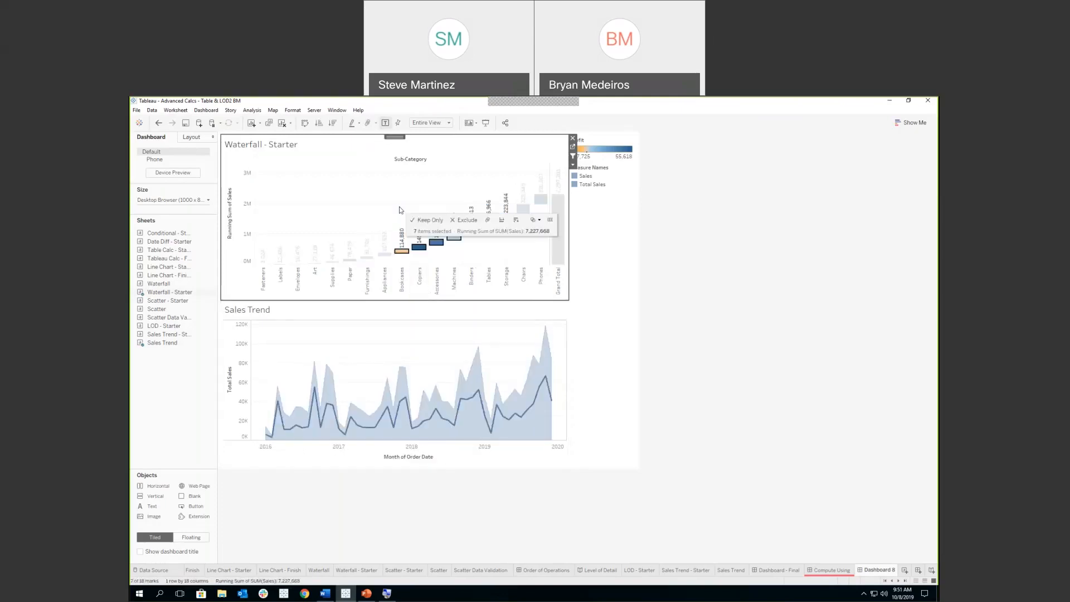
left_click(341, 210)
Step: Add the Scatter - Starter sheet to the dashboard beside the Sales Trend chart
mouse_move(180, 334)
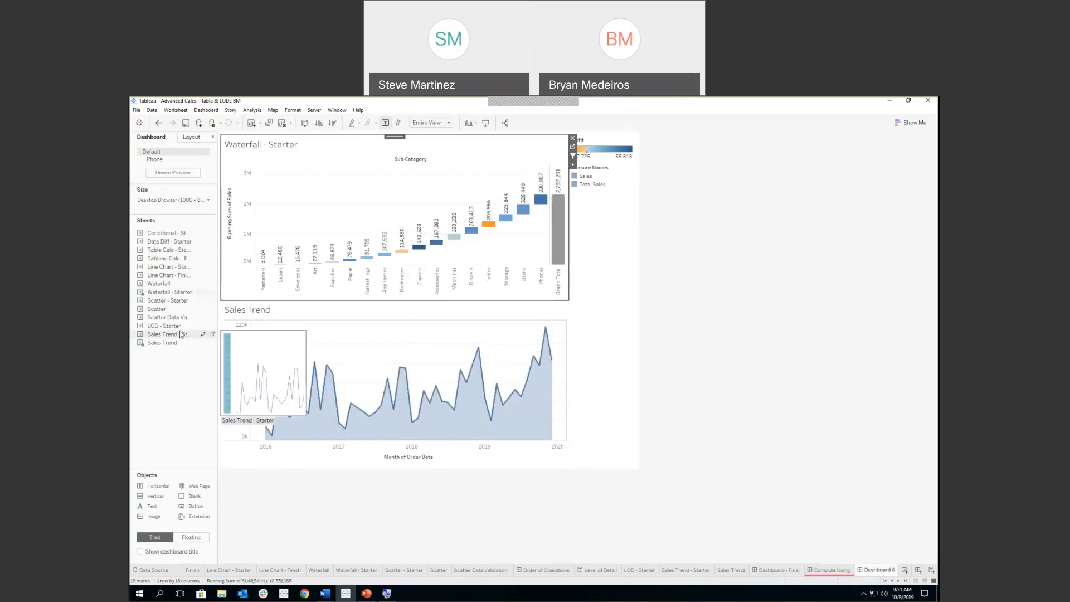
mouse_move(177, 303)
left_click_drag(177, 303, 498, 362)
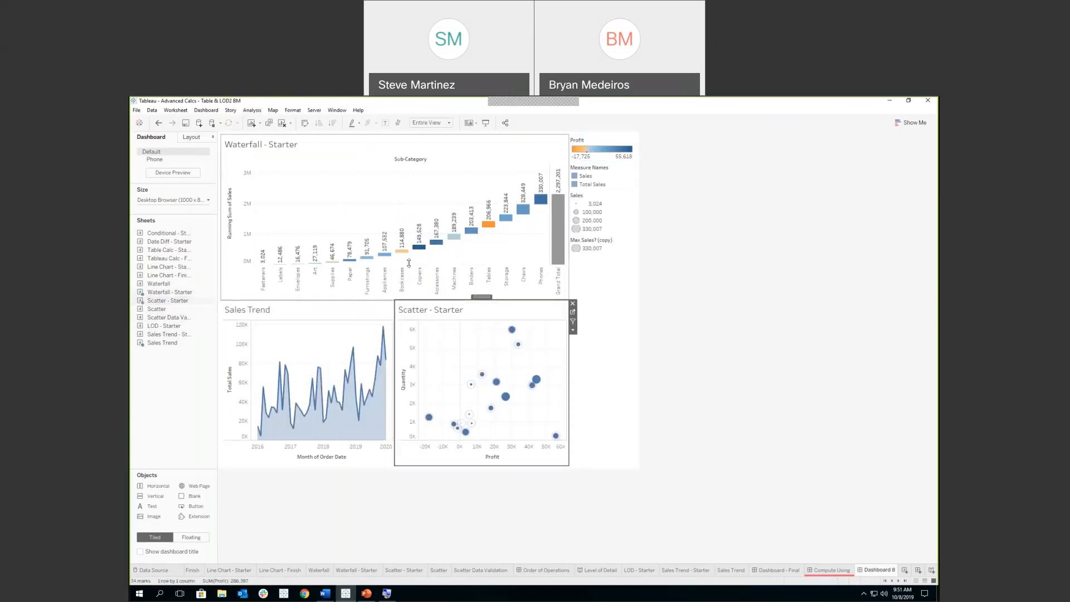
Step: Test filtering both lower charts with single waterfall bars and the bars from Copiers to Binders, and clear the selection
left_click(460, 241)
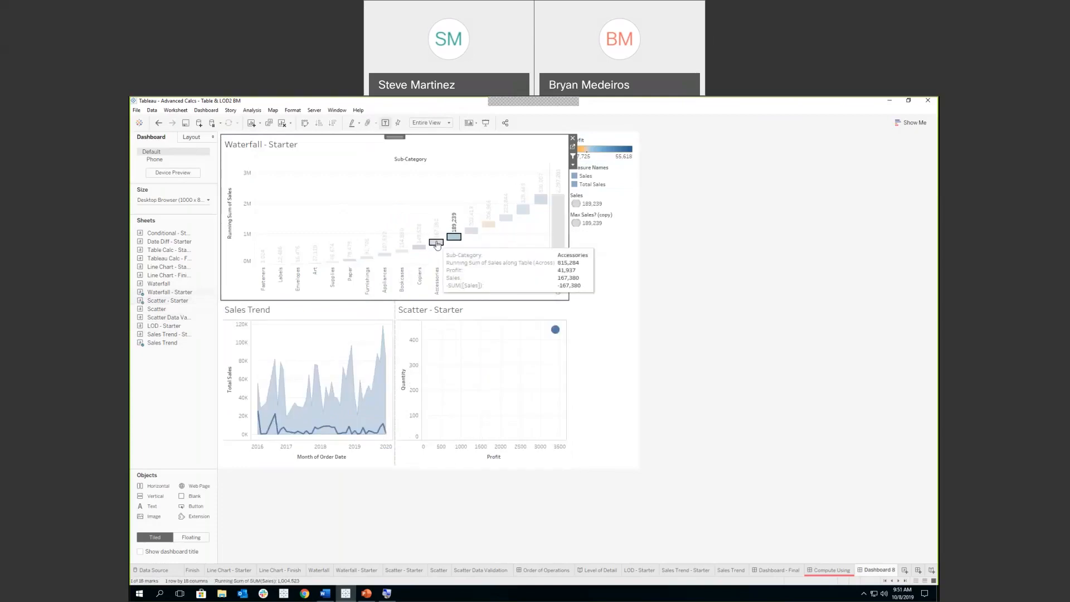
left_click(437, 244)
left_click(474, 231)
left_click_drag(474, 245, 419, 219)
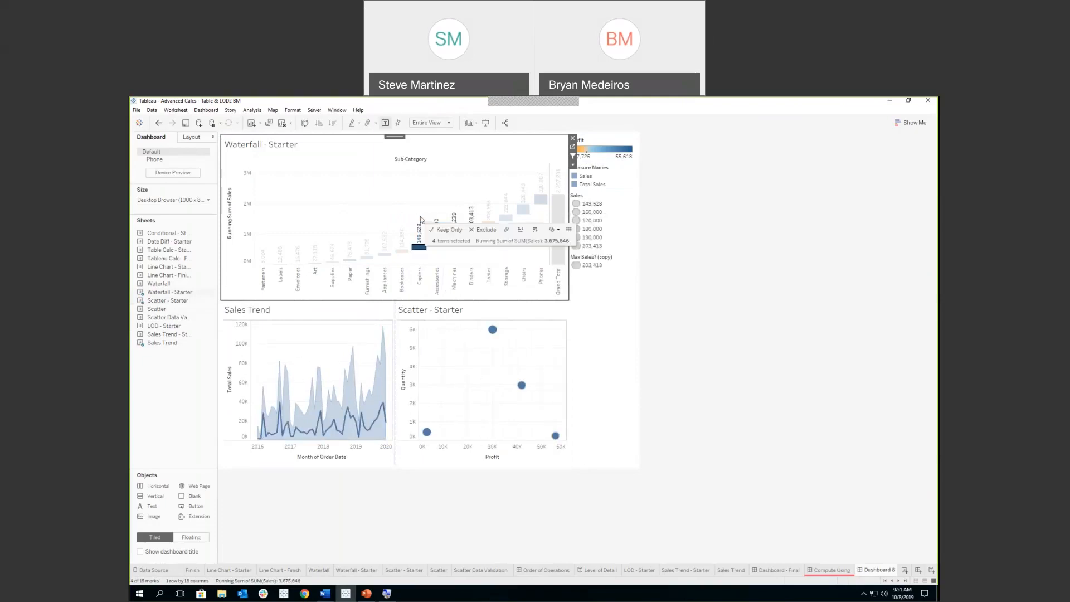
left_click(465, 255)
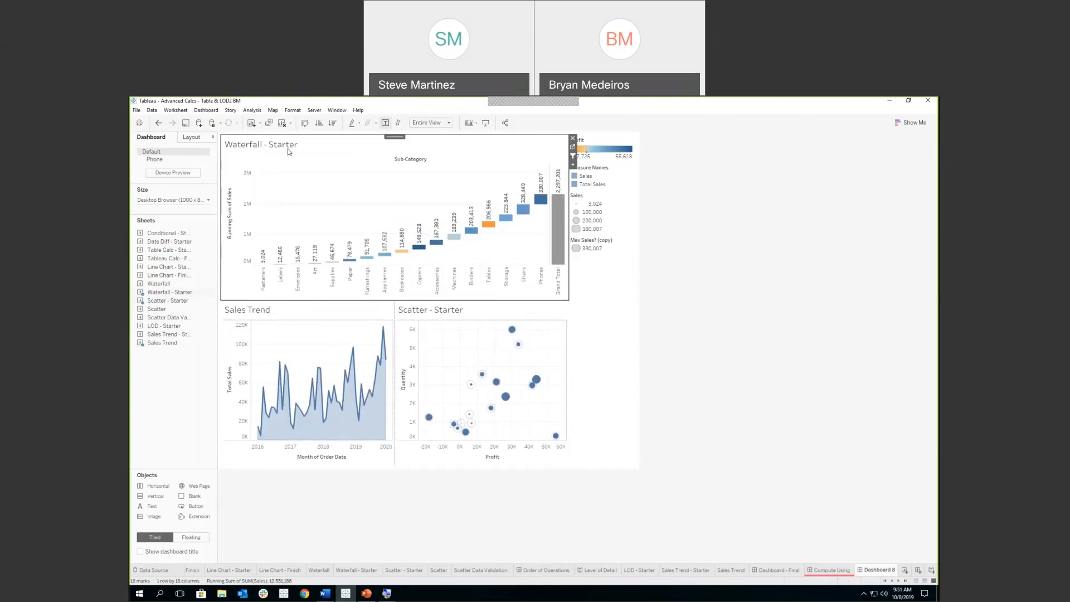
Step: Edit the generated dashboard filter action to exclude Scatter - Starter from its target sheets
left_click(206, 110)
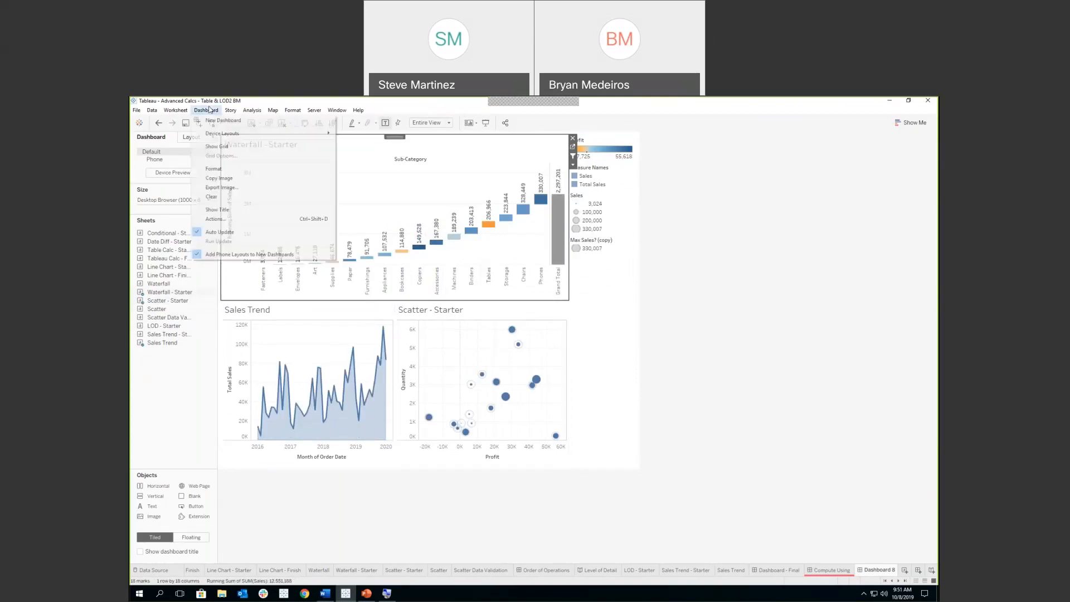
left_click(221, 221)
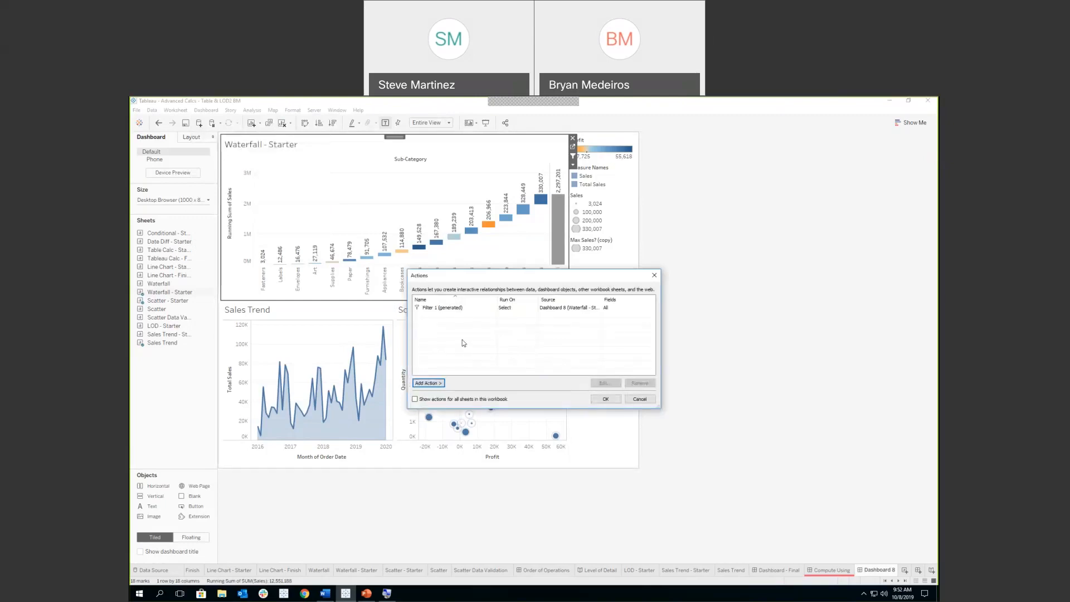
double_click(462, 308)
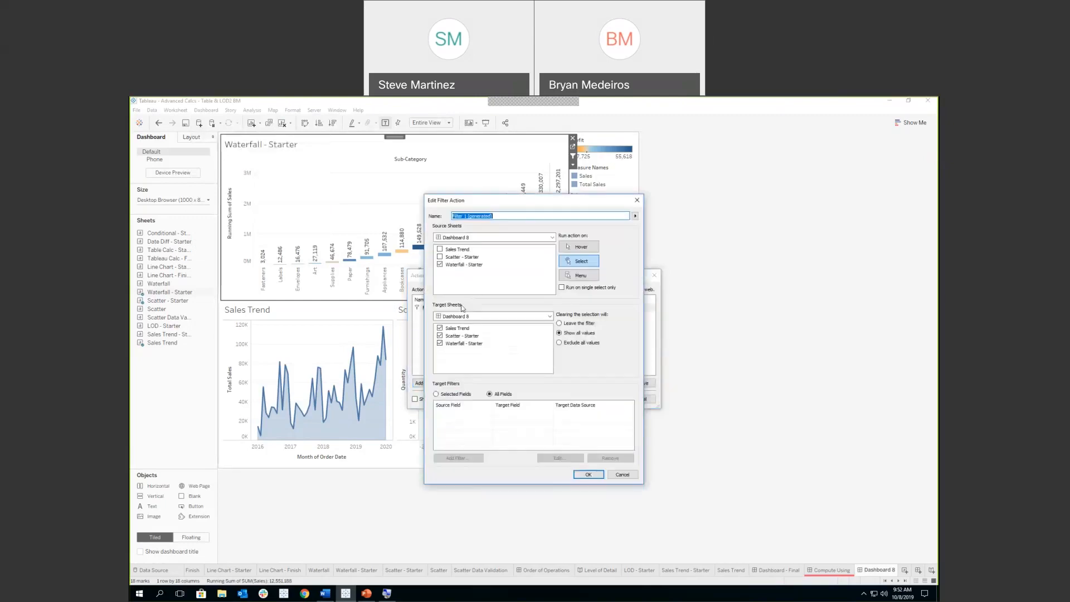
left_click(440, 336)
left_click(588, 475)
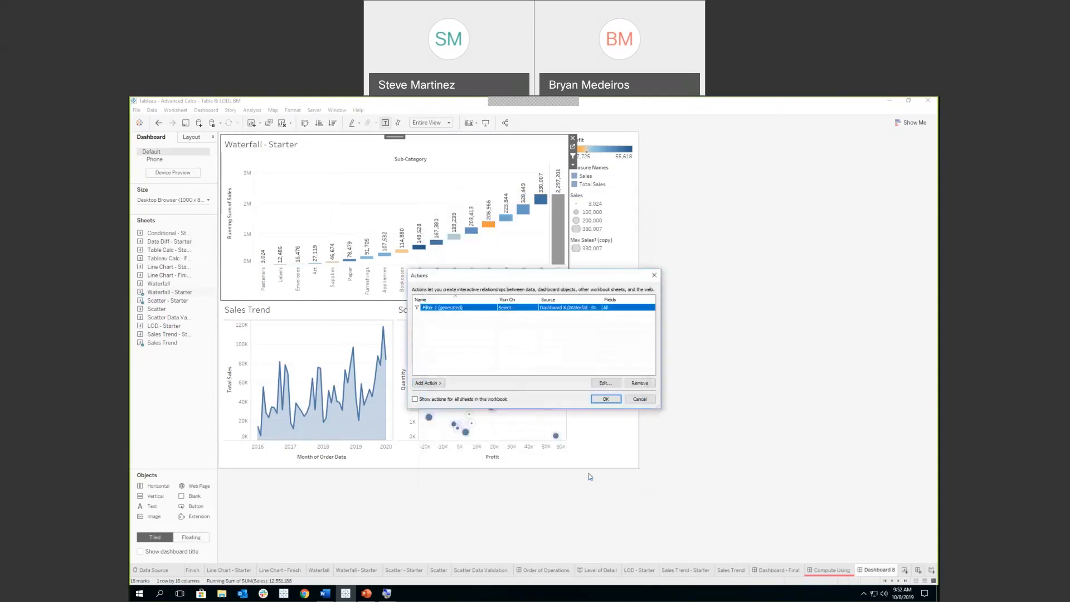
Step: Add a highlight action run on select, with Sales Trend excluded from the source sheets and Scatter - Starter as the only target
left_click(428, 383)
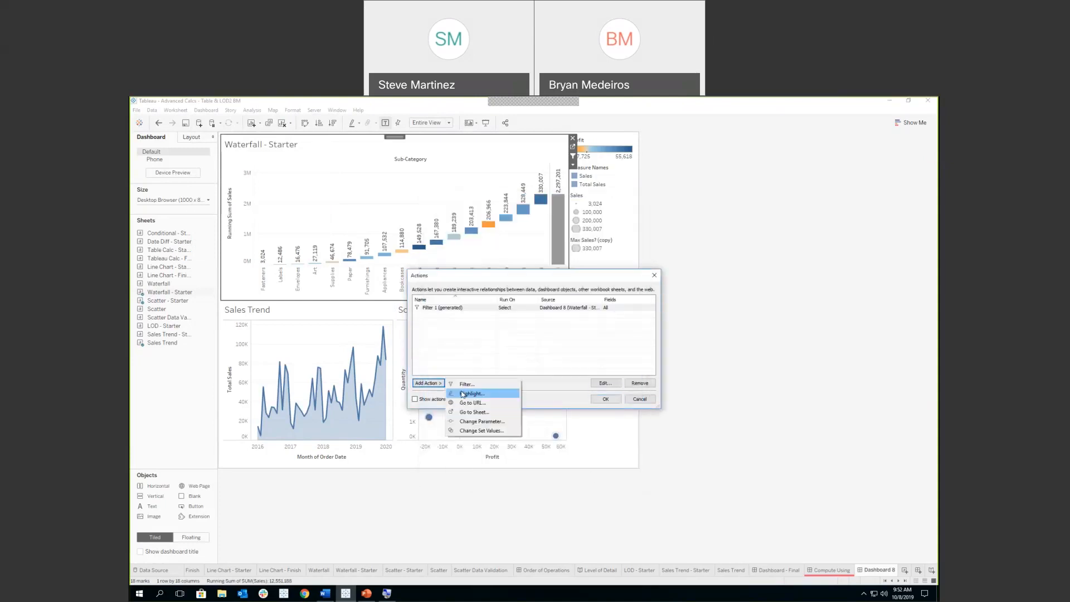
left_click(462, 395)
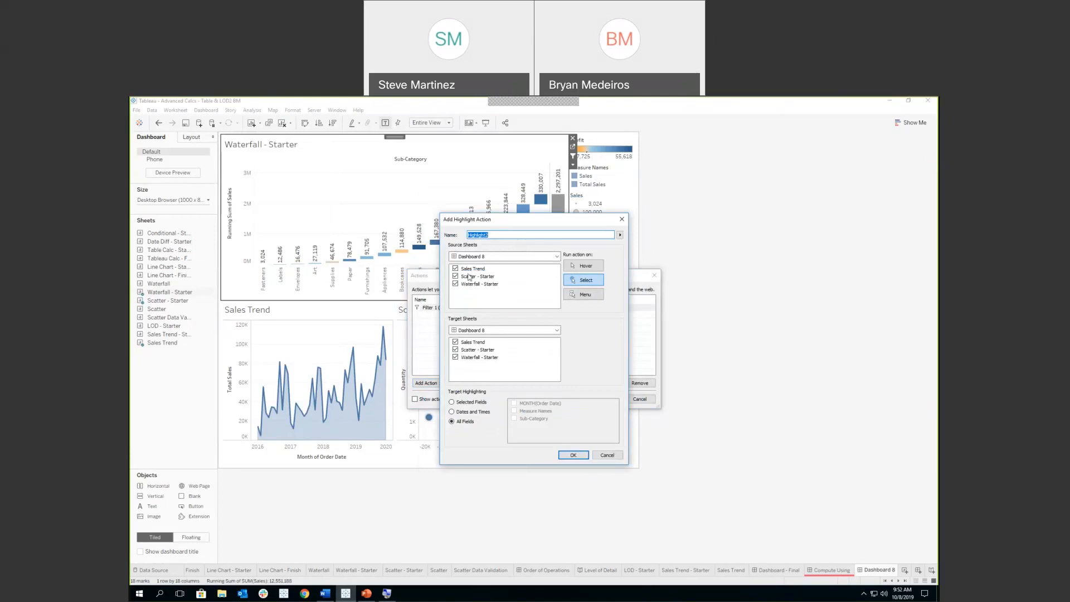
left_click(456, 276)
left_click(456, 276)
left_click(455, 268)
left_click(456, 342)
left_click(455, 357)
left_click(573, 456)
left_click(607, 400)
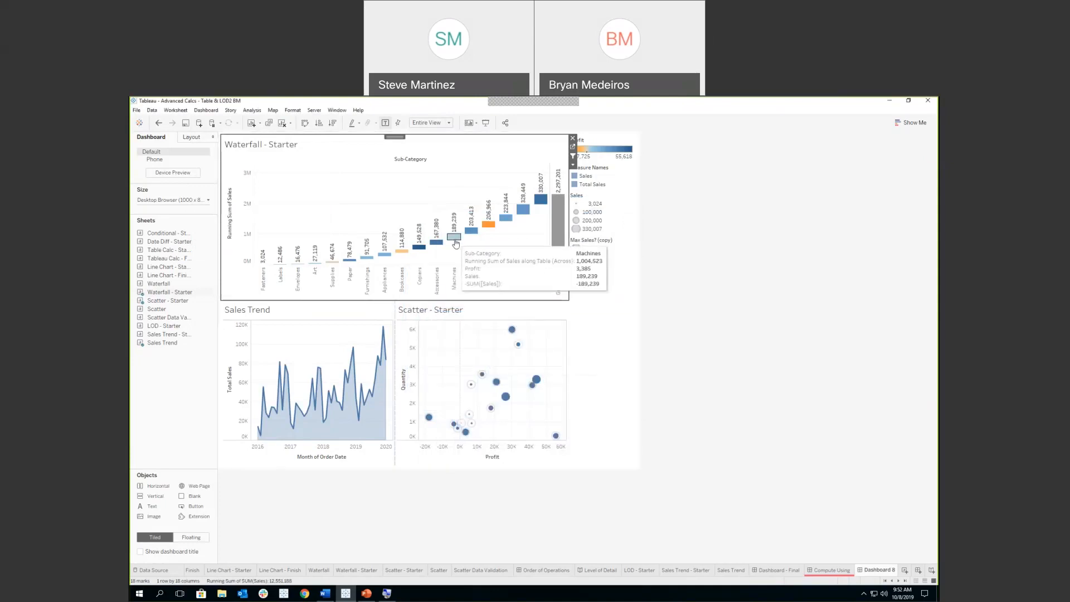
Step: Select the Accessories bar in the waterfall and check its effect on the trend and the scatter plot
left_click(441, 243)
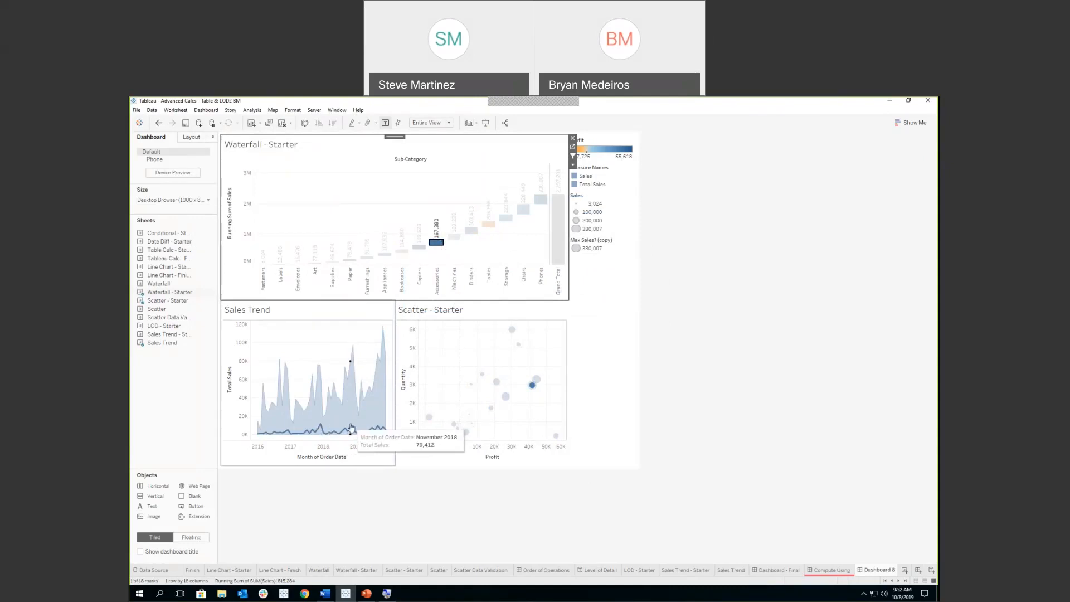
mouse_move(533, 388)
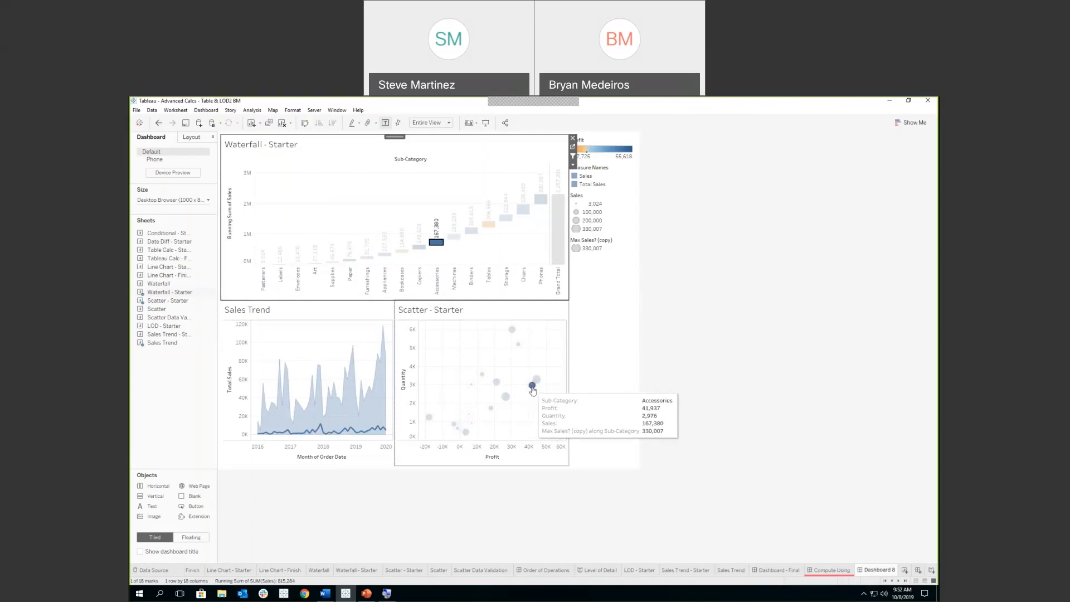
left_click(706, 321)
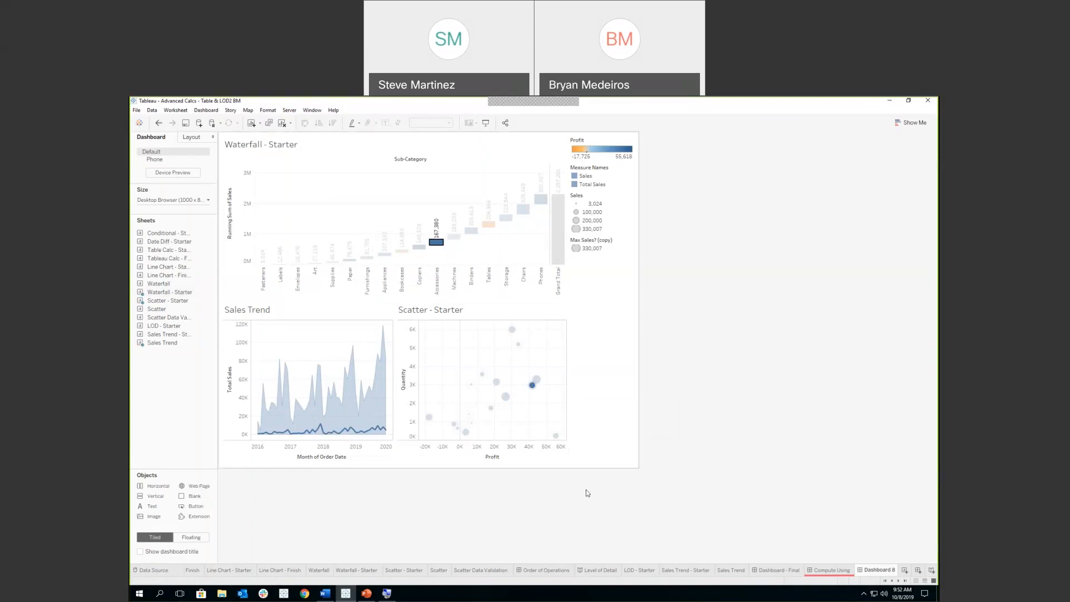
Step: Open the Conditional - Starter worksheet
left_click(884, 581)
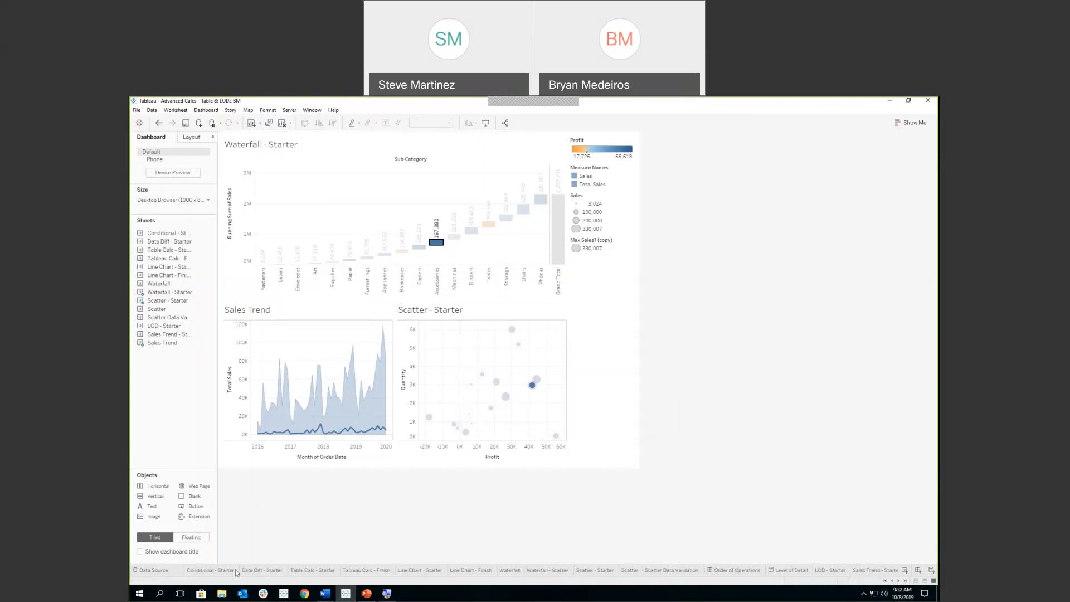
mouse_move(233, 570)
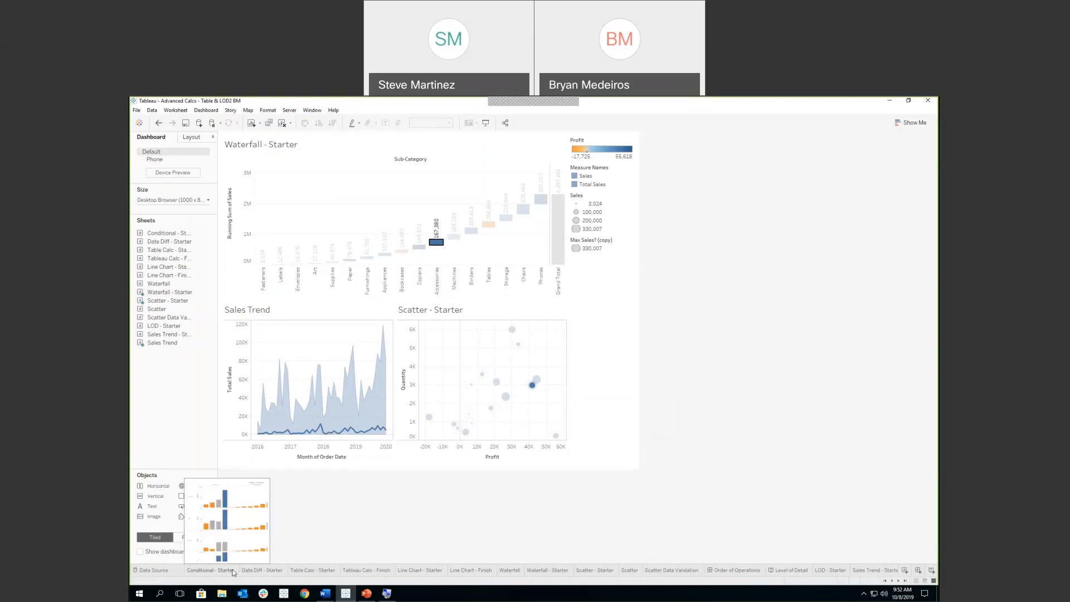
left_click(233, 571)
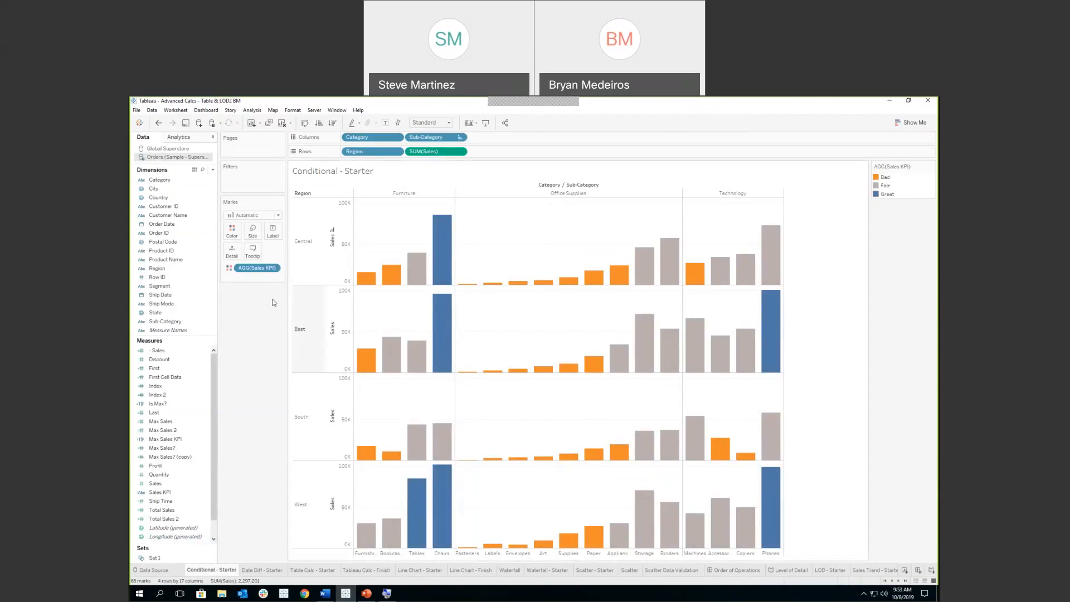
Step: Start a new calculated field, review the Number, String and User function categories, and close the editor
left_click(212, 169)
left_click(173, 179)
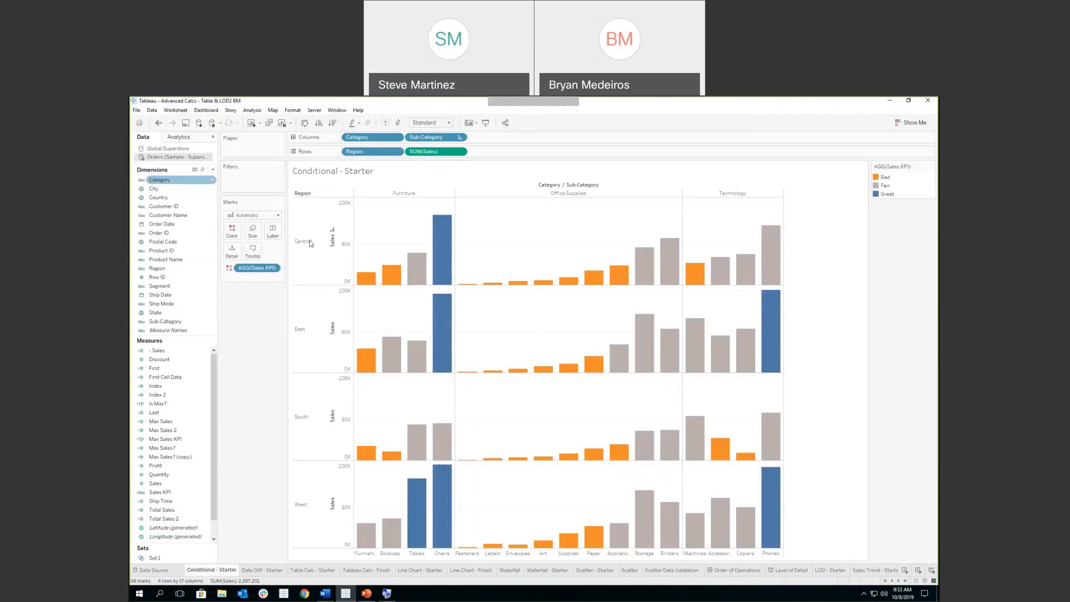
left_click_drag(711, 355, 541, 300)
left_click(618, 293)
left_click(620, 313)
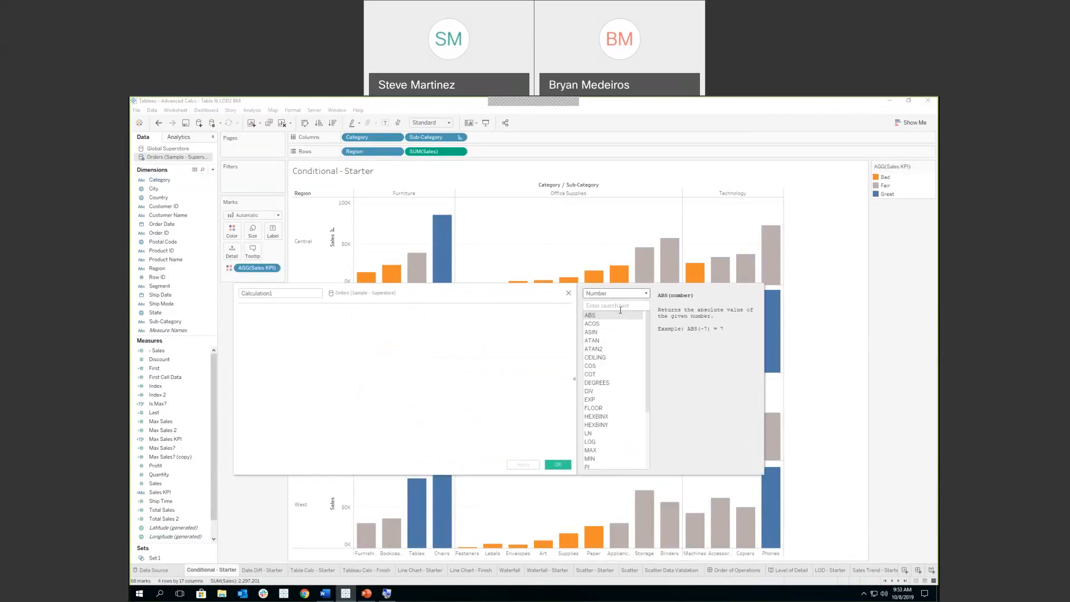
left_click(646, 294)
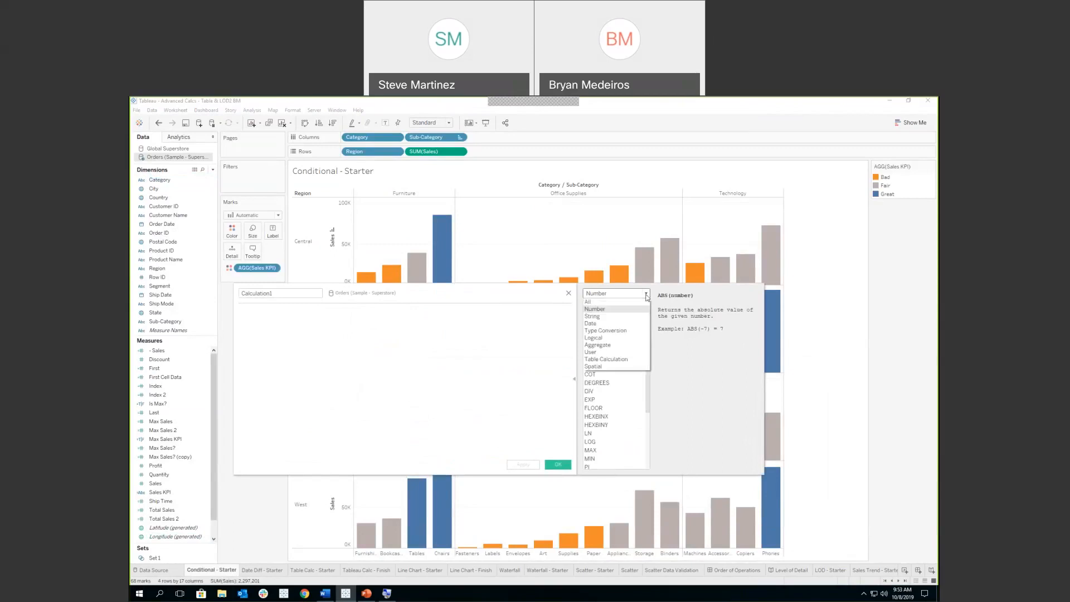
key("ctrl+1")
left_click(629, 321)
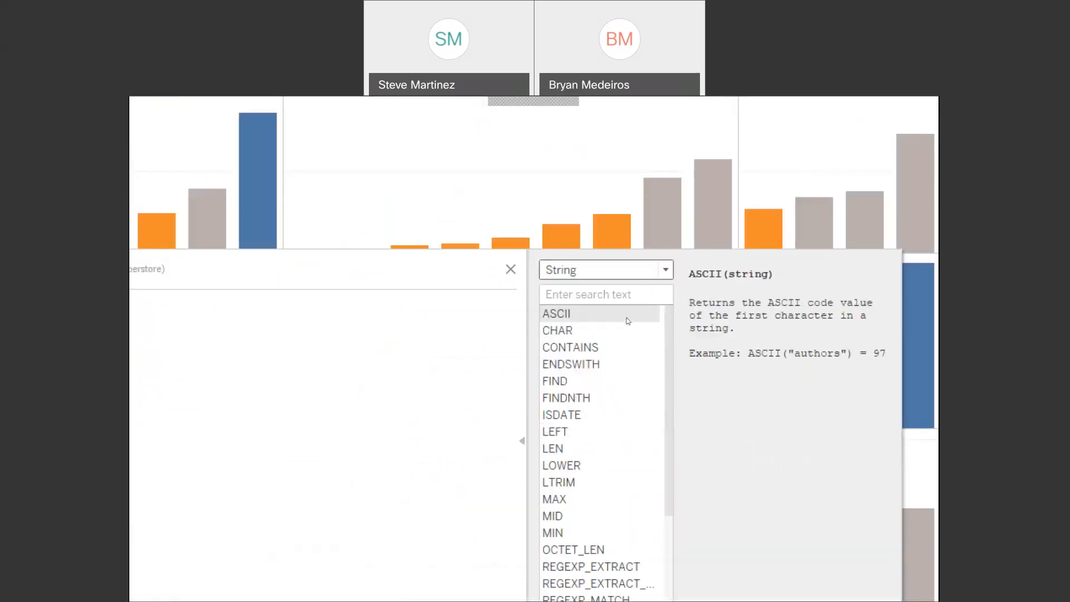
left_click(613, 270)
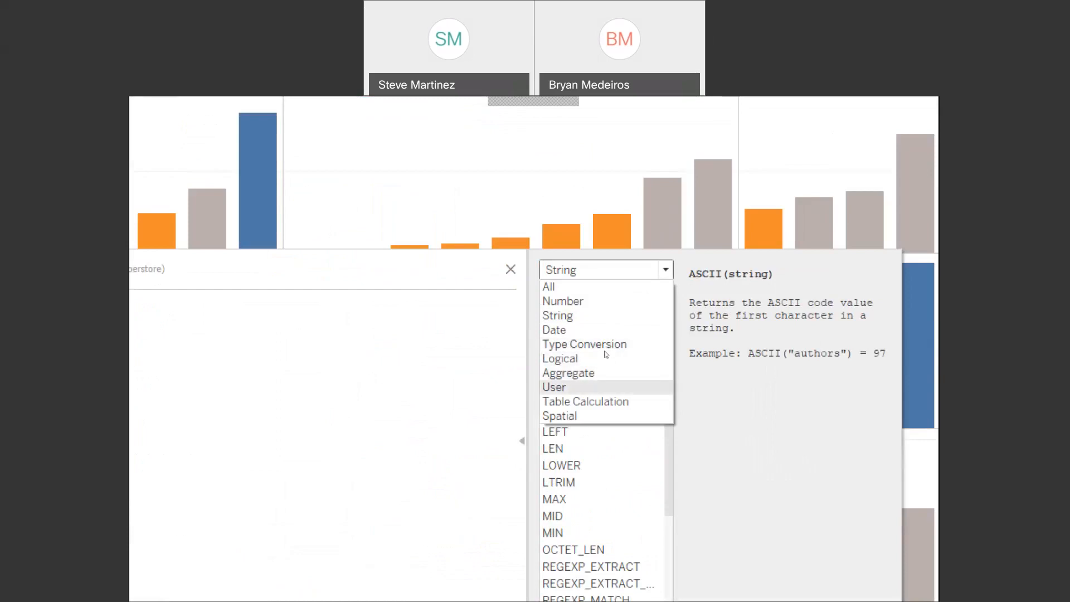
key("Return")
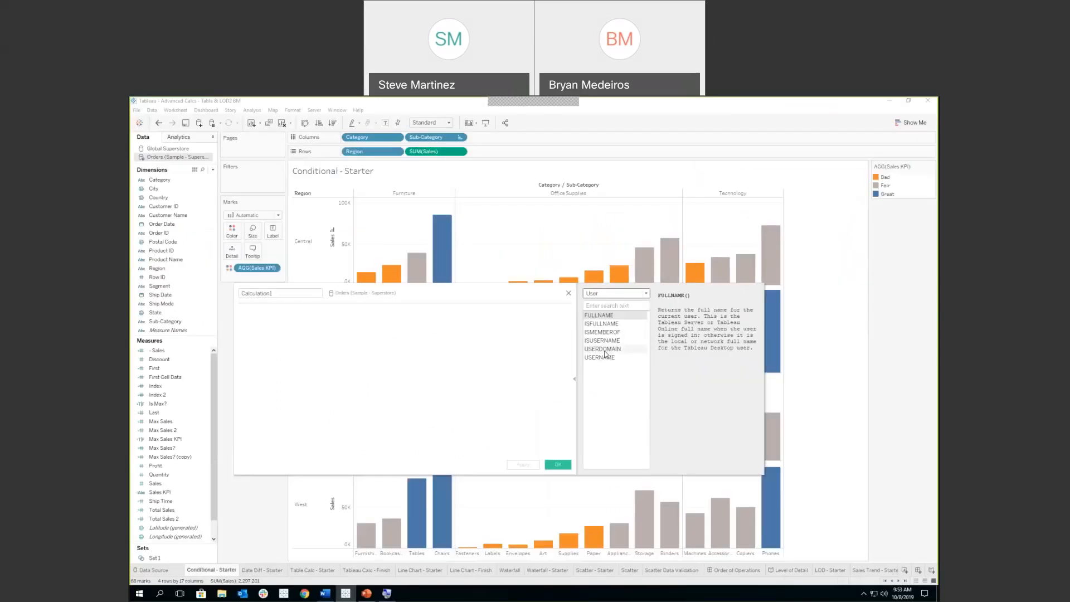
left_click(569, 294)
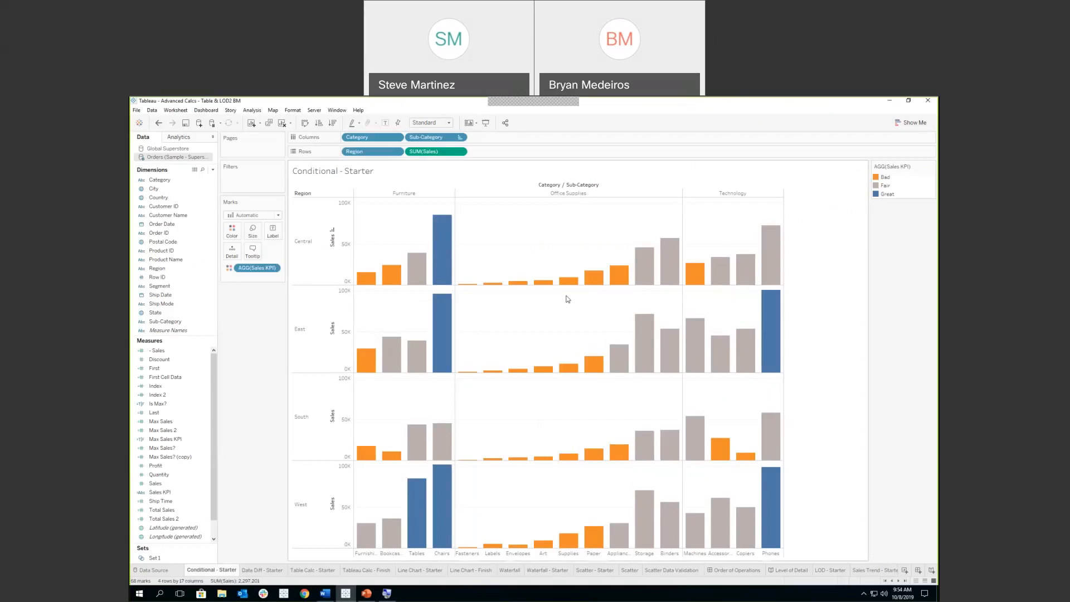
Step: Switch to the PowerPoint presentation with the Tableau Tuesday slides
left_click(367, 594)
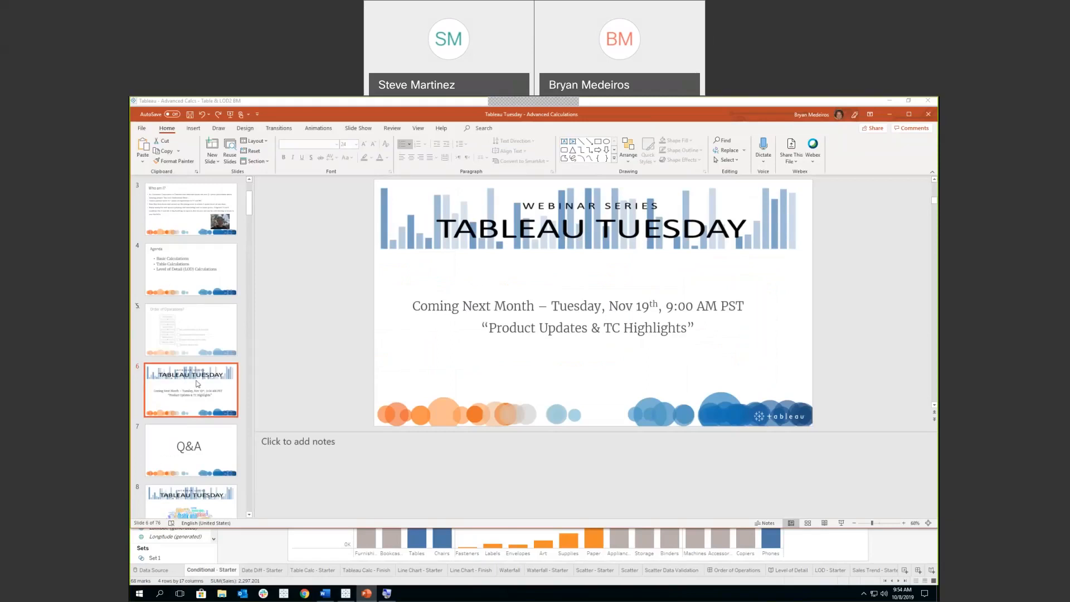
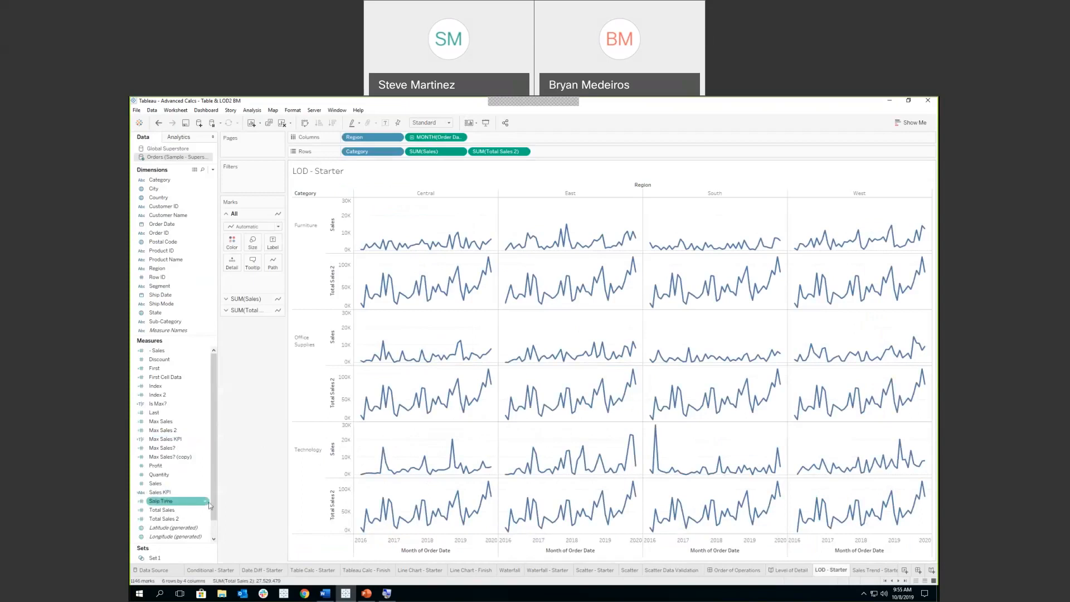
Step: In Total Sales 2, comment out the FIXED month and year expression, activate { INCLUDE [Customer Name] : AVG([Sales]) }, and apply it
right_click(204, 521)
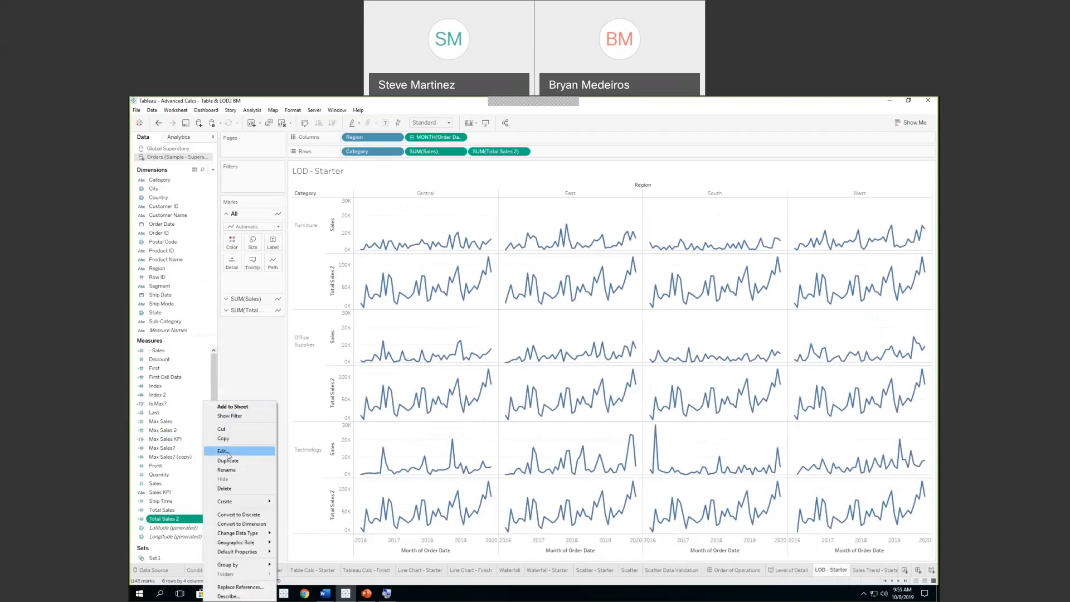
left_click(251, 445)
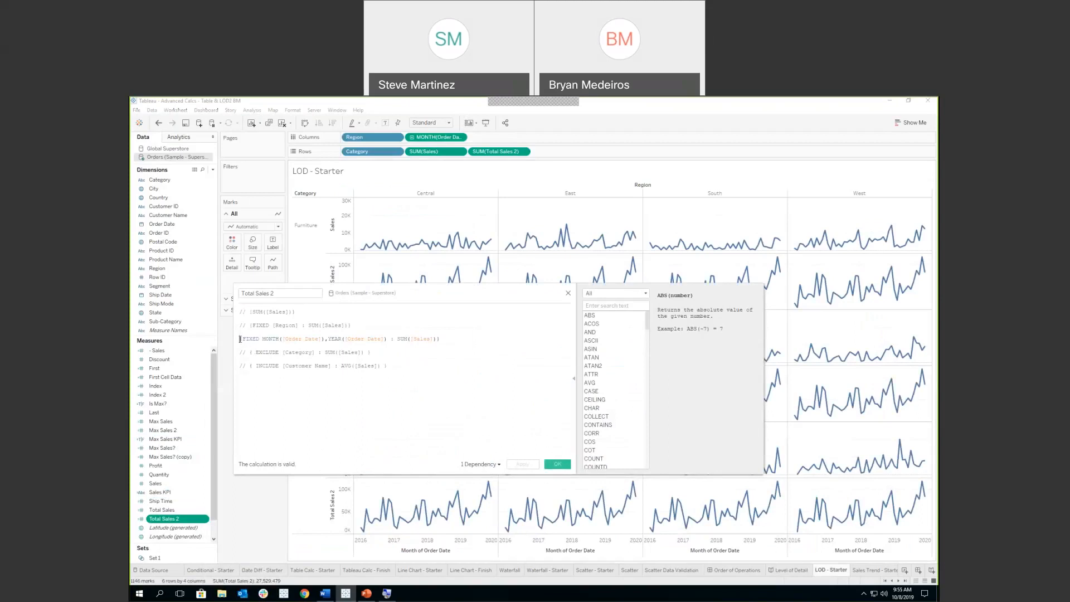
left_click(241, 339)
type("//")
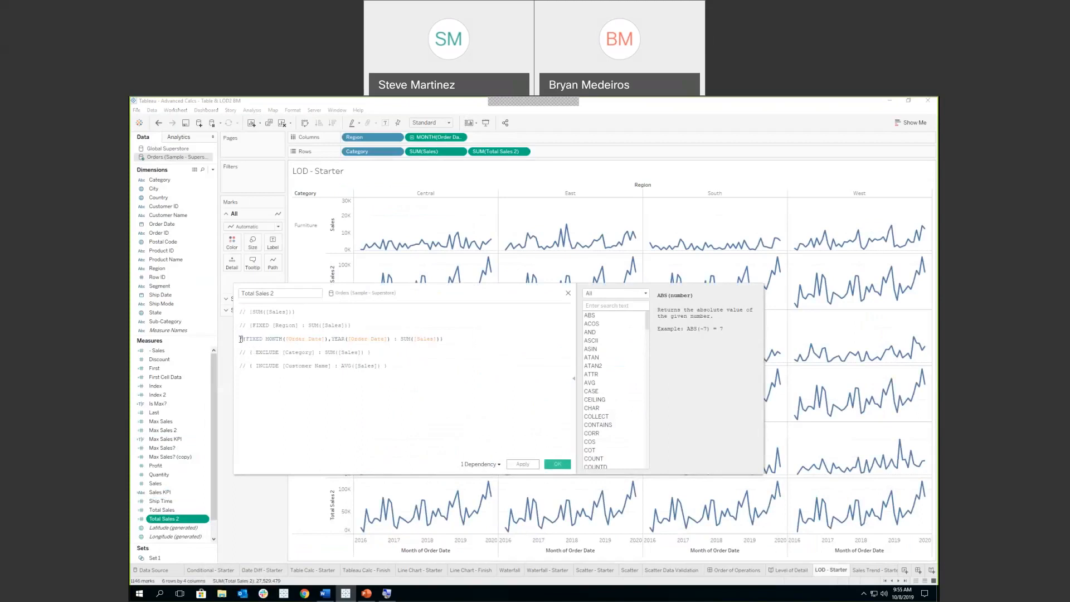
left_click(250, 365)
key("BackSpace")
key("BackSpace")
key("BackSpace")
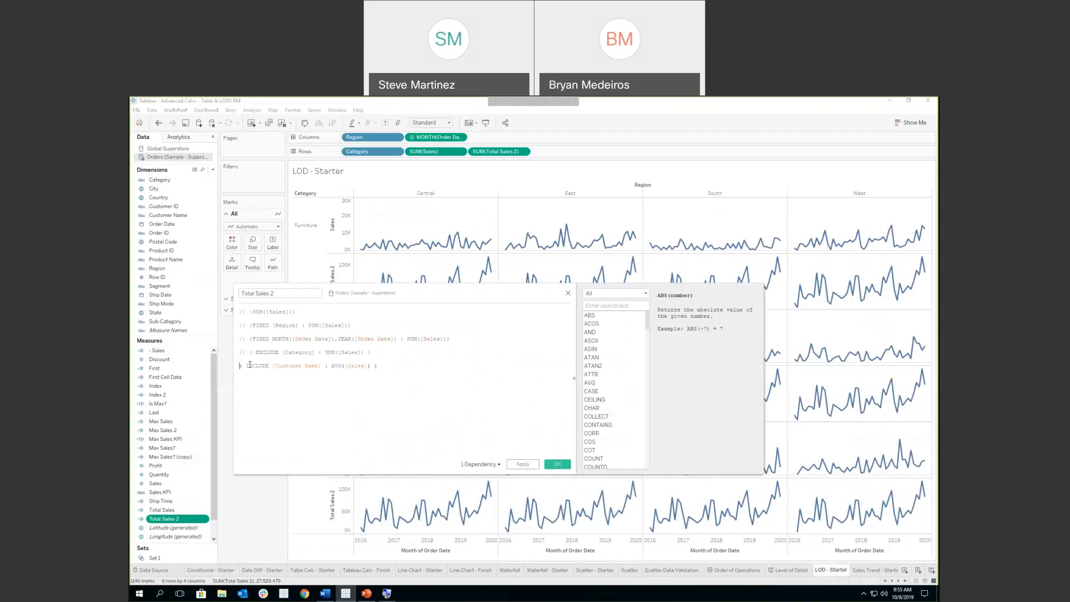
left_click(535, 465)
Step: Move the calculation editor off the upper charts and label all the lines with Total Sales 2
left_click_drag(491, 292, 708, 355)
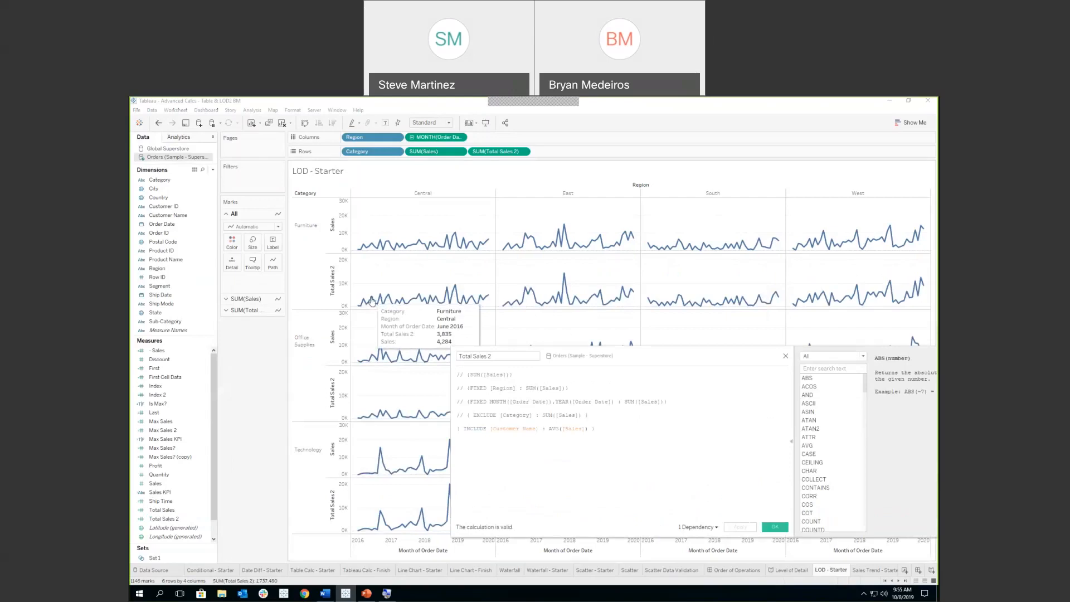
left_click_drag(161, 518, 275, 245)
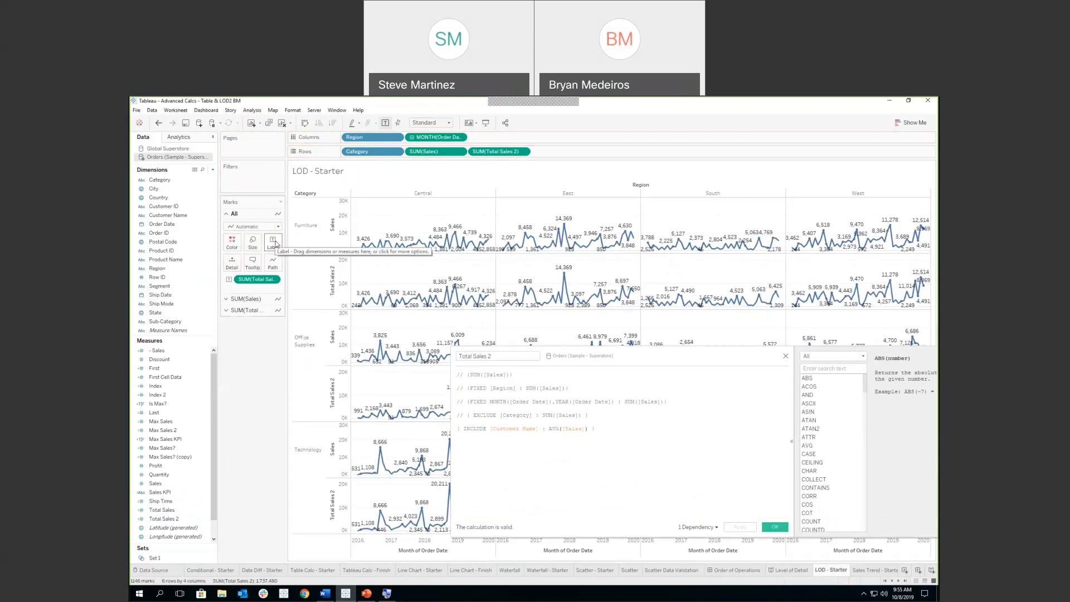
mouse_move(364, 300)
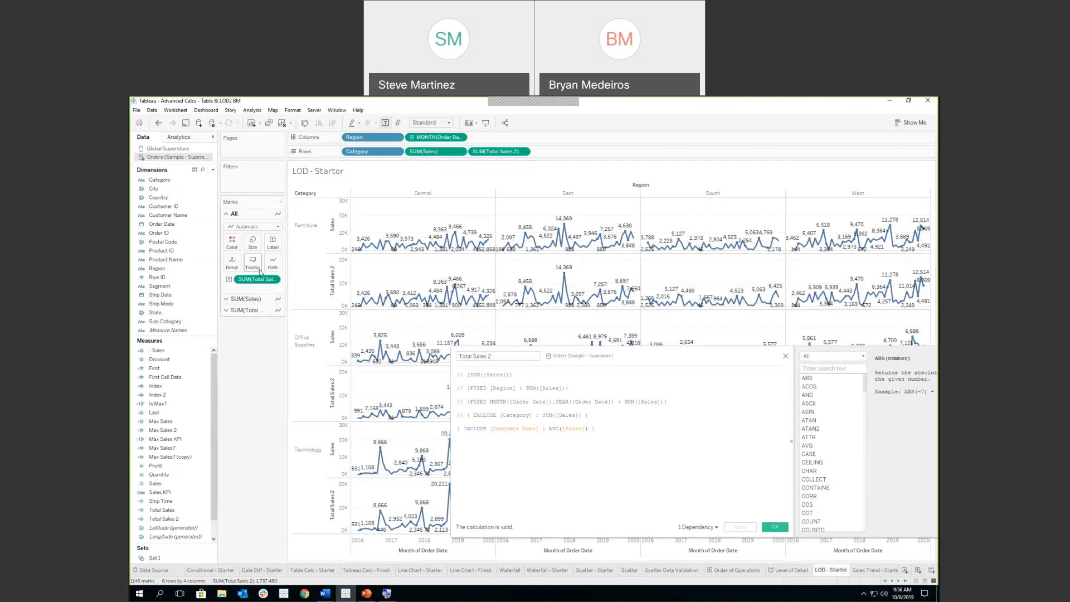
Step: Remove the Total Sales 2 labels from all the lines, trying them on the Total Sales 2 lines alone and undoing that trial
left_click_drag(256, 280, 254, 329)
left_click(252, 309)
left_click_drag(161, 518, 267, 262)
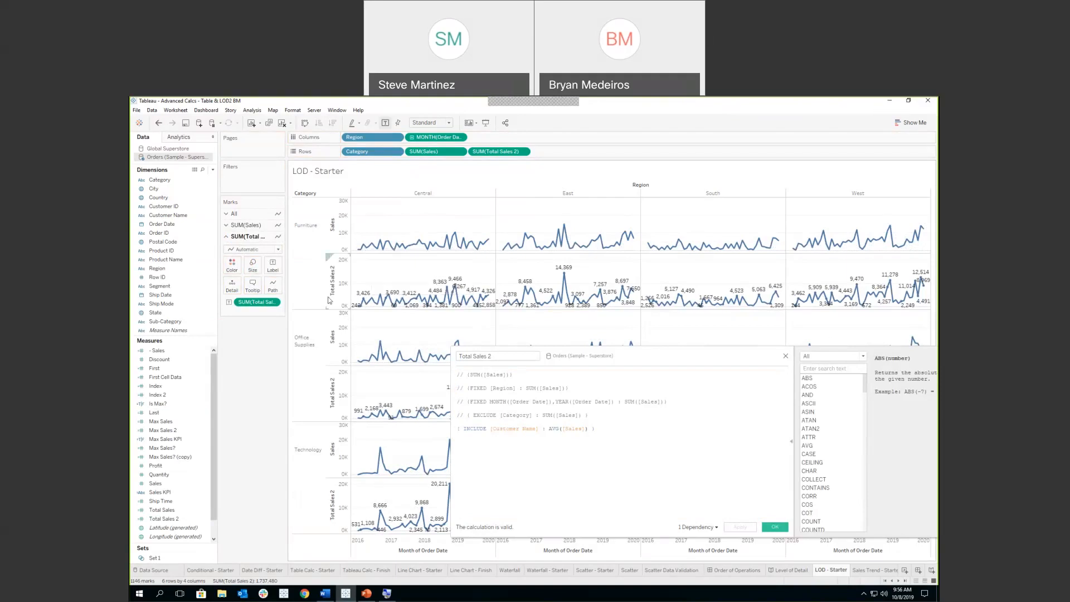
left_click(158, 123)
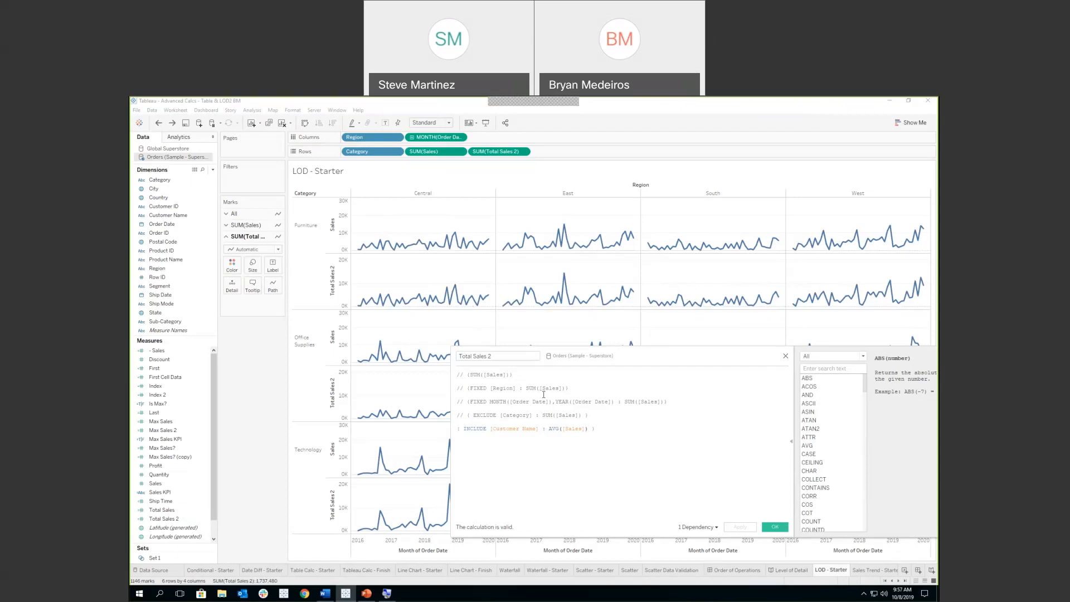
Step: In Total Sales 2, reactivate {FIXED MONTH([Order Date]),YEAR([Order Date]) : SUM([Sales])}, comment out the INCLUDE expression, and save the calculation
left_click(467, 401)
key("BackSpace")
key("BackSpace")
key("BackSpace")
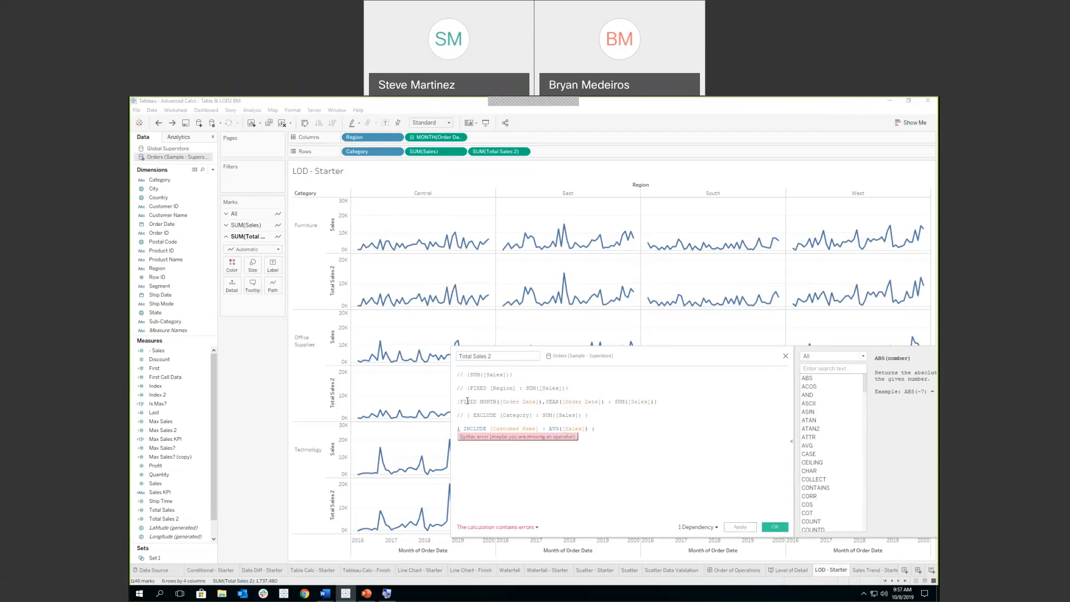
type("//")
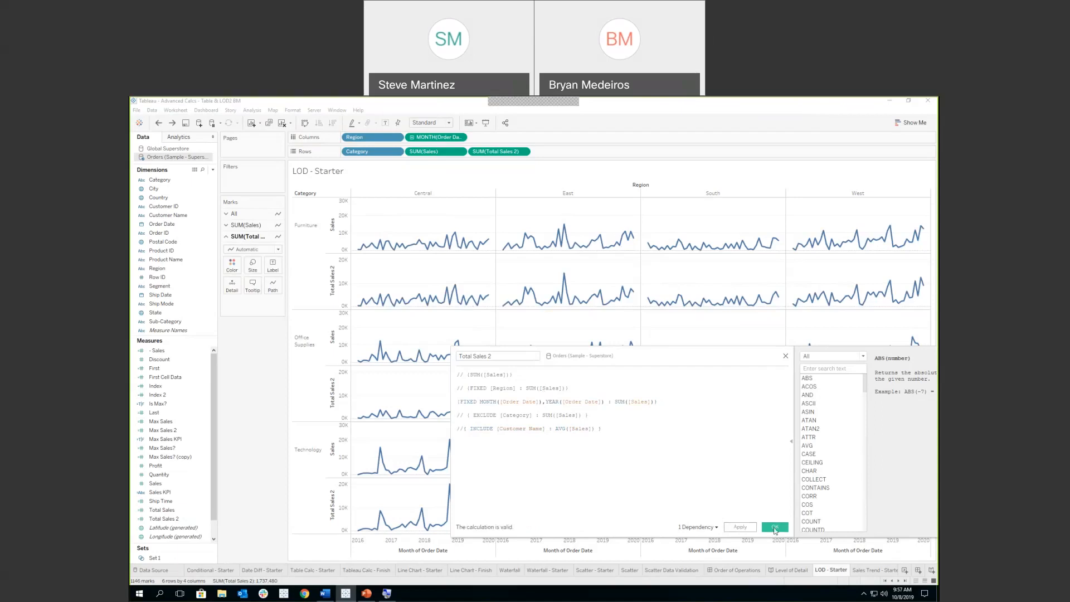
left_click(774, 528)
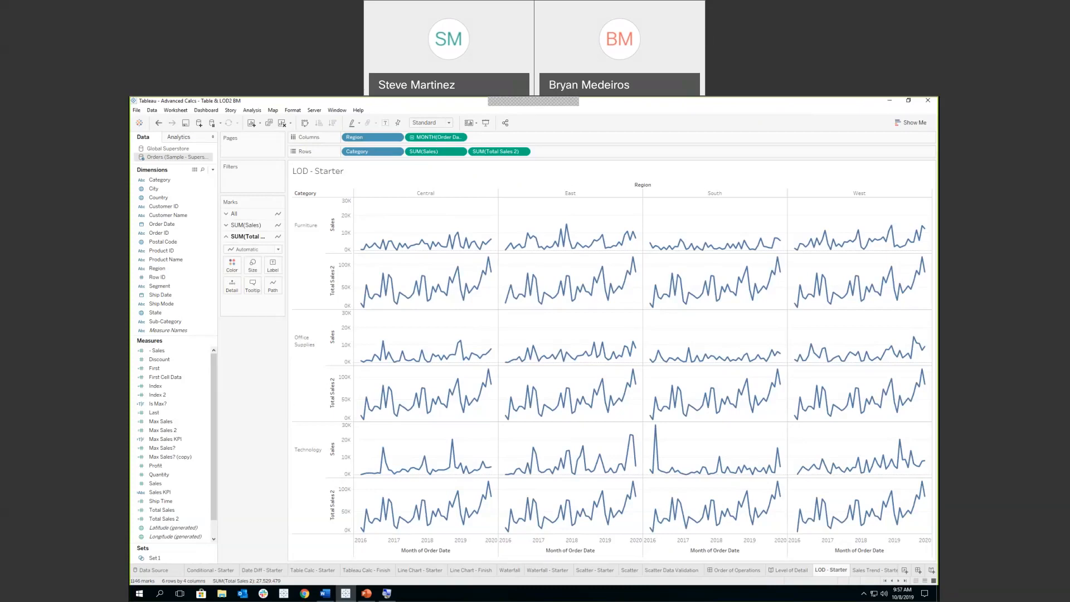
Step: Review the Waterfall - Starter sheet and the Table Calc - Starter sheet
left_click(535, 571)
mouse_move(331, 549)
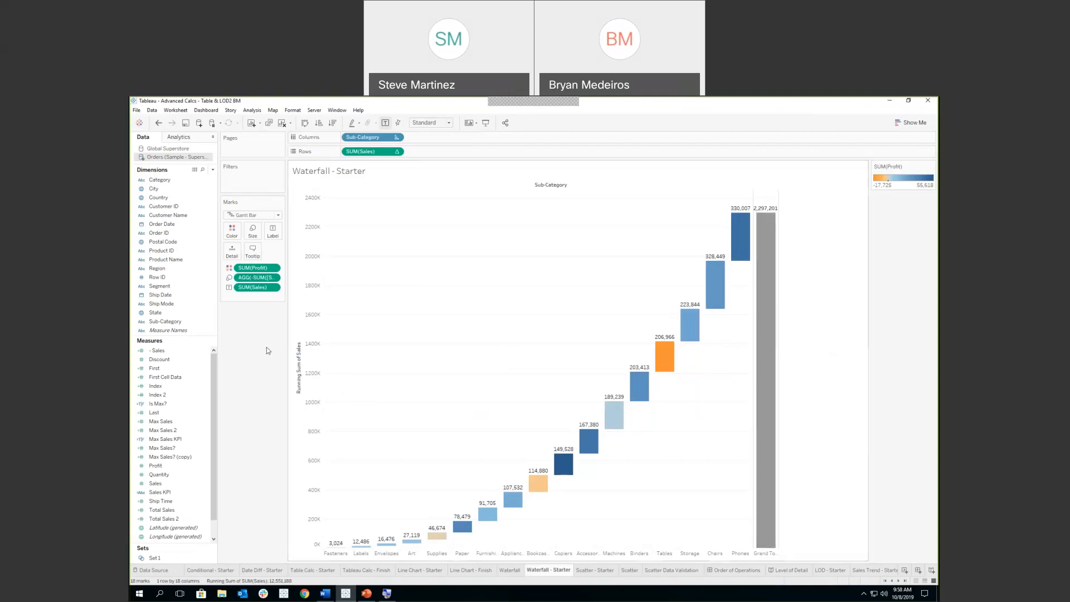
mouse_move(764, 327)
mouse_move(372, 595)
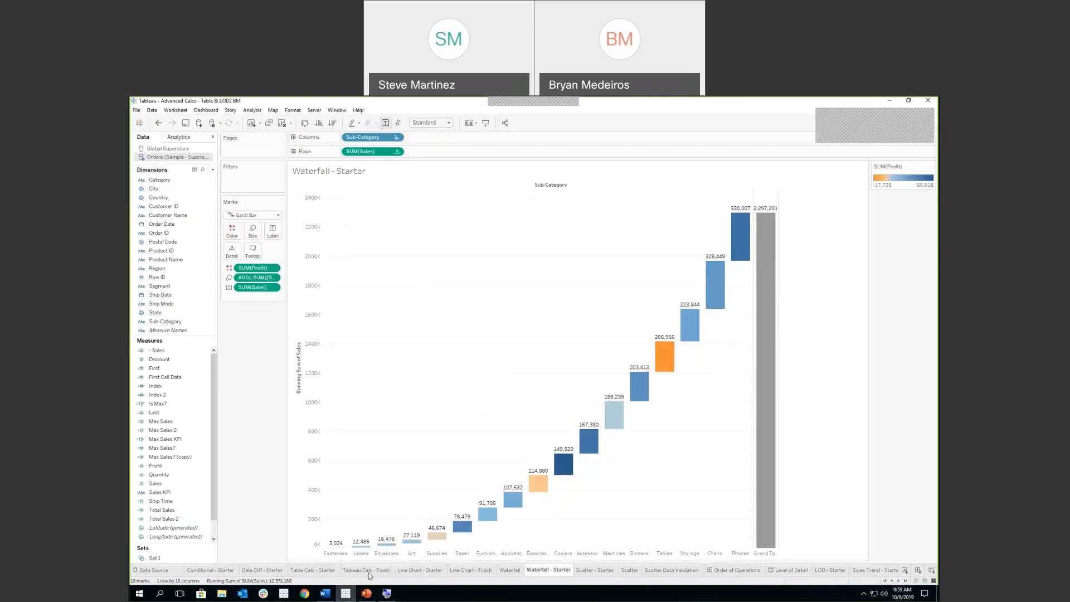
left_click(329, 570)
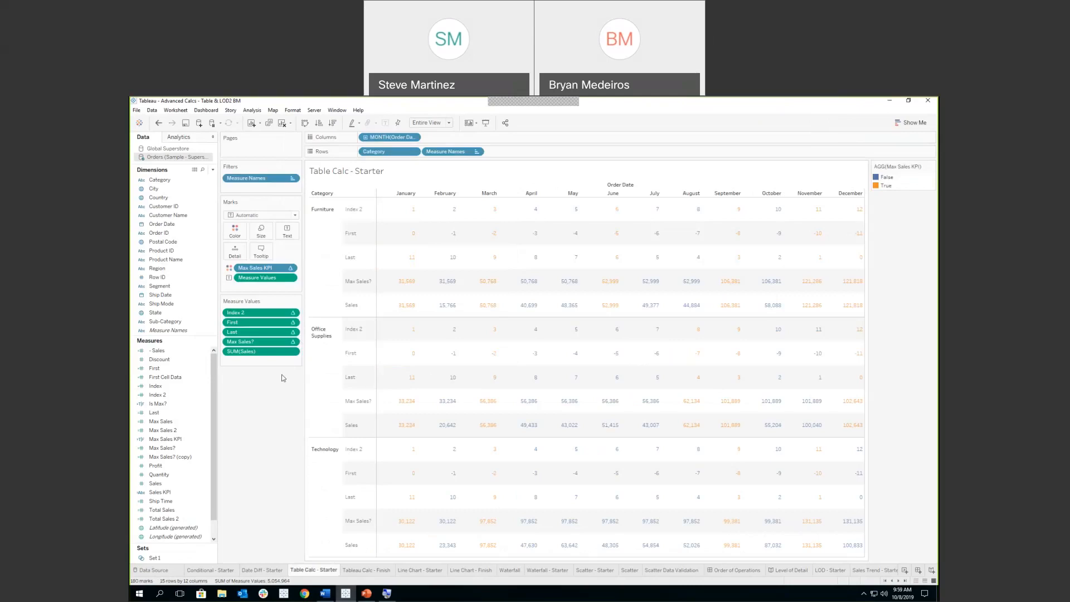
Step: Switch to the PowerPoint presentation, select the thank-you slide after Q&A, and start the slide show from it
left_click(367, 594)
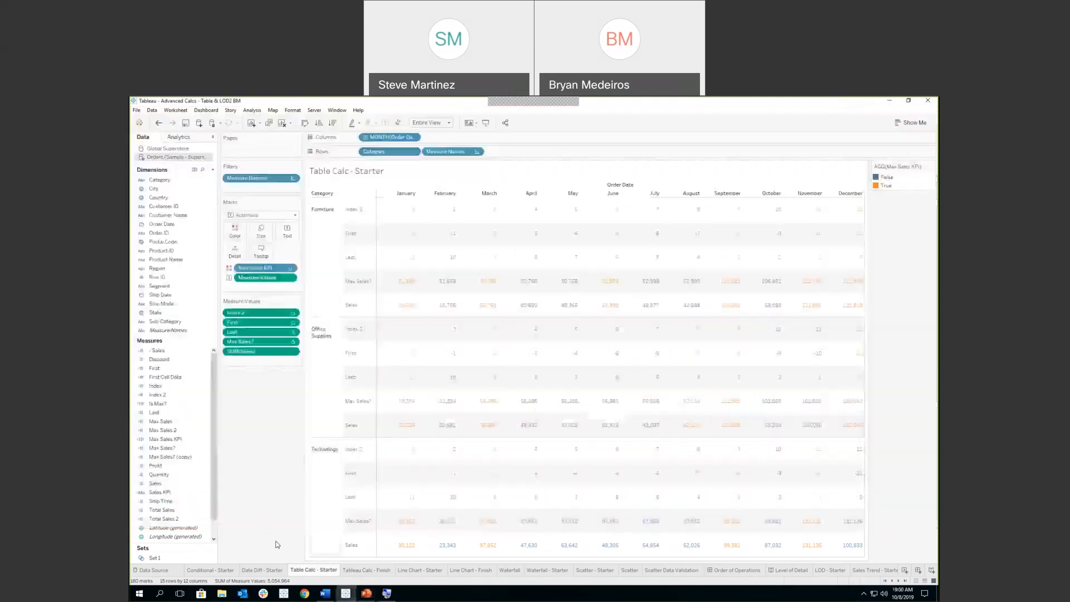
left_click(346, 594)
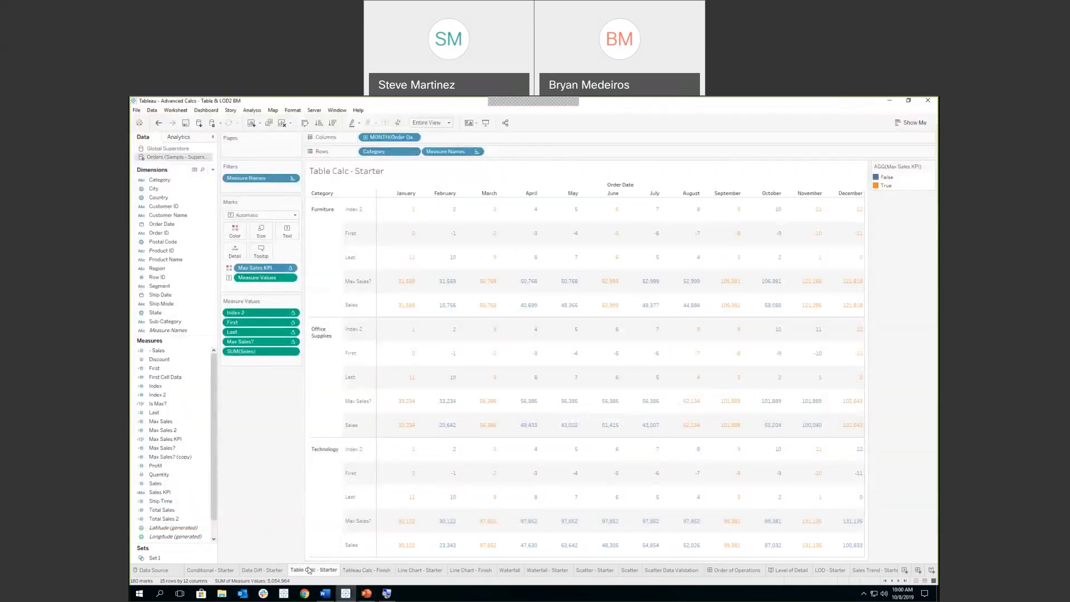
left_click(367, 594)
left_click(208, 505)
scroll(208, 505, "down", 1)
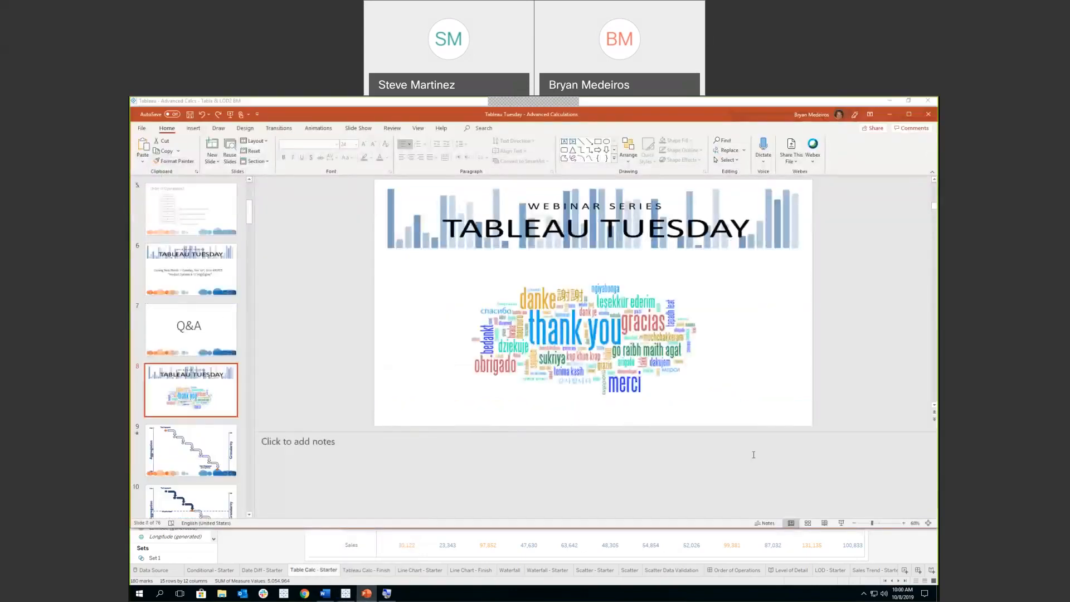
left_click(841, 523)
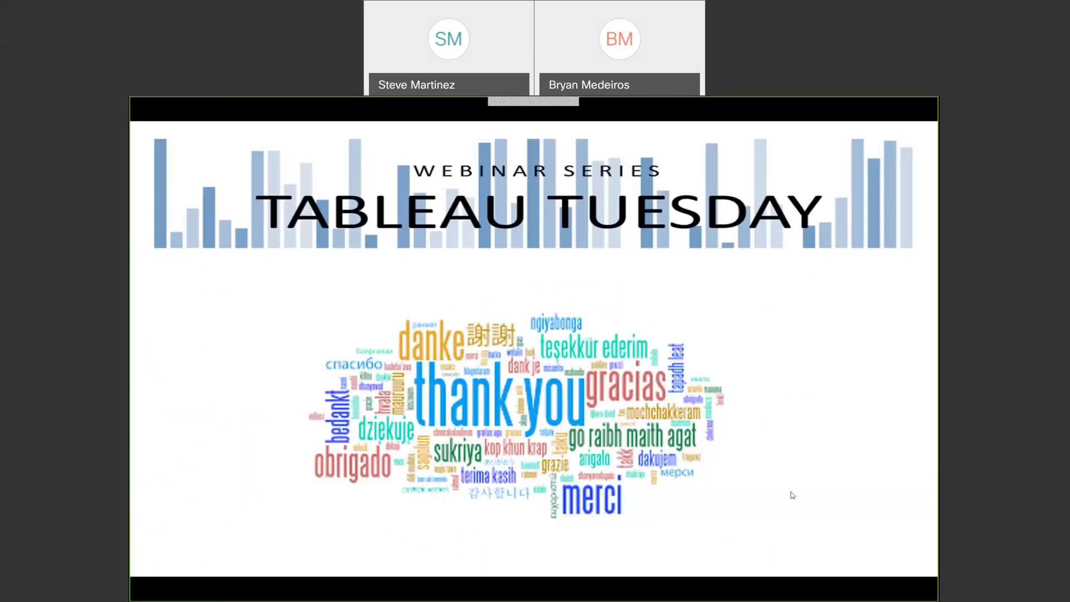